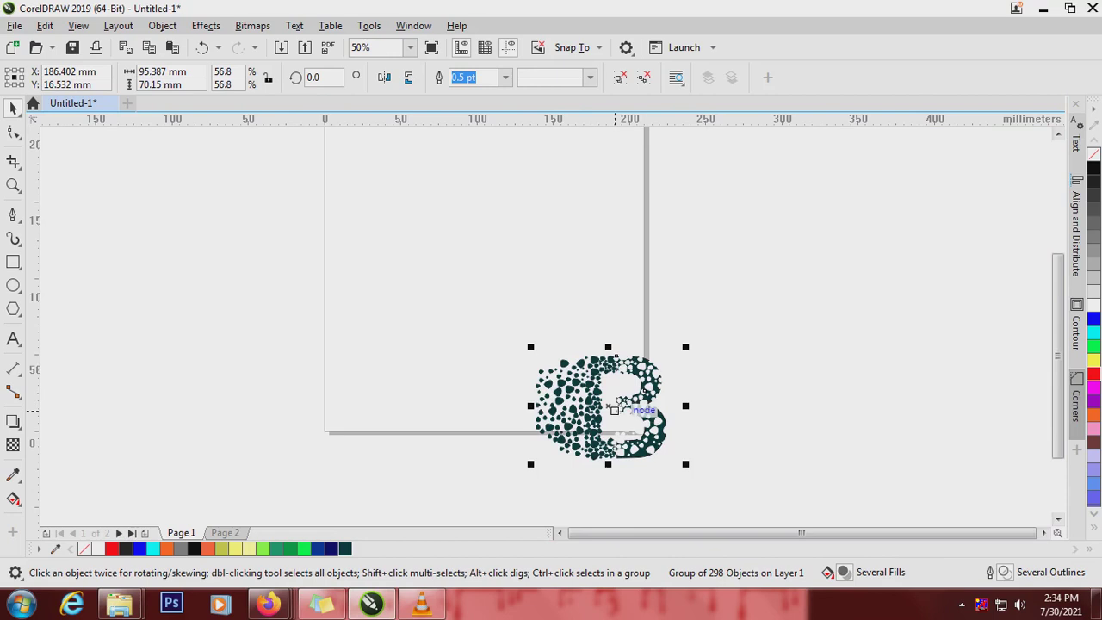
# - Move the dispersed B artwork to the page's lower-right corner and scale it down to about 66 by 48 mm
pyautogui.scroll(3, 480, 215)
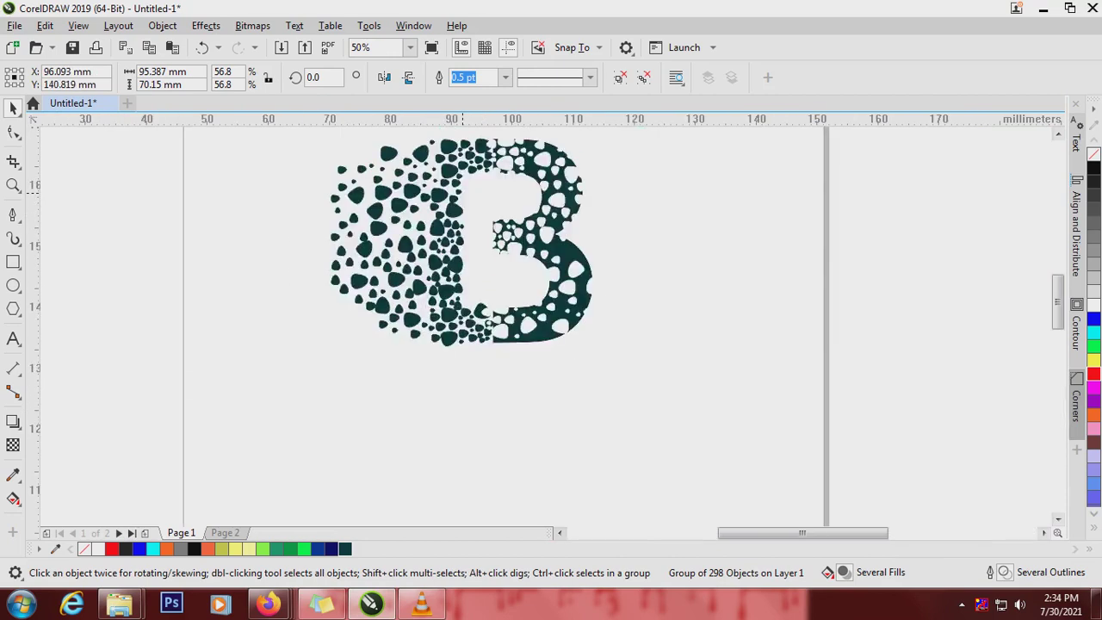
pyautogui.scroll(-2, 459, 194)
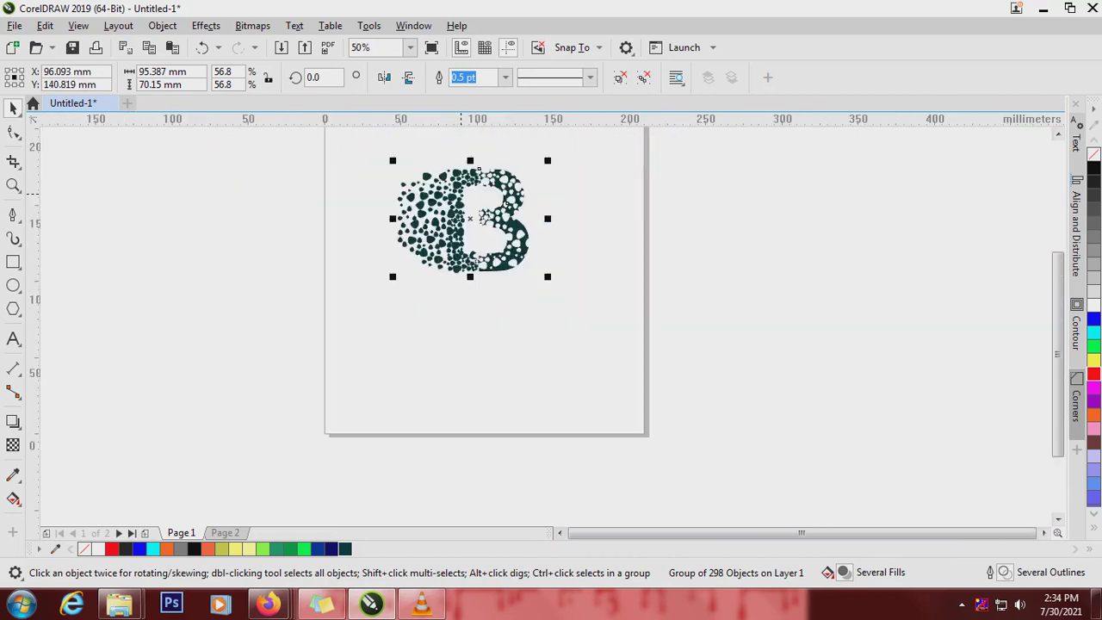
pyautogui.scroll(1, 463, 204)
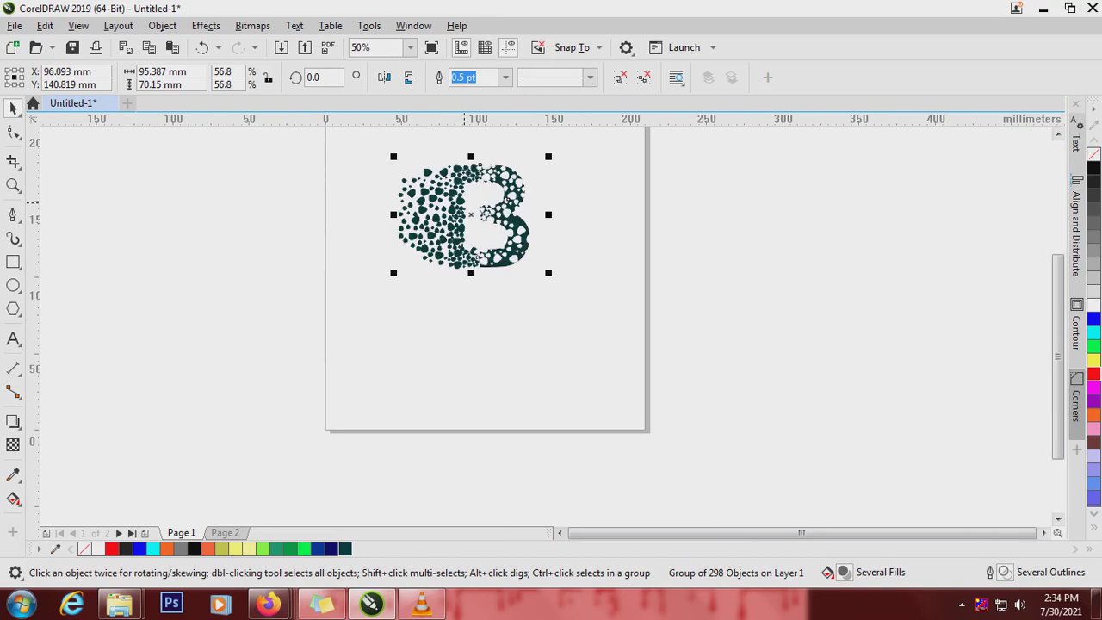
pyautogui.moveTo(466, 212); pyautogui.dragTo(548, 353)
pyautogui.moveTo(626, 414); pyautogui.dragTo(604, 396)
pyautogui.moveTo(558, 356); pyautogui.dragTo(589, 383)
# - Add the artistic text "B" on the empty page area above the artwork and enlarge it to about 200 pt
pyautogui.scroll(-2, 586, 352)
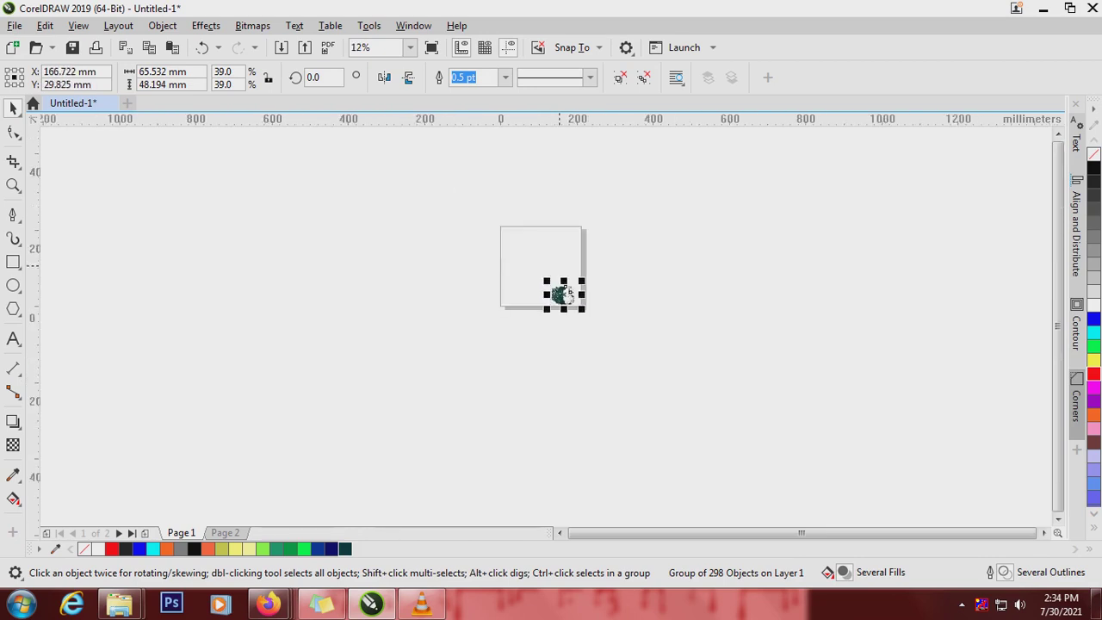
pyautogui.scroll(1, 559, 338)
pyautogui.scroll(1, 558, 335)
pyautogui.scroll(-2, 561, 362)
pyautogui.scroll(1, 564, 376)
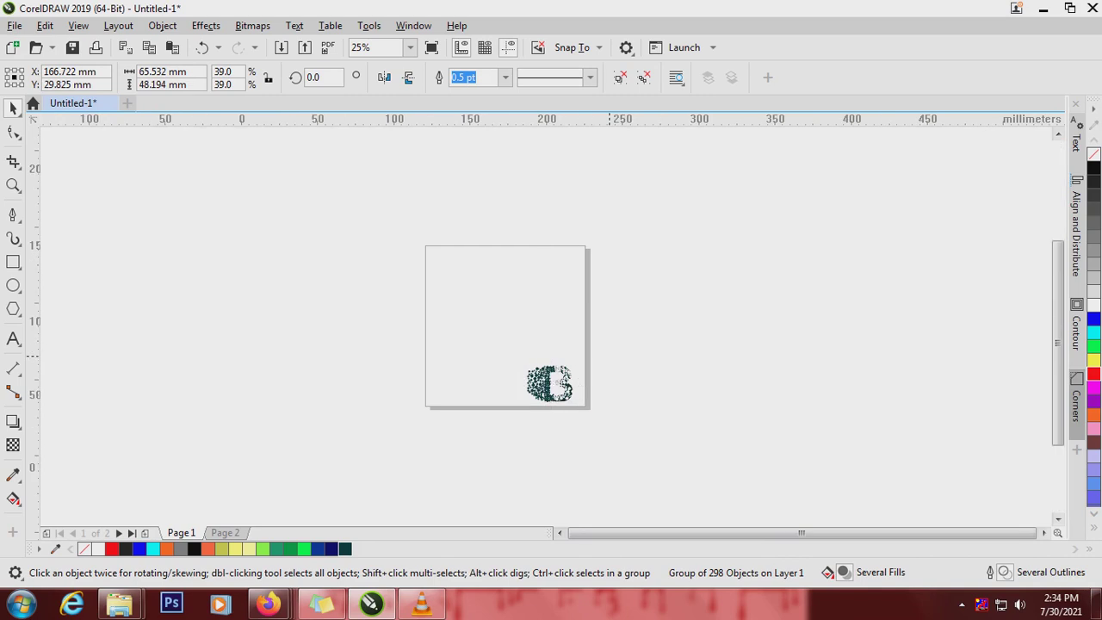
pyautogui.scroll(1, 564, 376)
pyautogui.press('F8')
pyautogui.click(385, 261)
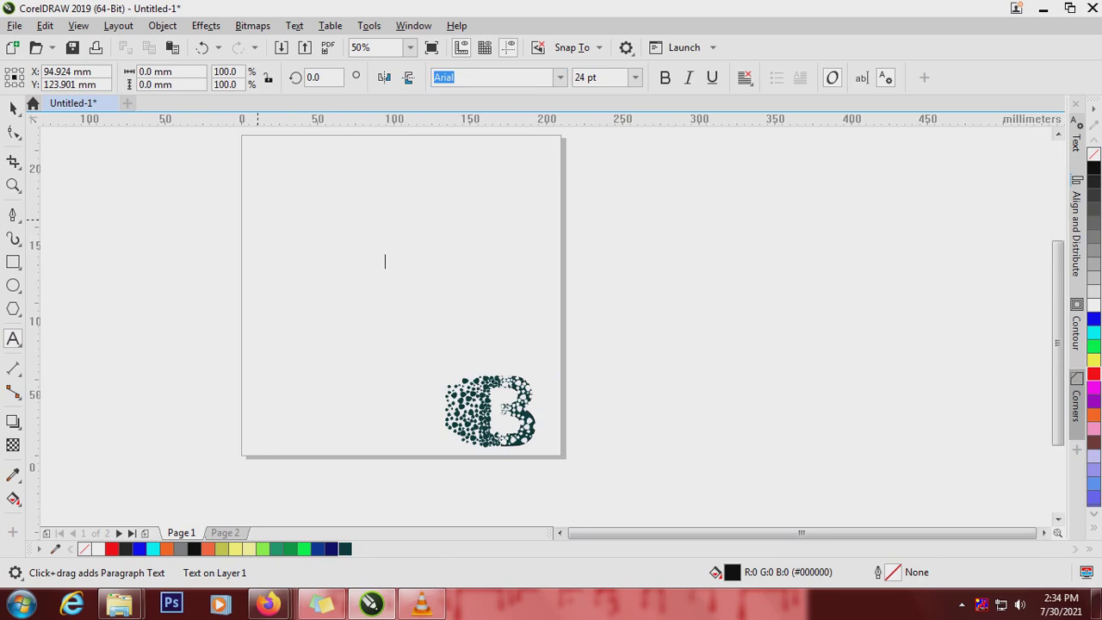
pyautogui.write('B')
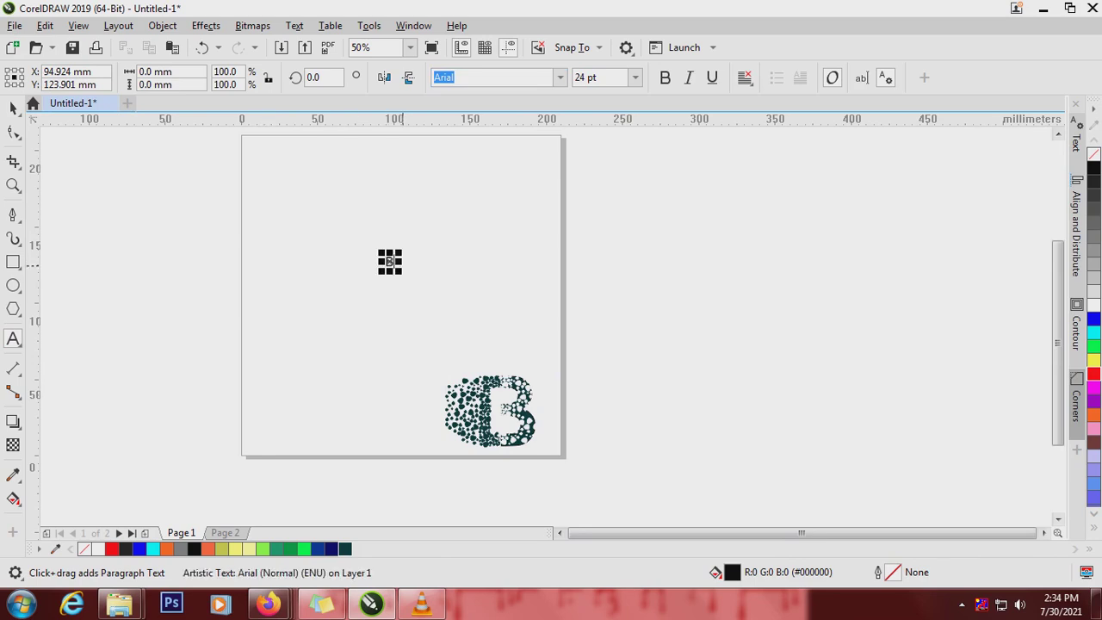
pyautogui.moveTo(398, 271); pyautogui.dragTo(428, 306)
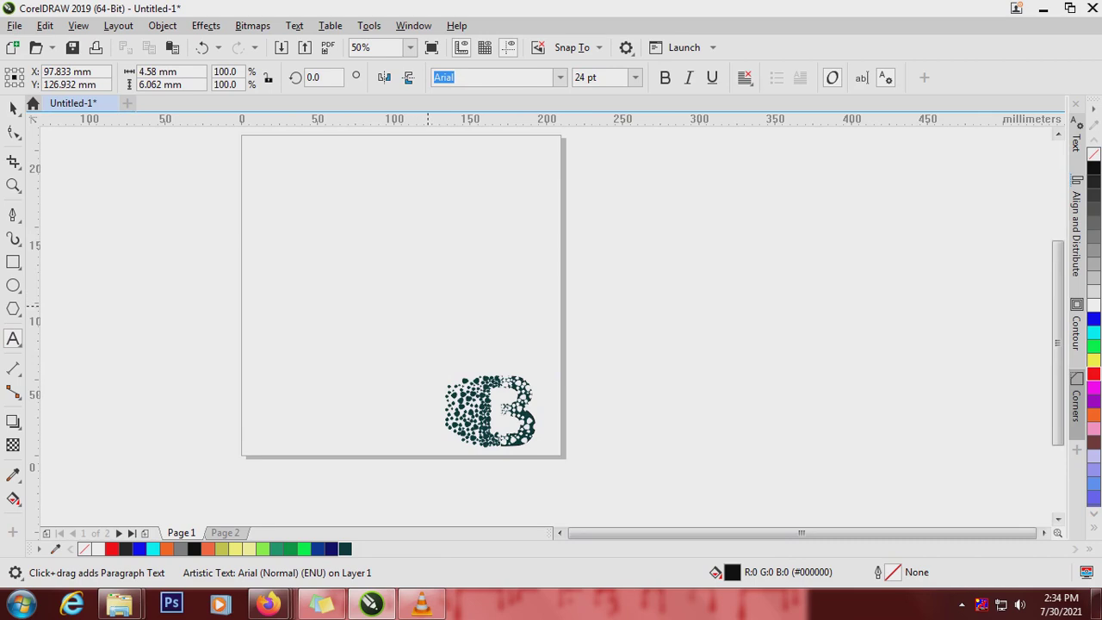
# - Try a 150 pt font size on the letter B and make the letter bold
pyautogui.click(635, 78)
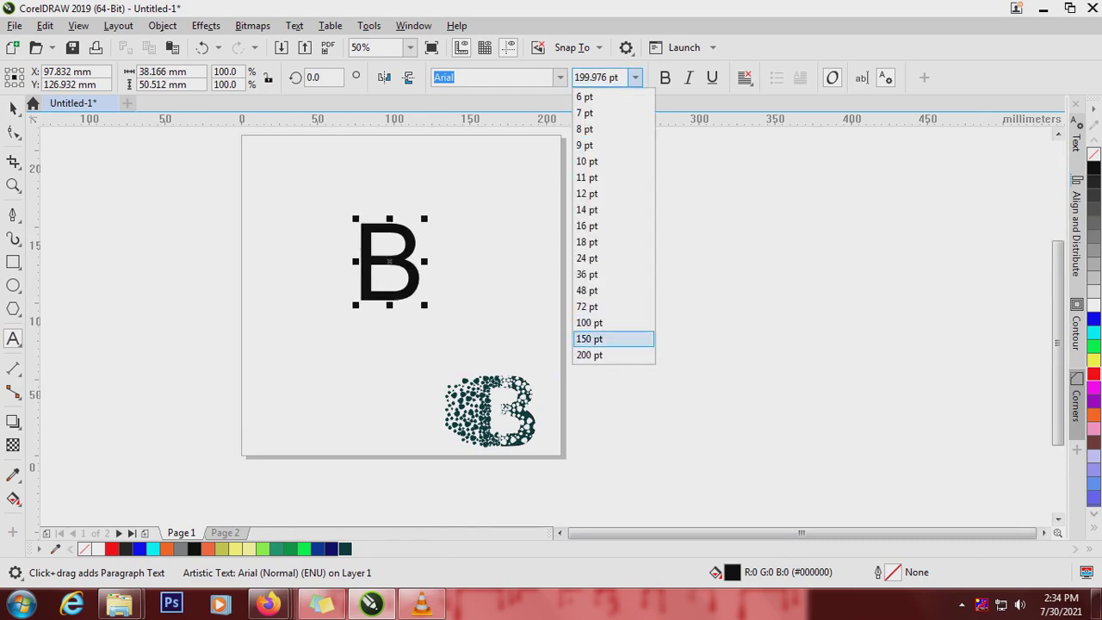
pyautogui.click(589, 338)
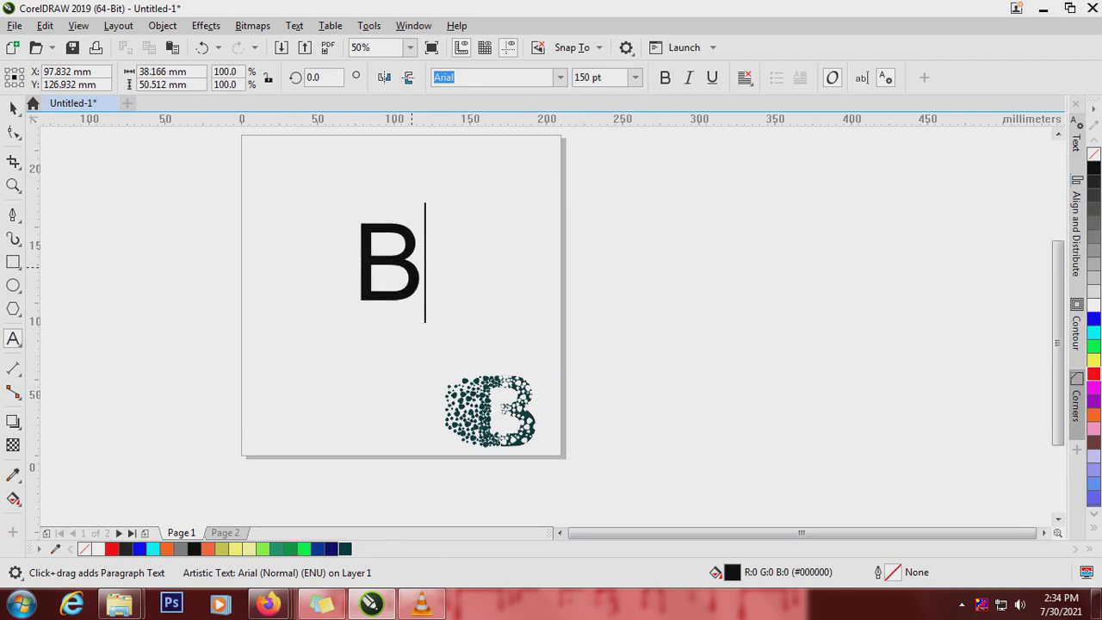
pyautogui.hotkey('ctrl', 'a')
pyautogui.hotkey('ctrl', 'b')
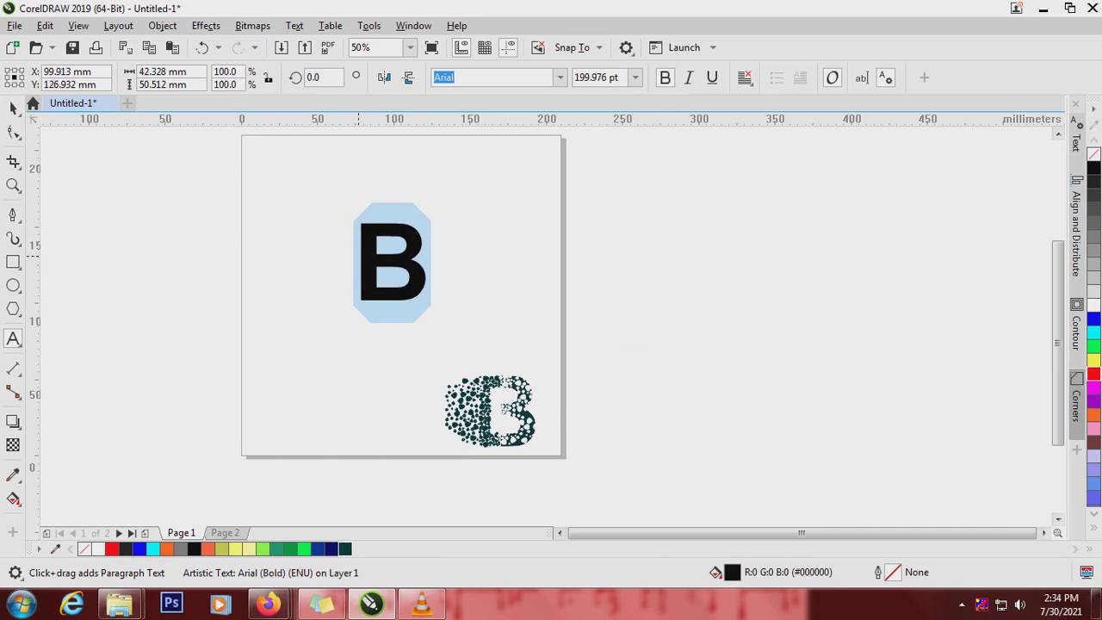
# - Enlarge the bold letter B by setting its font size to 250 pt
pyautogui.click(13, 107)
pyautogui.scroll(1, 390, 256)
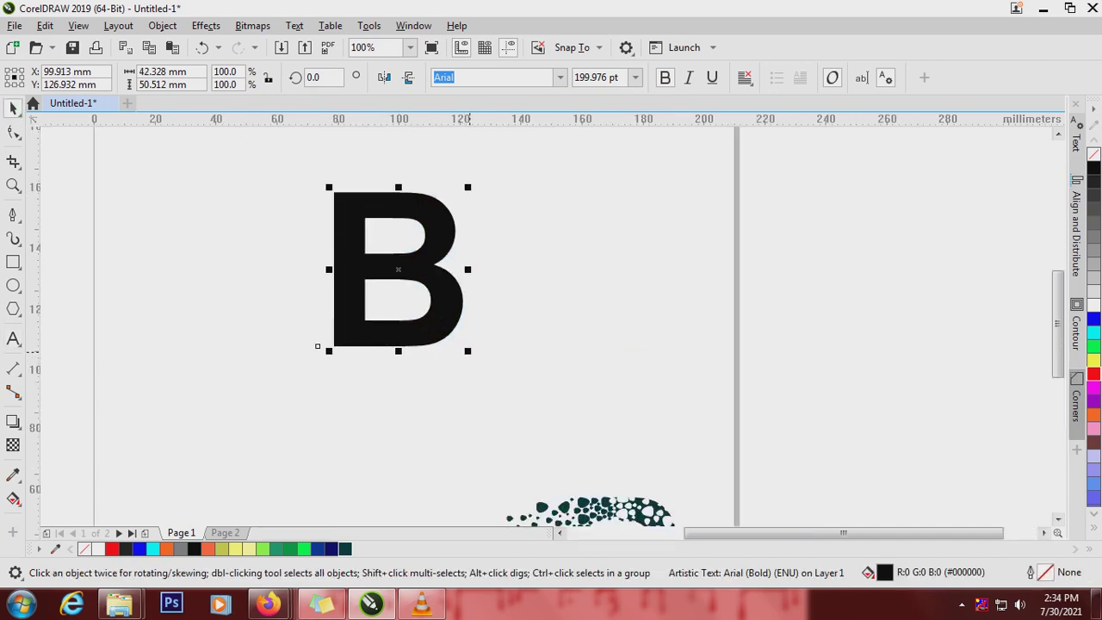
pyautogui.moveTo(318, 347); pyautogui.dragTo(302, 362)
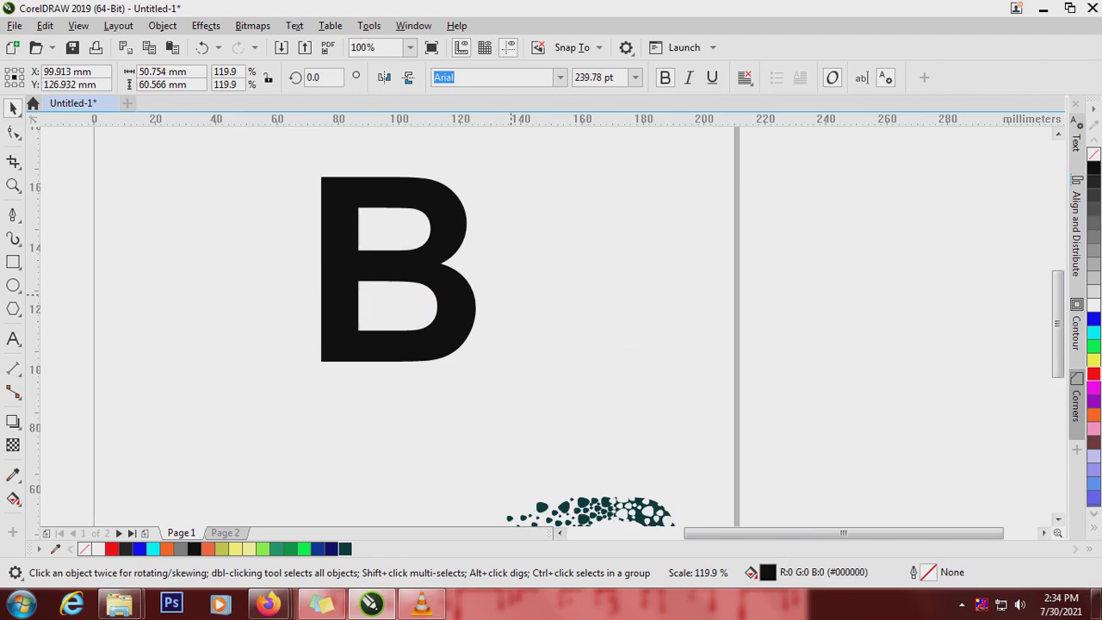
pyautogui.doubleClick(587, 77)
pyautogui.write('250pt')
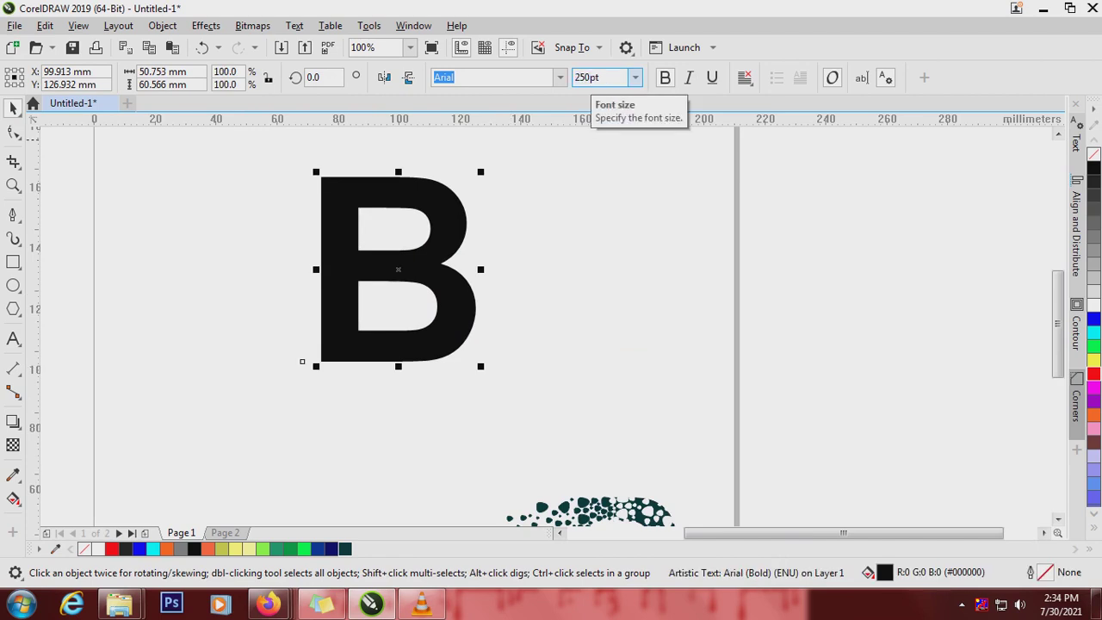
pyautogui.click(302, 362)
# - Draw a rectangle about 39 by 89 mm that covers the left half of the letter B
pyautogui.scroll(-2, 456, 274)
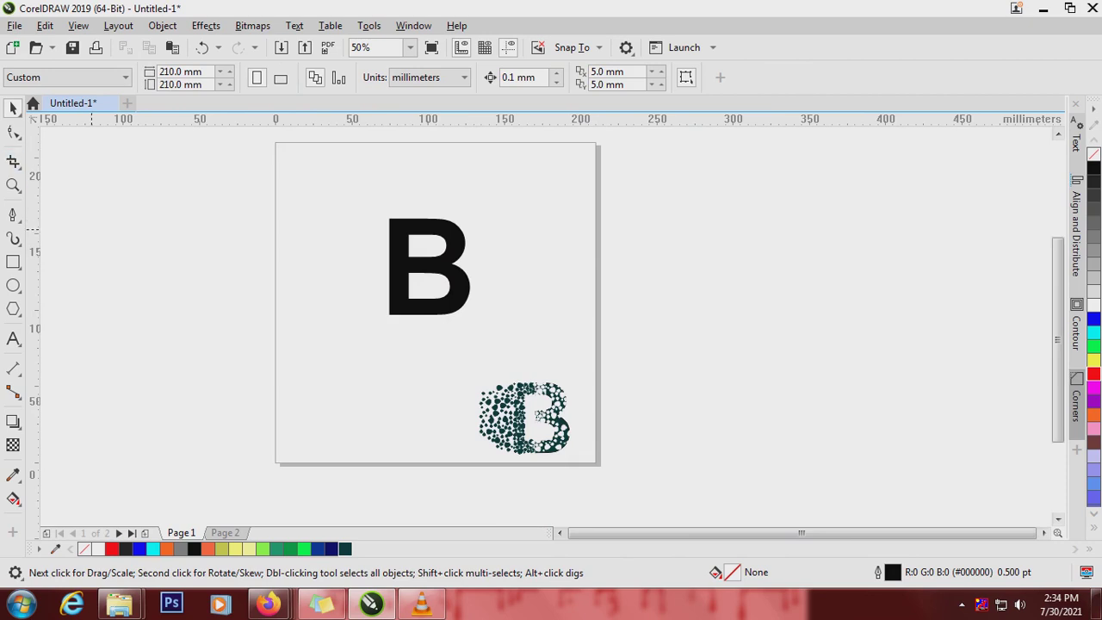
pyautogui.scroll(2, 431, 231)
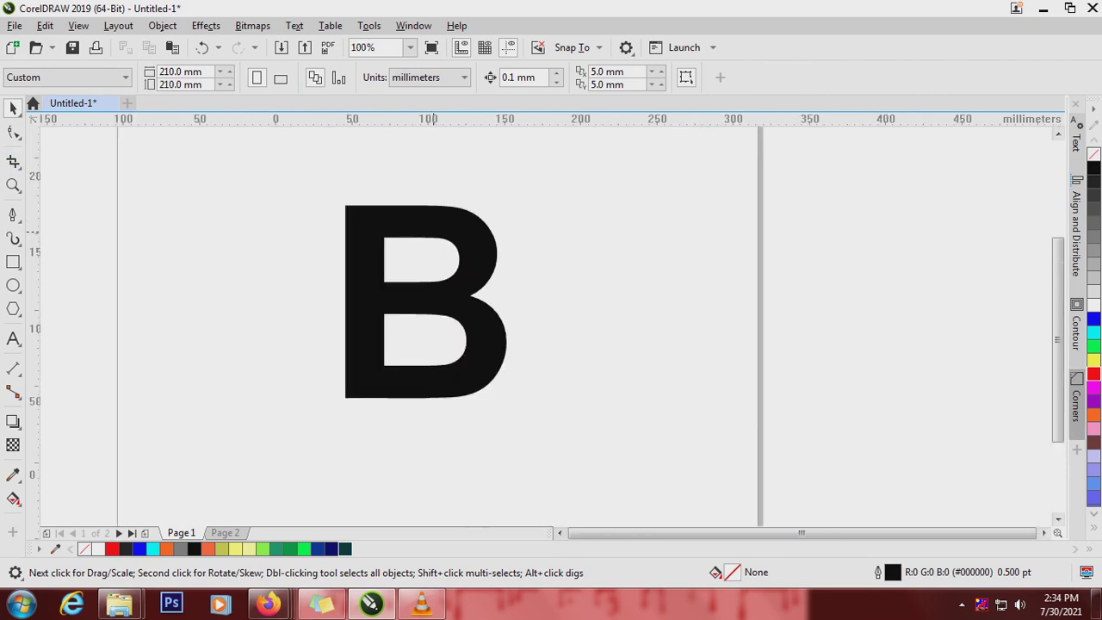
pyautogui.scroll(-2, 433, 249)
pyautogui.moveTo(391, 256); pyautogui.dragTo(428, 340)
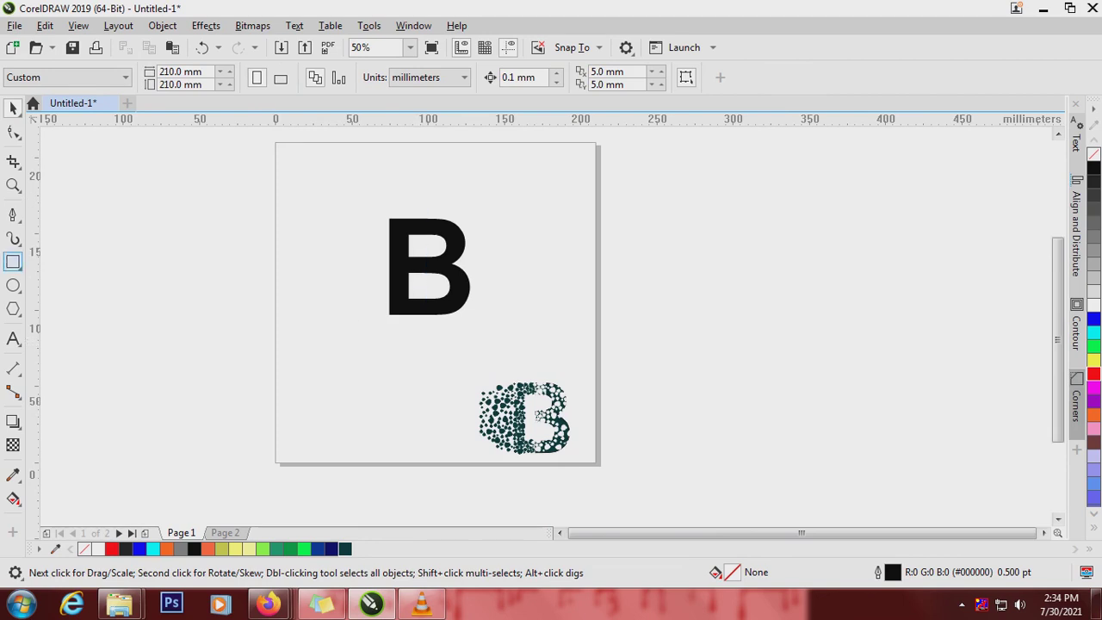
pyautogui.click(12, 262)
pyautogui.moveTo(364, 199); pyautogui.dragTo(423, 336)
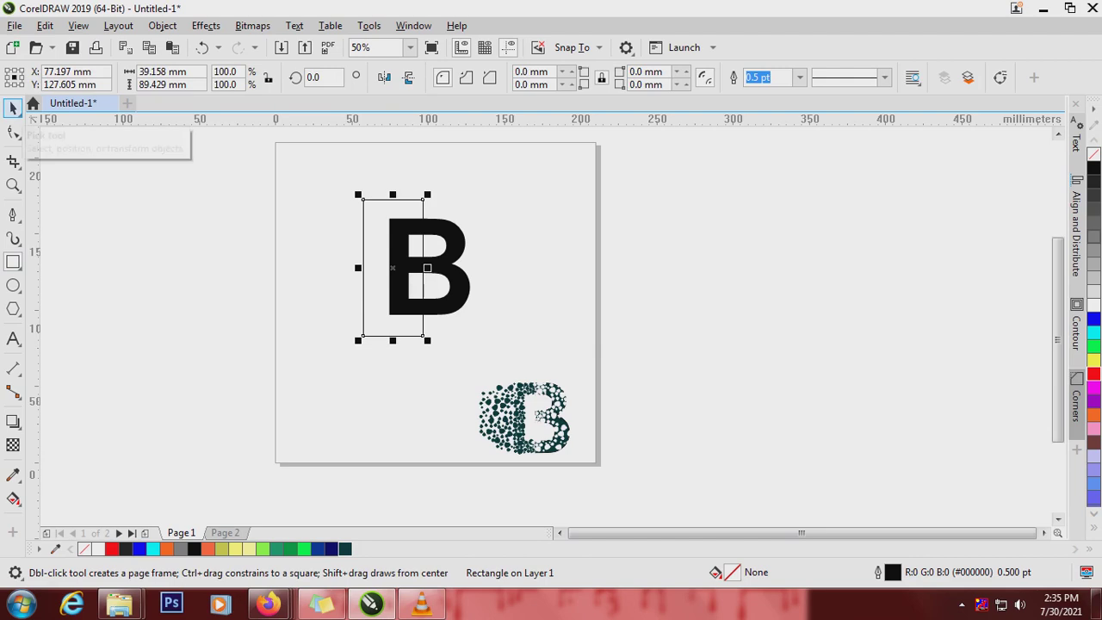
# - Try trimming the letter B with the overlapping rectangle, and undo the trim
pyautogui.click(13, 108)
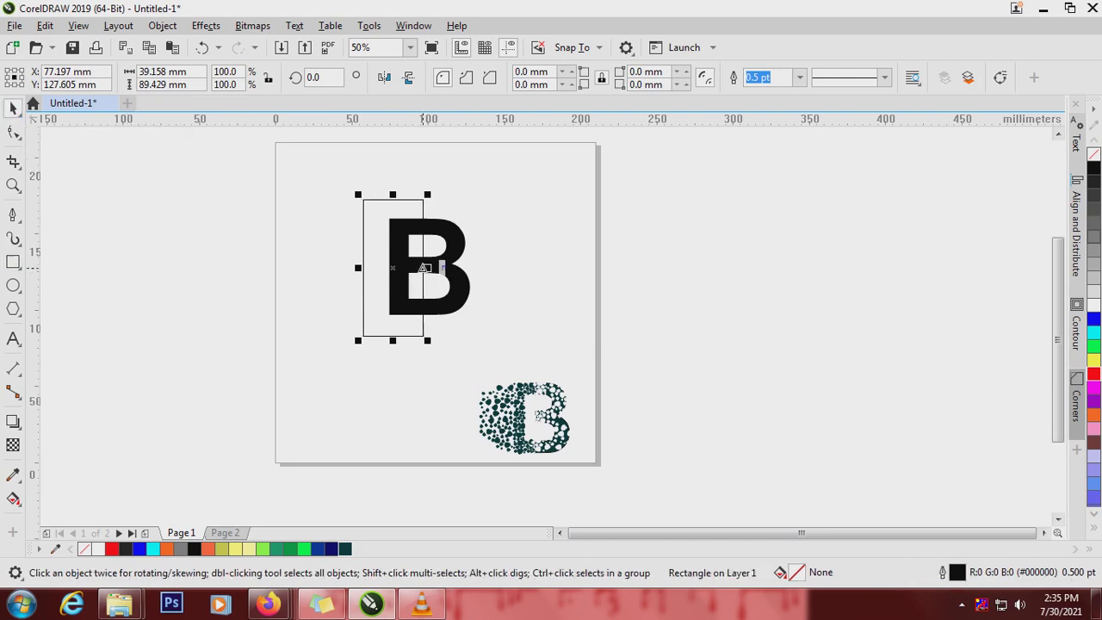
pyautogui.keyDown('shift'); pyautogui.click(448, 244); pyautogui.keyUp('shift')
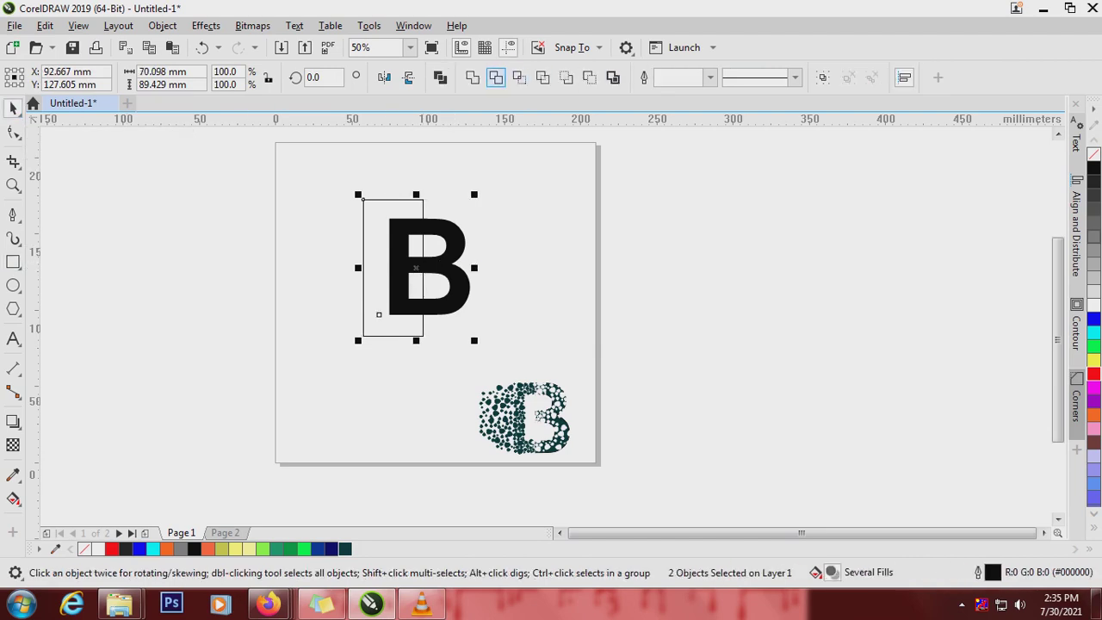
pyautogui.click(496, 77)
pyautogui.moveTo(383, 252); pyautogui.dragTo(316, 257)
pyautogui.hotkey('ctrl', 'z')
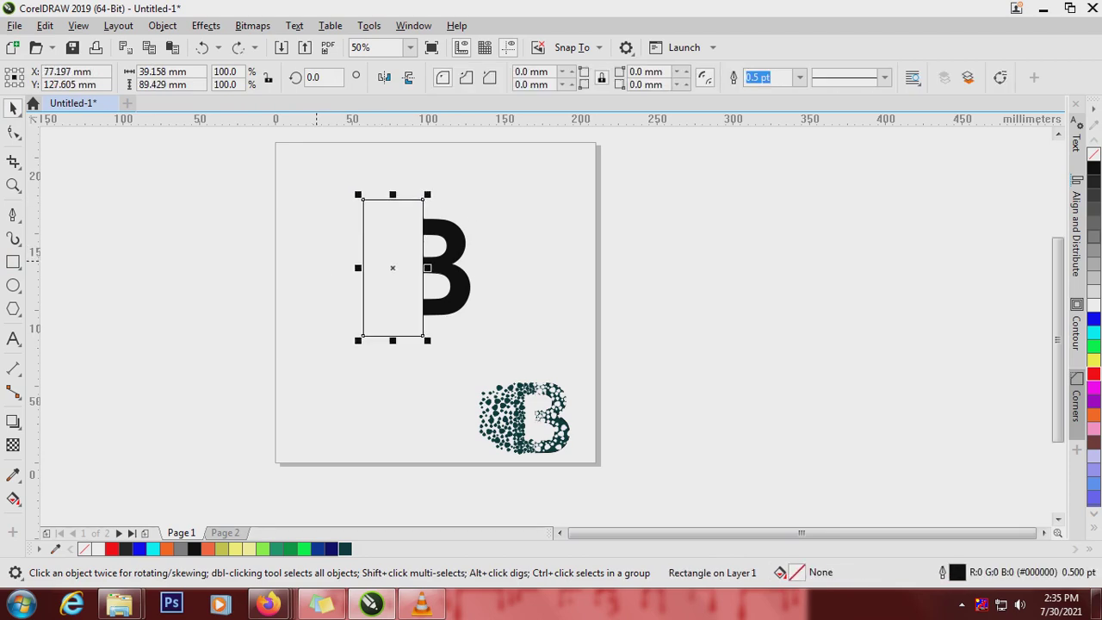
pyautogui.hotkey('ctrl', 'z')
# - Move the letter B and the rectangle together about 20 mm to the right and 4 mm down
pyautogui.moveTo(378, 262); pyautogui.dragTo(255, 262)
pyautogui.moveTo(255, 315); pyautogui.dragTo(409, 320)
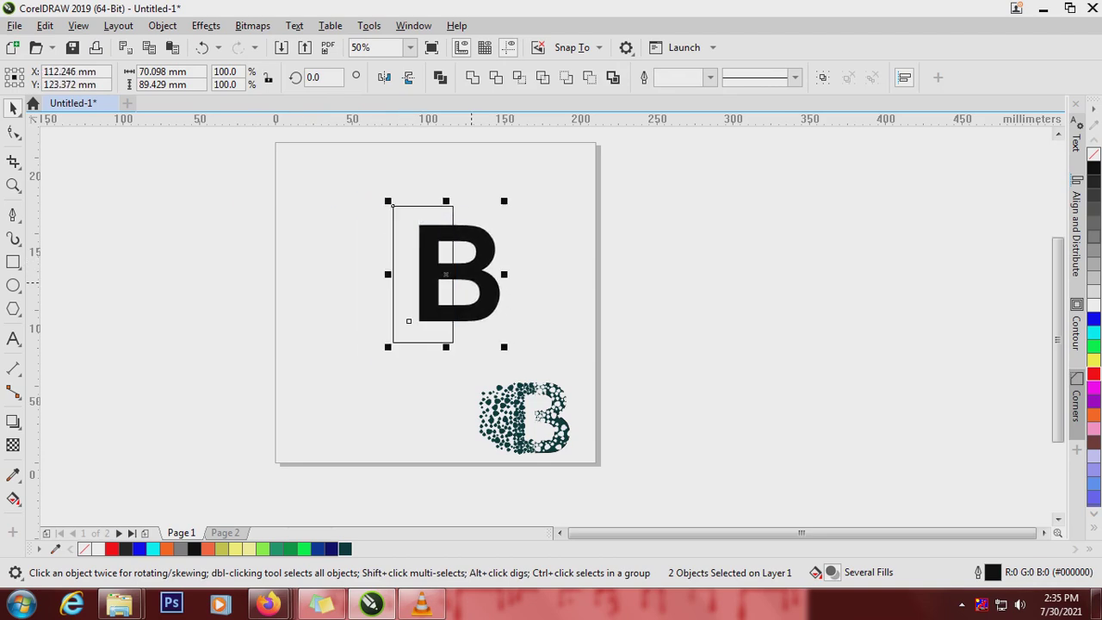
pyautogui.press('Escape')
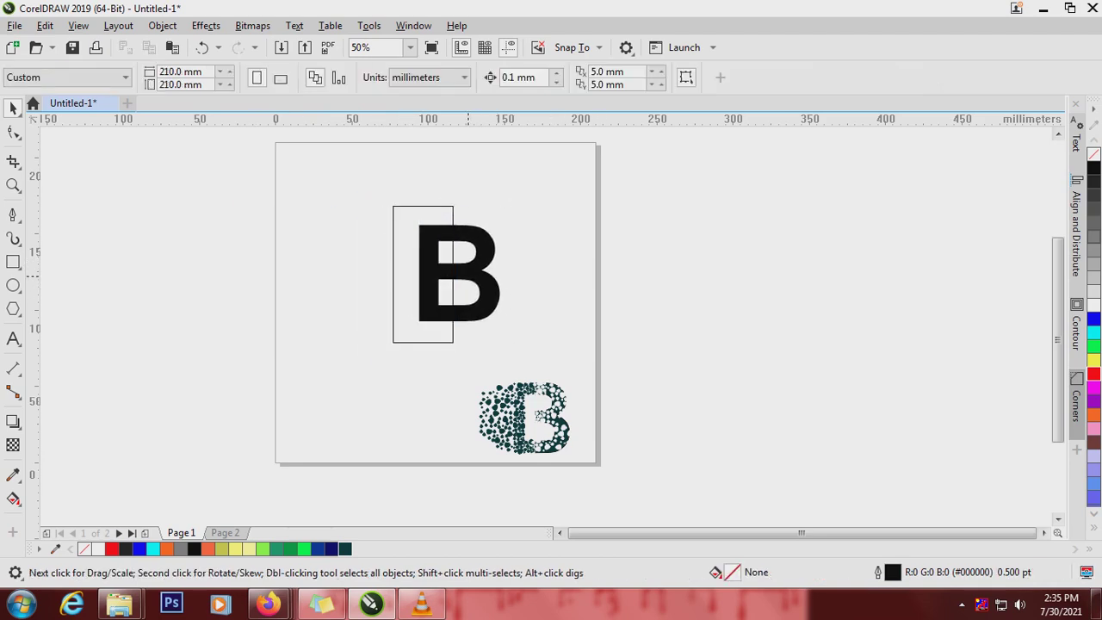
# - Draw a rectangle about 49 by 47 mm to the left of the letter B and round its corners to about 13.8 mm
pyautogui.scroll(2, 431, 243)
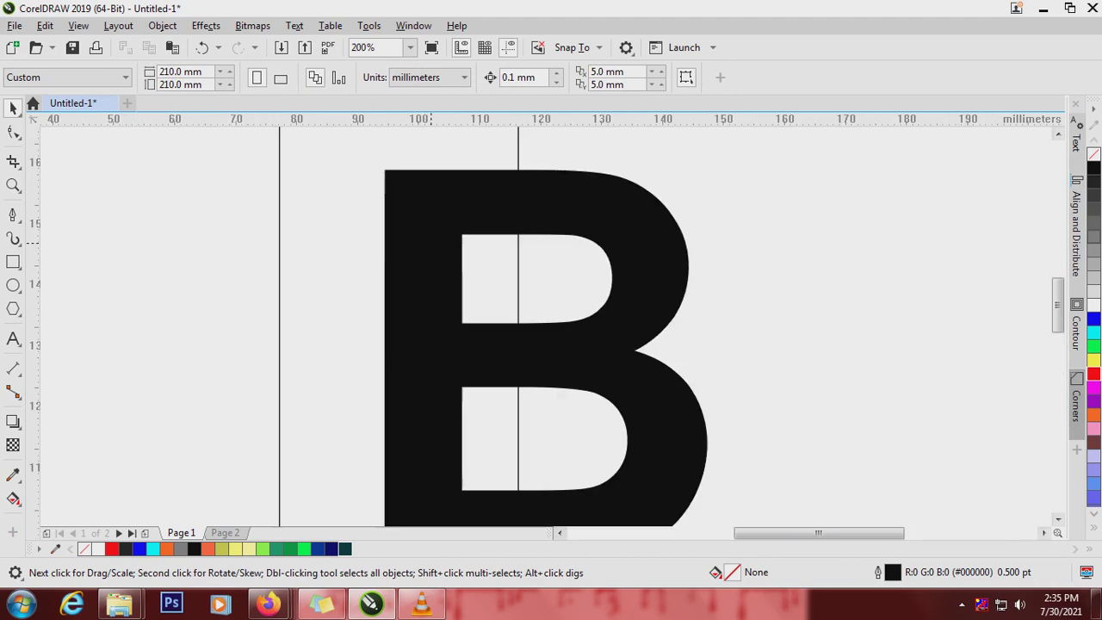
pyautogui.scroll(-1, 431, 243)
pyautogui.click(13, 262)
pyautogui.moveTo(177, 239)
pyautogui.mouseDown()
pyautogui.moveTo(229, 300)
pyautogui.moveTo(253, 310)
pyautogui.mouseUp()
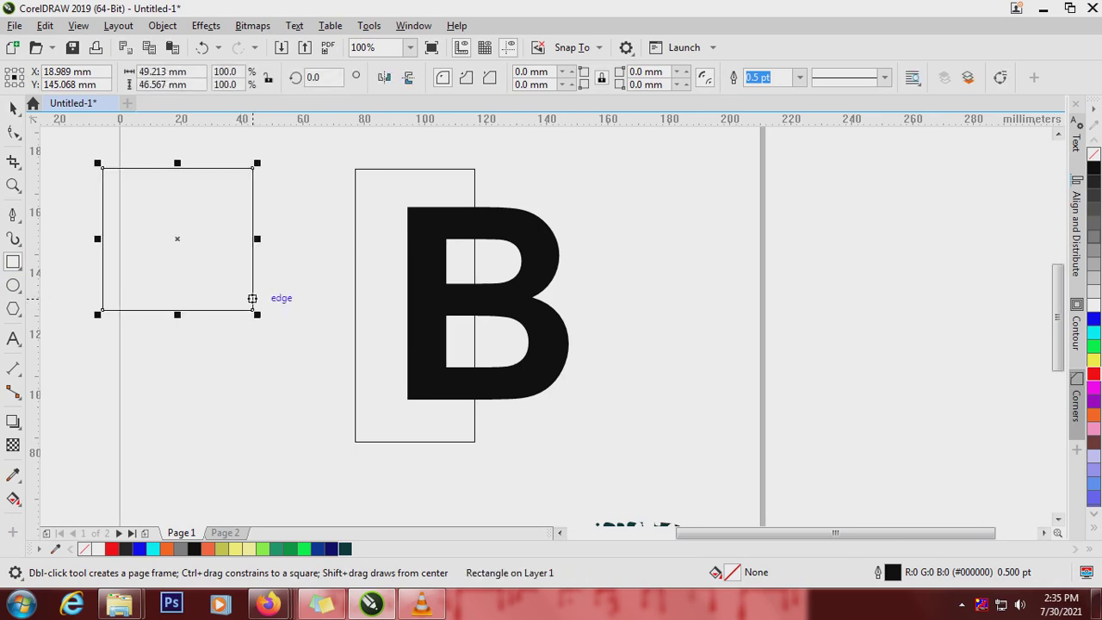
pyautogui.press('F10')
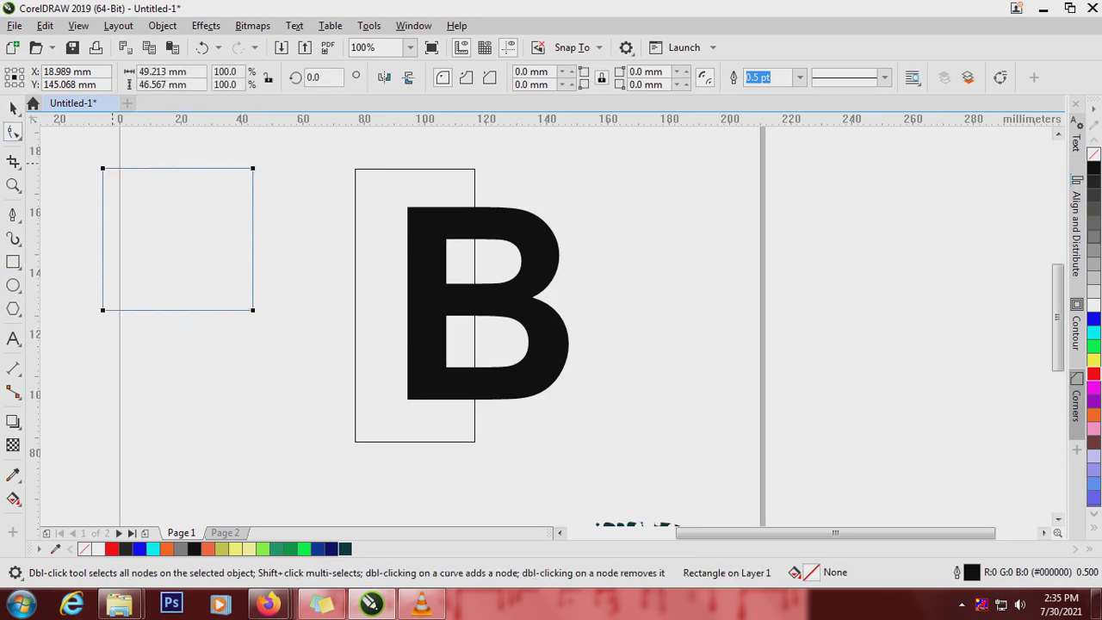
pyautogui.moveTo(102, 169); pyautogui.dragTo(144, 167)
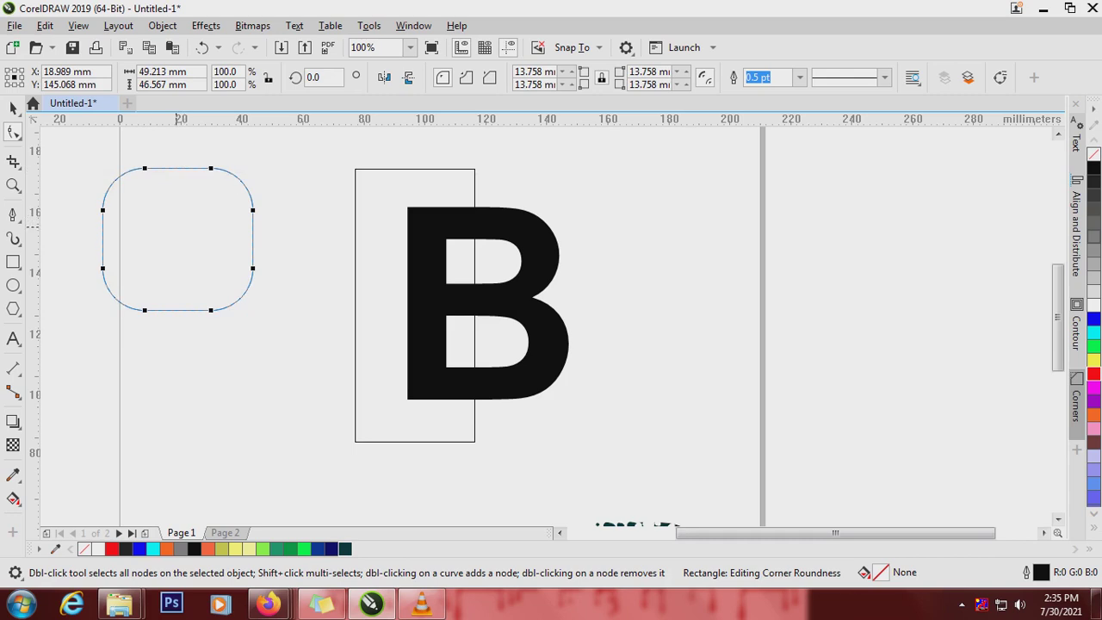
# - Move the rounded rectangle about 13 mm closer to the letter B and convert it to curves
pyautogui.press('space')
pyautogui.moveTo(177, 238); pyautogui.dragTo(217, 248)
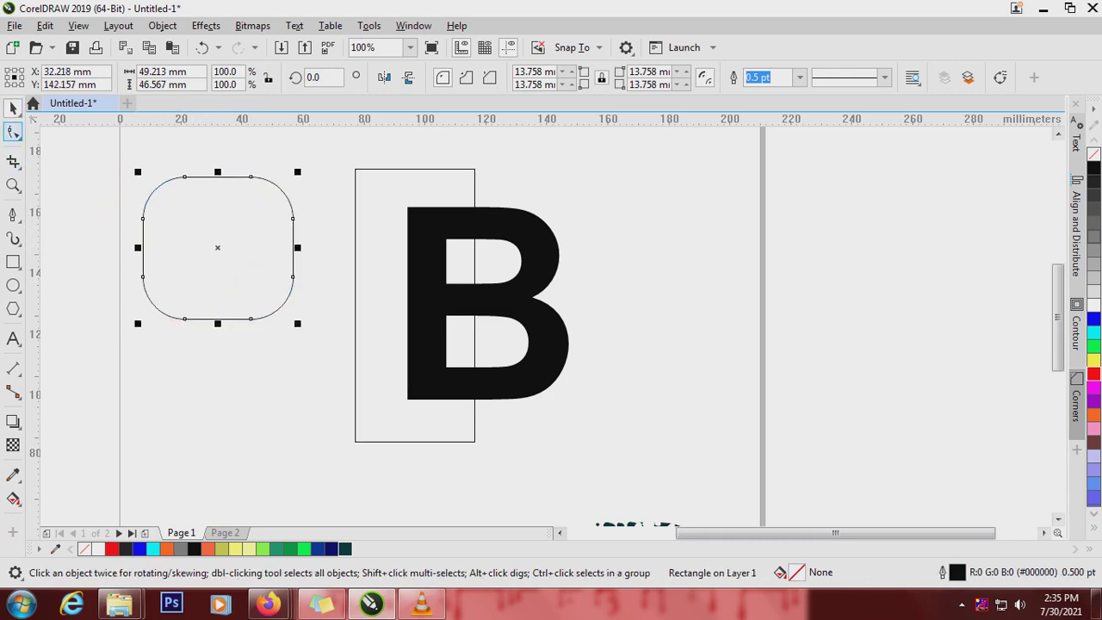
pyautogui.rightClick(244, 282)
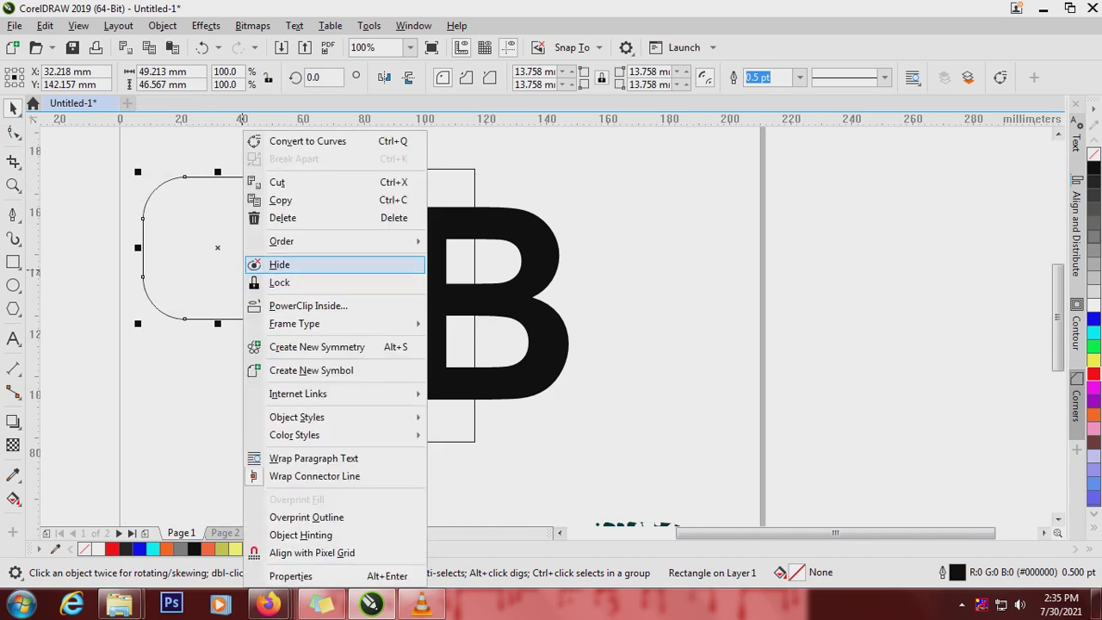
pyautogui.click(307, 141)
# - Delete the four nodes on the right half of the rounded shape
pyautogui.press('F10')
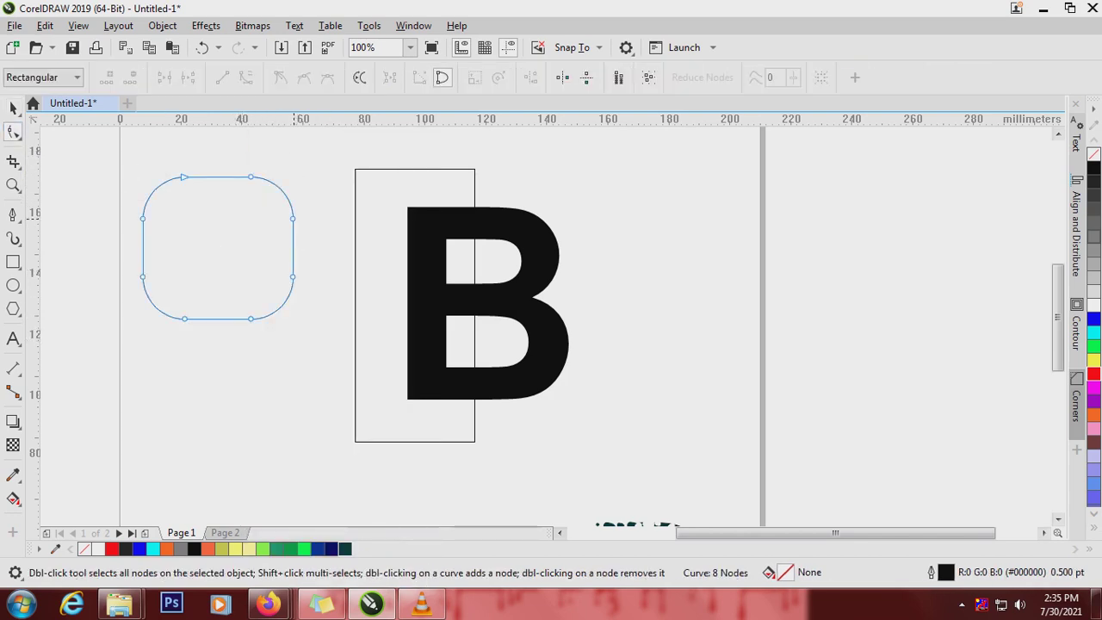
pyautogui.click(293, 219)
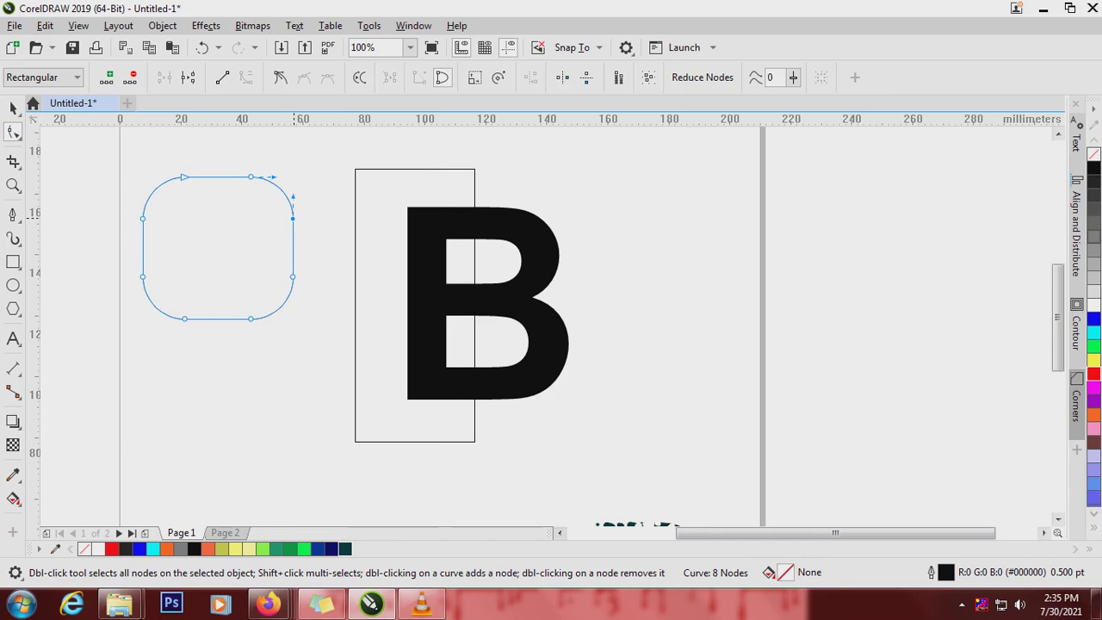
pyautogui.rightClick(294, 219)
pyautogui.click(333, 247)
pyautogui.rightClick(292, 277)
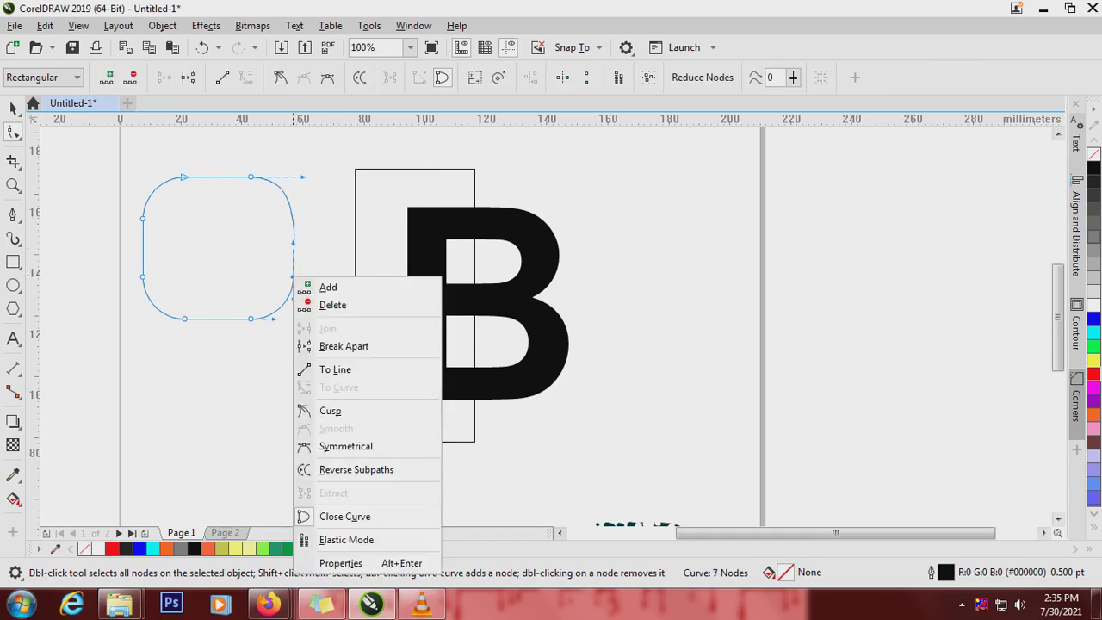
pyautogui.click(327, 305)
pyautogui.rightClick(251, 319)
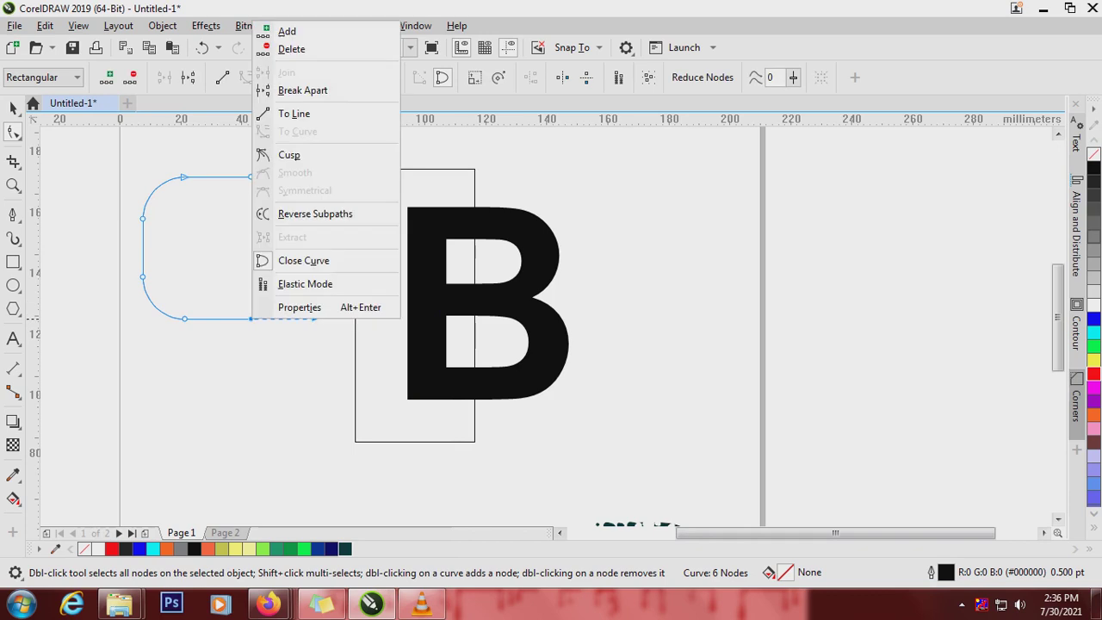
pyautogui.click(284, 48)
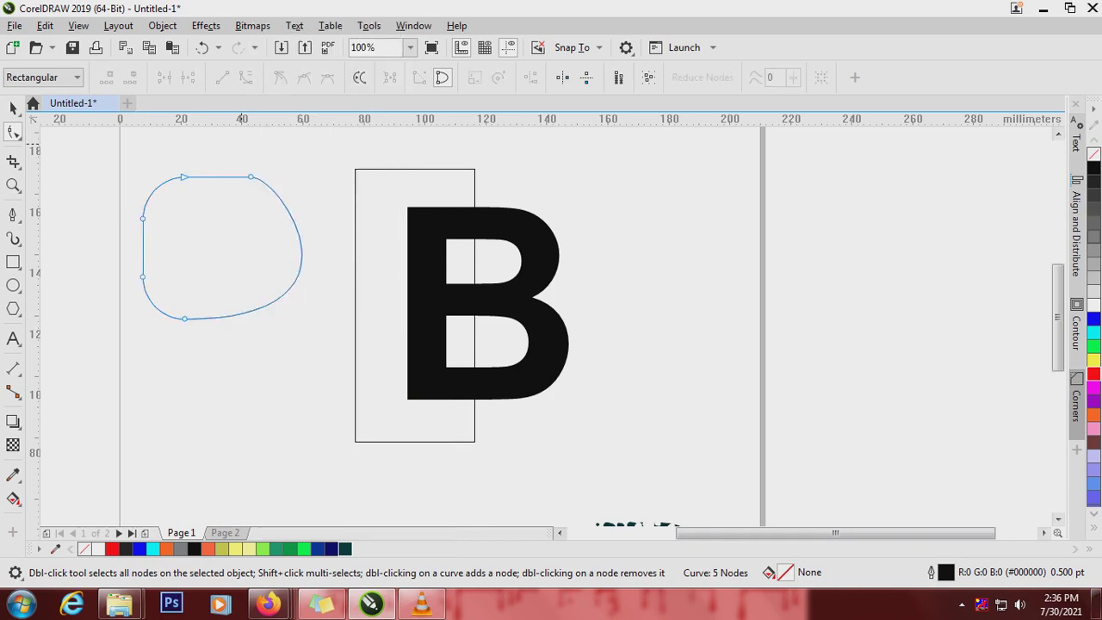
pyautogui.rightClick(250, 177)
pyautogui.click(284, 204)
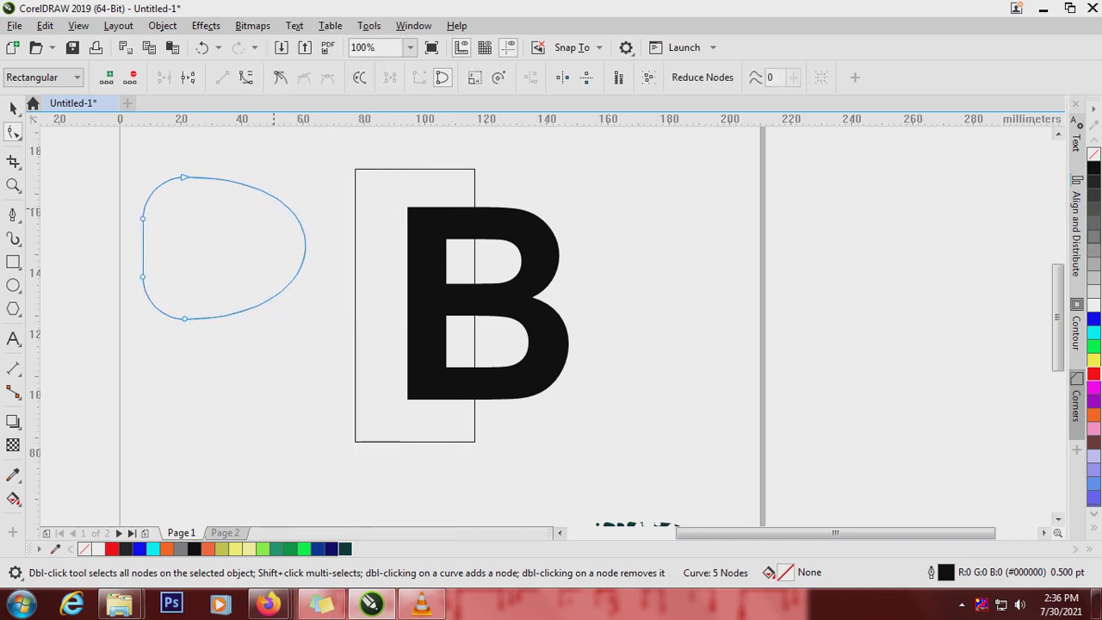
# - Delete the rounded shape's bottom node and the upper node on its left side
pyautogui.rightClick(184, 319)
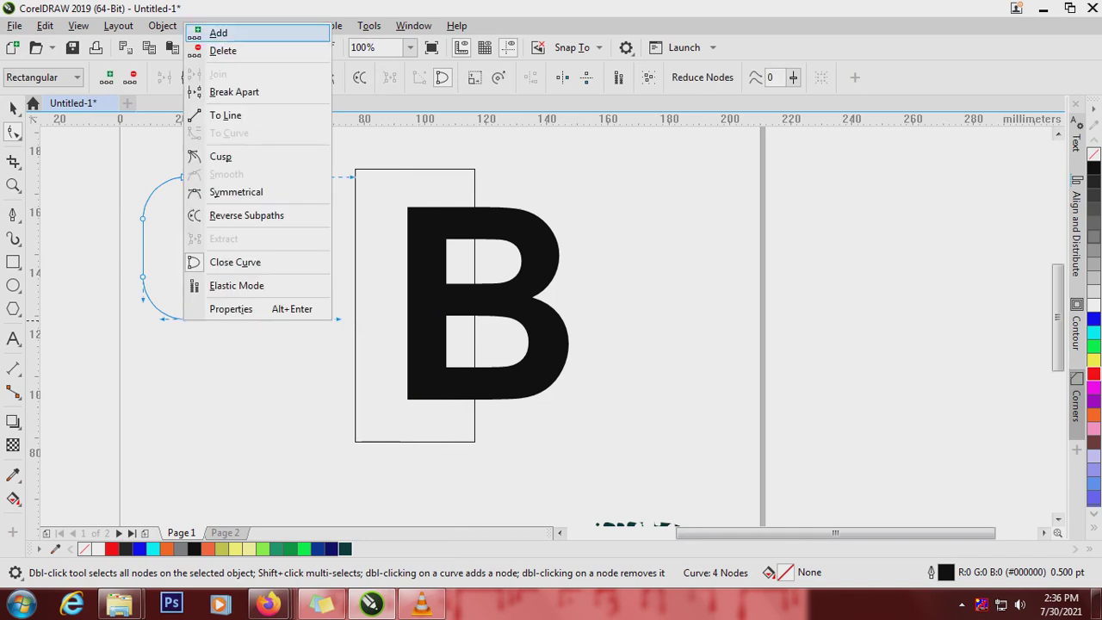
pyautogui.click(206, 49)
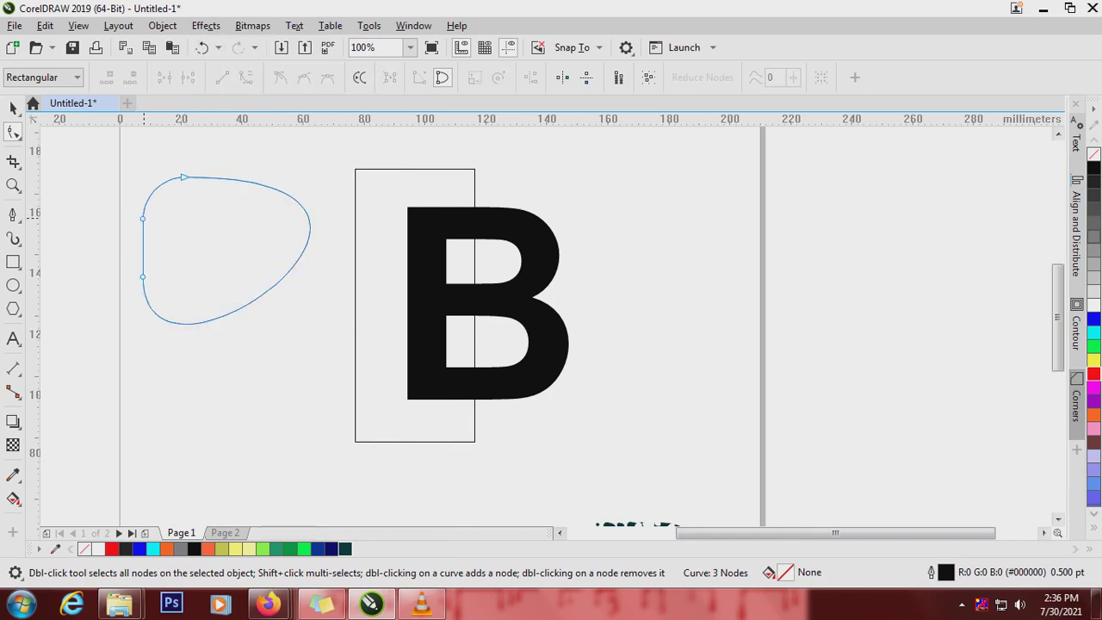
pyautogui.rightClick(143, 218)
pyautogui.click(174, 246)
# - Pull in the curve handles of the two remaining nodes to form a tapered pebble about 47 by 40 mm
pyautogui.click(183, 177)
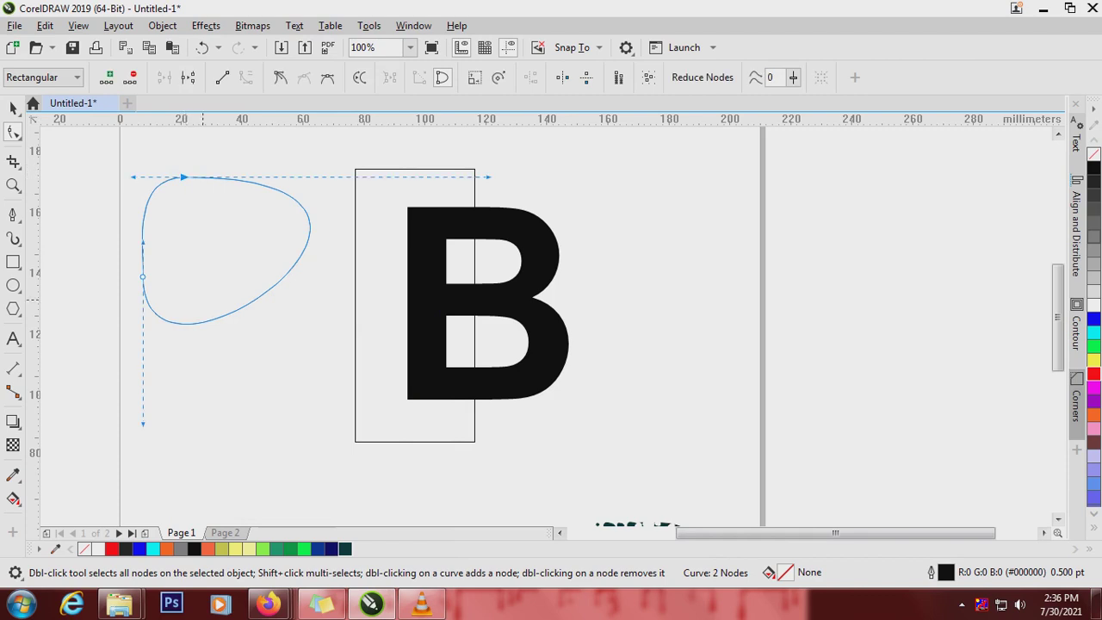
pyautogui.moveTo(143, 423); pyautogui.dragTo(145, 399)
pyautogui.moveTo(489, 177); pyautogui.dragTo(429, 198)
pyautogui.moveTo(145, 398); pyautogui.dragTo(147, 353)
pyautogui.moveTo(430, 198)
pyautogui.mouseDown()
pyautogui.moveTo(484, 194)
pyautogui.moveTo(427, 205)
pyautogui.mouseUp()
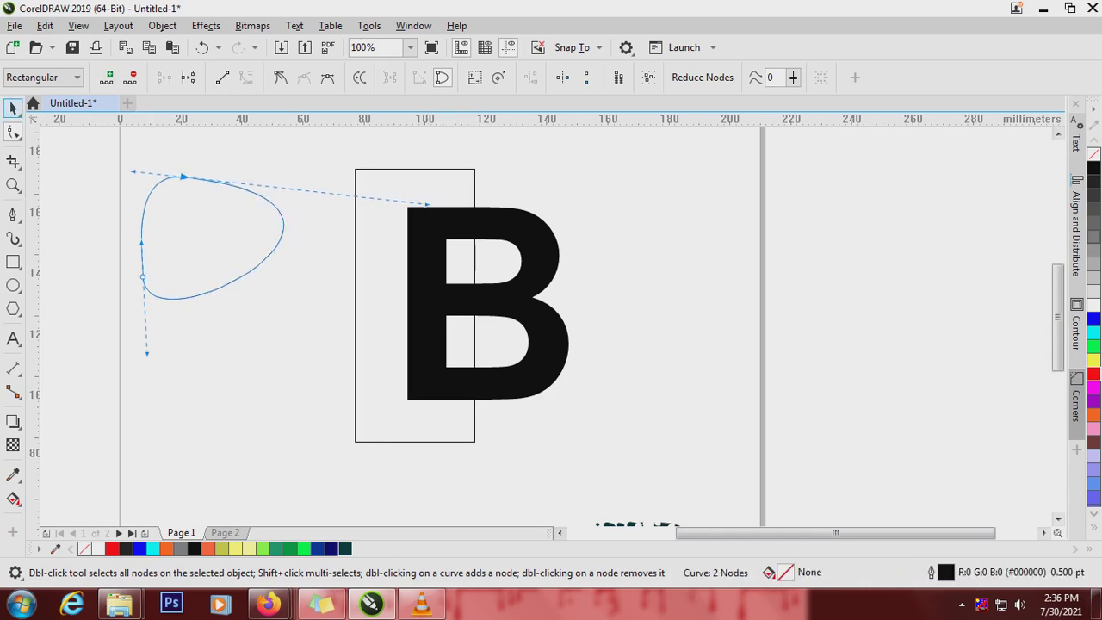
pyautogui.click(13, 107)
pyautogui.click(108, 275)
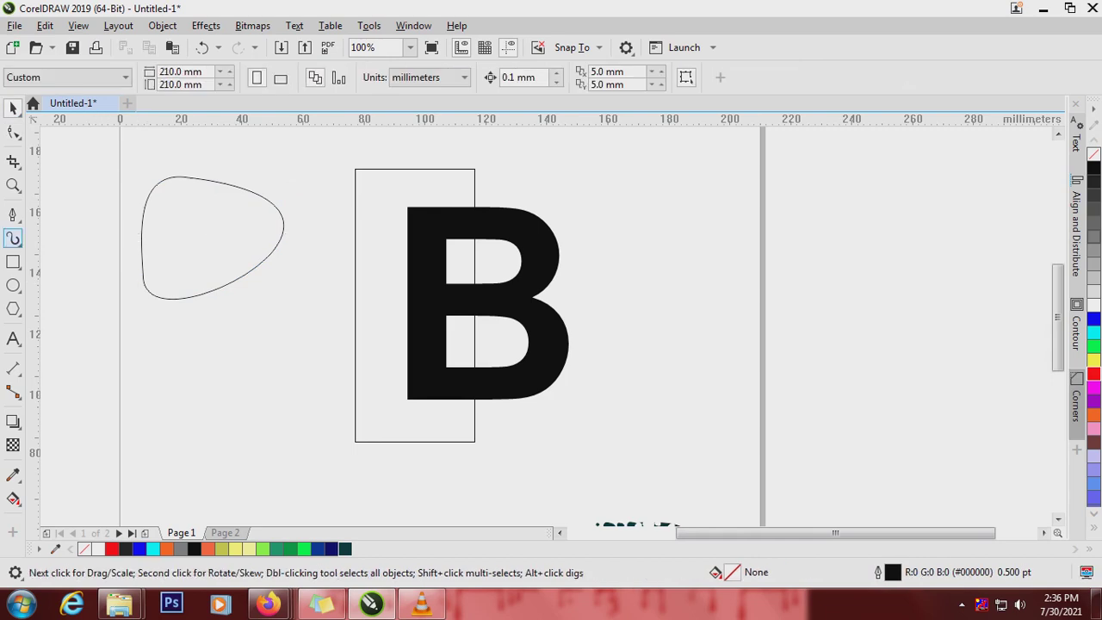
pyautogui.click(13, 308)
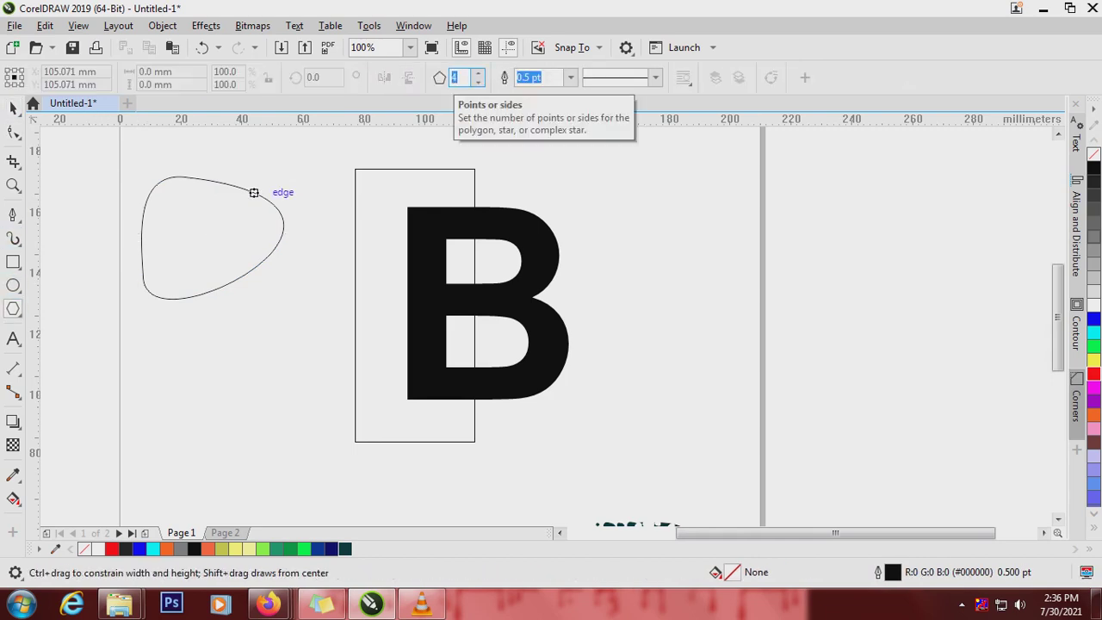
pyautogui.moveTo(183, 348)
pyautogui.mouseDown()
pyautogui.moveTo(208, 373)
pyautogui.moveTo(201, 369)
pyautogui.mouseUp()
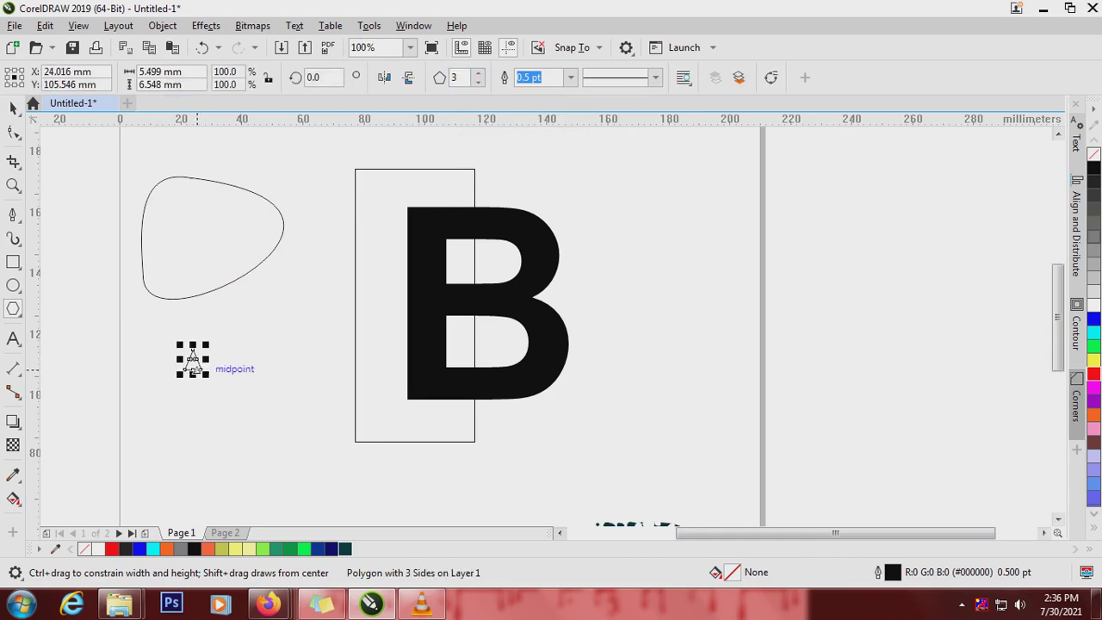
pyautogui.press('Delete')
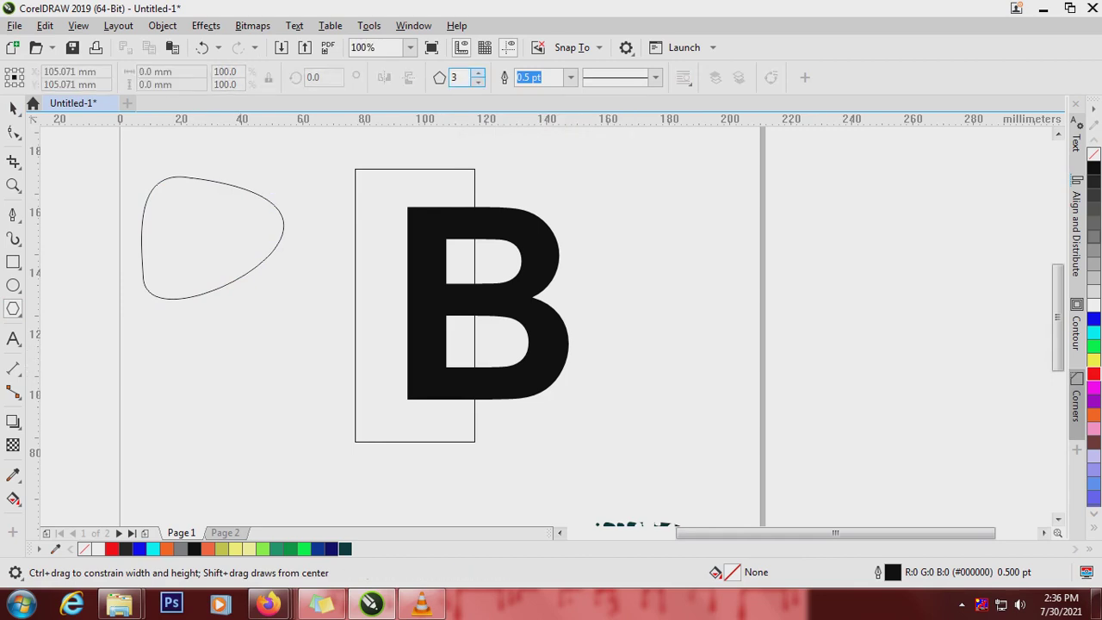
pyautogui.write('6')
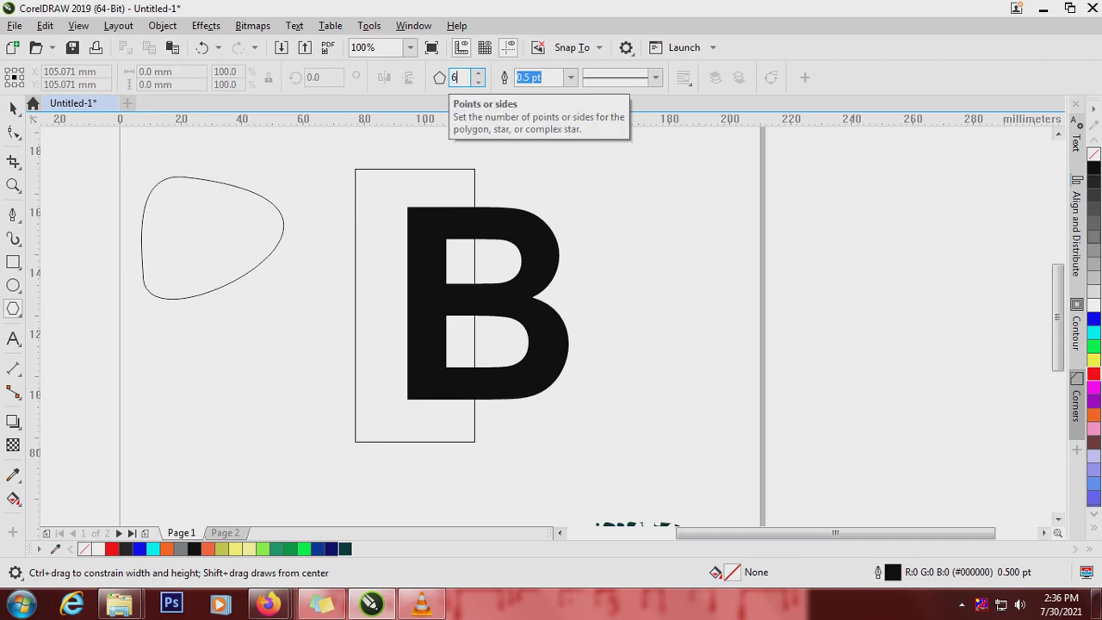
pyautogui.moveTo(223, 360)
pyautogui.mouseDown()
pyautogui.moveTo(243, 393)
pyautogui.moveTo(247, 382)
pyautogui.mouseUp()
pyautogui.click(478, 83)
pyautogui.click(478, 83)
pyautogui.click(478, 83)
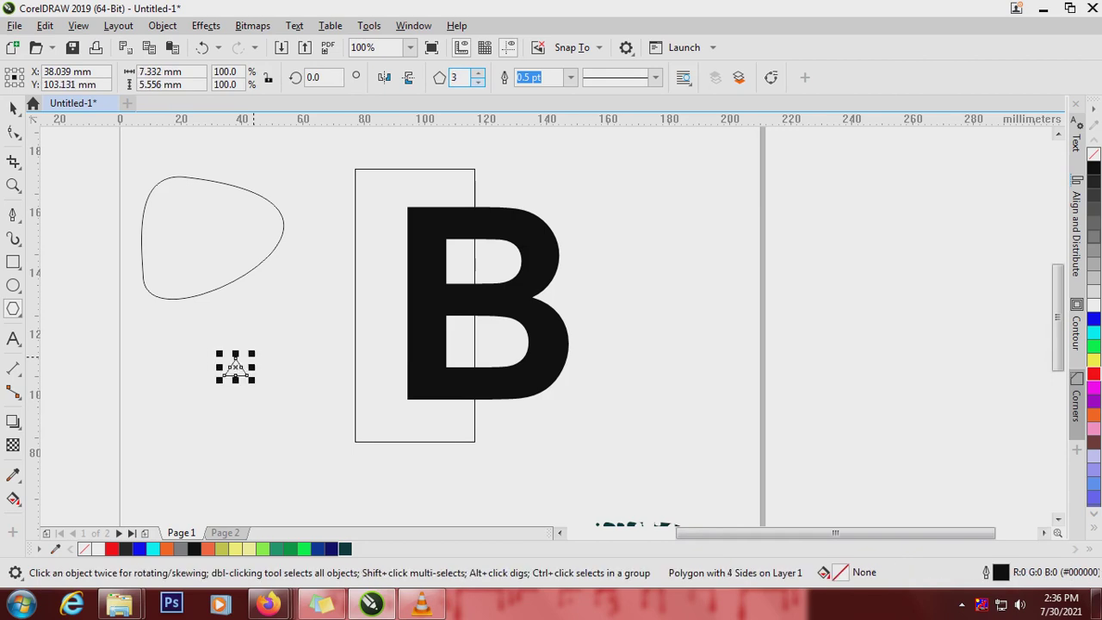
pyautogui.press('Up')
pyautogui.press('Up')
pyautogui.press('Up')
pyautogui.press('Up')
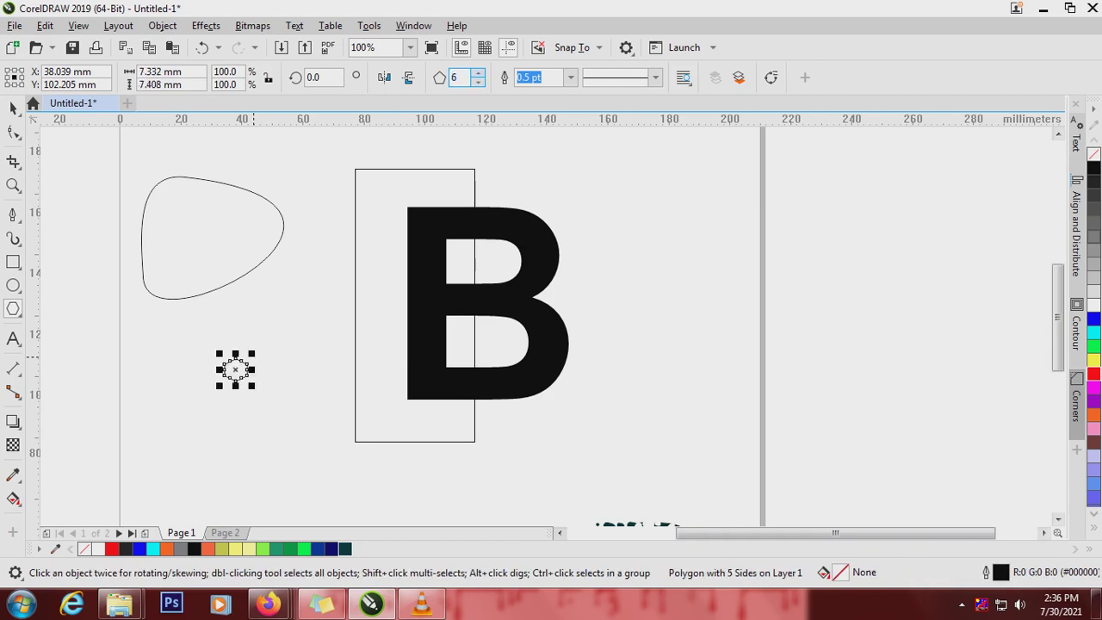
pyautogui.click(478, 73)
pyautogui.click(478, 73)
pyautogui.moveTo(282, 283); pyautogui.dragTo(308, 332)
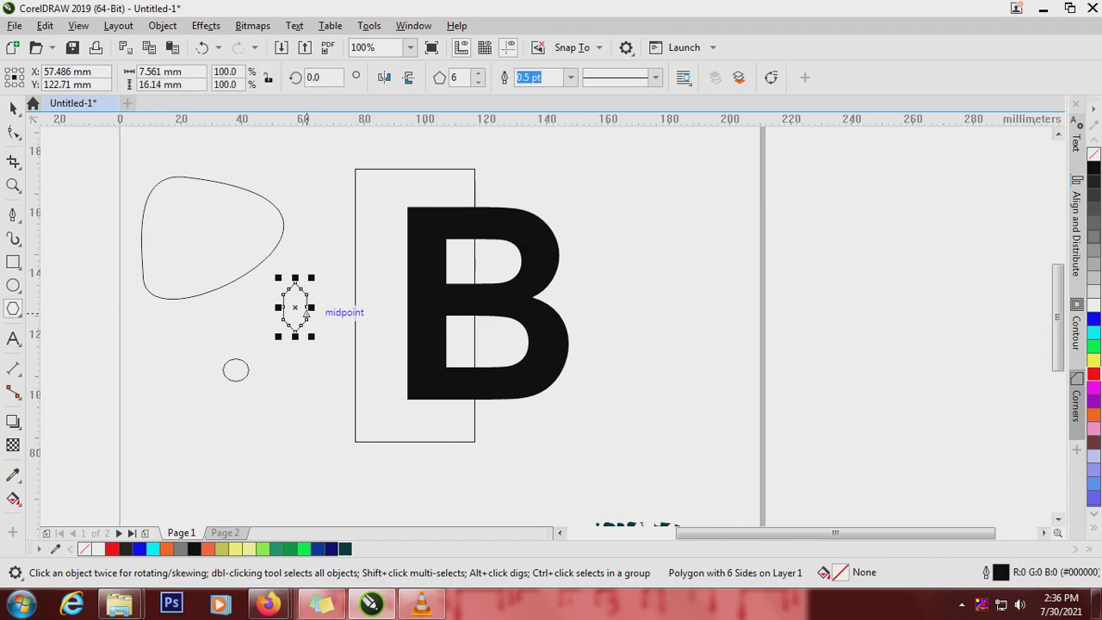
pyautogui.press('Delete')
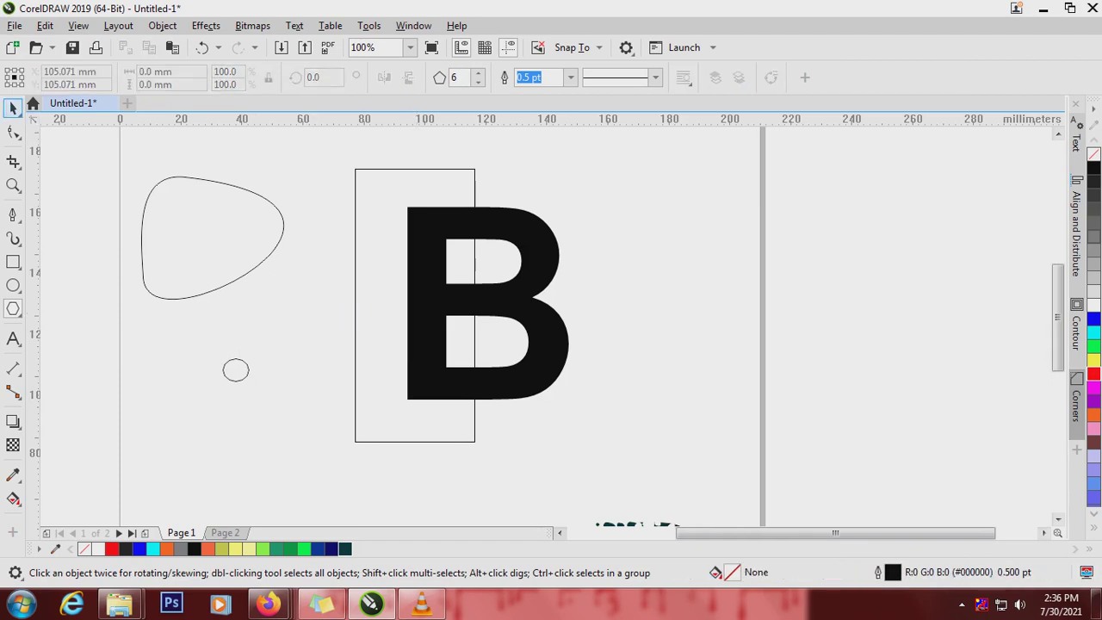
pyautogui.click(13, 107)
pyautogui.click(237, 380)
pyautogui.press('Delete')
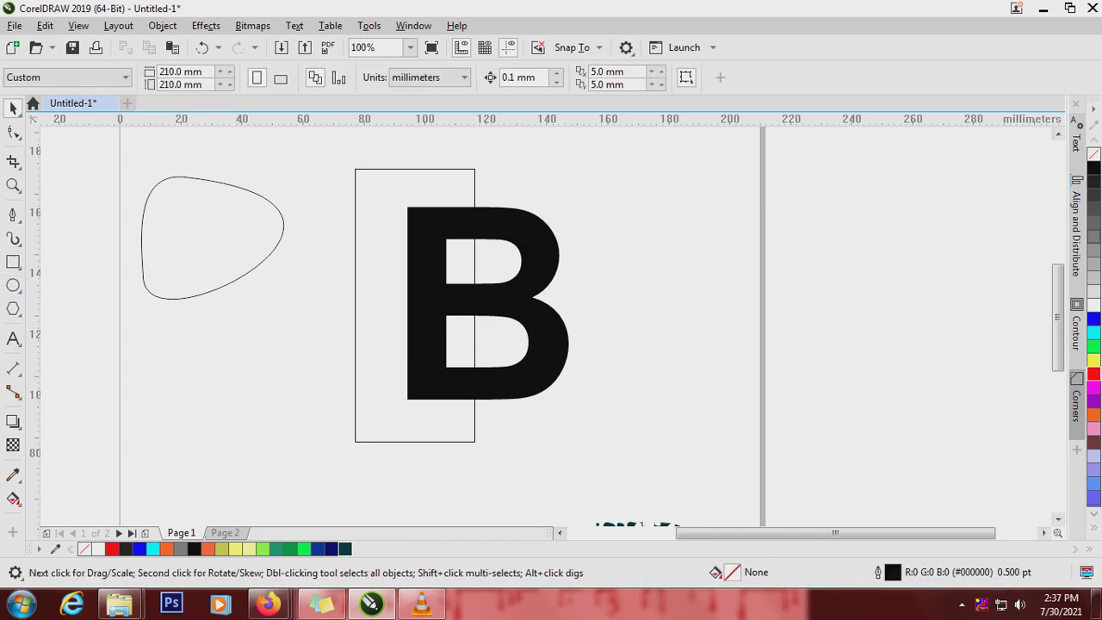
# - Draw a circle about 7 mm in diameter below the pebble outline
pyautogui.click(13, 285)
pyautogui.moveTo(239, 340); pyautogui.dragTo(252, 351)
pyautogui.press('space')
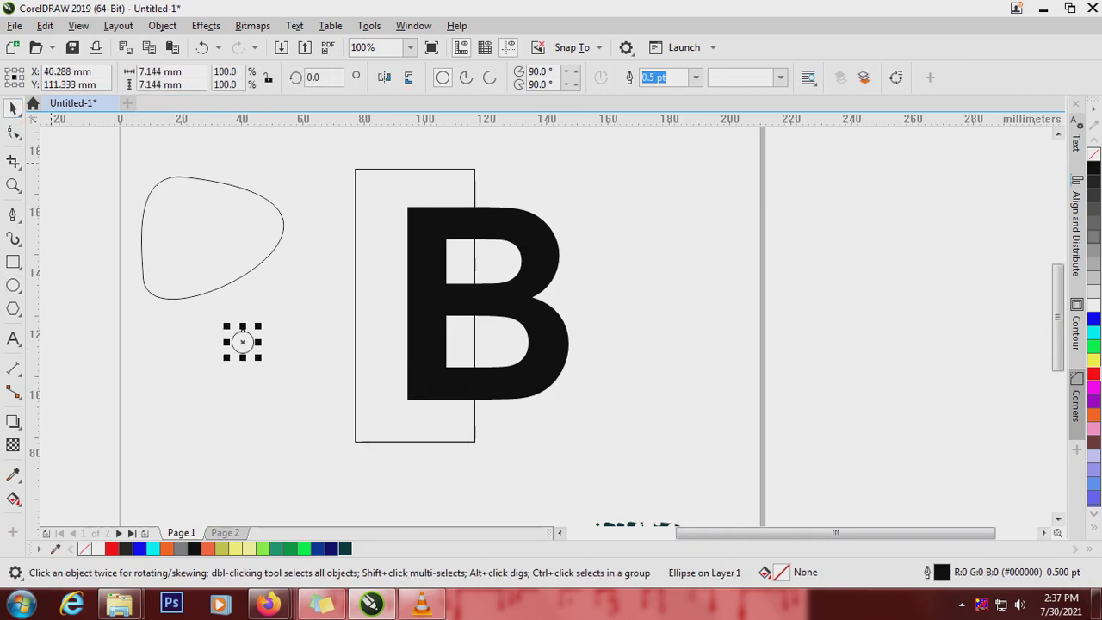
# - Shrink the pebble to about 14 by 12 mm and make smaller copies about 9.5, 7, 3.7 and 1.8 mm wide
pyautogui.click(184, 253)
pyautogui.moveTo(287, 303); pyautogui.dragTo(266, 210)
pyautogui.rightClick(265, 165)
pyautogui.moveTo(277, 218); pyautogui.dragTo(248, 320)
pyautogui.scroll(1, 265, 236)
pyautogui.moveTo(214, 287); pyautogui.dragTo(313, 298)
pyautogui.rightClick(309, 293)
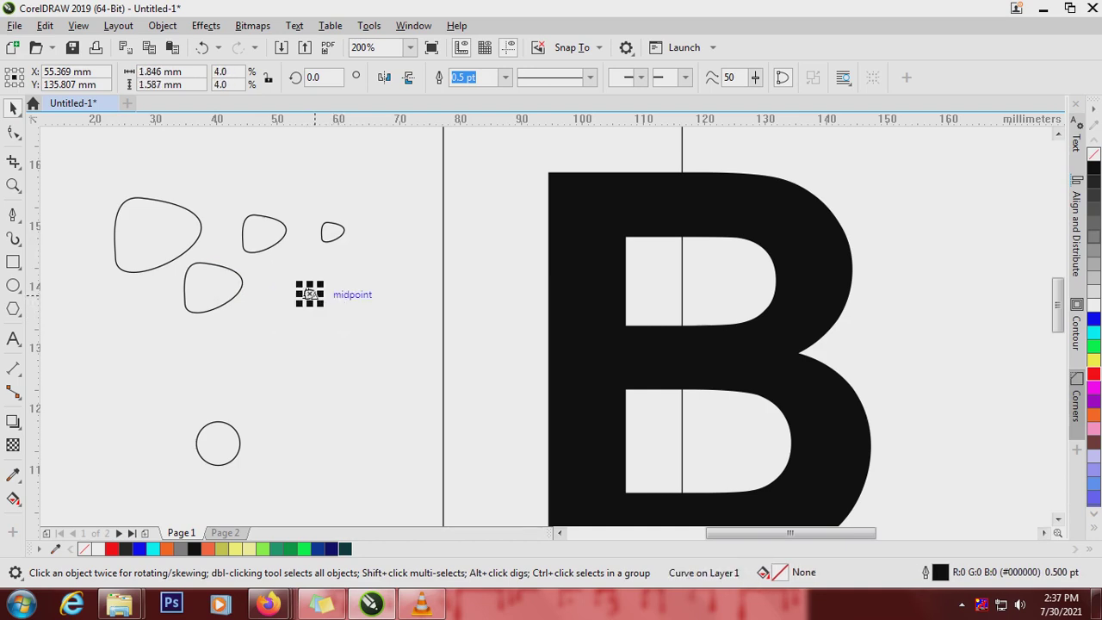
# - Add a pebble copy about 5.6 mm wide, reposition the 3.7 mm one, and shrink the largest pebble to about 7 mm wide
pyautogui.press('Escape')
pyautogui.moveTo(277, 241); pyautogui.dragTo(386, 303)
pyautogui.rightClick(375, 282)
pyautogui.moveTo(331, 232); pyautogui.dragTo(286, 260)
pyautogui.moveTo(201, 231); pyautogui.dragTo(218, 230)
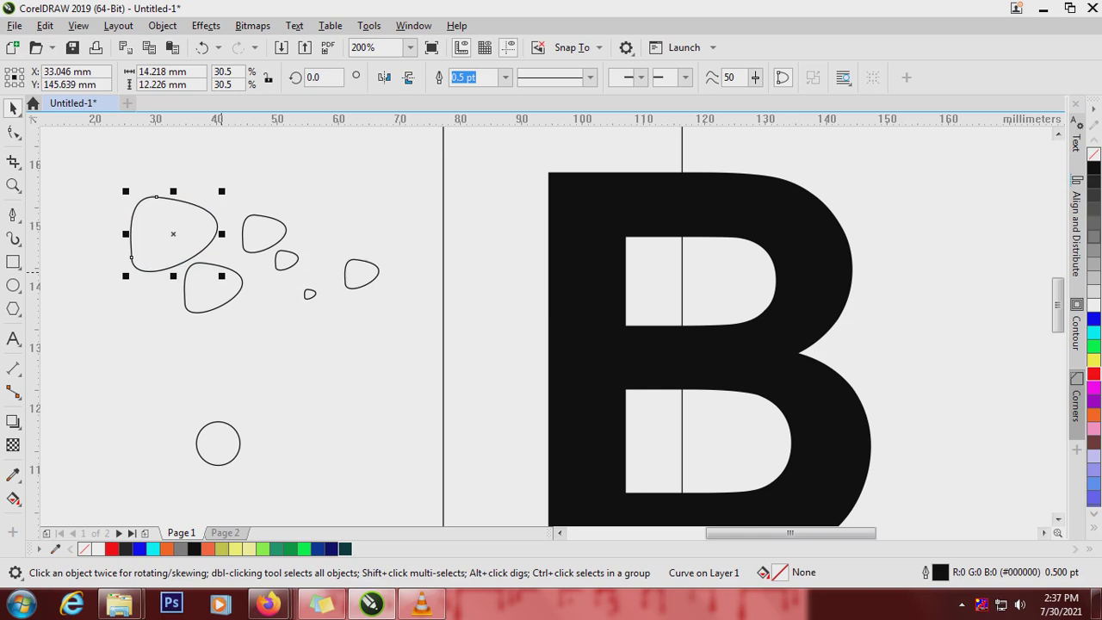
pyautogui.moveTo(218, 272); pyautogui.dragTo(198, 250)
# - Rotate the 7 mm pebble above the 3.7 mm one by about 36 degrees
pyautogui.doubleClick(269, 230)
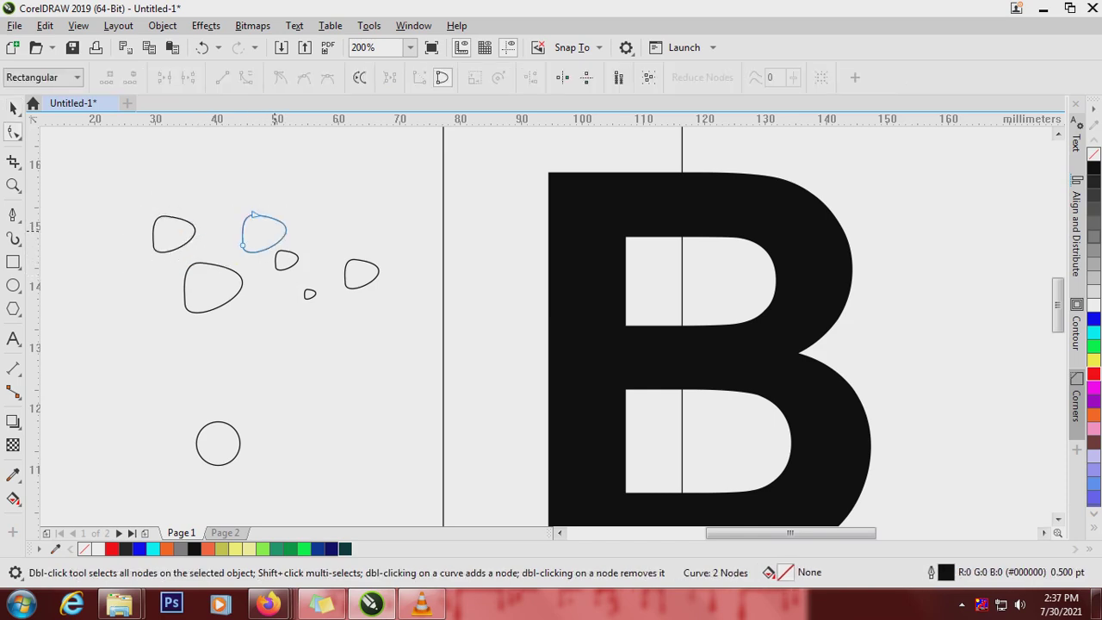
pyautogui.press('space')
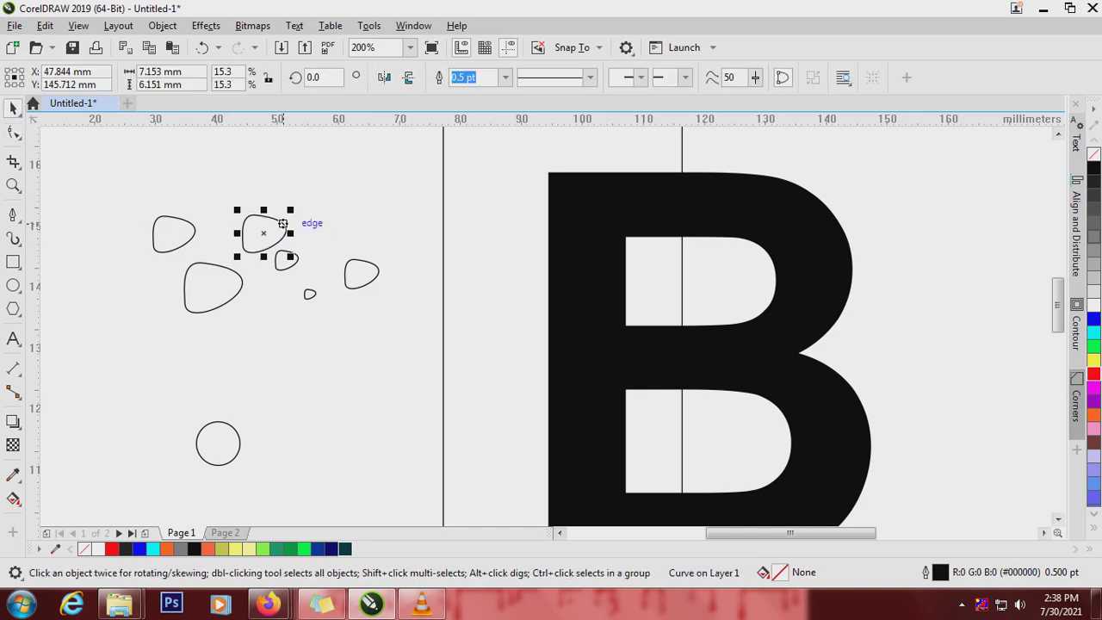
pyautogui.click(285, 231)
pyautogui.moveTo(292, 209); pyautogui.dragTo(281, 202)
pyautogui.moveTo(300, 248); pyautogui.dragTo(298, 251)
pyautogui.press('space')
pyautogui.click(376, 242)
# - Make two smaller copies of the rotated pebble, about 4.5 mm and 2.7 mm wide, beside it
pyautogui.moveTo(272, 234); pyautogui.dragTo(394, 230)
pyautogui.rightClick(336, 225)
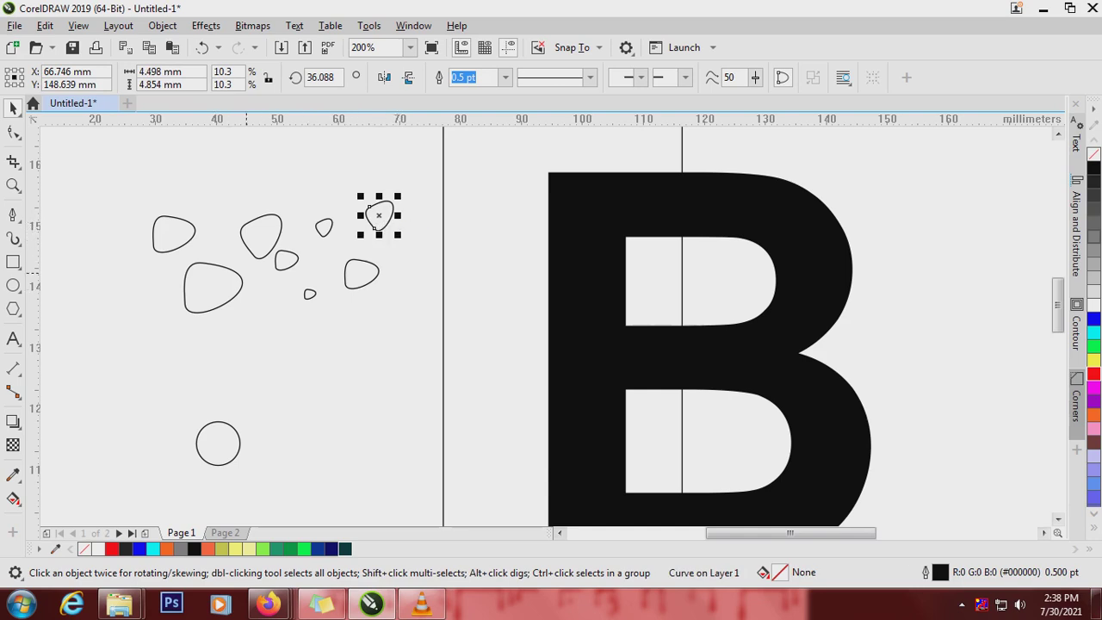
# - Move the rotated pebble to the B's top-left corner, copy the 9.5 mm pebble to mid-stem, and give both white fill and outline
pyautogui.moveTo(264, 228); pyautogui.dragTo(580, 192)
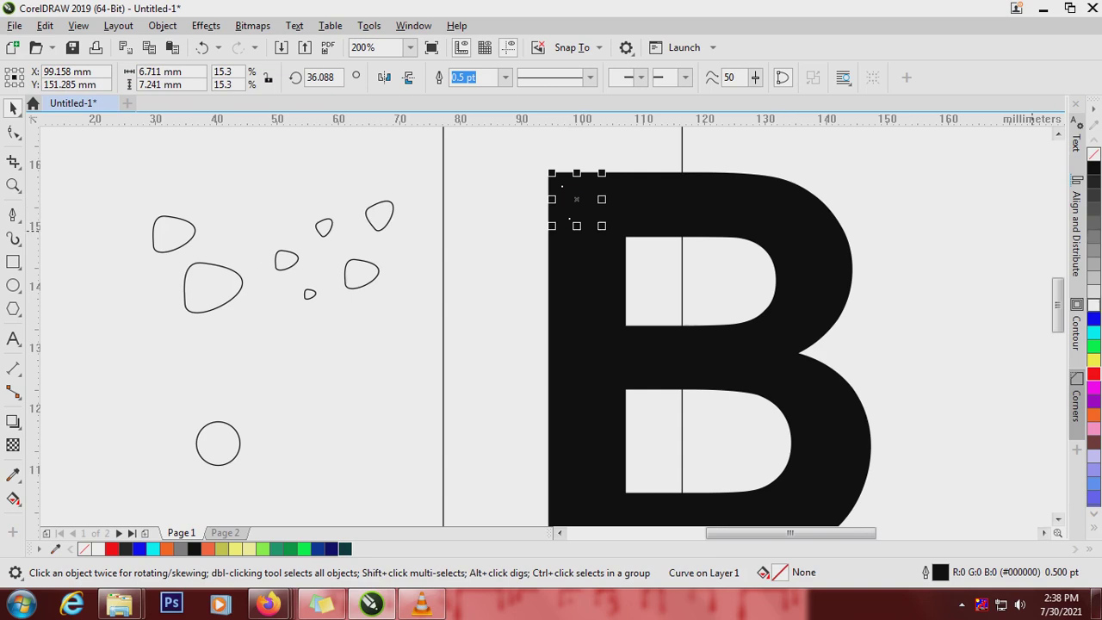
pyautogui.click(1094, 305)
pyautogui.rightClick(1094, 304)
pyautogui.moveTo(212, 287); pyautogui.dragTo(613, 355)
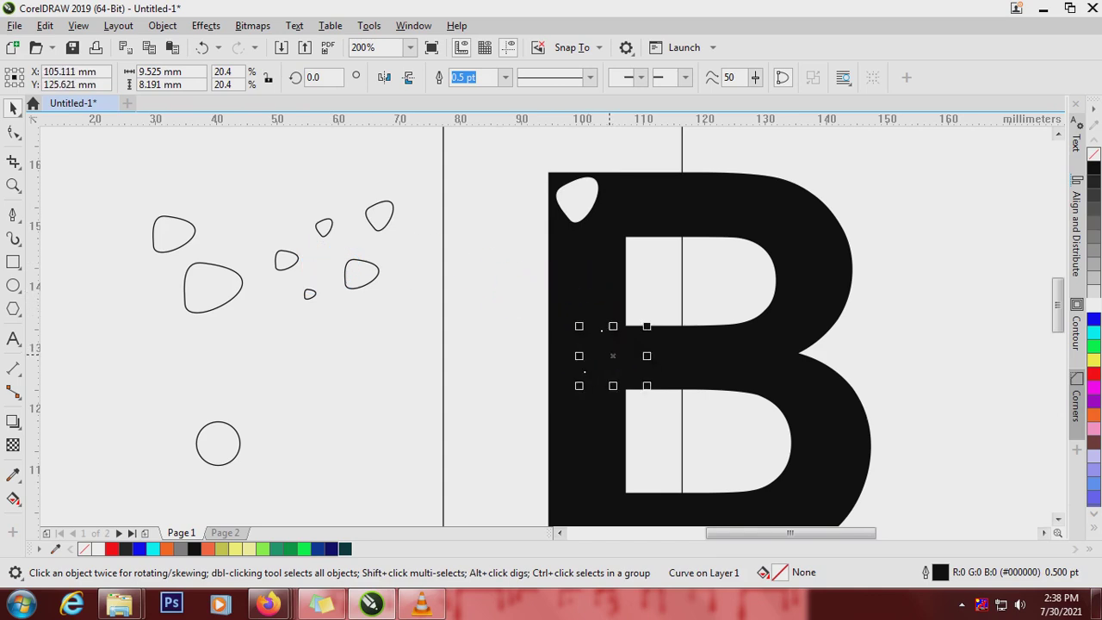
pyautogui.click(1094, 307)
pyautogui.rightClick(1094, 307)
# - Move the 5.6 mm pebble and the smallest rotated pebble onto the B's top bar with white fill and outline
pyautogui.click(355, 261)
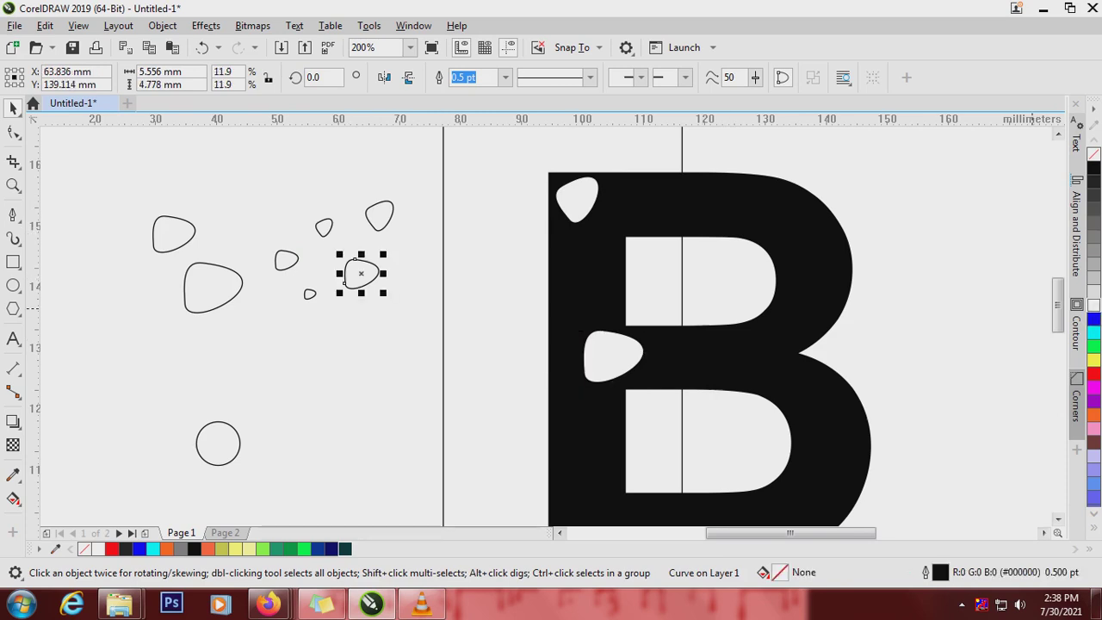
pyautogui.moveTo(360, 274); pyautogui.dragTo(637, 213)
pyautogui.moveTo(323, 228); pyautogui.dragTo(672, 194)
pyautogui.rightClick(1094, 305)
pyautogui.click(1093, 304)
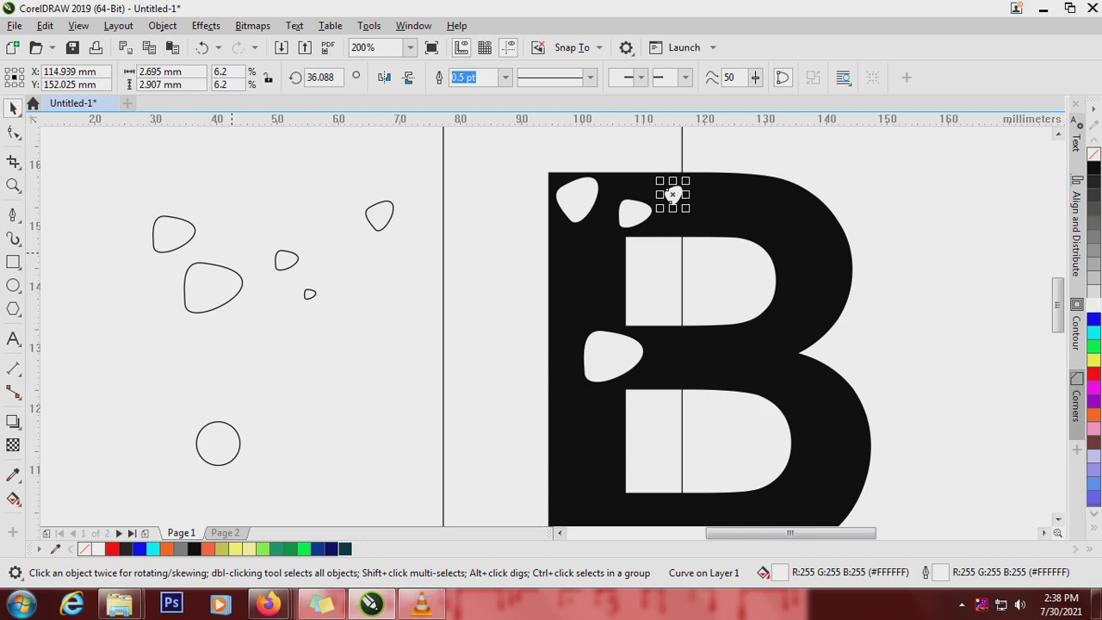
# - Place white 3.7 mm and 4.5 mm pebbles along the B's stem and arrange the pebbles near its top-left corner
pyautogui.moveTo(281, 257); pyautogui.dragTo(564, 251)
pyautogui.rightClick(564, 251)
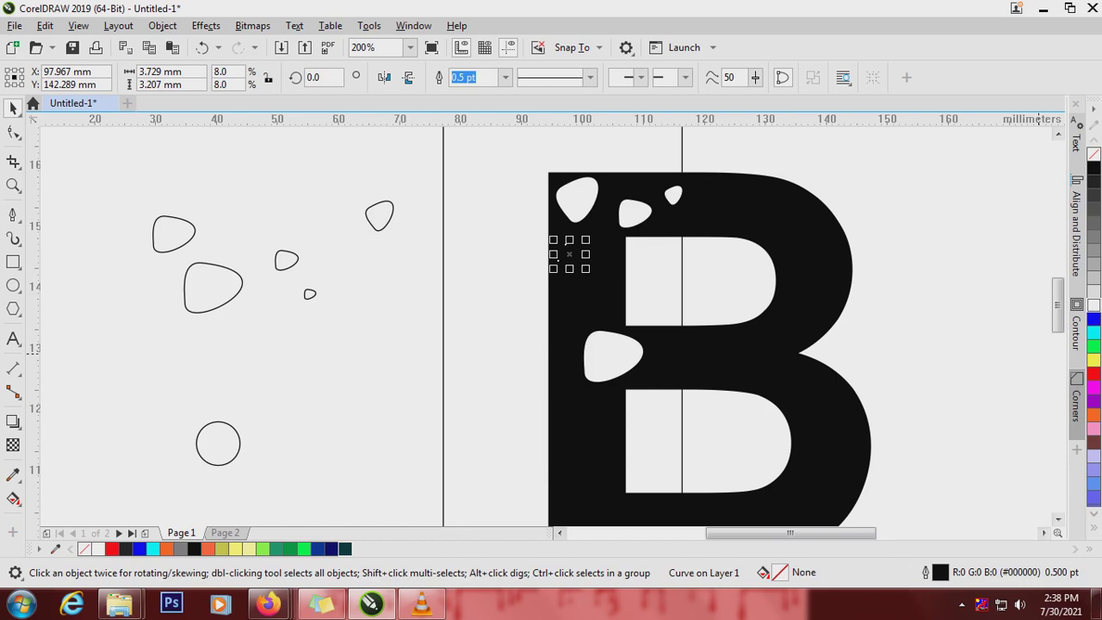
pyautogui.rightClick(1094, 305)
pyautogui.moveTo(379, 215); pyautogui.dragTo(578, 410)
pyautogui.click(1093, 305)
pyautogui.rightClick(1093, 305)
pyautogui.moveTo(569, 255); pyautogui.dragTo(617, 222)
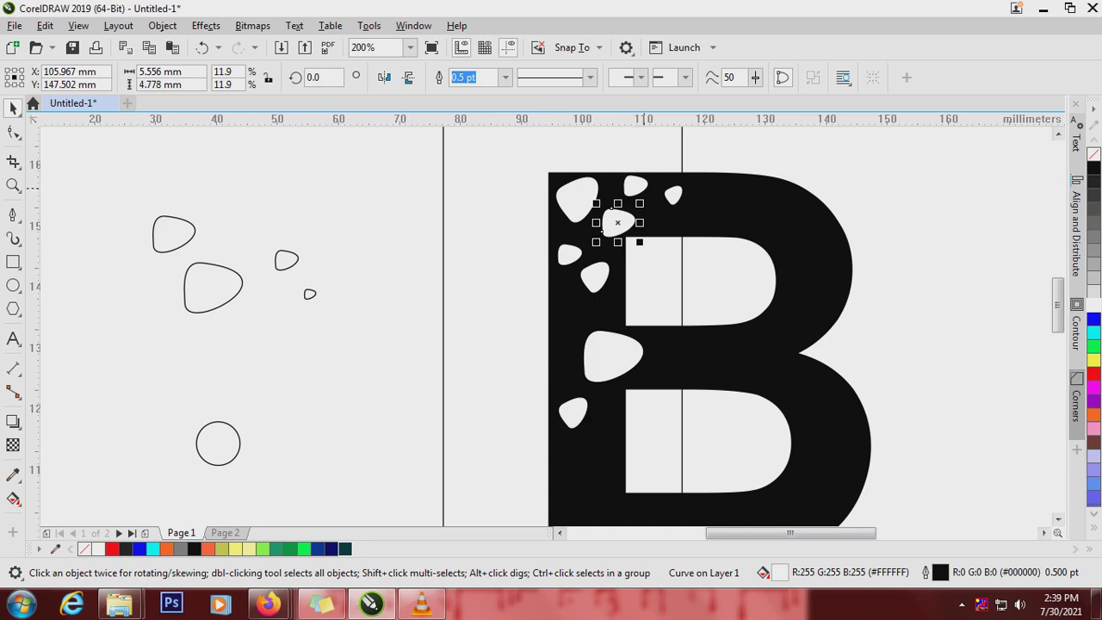
# - Copy the white 6.7 mm pebble to the lower stem and the 4.5 and 3.7 mm ones to the B's bottom bar
pyautogui.moveTo(635, 185); pyautogui.dragTo(595, 449)
pyautogui.scroll(-2, 582, 326)
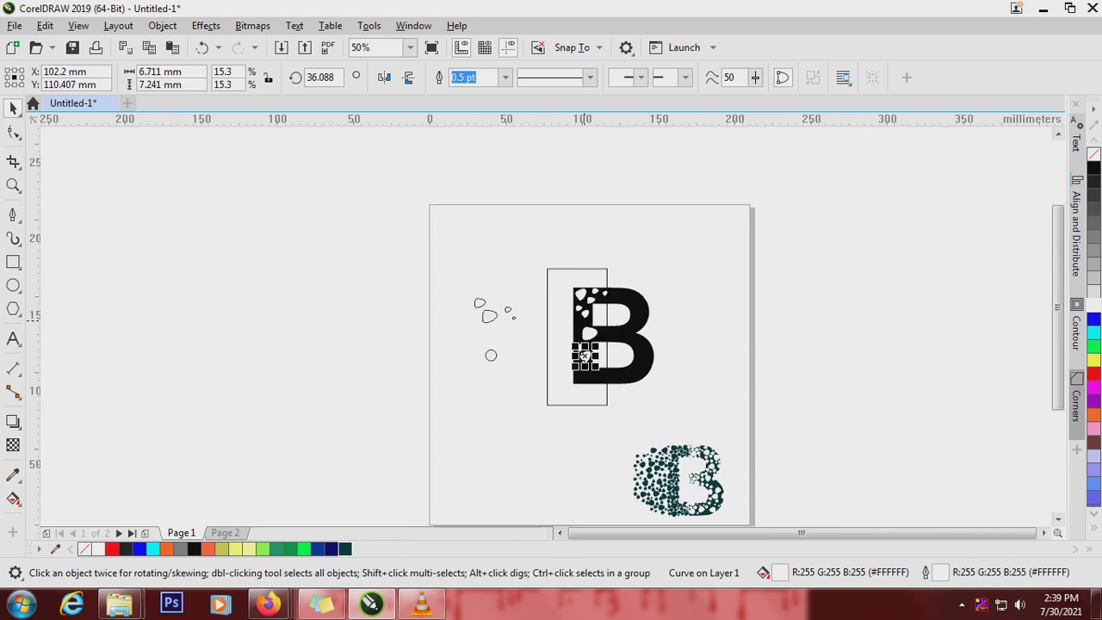
pyautogui.scroll(1, 591, 353)
pyautogui.moveTo(579, 274); pyautogui.dragTo(609, 405)
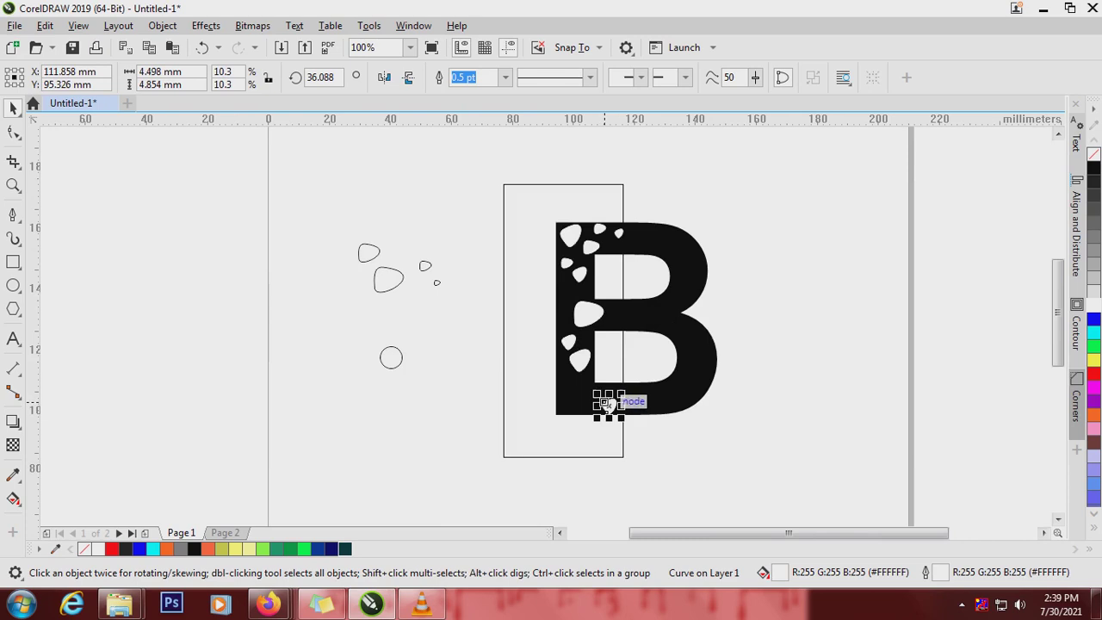
pyautogui.moveTo(566, 264); pyautogui.dragTo(605, 392)
# - Move the 1.8 mm pebble to the foot of the B's stem, make it white, and scatter copies on the lower stem
pyautogui.moveTo(440, 283); pyautogui.dragTo(586, 399)
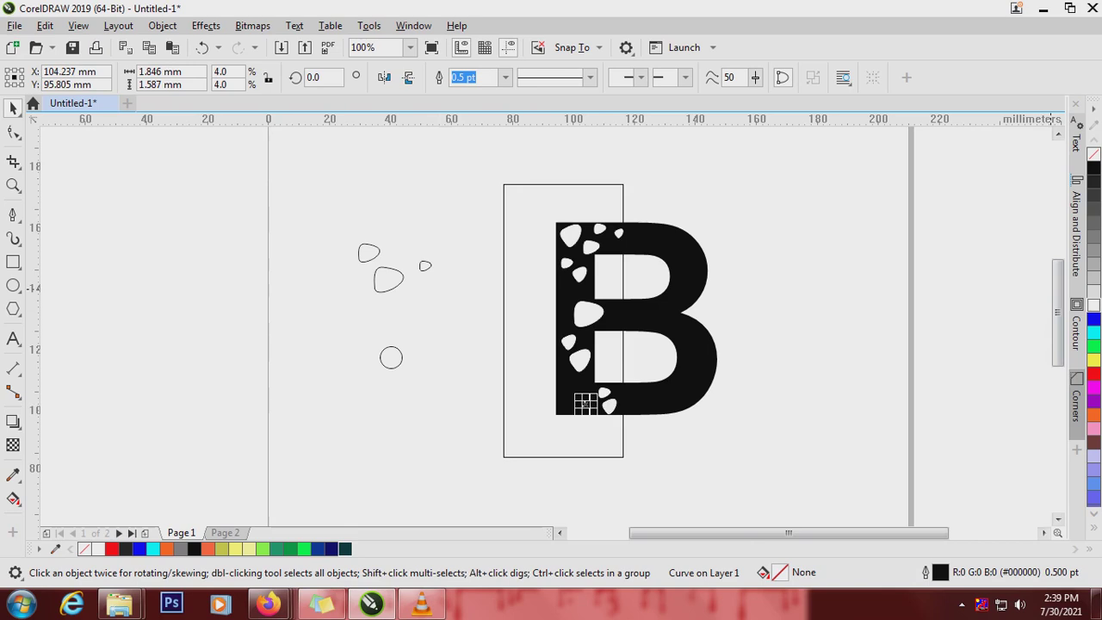
pyautogui.rightClick(1094, 304)
pyautogui.scroll(2, 567, 418)
pyautogui.moveTo(634, 360); pyautogui.dragTo(568, 238)
pyautogui.rightClick(632, 251)
pyautogui.scroll(-2, 573, 237)
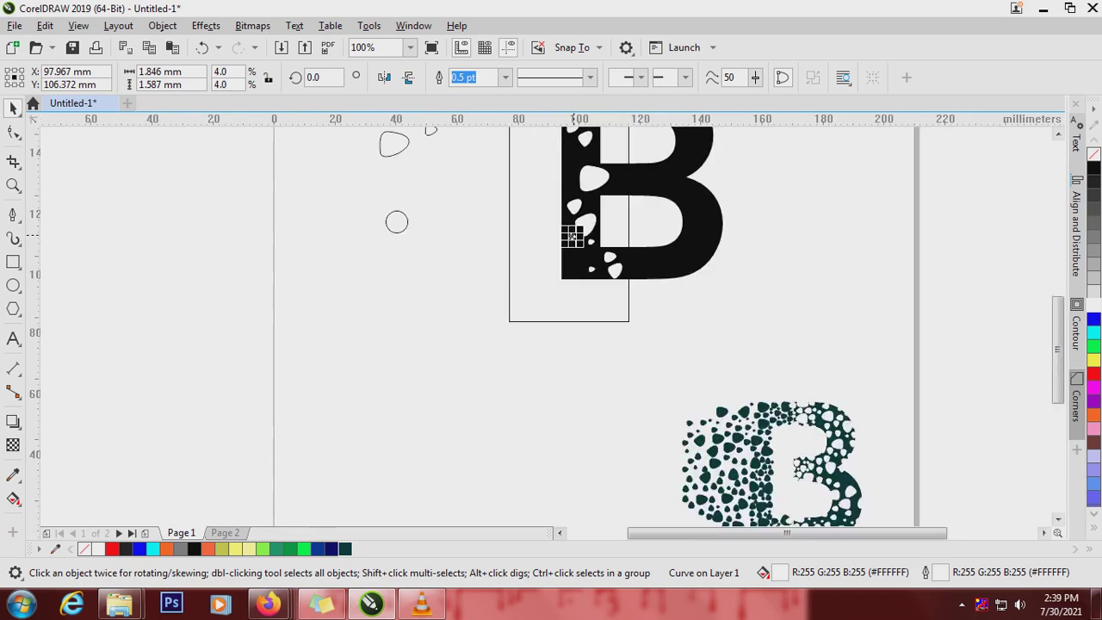
pyautogui.scroll(-1, 573, 237)
pyautogui.scroll(3, 515, 393)
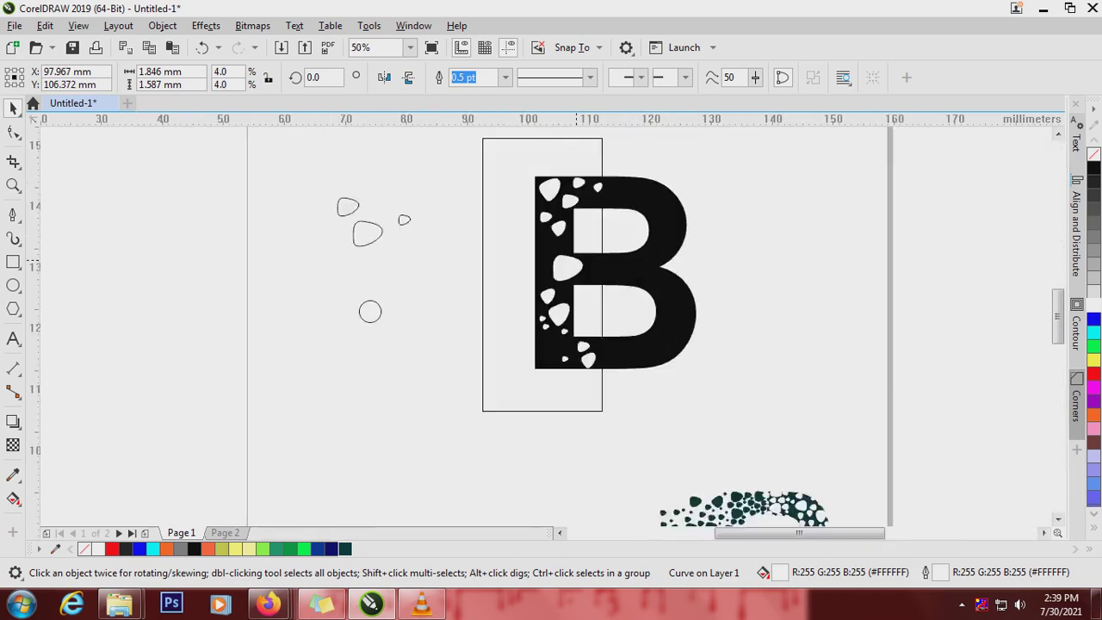
# - Fill the gaps around the mid-stem pebbles of the B with more small white pebble copies
pyautogui.moveTo(514, 392); pyautogui.dragTo(594, 295)
pyautogui.click(518, 269)
pyautogui.moveTo(518, 268); pyautogui.dragTo(508, 288)
pyautogui.moveTo(512, 392); pyautogui.dragTo(545, 308)
pyautogui.moveTo(514, 392); pyautogui.dragTo(533, 325)
pyautogui.scroll(-1, 534, 326)
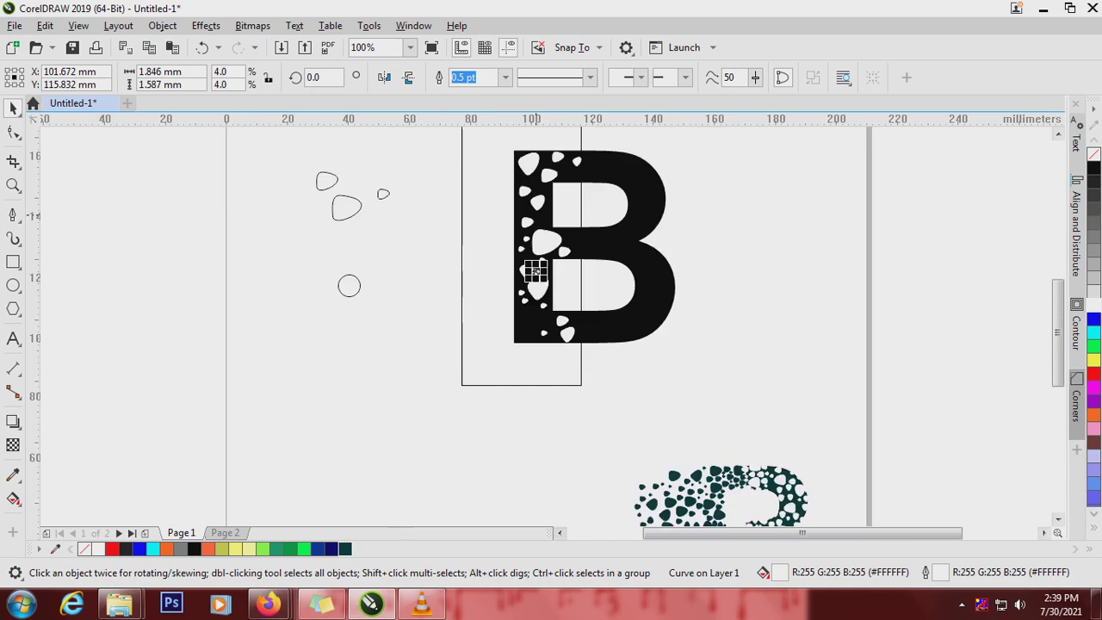
# - Scatter copies of the 1.8 mm white pebble over the upper stem and the start of the B's top bar
pyautogui.scroll(1, 535, 270)
pyautogui.moveTo(542, 371); pyautogui.dragTo(522, 191)
pyautogui.moveTo(522, 191); pyautogui.dragTo(562, 156)
pyautogui.scroll(-2, 563, 159)
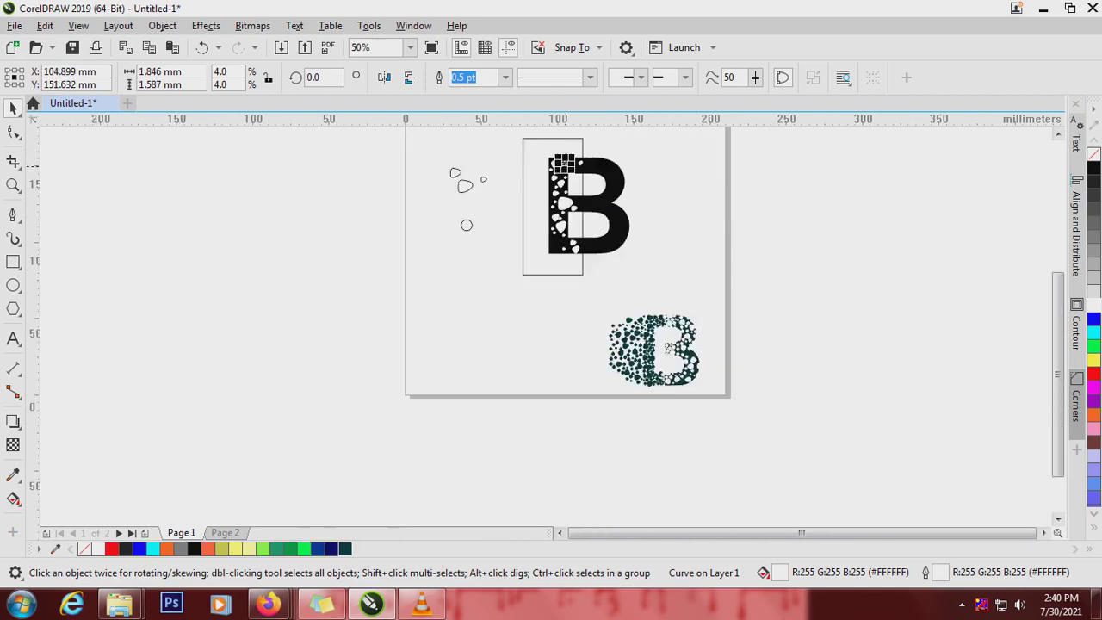
# - Place a copy of the 3.7 mm white pebble on the B's top bar beside the rectangle's right edge
pyautogui.scroll(3, 562, 158)
pyautogui.moveTo(589, 205); pyautogui.dragTo(696, 250)
pyautogui.scroll(-2, 688, 252)
pyautogui.scroll(-2, 693, 249)
pyautogui.scroll(2, 693, 249)
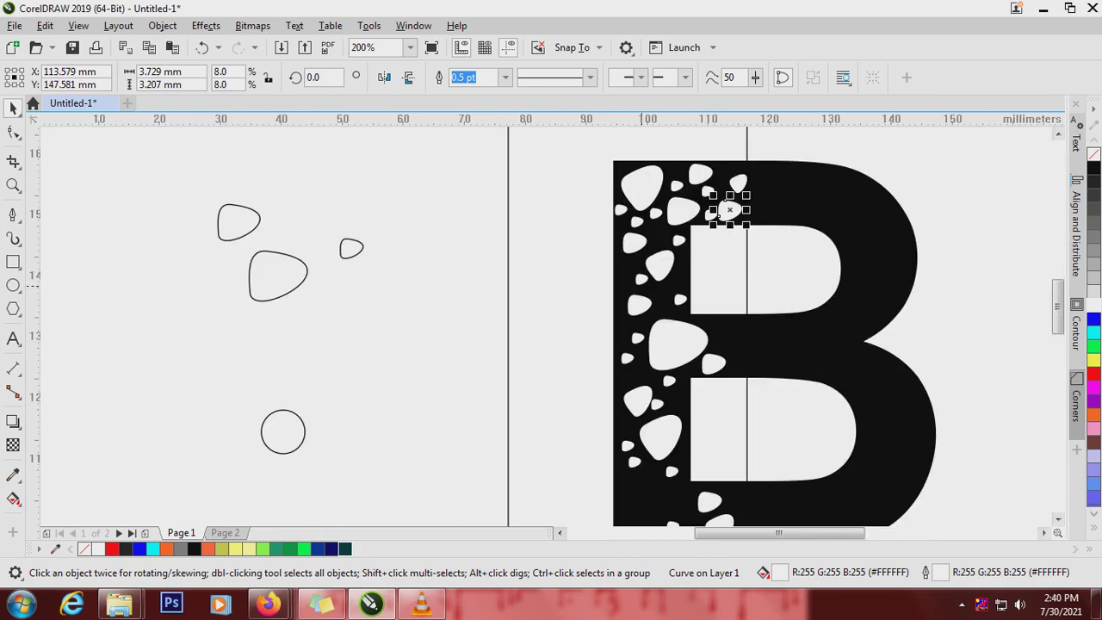
# - Delete the stray 3.7 mm pebble copy placed outside the B, beside its stem
pyautogui.click(658, 290)
pyautogui.moveTo(658, 295); pyautogui.dragTo(447, 384)
pyautogui.scroll(2, 635, 277)
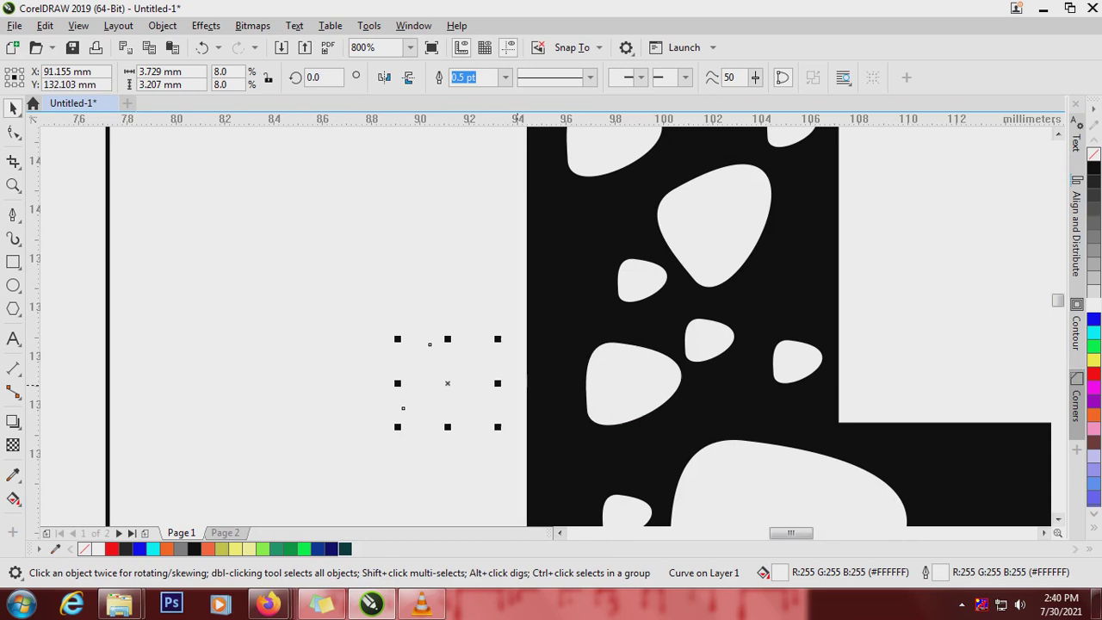
pyautogui.press('Delete')
pyautogui.scroll(-2, 489, 319)
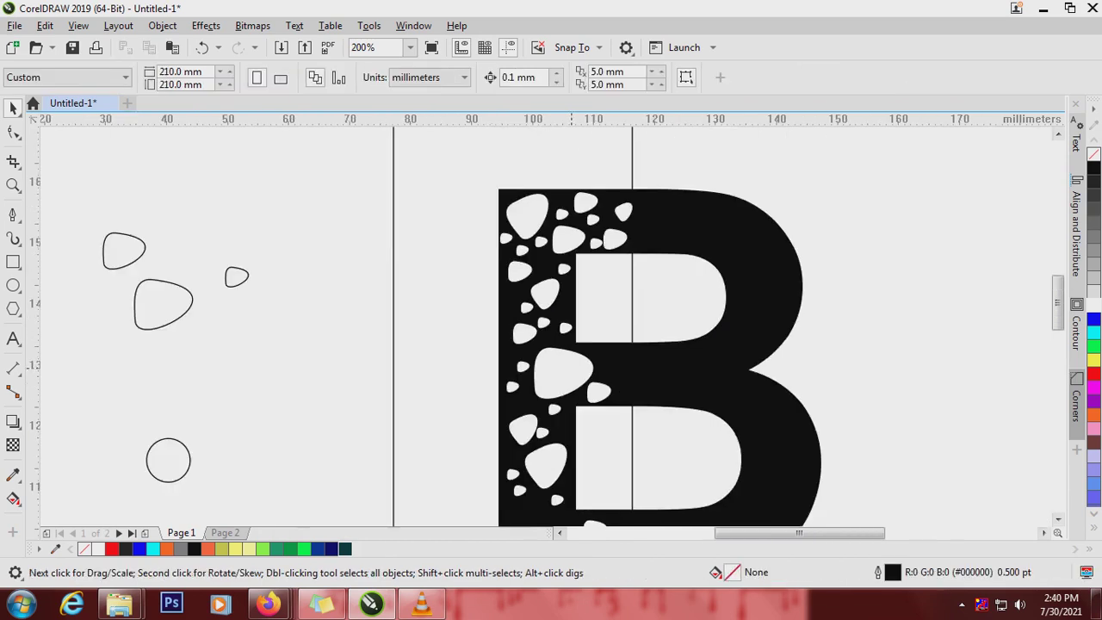
# - Shift the 4.5 mm rotated pebble on the B's lower stem slightly up and toward the outer edge
pyautogui.scroll(2, 551, 384)
pyautogui.scroll(-2, 541, 401)
pyautogui.scroll(1, 521, 448)
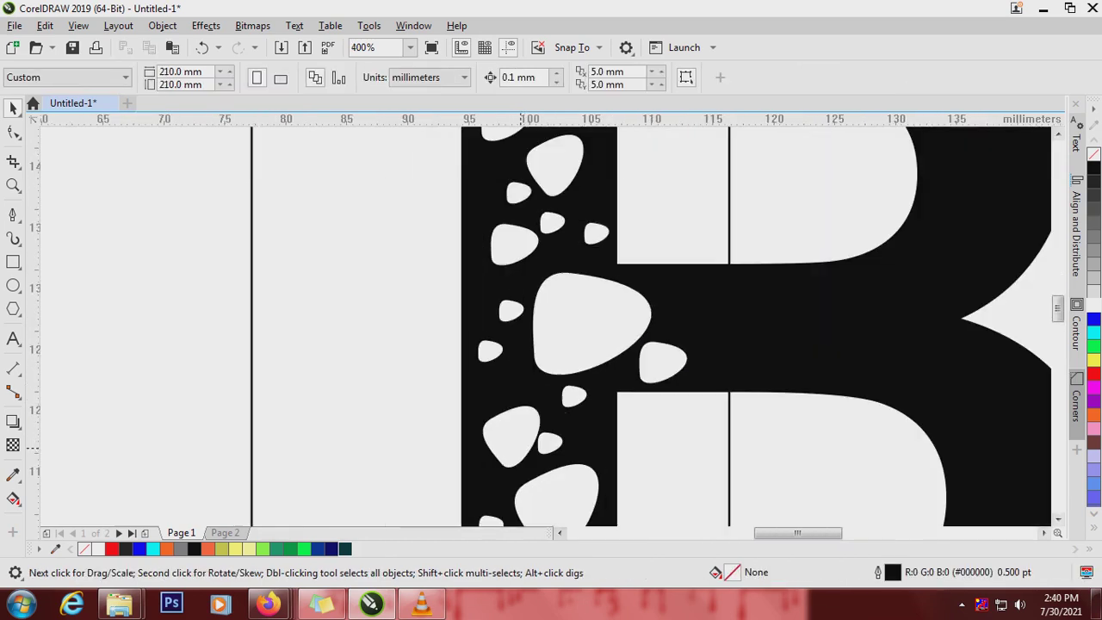
pyautogui.moveTo(517, 444)
pyautogui.mouseDown()
pyautogui.moveTo(513, 418)
pyautogui.moveTo(506, 437)
pyautogui.mouseUp()
pyautogui.scroll(-2, 506, 437)
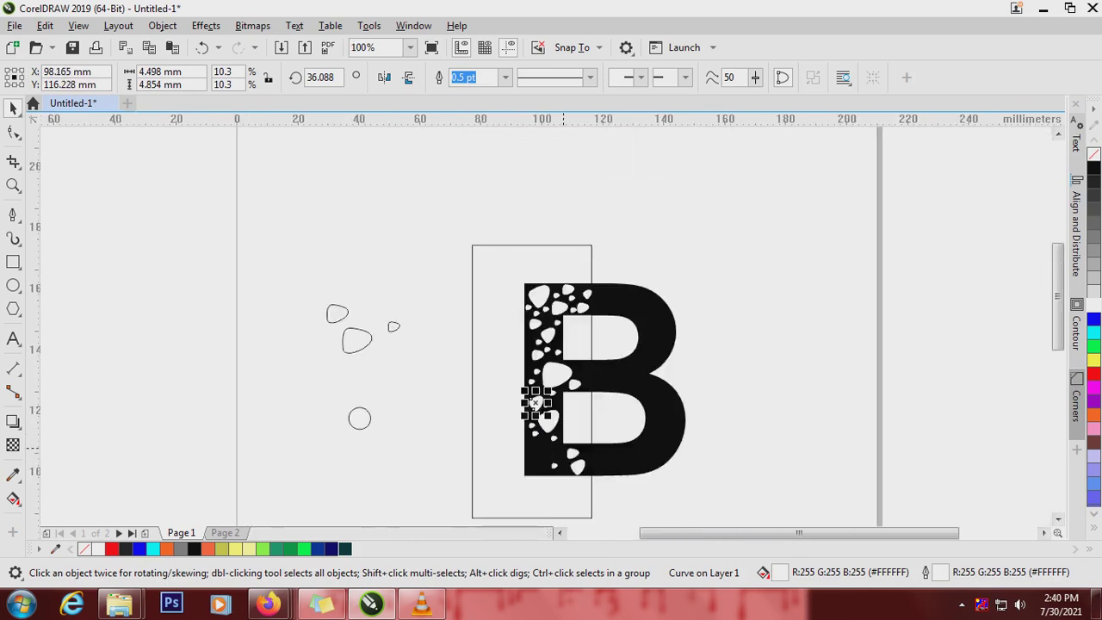
# - Move the 7.1 mm circle onto the foot of the B's stem and make its fill and outline white
pyautogui.scroll(1, 516, 351)
pyautogui.moveTo(164, 383); pyautogui.dragTo(538, 453)
pyautogui.moveTo(525, 452); pyautogui.dragTo(524, 452)
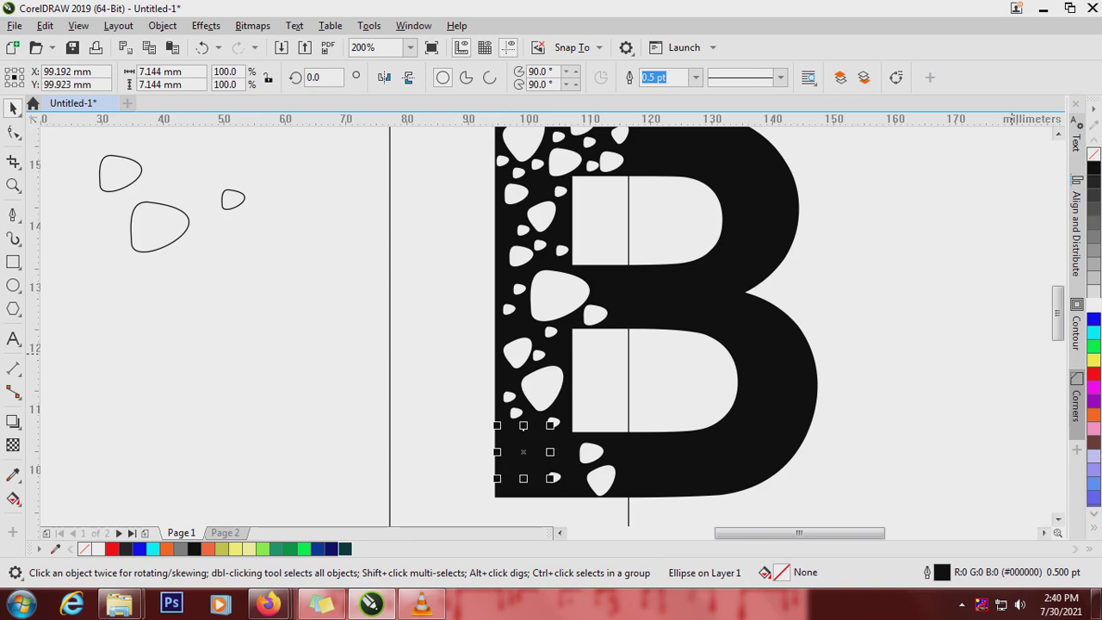
pyautogui.click(1094, 305)
pyautogui.rightClick(1093, 305)
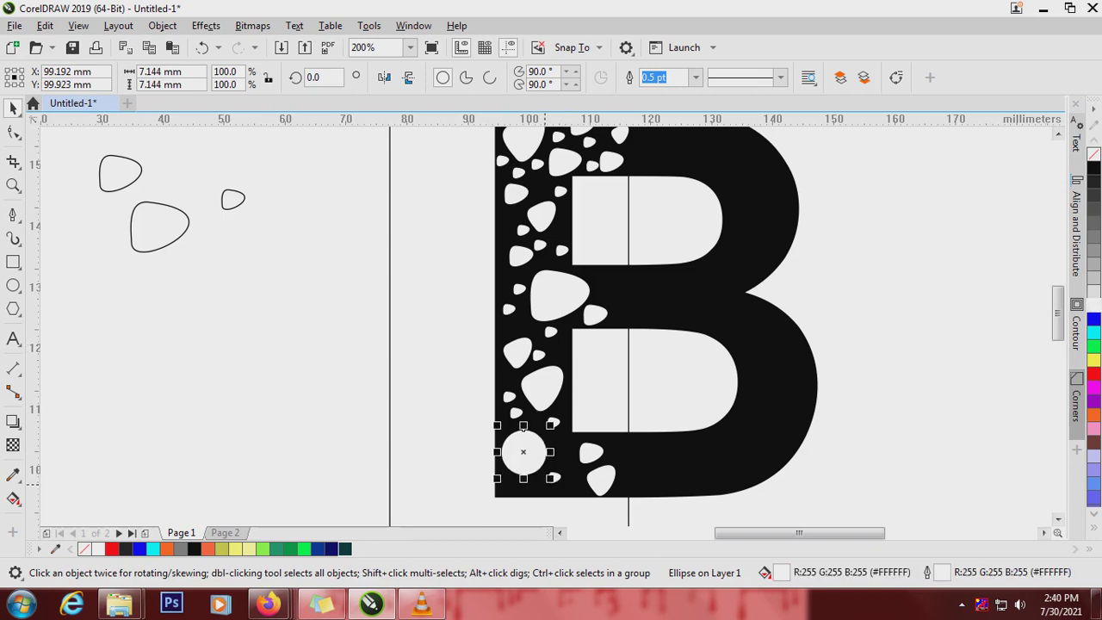
# - Make a copy of the white circle about 2.1 mm wide and scatter copies of it in the stem's gaps
pyautogui.moveTo(523, 452); pyautogui.dragTo(502, 238)
pyautogui.scroll(-1, 502, 238)
pyautogui.scroll(2, 529, 267)
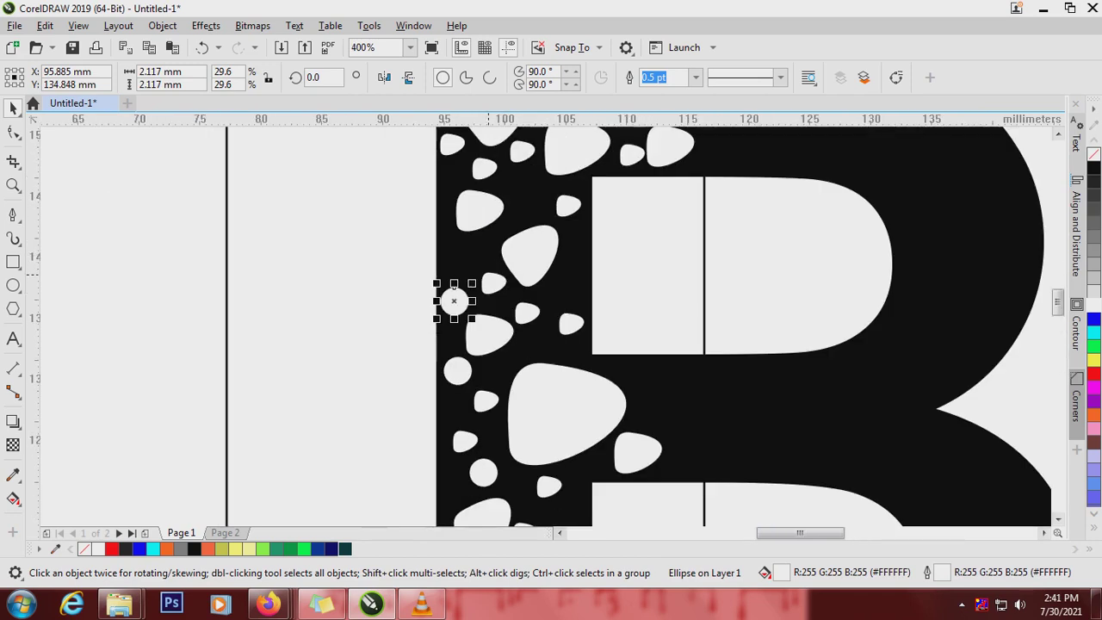
pyautogui.moveTo(452, 260); pyautogui.dragTo(534, 349)
pyautogui.rightClick(452, 175)
# - Place copies of the 2.1 mm circle and 1.8 mm pebble on the B's middle bar beside the large pebble
pyautogui.moveTo(534, 348); pyautogui.dragTo(629, 375)
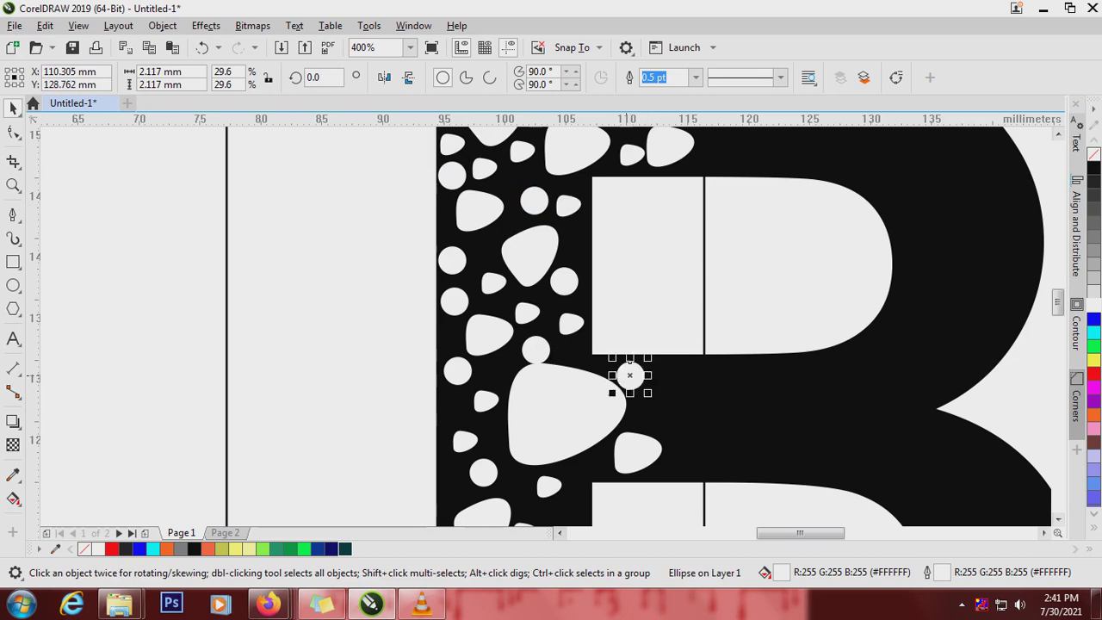
pyautogui.moveTo(529, 312); pyautogui.dragTo(685, 369)
pyautogui.click(526, 313)
pyautogui.moveTo(536, 349); pyautogui.dragTo(659, 386)
pyautogui.click(642, 418)
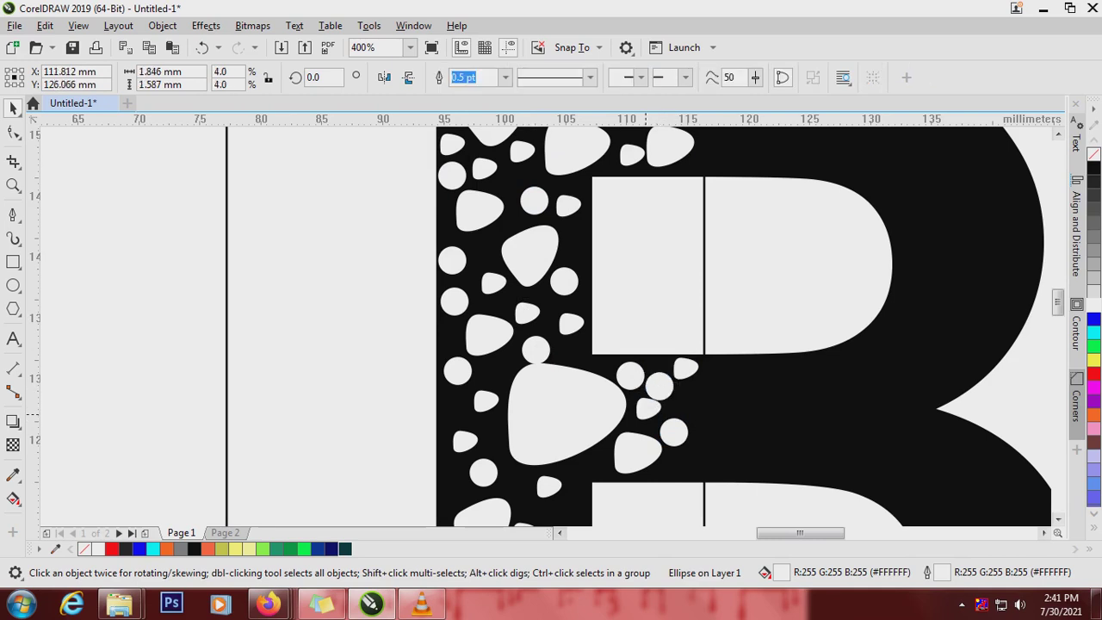
# - Place more 2.1 mm circle copies around the underside of the large middle pebble and along the stem's outer edge
pyautogui.scroll(-1, 594, 267)
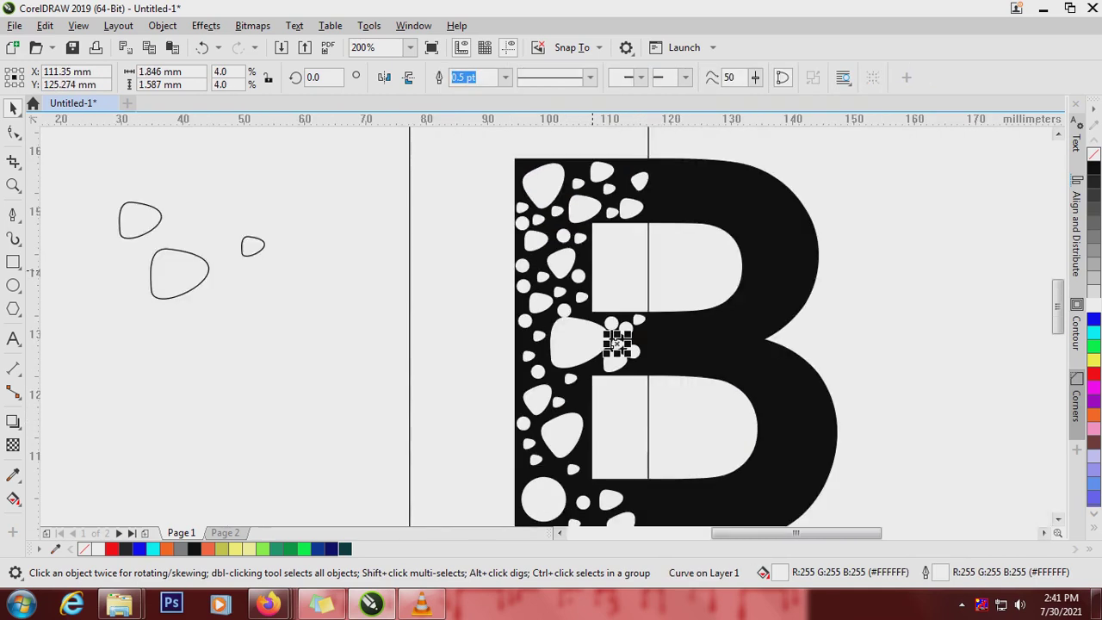
pyautogui.scroll(2, 611, 396)
pyautogui.moveTo(706, 209); pyautogui.dragTo(249, 156)
pyautogui.rightClick(486, 394)
pyautogui.scroll(-2, 258, 164)
pyautogui.scroll(2, 266, 191)
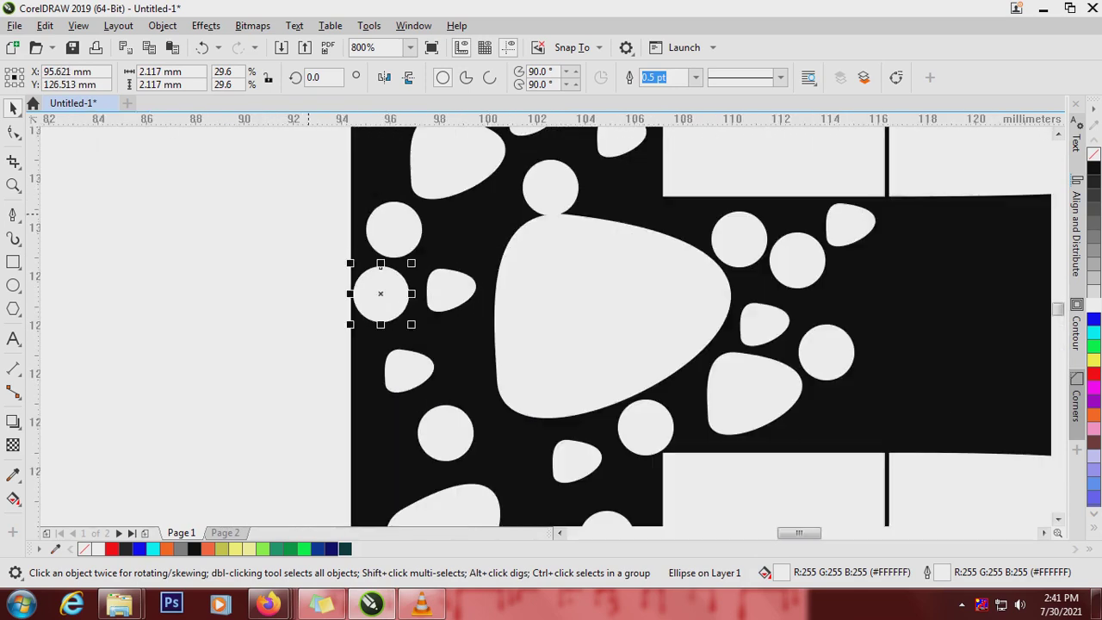
pyautogui.press('Escape')
pyautogui.scroll(-3, 326, 226)
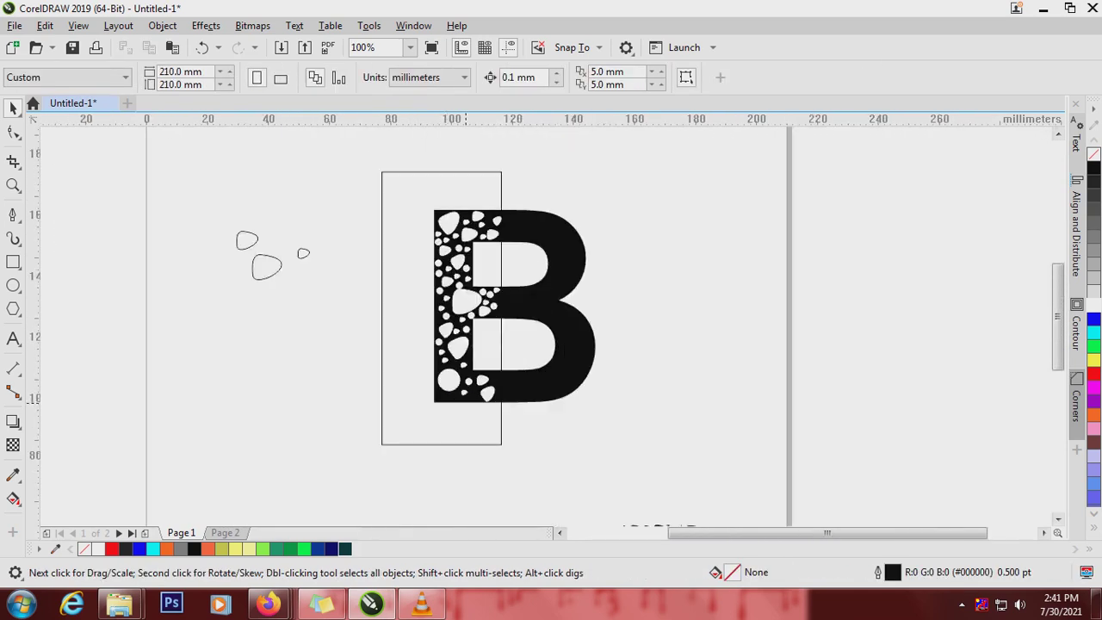
# - Replace the 6.7 mm rotated pebble in the B's top-left corner with a copy of the 7.1 mm white circle
pyautogui.scroll(1, 464, 405)
pyautogui.scroll(-1, 442, 359)
pyautogui.click(438, 205)
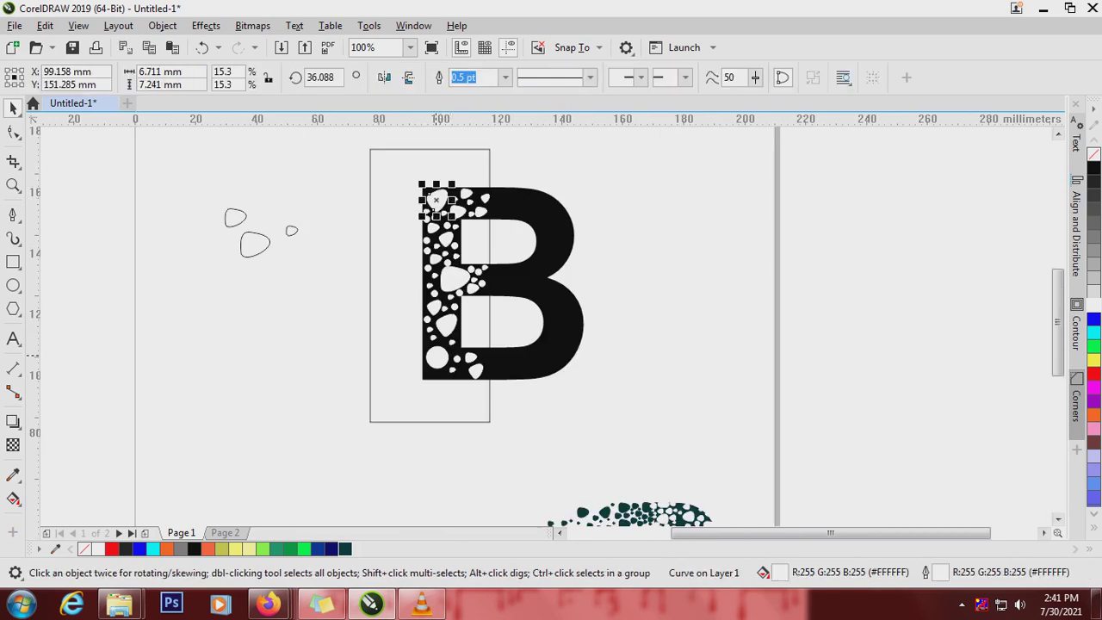
pyautogui.click(439, 211)
pyautogui.scroll(1, 436, 214)
pyautogui.scroll(1, 441, 207)
pyautogui.click(511, 137)
pyautogui.click(480, 174)
pyautogui.press('Delete')
pyautogui.moveTo(447, 198); pyautogui.dragTo(442, 195)
pyautogui.scroll(-2, 450, 201)
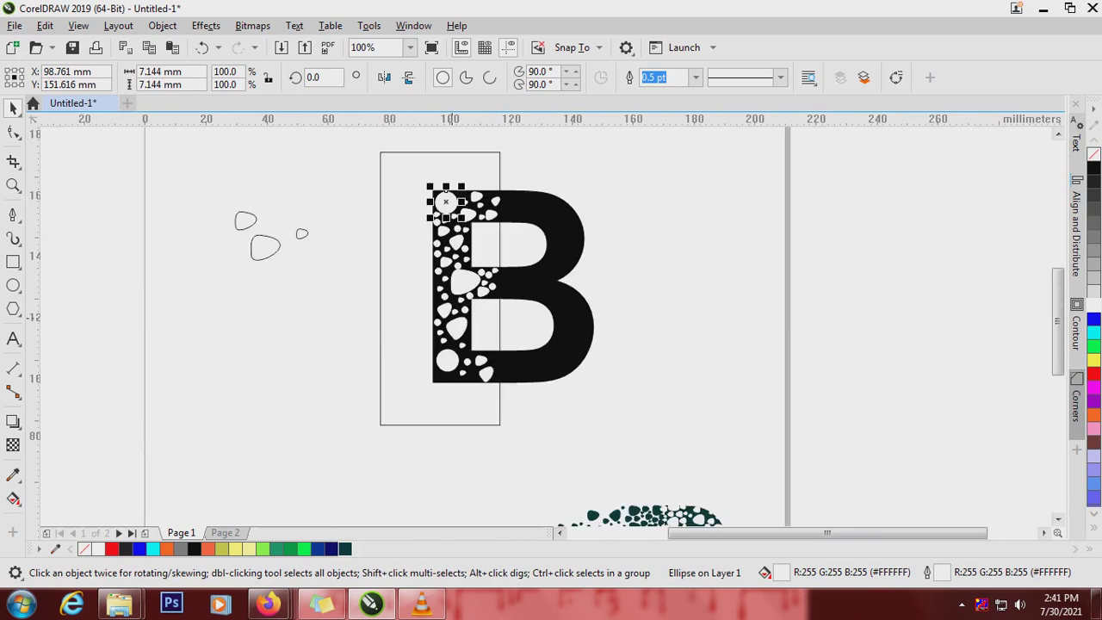
# - Move the large white circle at the stem's foot down toward the B's bottom edge
pyautogui.scroll(2, 445, 362)
pyautogui.moveTo(445, 363); pyautogui.dragTo(450, 388)
pyautogui.scroll(-2, 450, 387)
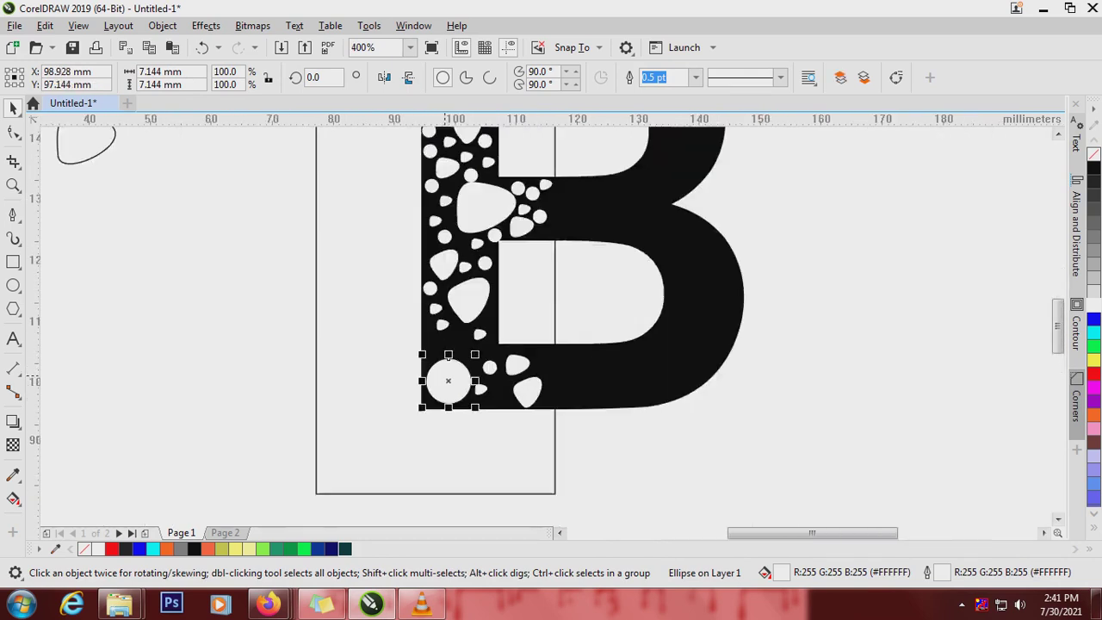
# - Reposition the large circle in the B's top-left corner, nudging it 0.1 mm right and 0.1 mm up
pyautogui.scroll(2, 447, 180)
pyautogui.moveTo(427, 256); pyautogui.dragTo(441, 274)
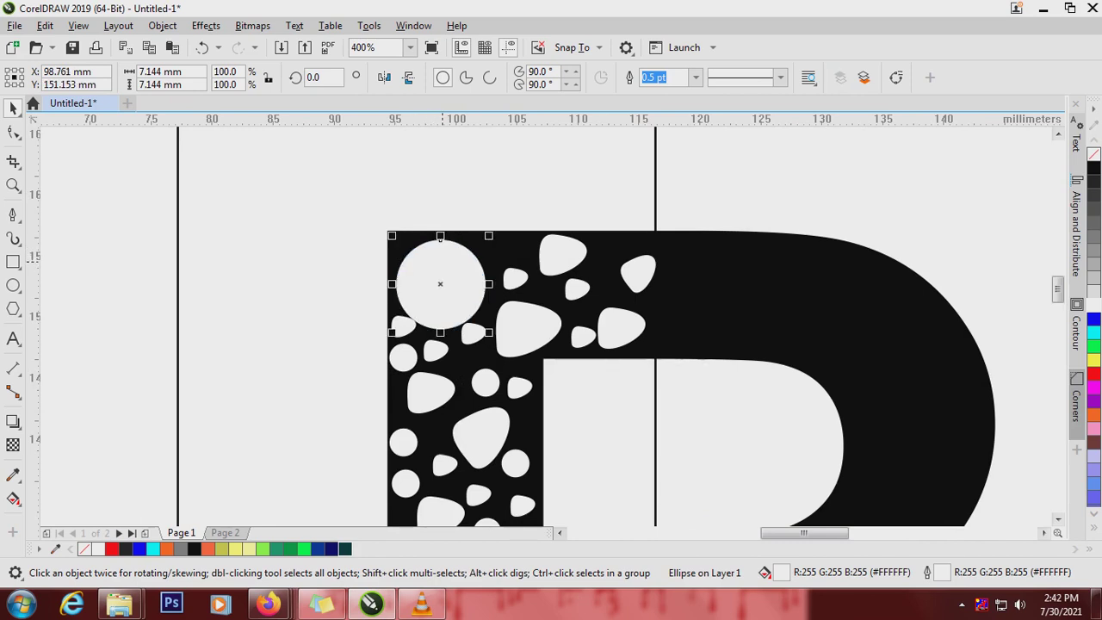
pyautogui.press('Right')
pyautogui.press('Up')
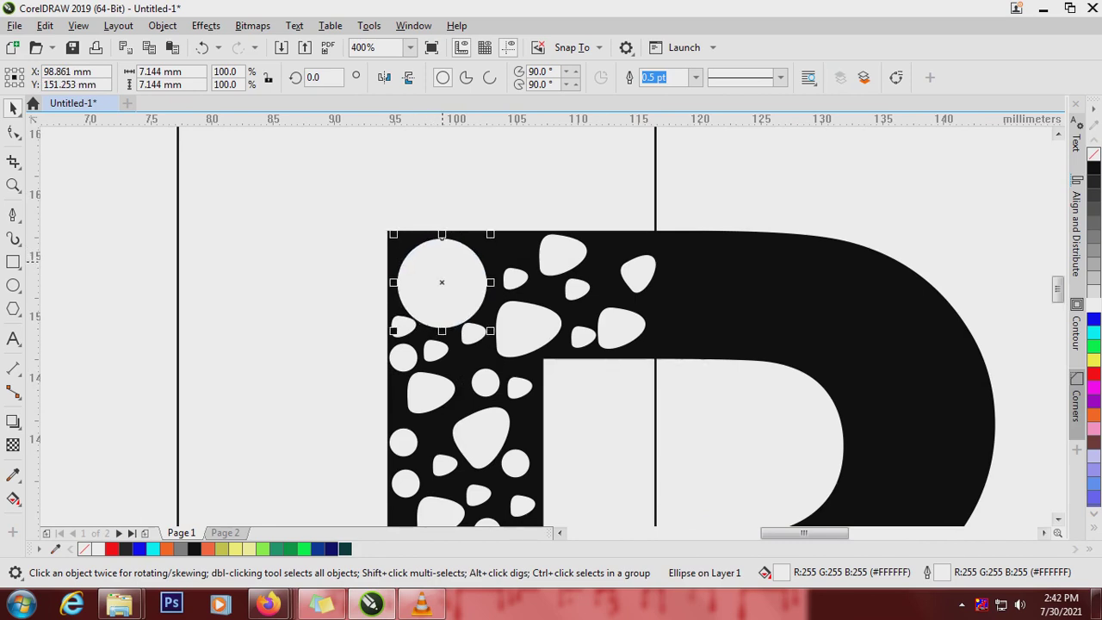
# - Shrink the large pebble at the start of the B's middle bar to about 8.0 by 6.9 mm
pyautogui.scroll(-2, 443, 279)
pyautogui.scroll(1, 451, 447)
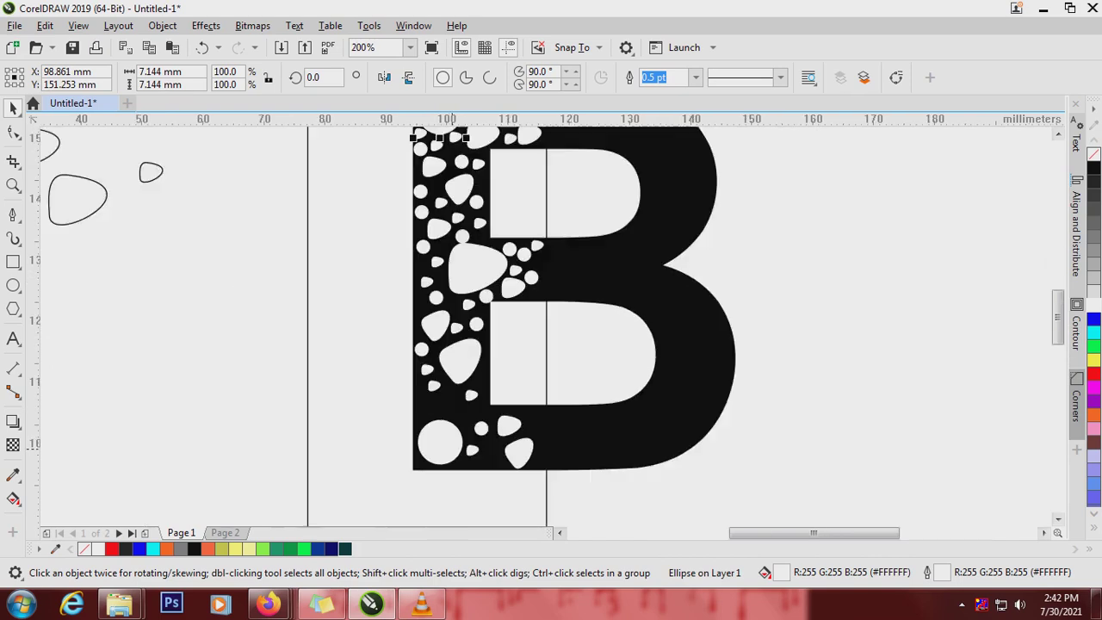
pyautogui.scroll(-1, 459, 430)
pyautogui.click(478, 347)
pyautogui.scroll(1, 480, 350)
pyautogui.moveTo(489, 365); pyautogui.dragTo(482, 354)
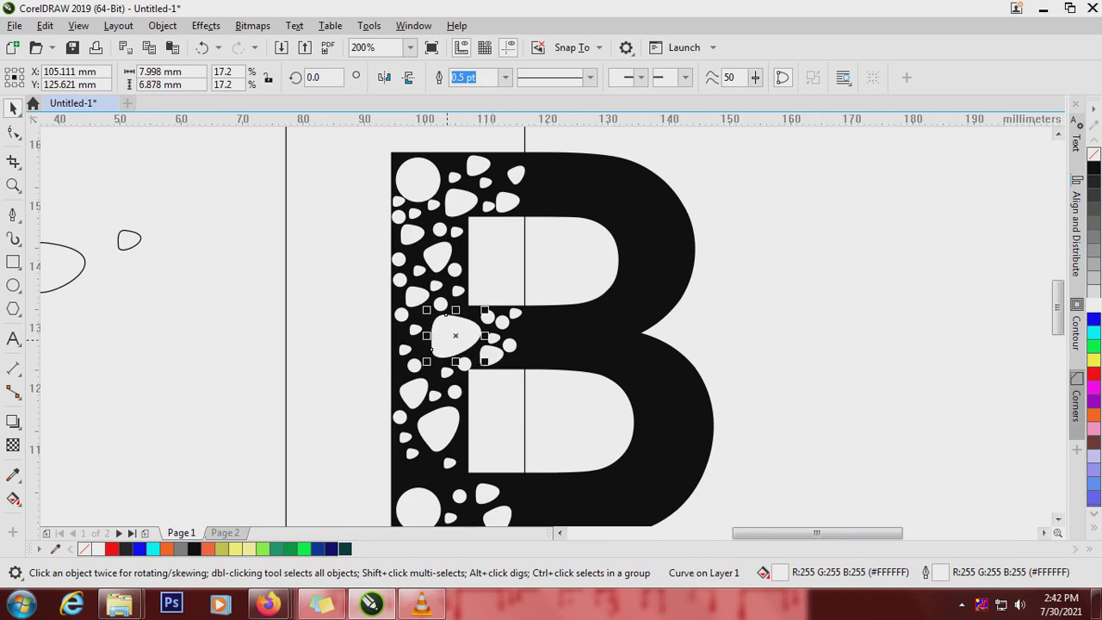
# - Fill the gaps around the resized middle pebble with a 2.1 mm circle copy and a 1.8 mm pebble copy
pyautogui.scroll(2, 456, 349)
pyautogui.moveTo(487, 397); pyautogui.dragTo(326, 325)
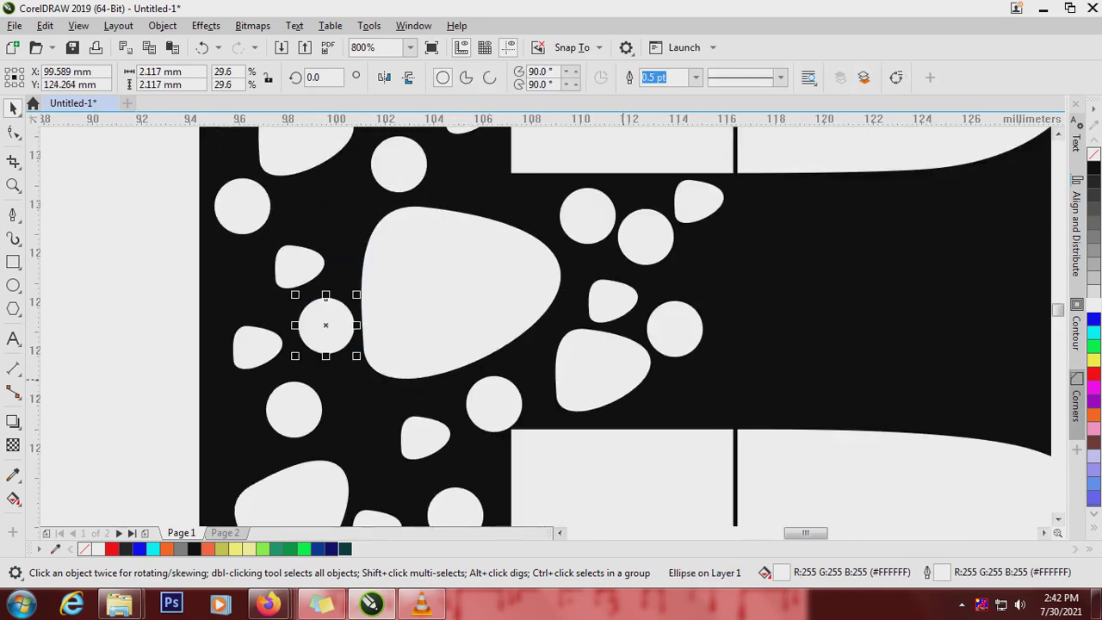
pyautogui.scroll(-2, 597, 339)
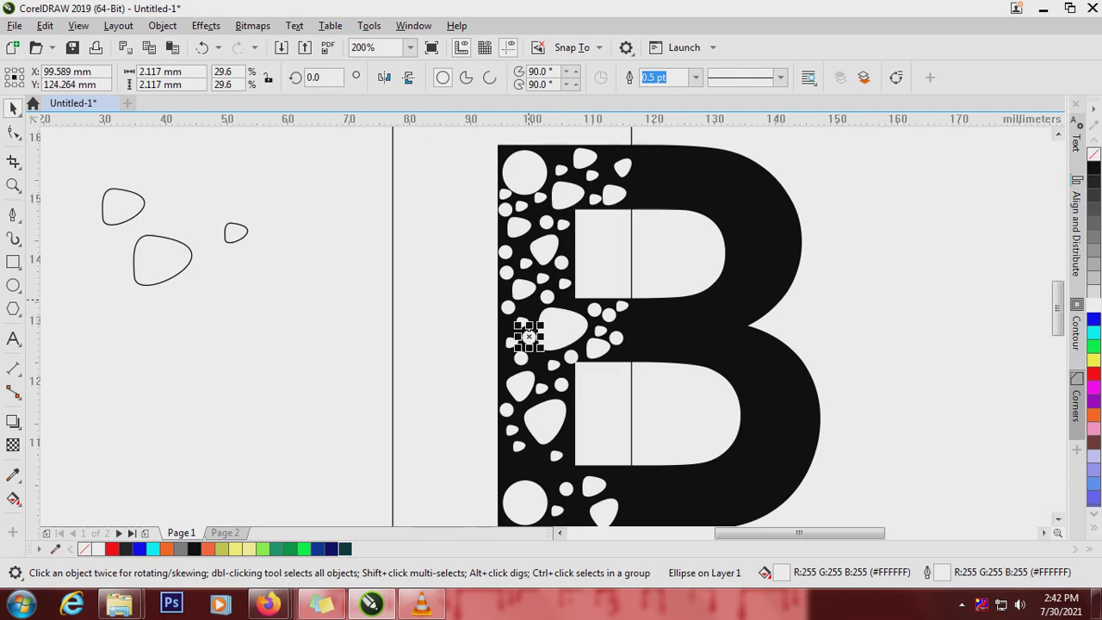
pyautogui.click(572, 306)
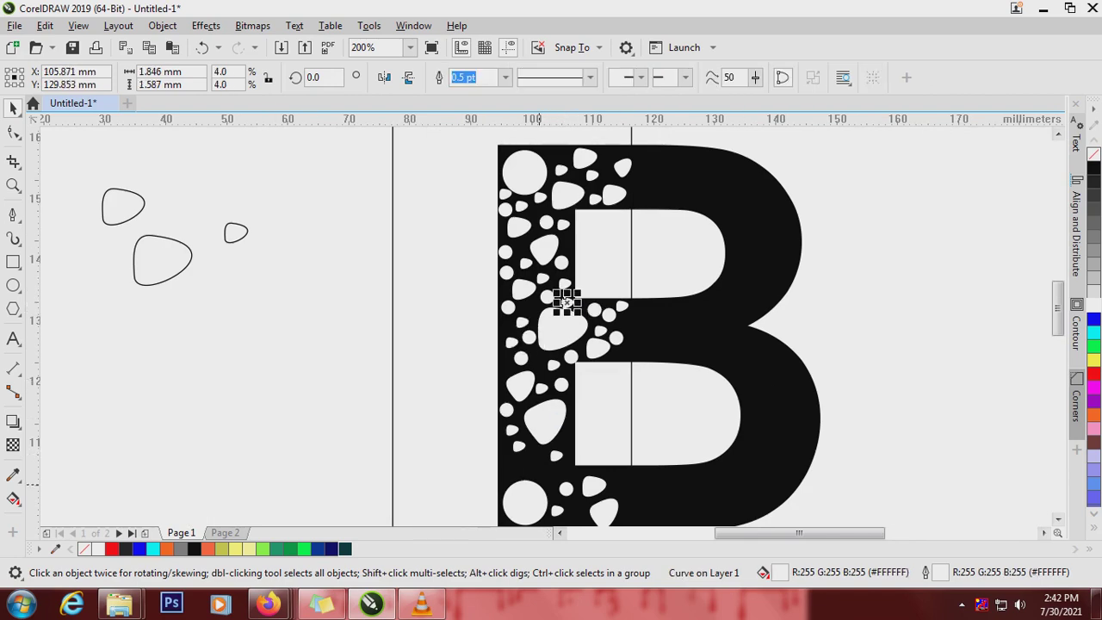
# - Scatter copies of the 1.8 mm pebble and 2.1 mm circle over the lower stem above the large circle
pyautogui.moveTo(566, 303); pyautogui.dragTo(510, 473)
pyautogui.click(555, 457)
pyautogui.moveTo(509, 413); pyautogui.dragTo(547, 479)
# - Swap a small circle above the large lower circle for a copy slightly below it, deleting the overlapping one
pyautogui.scroll(2, 549, 466)
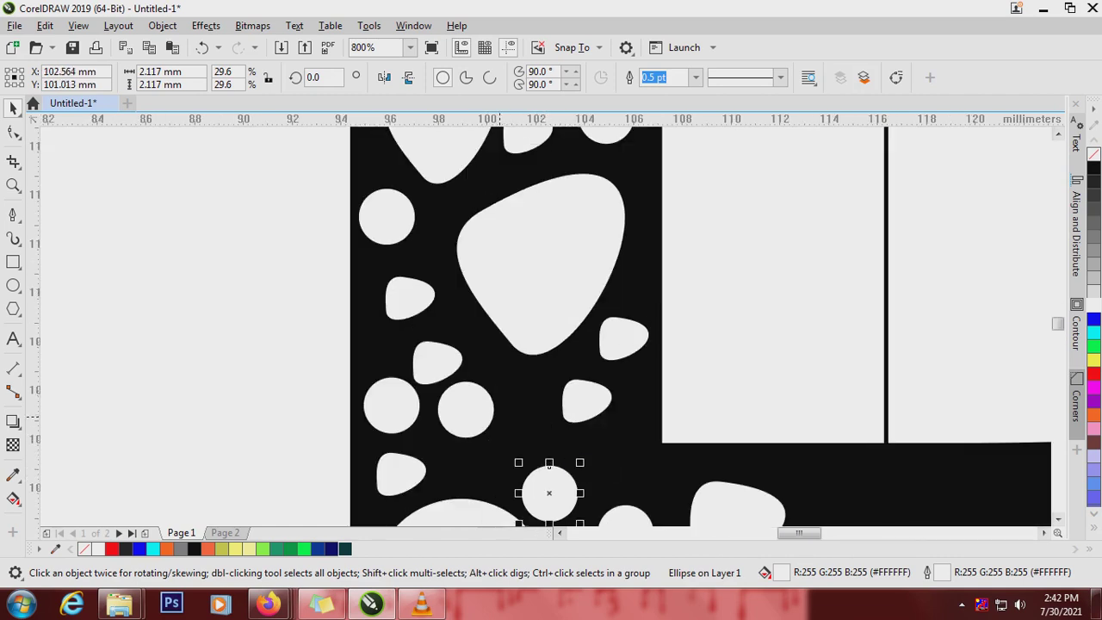
pyautogui.moveTo(549, 465); pyautogui.dragTo(477, 410)
pyautogui.scroll(-2, 477, 410)
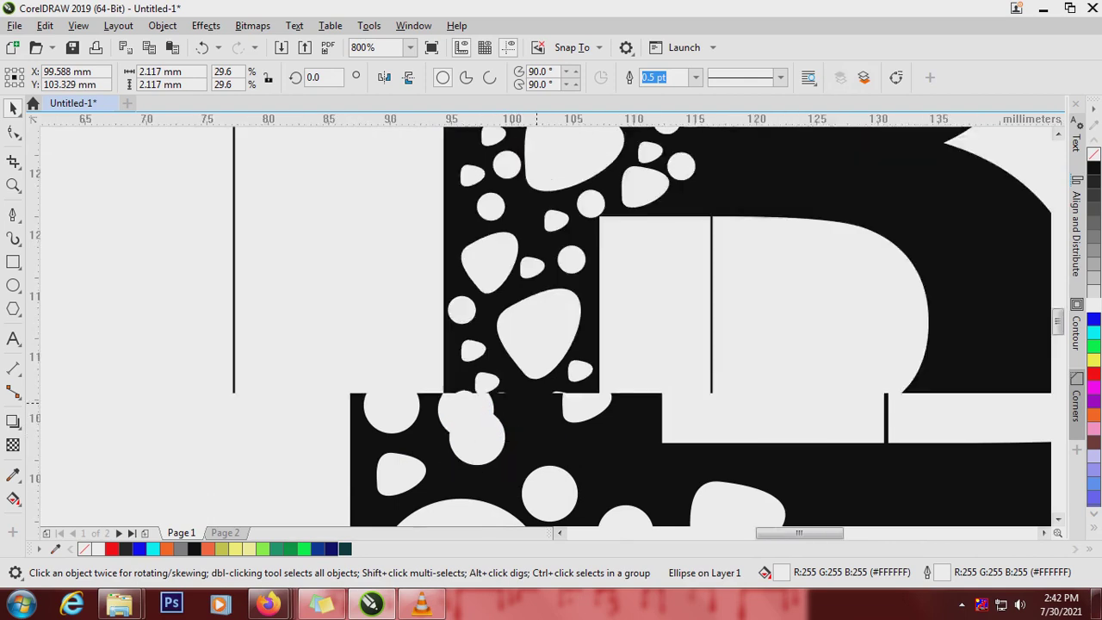
pyautogui.scroll(2, 520, 411)
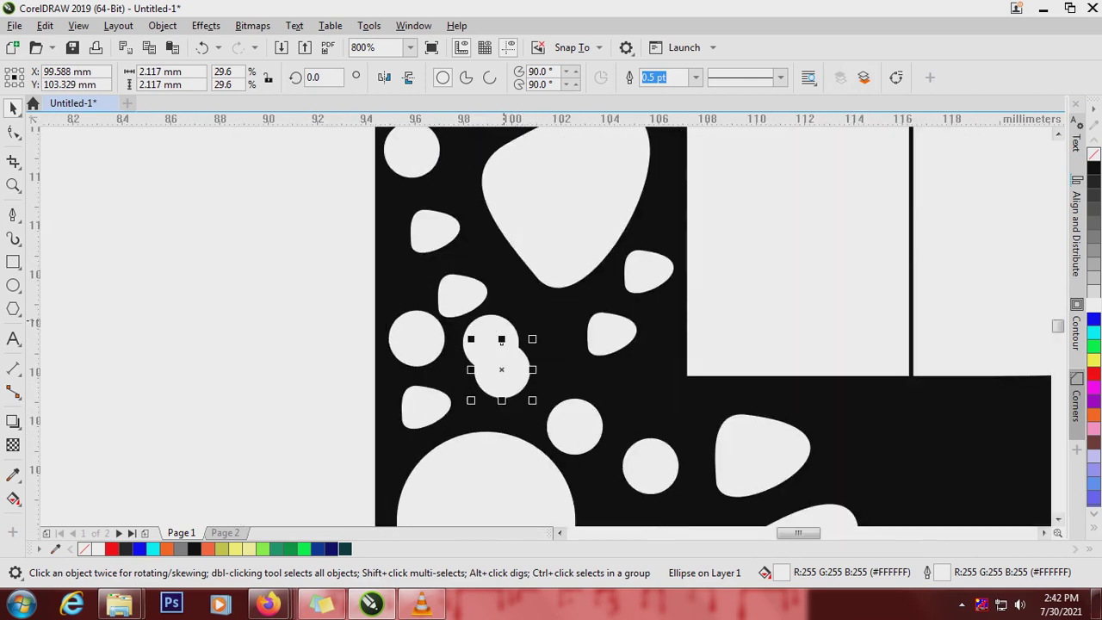
pyautogui.moveTo(507, 344); pyautogui.dragTo(504, 319)
pyautogui.press('Delete')
# - Arrange 2.1 mm circles along the right side of the large circle at the stem's foot
pyautogui.scroll(-1, 564, 388)
pyautogui.scroll(1, 625, 484)
pyautogui.moveTo(551, 452); pyautogui.dragTo(631, 450)
pyautogui.moveTo(585, 365); pyautogui.dragTo(540, 487)
# - Reposition two 2.1 mm circles so they form an arc just above the large circle at the stem's foot
pyautogui.scroll(-1, 540, 487)
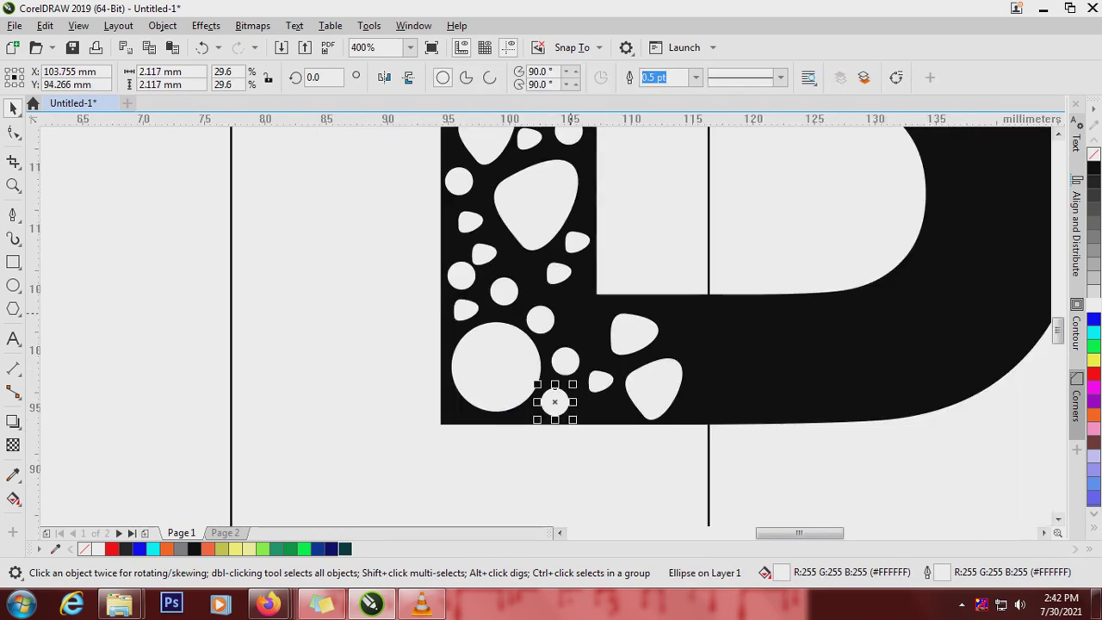
pyautogui.moveTo(554, 401); pyautogui.dragTo(465, 309)
pyautogui.scroll(2, 464, 309)
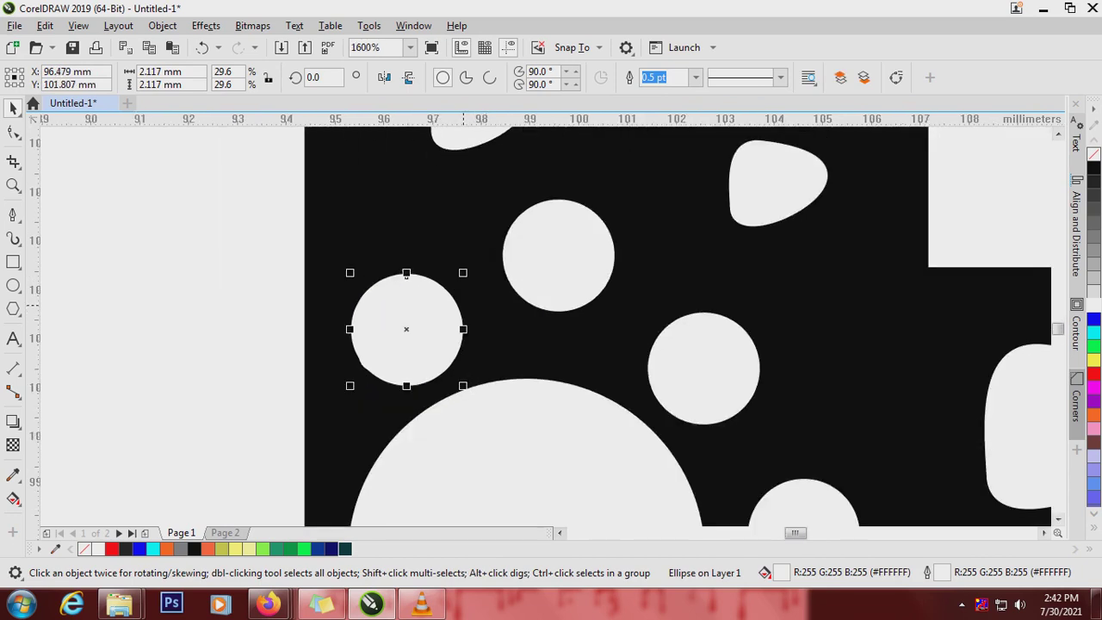
pyautogui.moveTo(559, 254); pyautogui.dragTo(569, 298)
pyautogui.rightClick(569, 298)
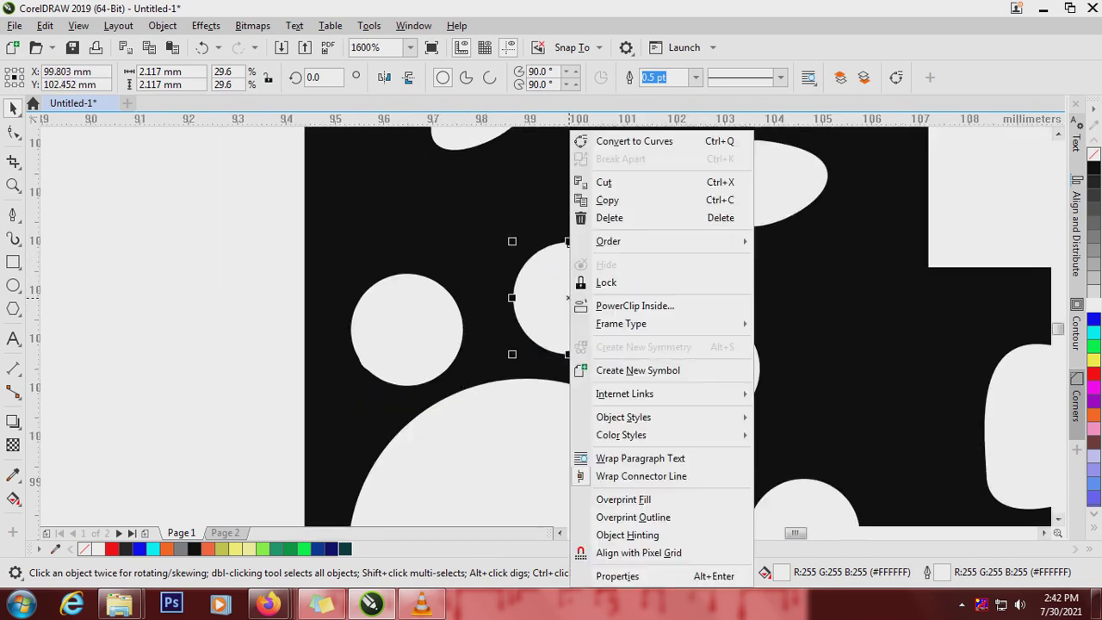
pyautogui.press('Escape')
# - Move the small circle right of the large lower circle closer to it, and place another copy on the B's bottom edge
pyautogui.scroll(-1, 626, 311)
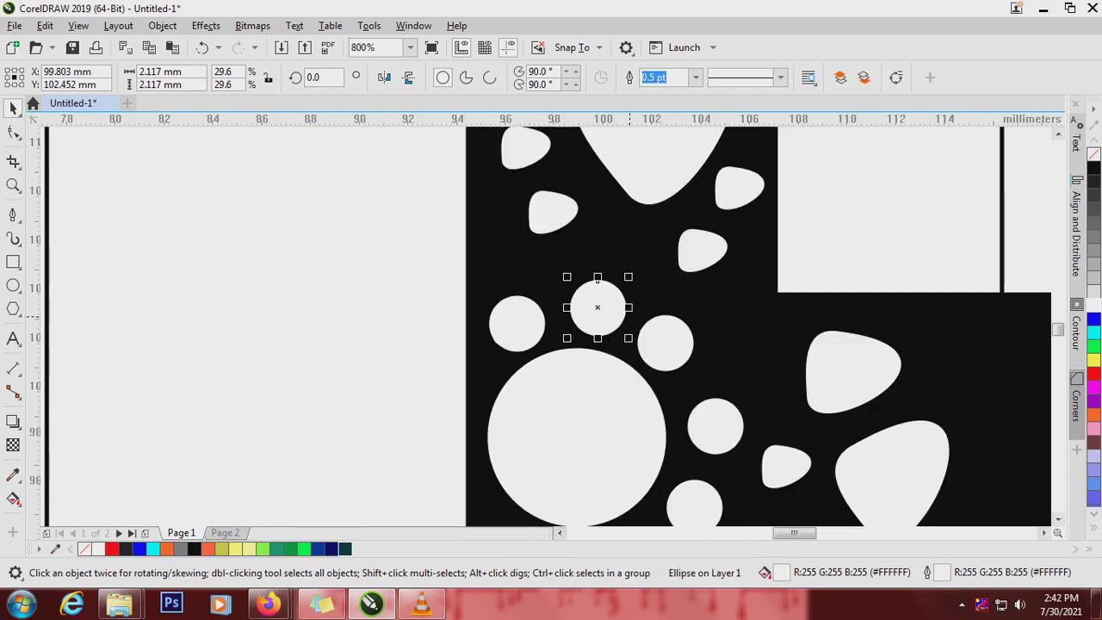
pyautogui.moveTo(597, 280); pyautogui.dragTo(702, 385)
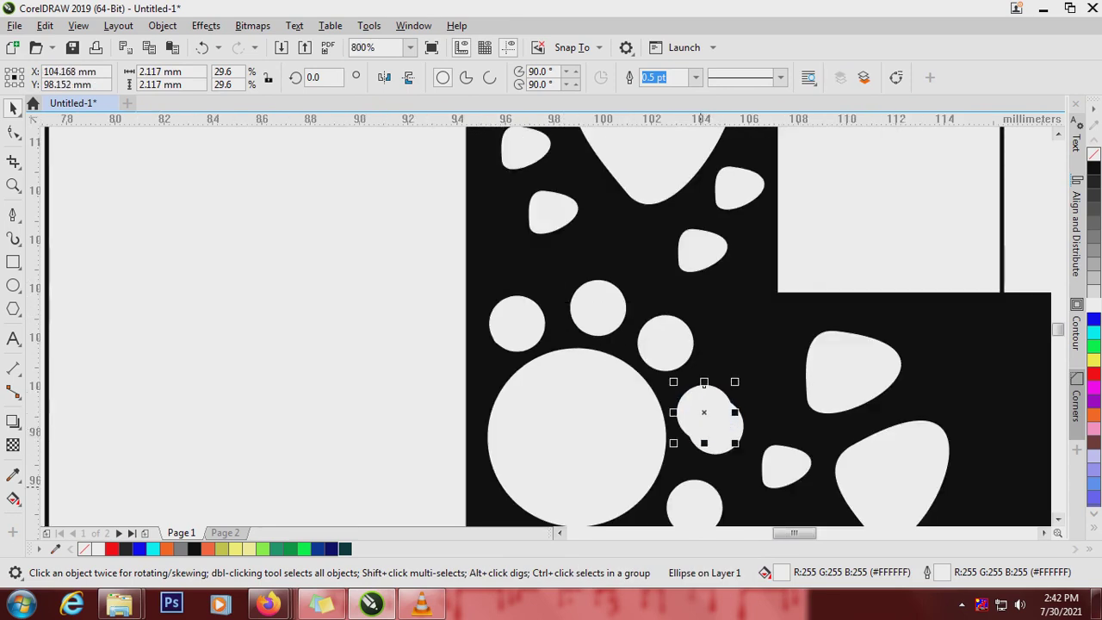
pyautogui.press('Escape')
pyautogui.scroll(-1, 710, 465)
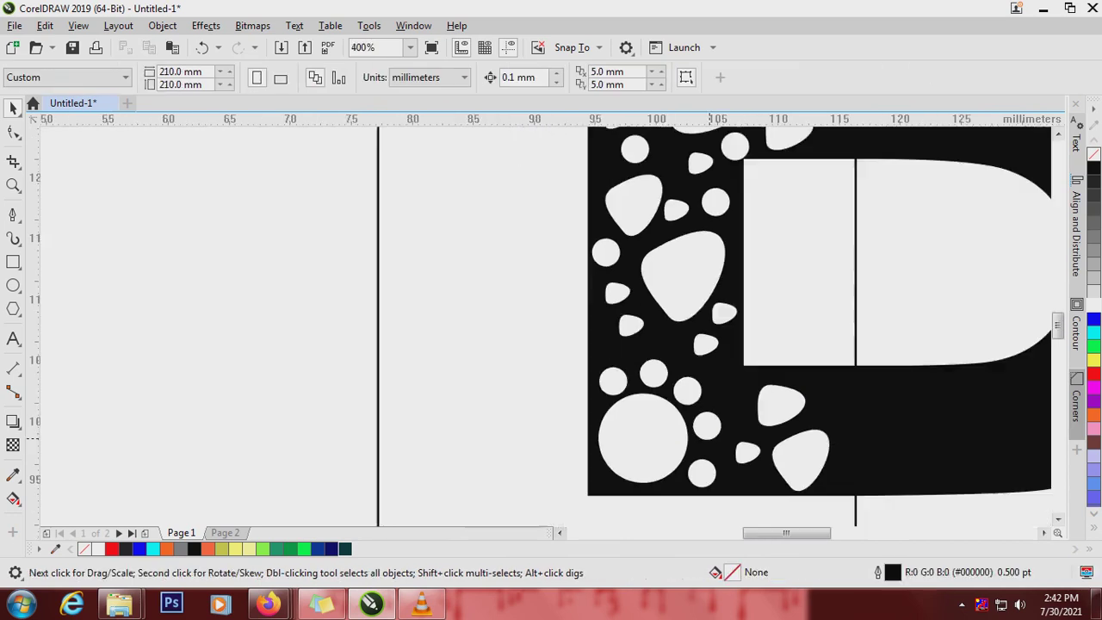
pyautogui.scroll(2, 702, 489)
pyautogui.moveTo(702, 430); pyautogui.dragTo(627, 513)
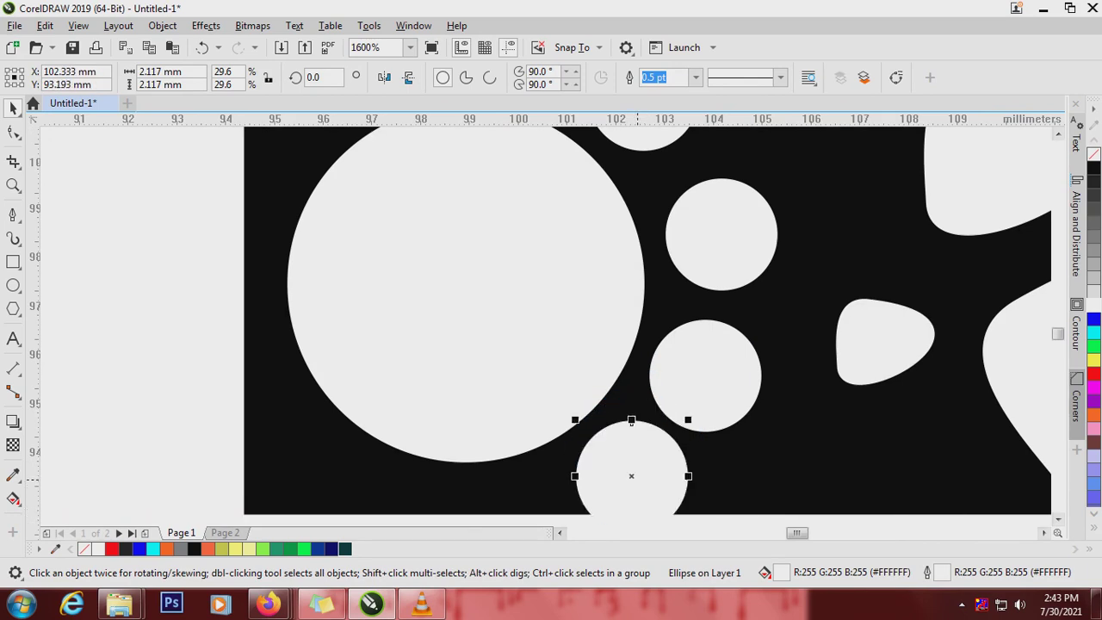
# - Move the tall outlined rectangle left until its right edge lies just past the inner edge of the B's stem
pyautogui.scroll(-3, 629, 508)
pyautogui.scroll(-1, 629, 508)
pyautogui.scroll(-4, 633, 462)
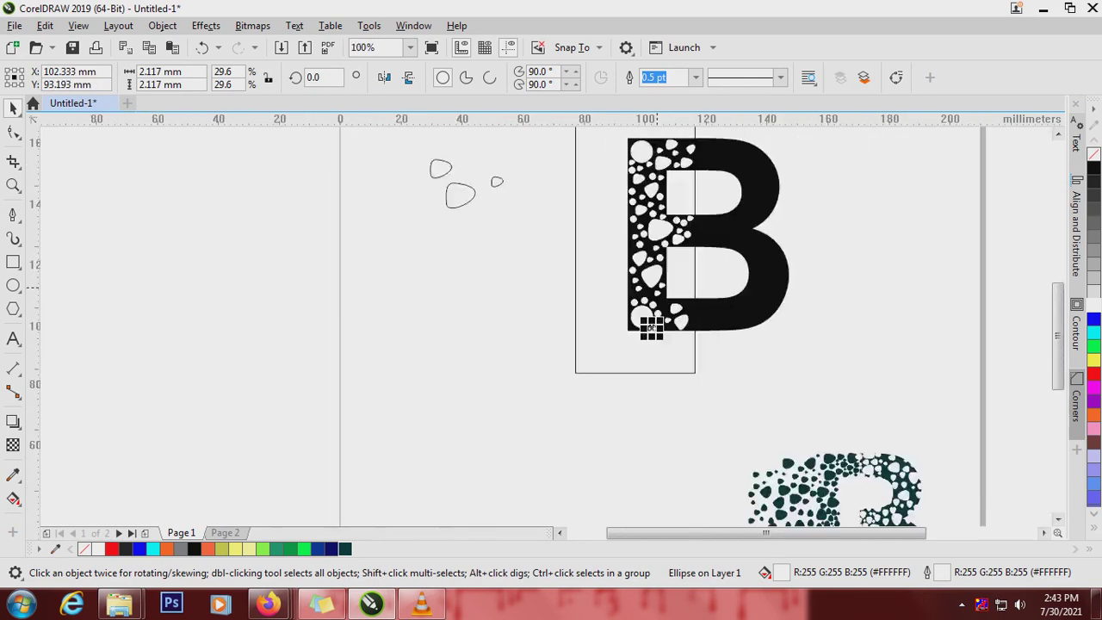
pyautogui.scroll(2, 634, 462)
pyautogui.scroll(-1, 669, 251)
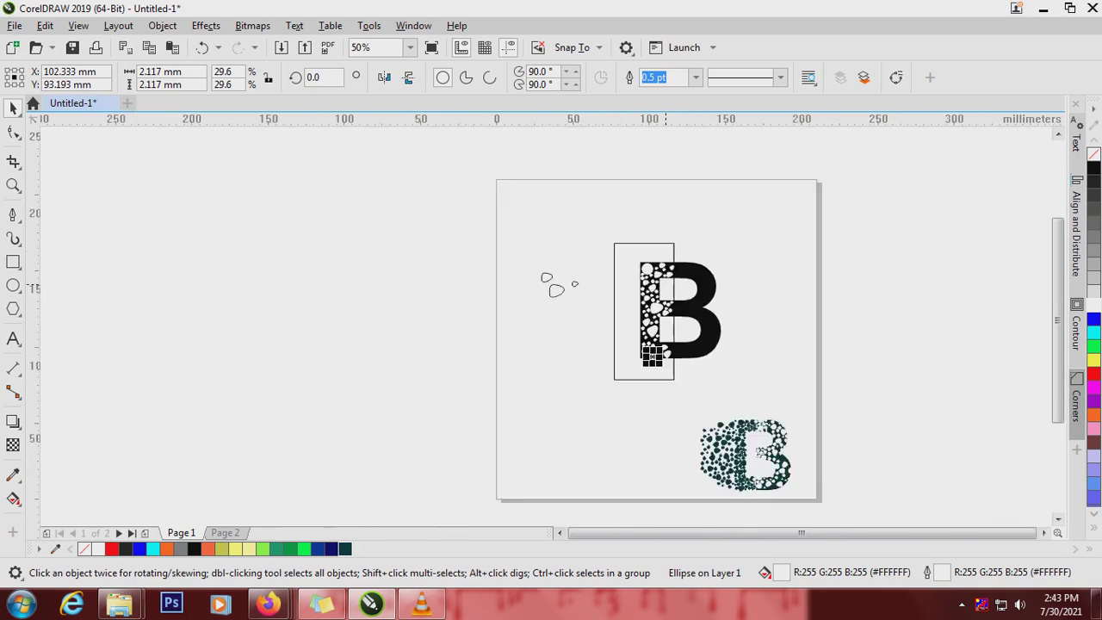
pyautogui.scroll(2, 652, 353)
pyautogui.moveTo(664, 416); pyautogui.dragTo(612, 343)
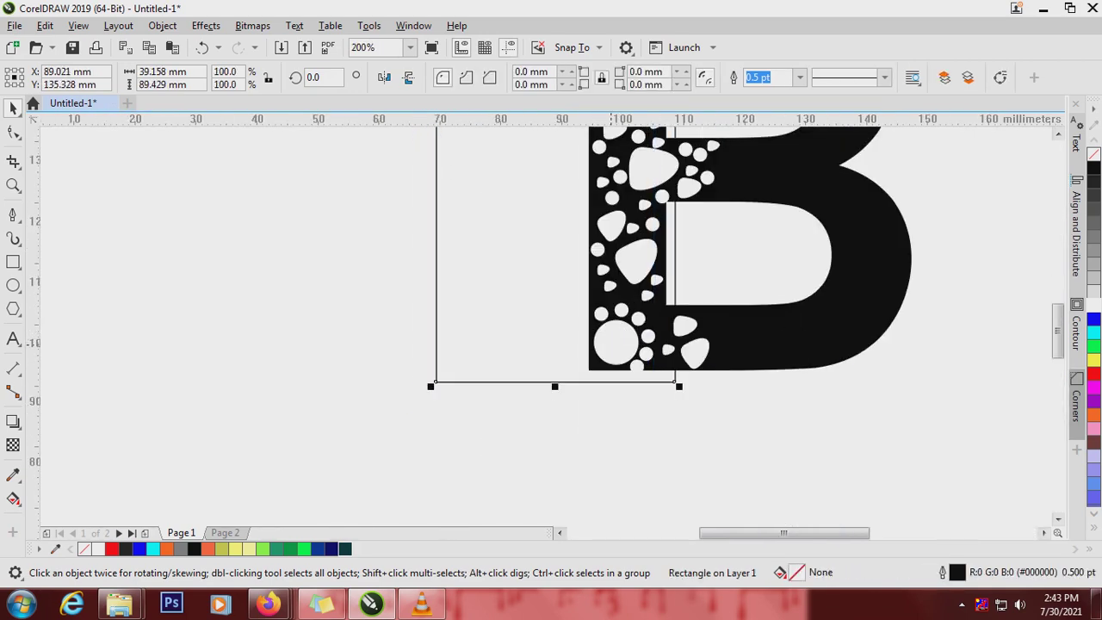
# - Undo the last move of the tall outlined rectangle
pyautogui.hotkey('ctrl', 'z')
pyautogui.moveTo(655, 407); pyautogui.dragTo(620, 385)
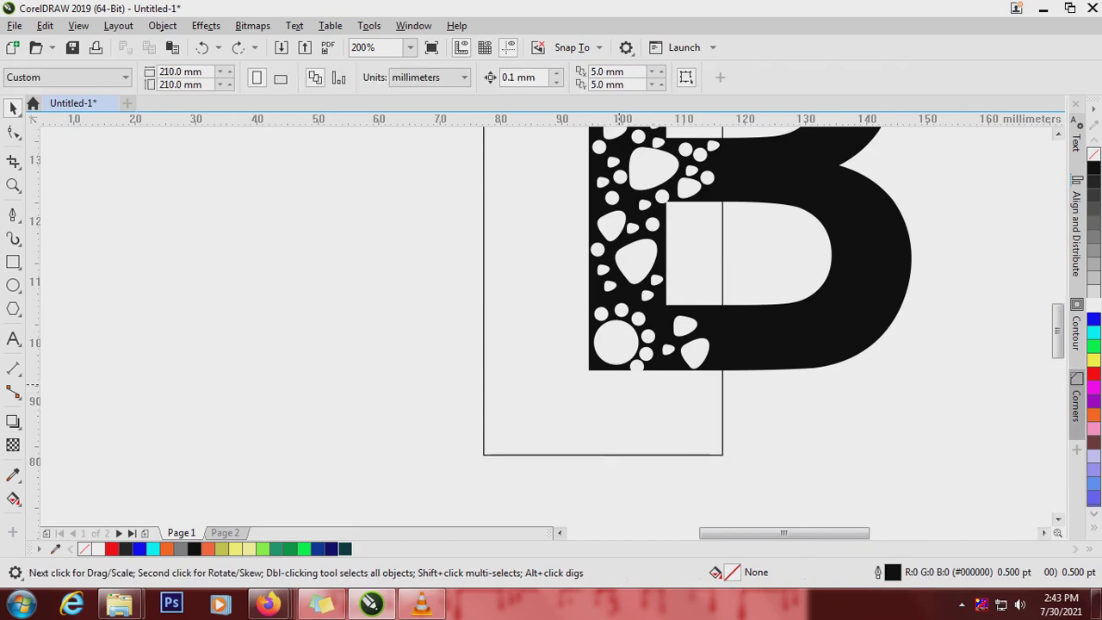
# - Place a copy of the large circle at the stem's foot and its surrounding small circles on the B's upper bowl
pyautogui.moveTo(670, 343); pyautogui.dragTo(659, 299)
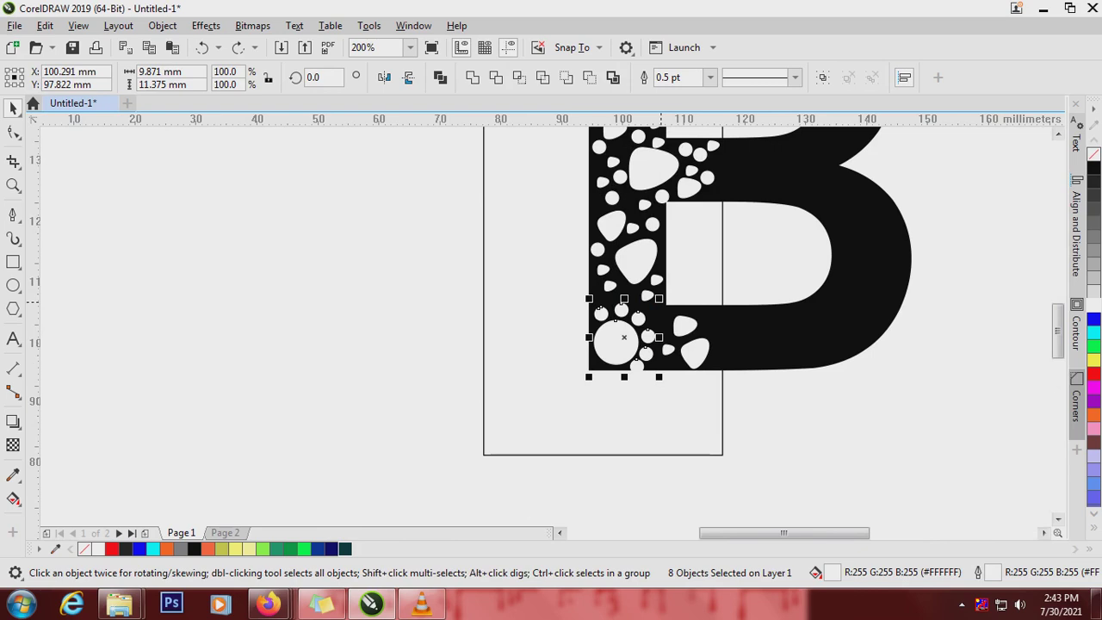
pyautogui.hotkey('ctrl', 'b')
pyautogui.click(613, 351)
pyautogui.moveTo(623, 351); pyautogui.dragTo(565, 341)
pyautogui.hotkey('ctrl', 'z')
pyautogui.moveTo(600, 308); pyautogui.dragTo(523, 199)
pyautogui.scroll(-2, 523, 200)
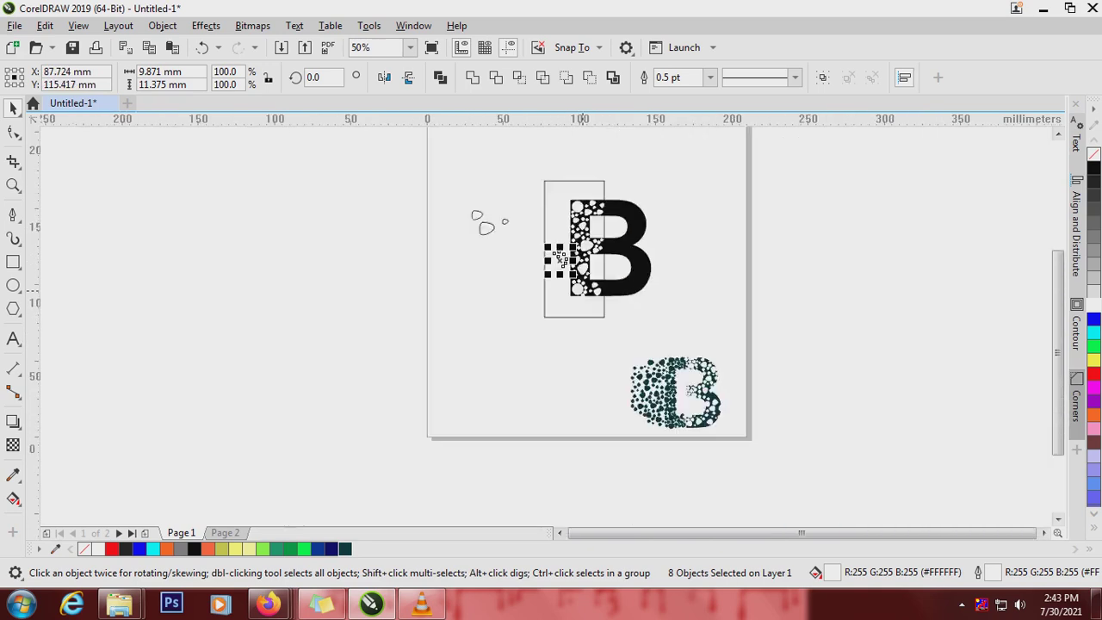
pyautogui.scroll(1, 526, 336)
pyautogui.moveTo(526, 336); pyautogui.dragTo(657, 242)
pyautogui.scroll(2, 603, 227)
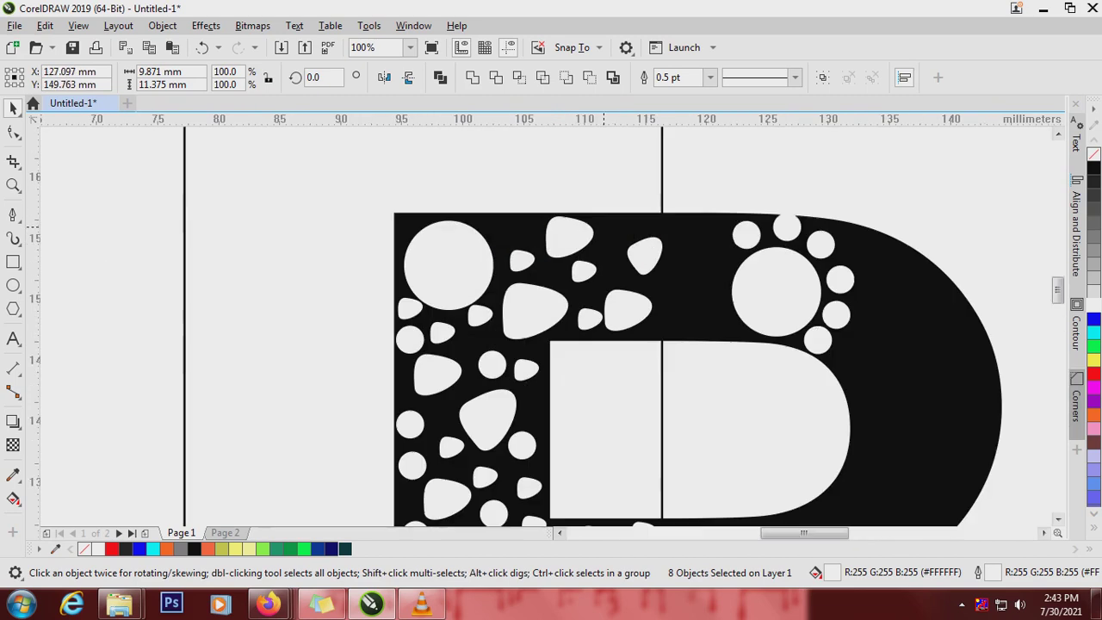
# - Delete the large circle and the four small shapes below it in the B's upper-left corner
pyautogui.click(395, 199)
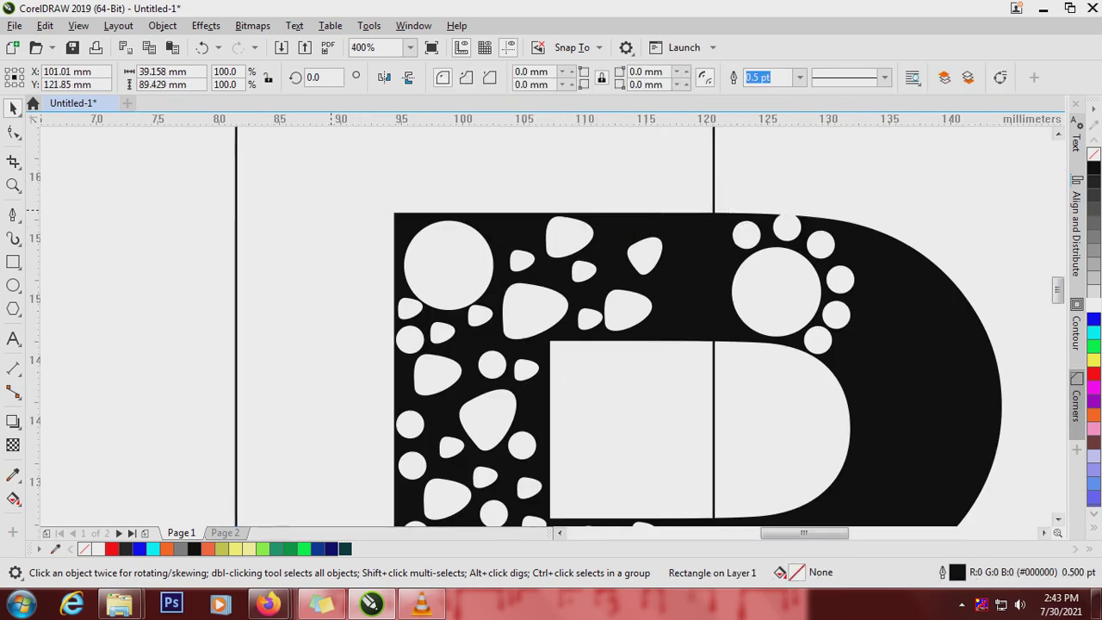
pyautogui.press('Left')
pyautogui.moveTo(326, 258); pyautogui.dragTo(519, 346)
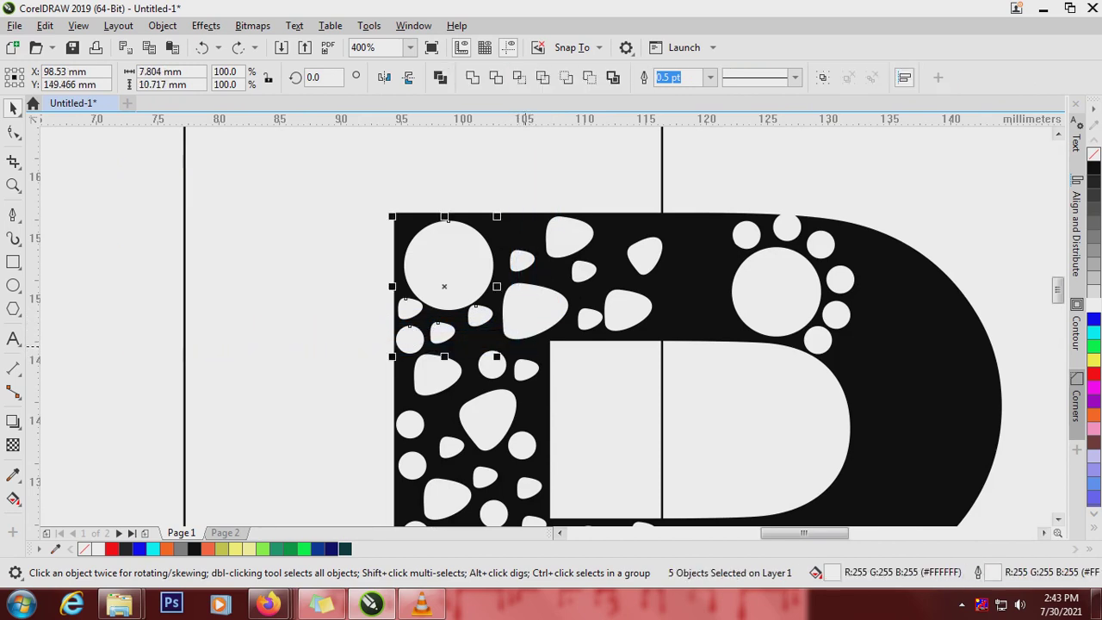
pyautogui.press('Delete')
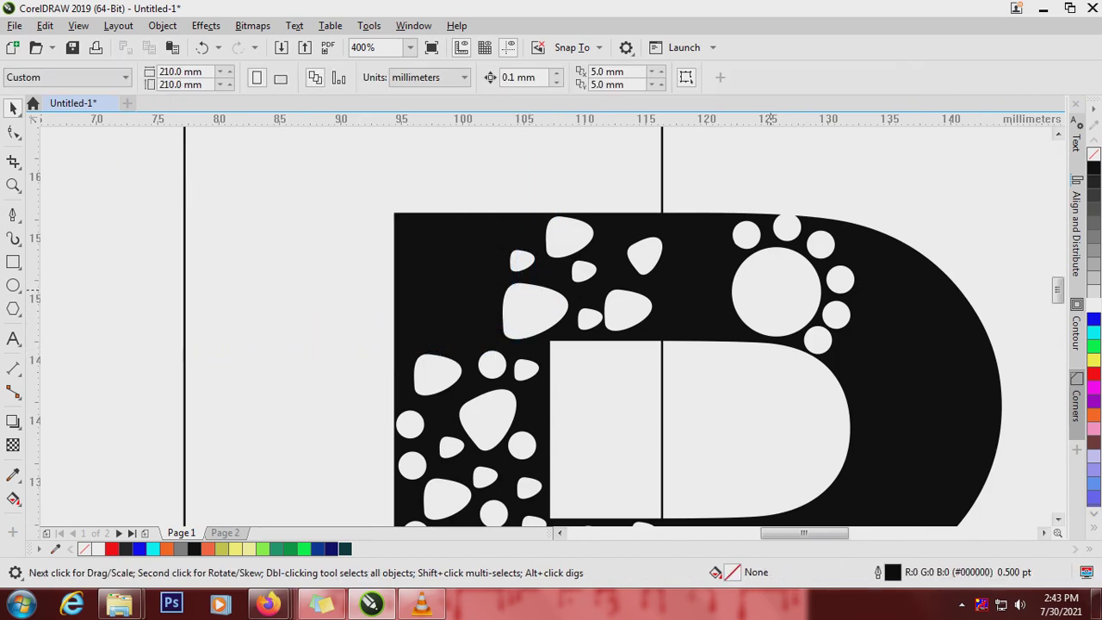
# - Move the copied circle cluster from the upper bowl into the B's upper-left corner
pyautogui.scroll(-2, 835, 256)
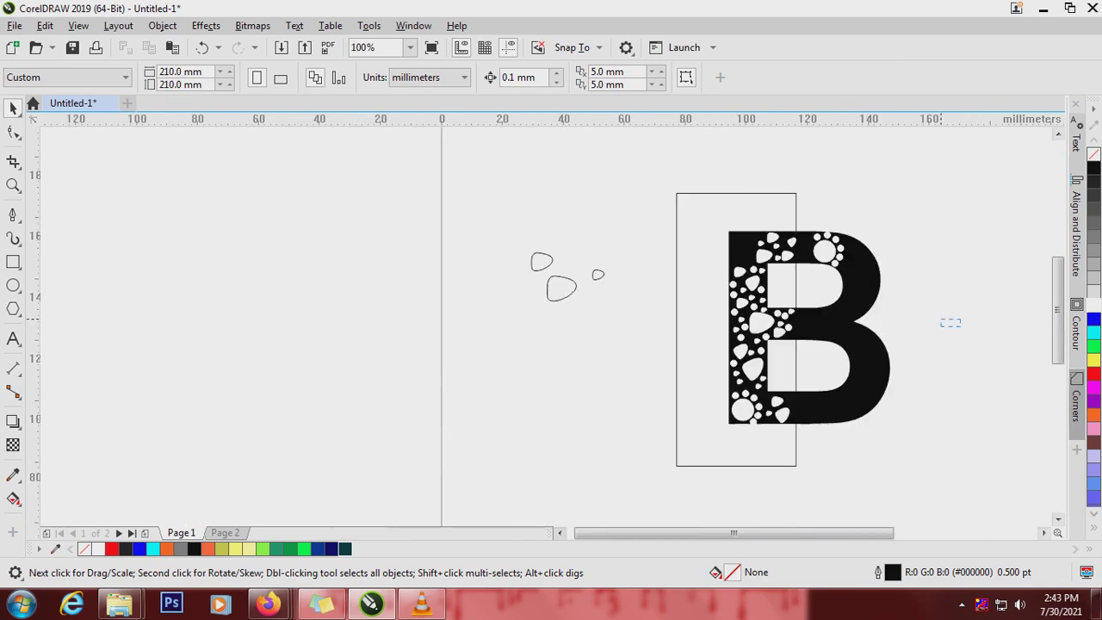
pyautogui.moveTo(812, 198); pyautogui.dragTo(812, 198)
pyautogui.moveTo(825, 250); pyautogui.dragTo(745, 241)
pyautogui.scroll(2, 746, 242)
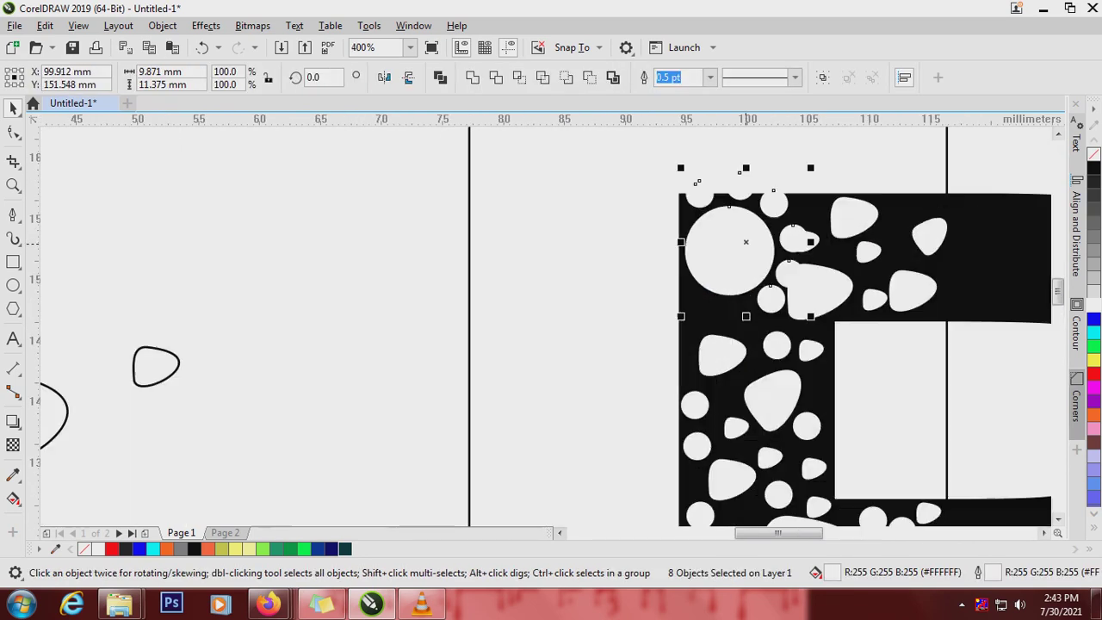
# - Rotate the corner circle cluster to about 298.5 degrees and shift it down so the large circle sits inside the B
pyautogui.click(789, 287)
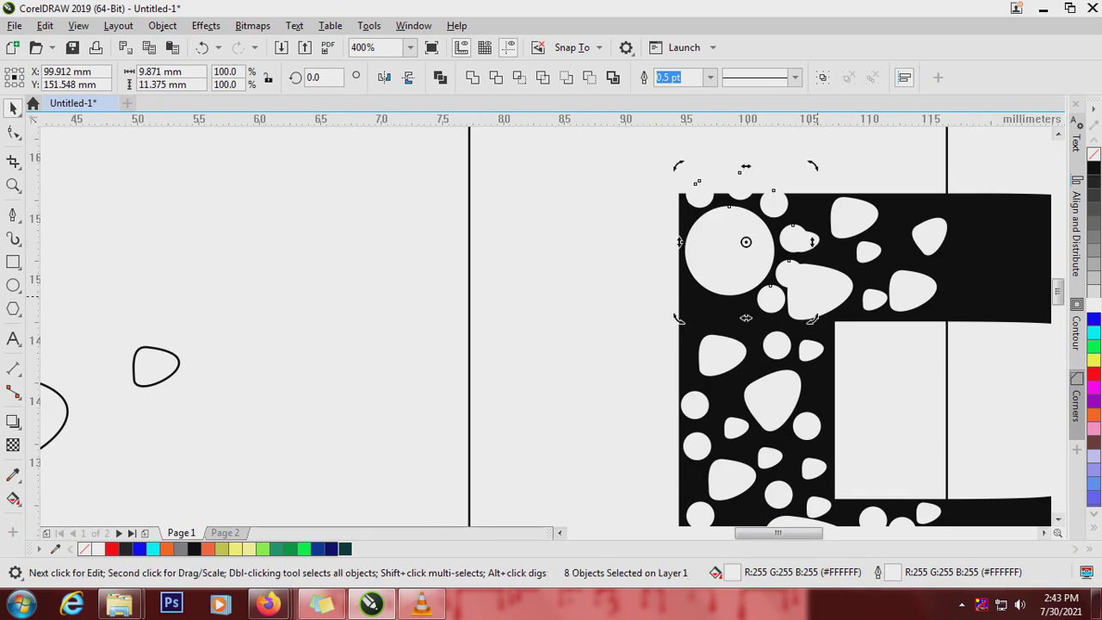
pyautogui.moveTo(812, 318); pyautogui.dragTo(723, 337)
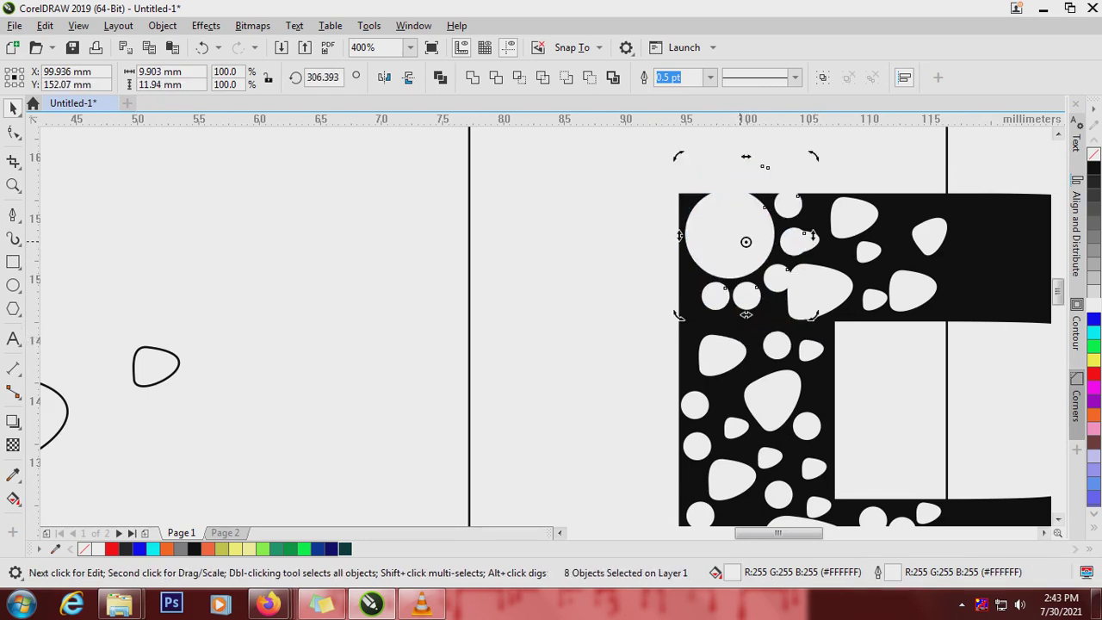
pyautogui.hotkey('ctrl', 'z')
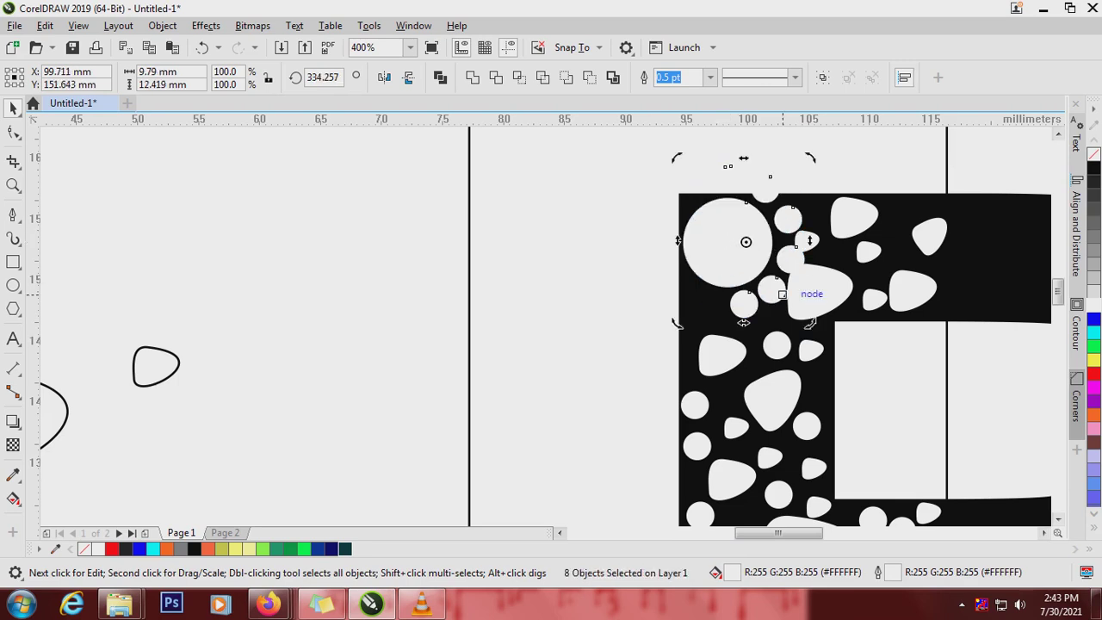
pyautogui.moveTo(809, 324); pyautogui.dragTo(766, 335)
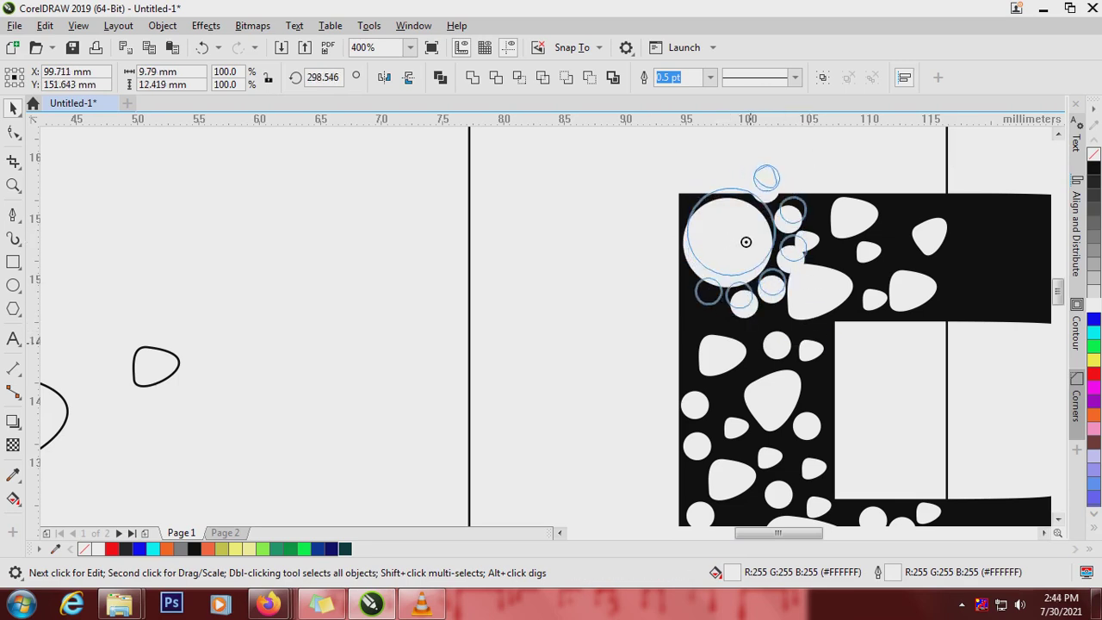
pyautogui.moveTo(750, 342); pyautogui.dragTo(750, 342)
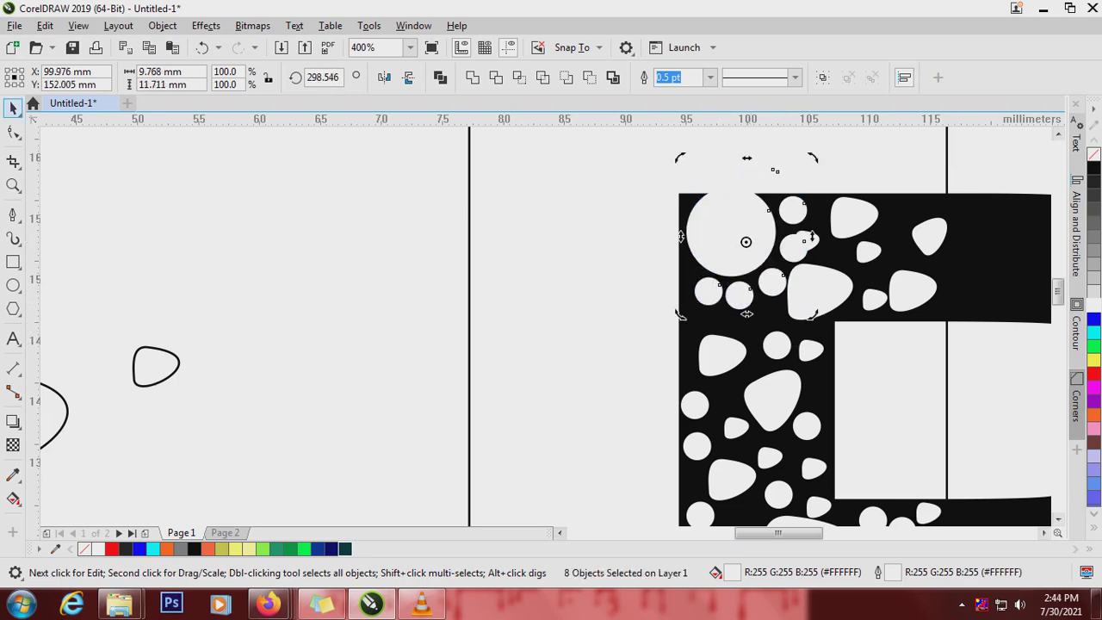
pyautogui.click(730, 262)
pyautogui.moveTo(745, 240); pyautogui.dragTo(747, 254)
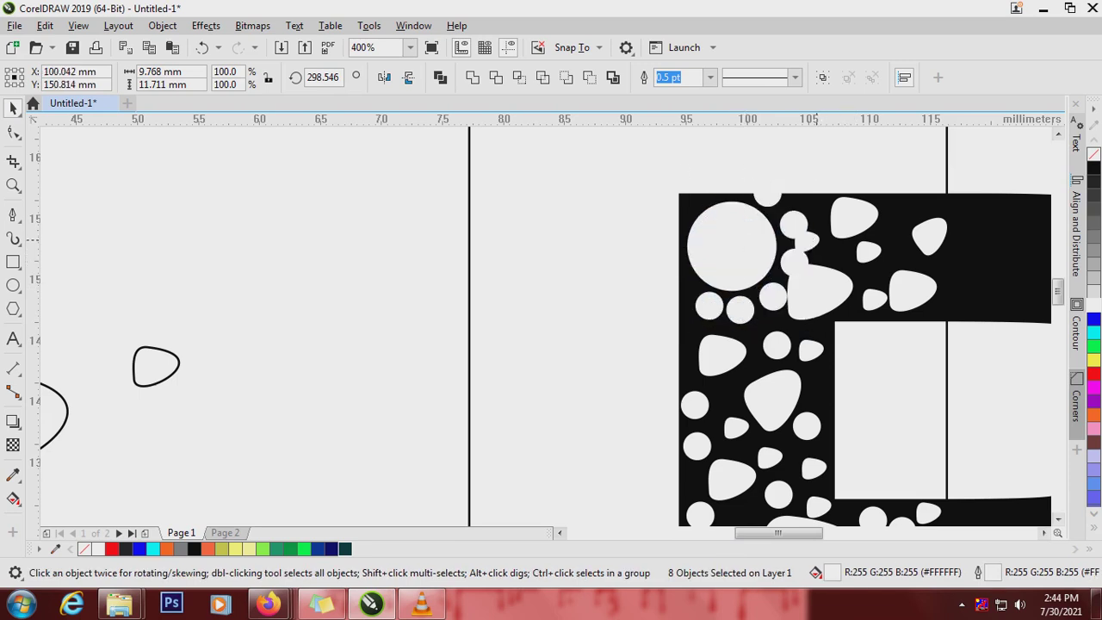
# - Delete the small pebble overlapping the corner cluster and shrink the large pebble beside it to about 4.3 mm wide
pyautogui.click(814, 246)
pyautogui.press('Escape')
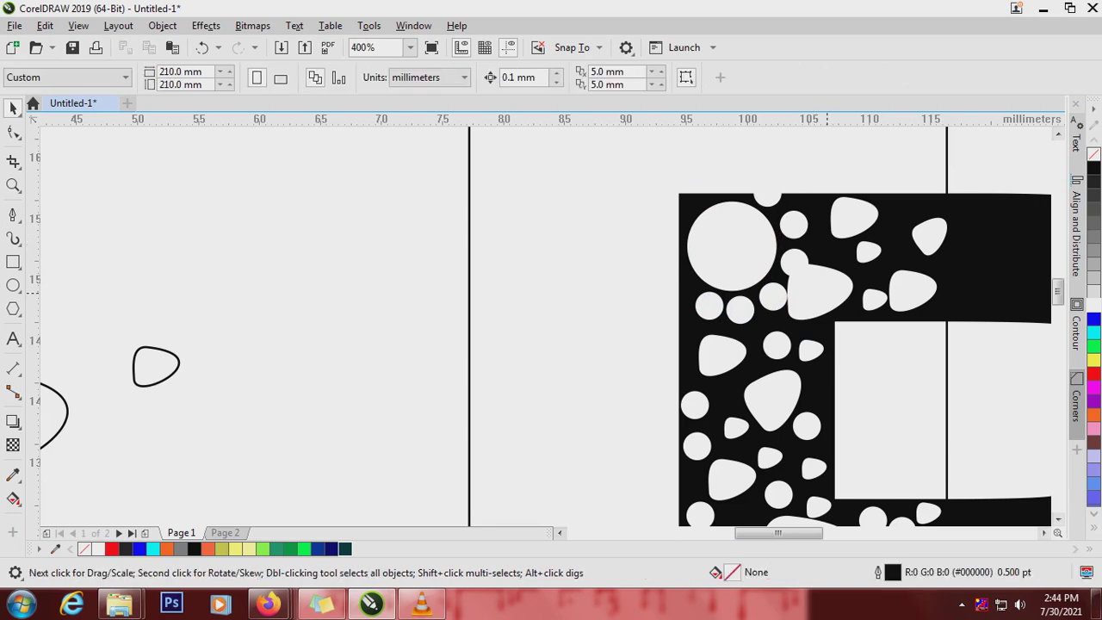
pyautogui.click(826, 292)
pyautogui.moveTo(783, 259); pyautogui.dragTo(794, 276)
# - Place a copy of a 1.8 mm pebble just above and left of the large pebble at the stem's middle
pyautogui.scroll(1, 860, 304)
pyautogui.scroll(-2, 859, 297)
pyautogui.scroll(-4, 805, 232)
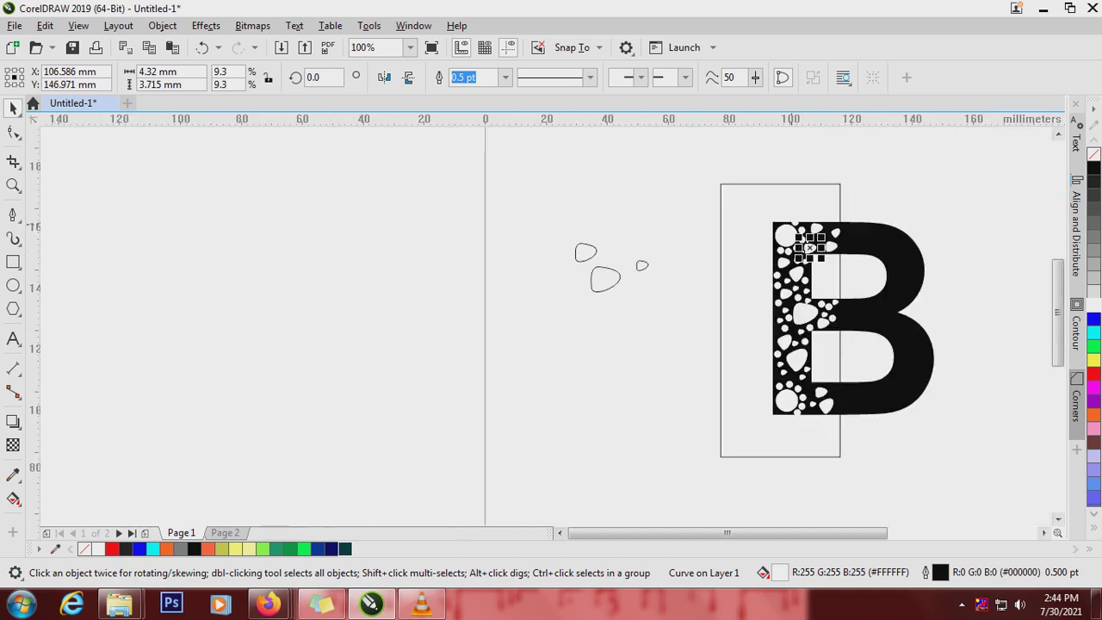
pyautogui.click(787, 236)
pyautogui.scroll(2, 832, 239)
pyautogui.moveTo(800, 257); pyautogui.dragTo(736, 359)
pyautogui.scroll(-4, 736, 359)
pyautogui.scroll(4, 746, 456)
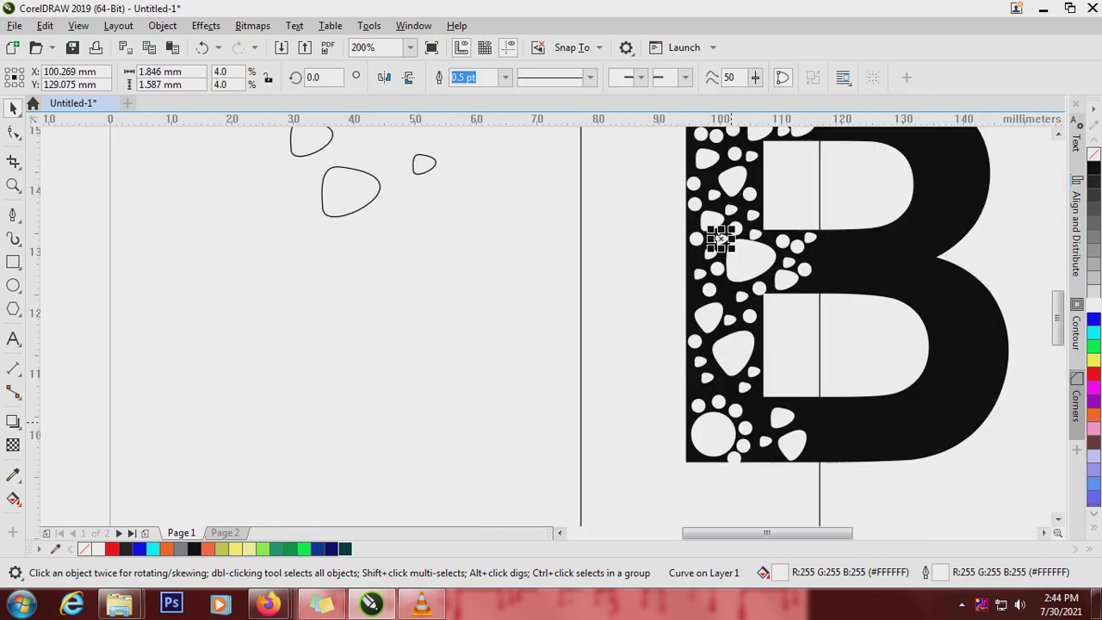
# - Copy the 3.7 mm pebble from the bottom bar to just below the lower stem's large pebble and adjust its small neighbours
pyautogui.moveTo(782, 418); pyautogui.dragTo(722, 382)
pyautogui.rightClick(722, 383)
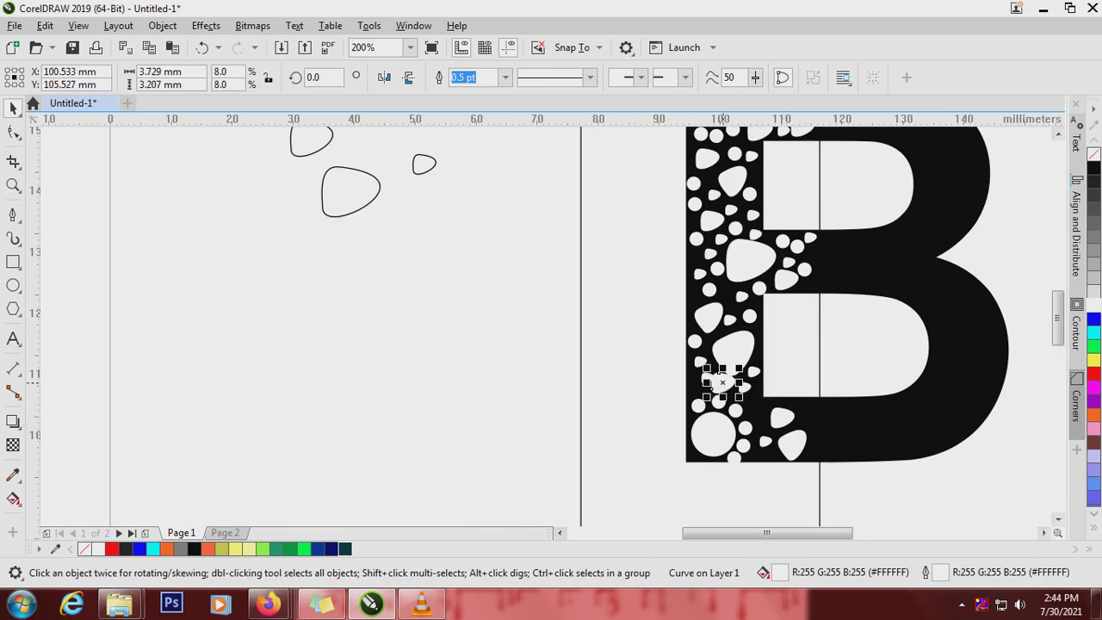
pyautogui.scroll(4, 729, 382)
pyautogui.moveTo(625, 363); pyautogui.dragTo(638, 306)
# - Place 2.1 mm circle copies around the bottom bar's upper pebble, one on its left and two on its right
pyautogui.moveTo(583, 216); pyautogui.dragTo(849, 484)
pyautogui.scroll(-4, 765, 379)
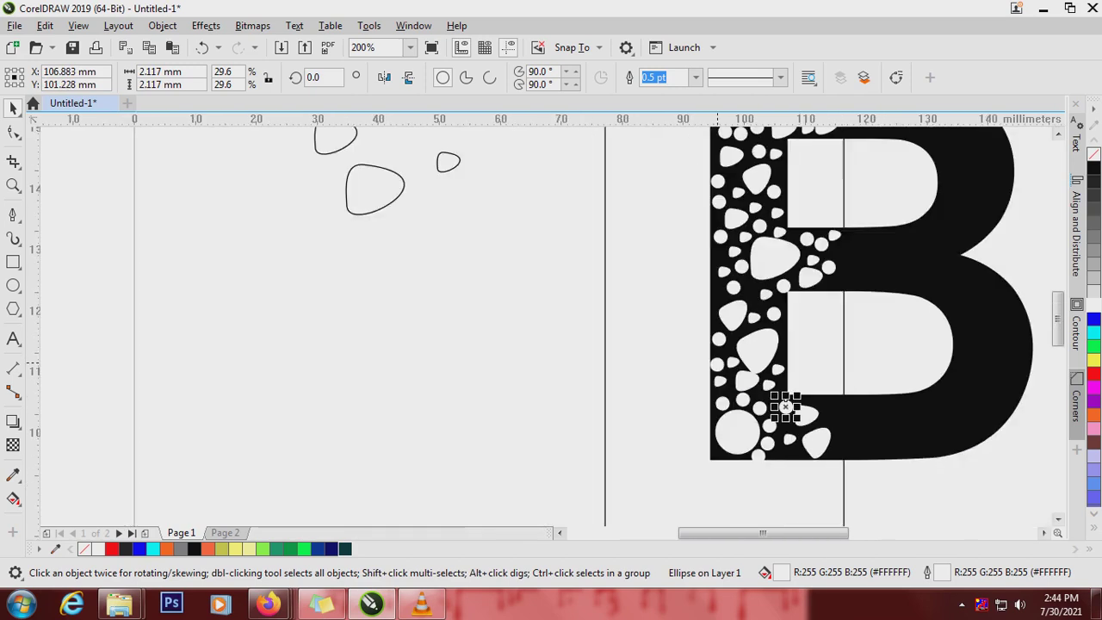
pyautogui.scroll(2, 785, 405)
pyautogui.moveTo(732, 382); pyautogui.dragTo(830, 418)
pyautogui.rightClick(830, 418)
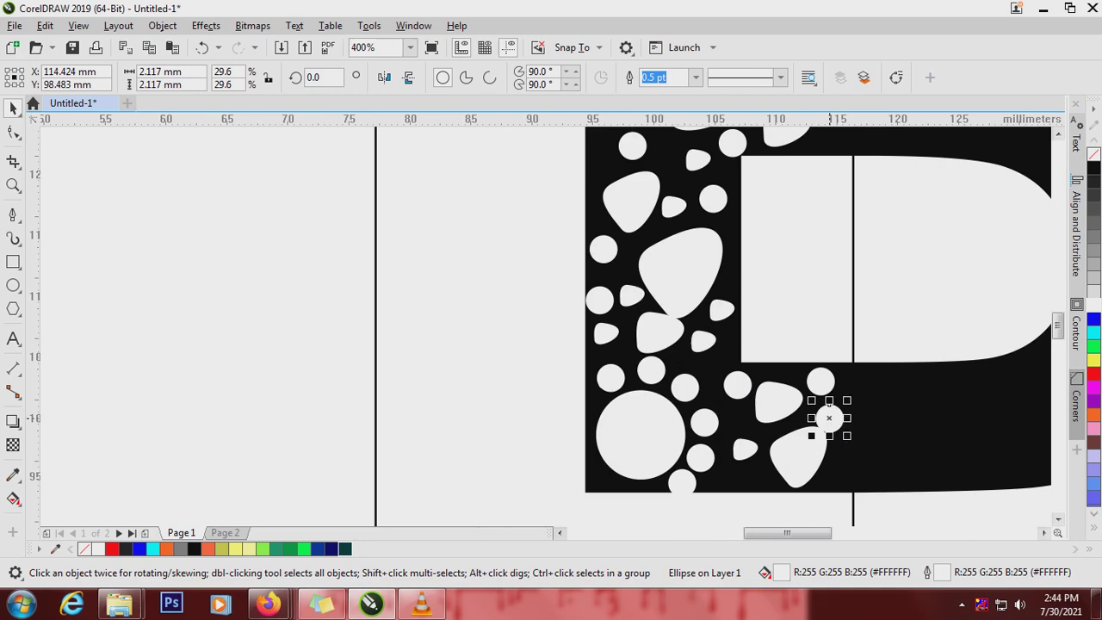
# - Move the bottom bar's larger pebble down and left onto the B's bottom edge, and shift the 2.1 mm circle closer to it
pyautogui.click(830, 418)
pyautogui.click(796, 461)
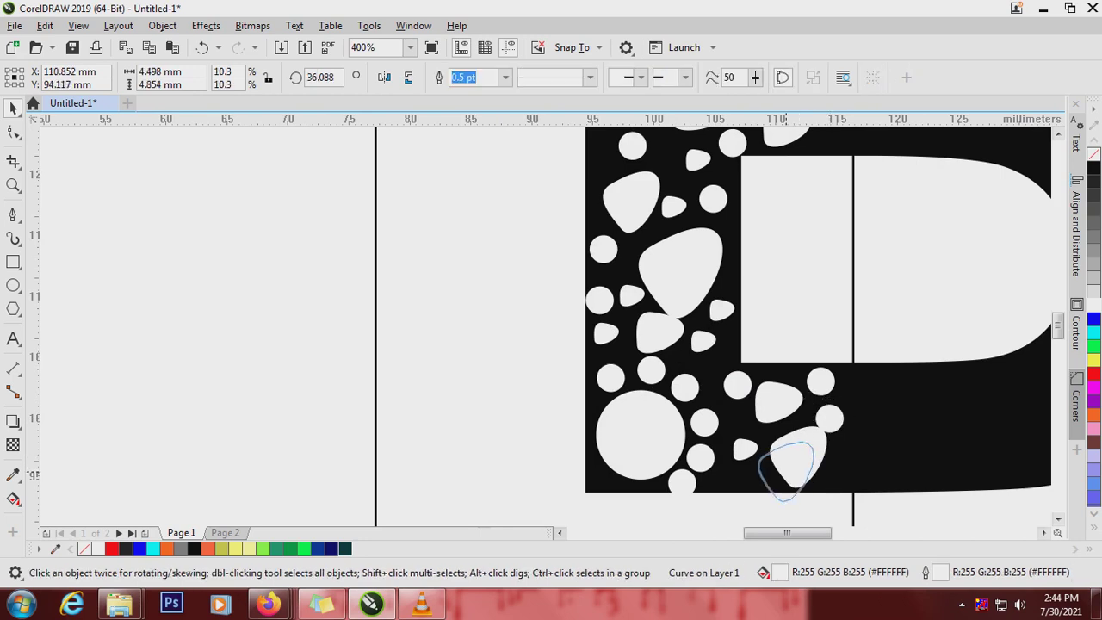
pyautogui.moveTo(798, 457); pyautogui.dragTo(785, 467)
pyautogui.moveTo(829, 419); pyautogui.dragTo(829, 473)
pyautogui.moveTo(817, 426); pyautogui.dragTo(819, 415)
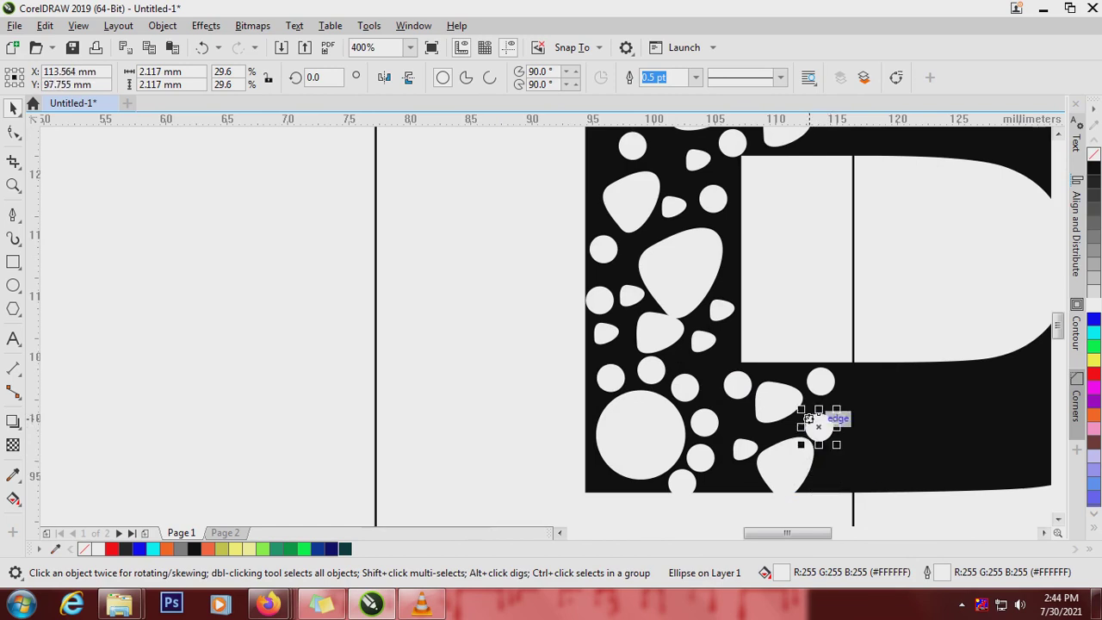
# - Arrange 1.8 mm pebbles in the gap between the bottom bar's larger pebble and the stem's circle cluster
pyautogui.moveTo(754, 451); pyautogui.dragTo(733, 465)
pyautogui.click(740, 420)
pyautogui.click(740, 420)
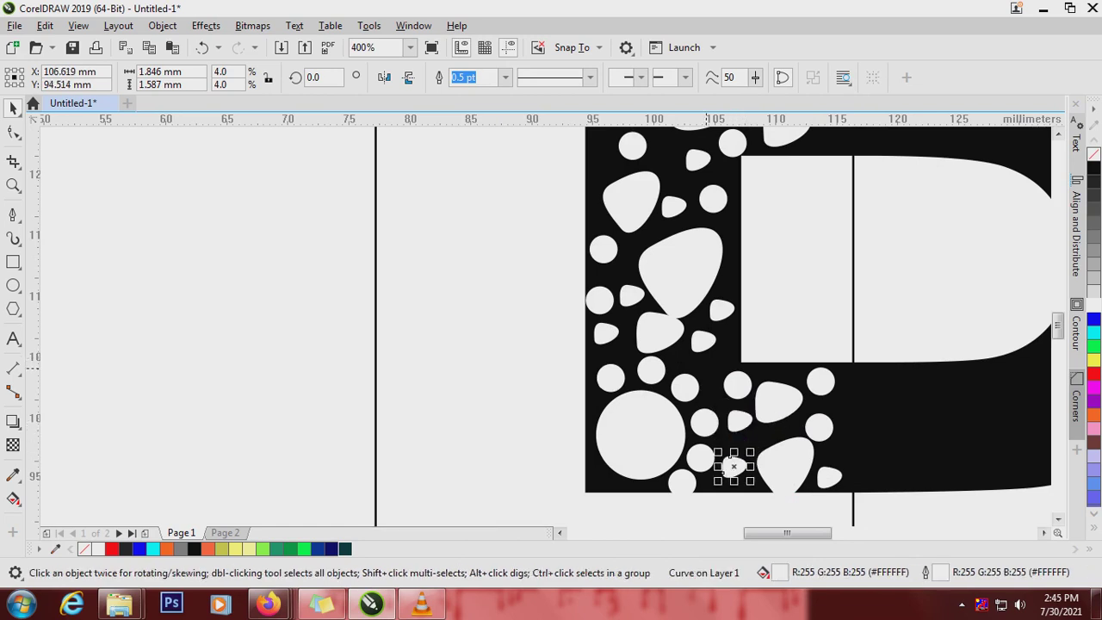
# - Move the 2.1 mm circle near the lower counter's inner corner to the stem's outer edge, beside the mid-sized pebble
pyautogui.moveTo(737, 384); pyautogui.dragTo(719, 366)
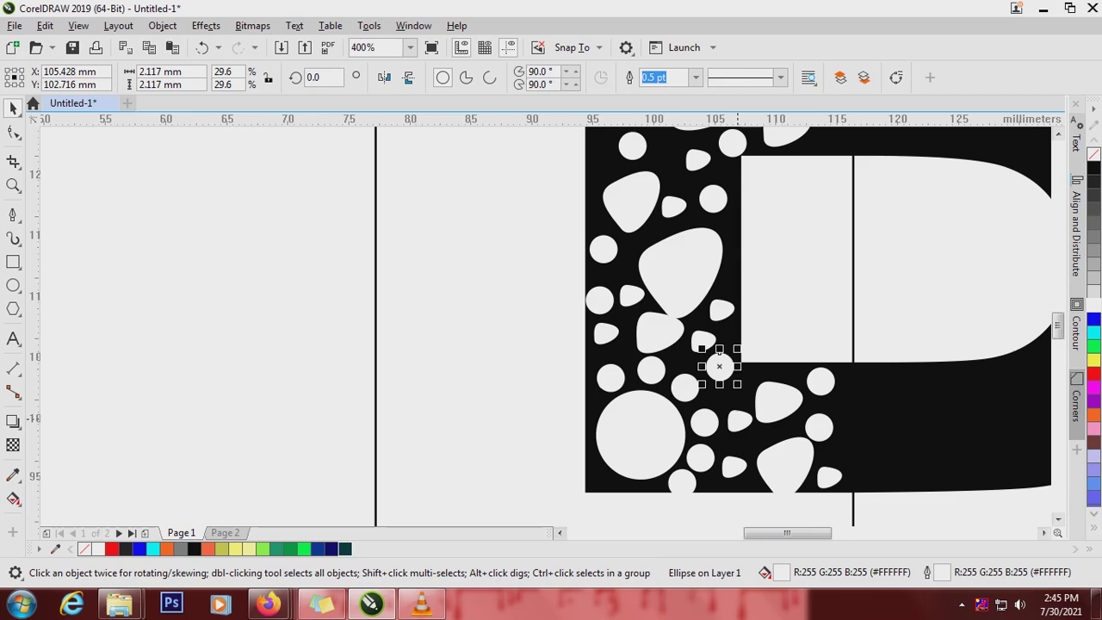
pyautogui.click(739, 420)
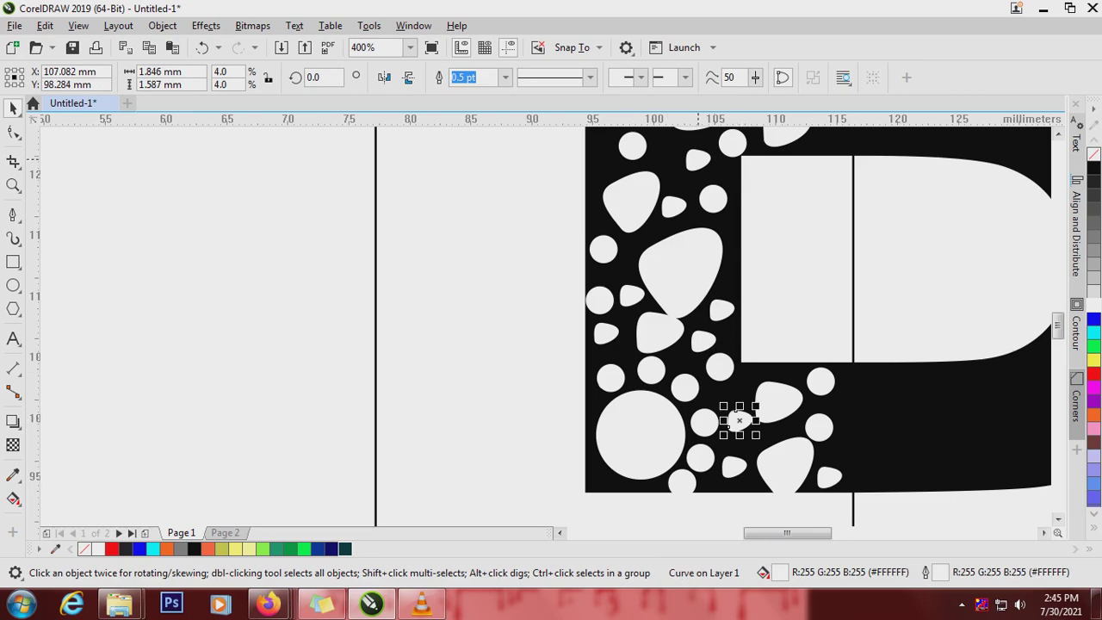
pyautogui.scroll(-2, 699, 328)
pyautogui.scroll(2, 701, 333)
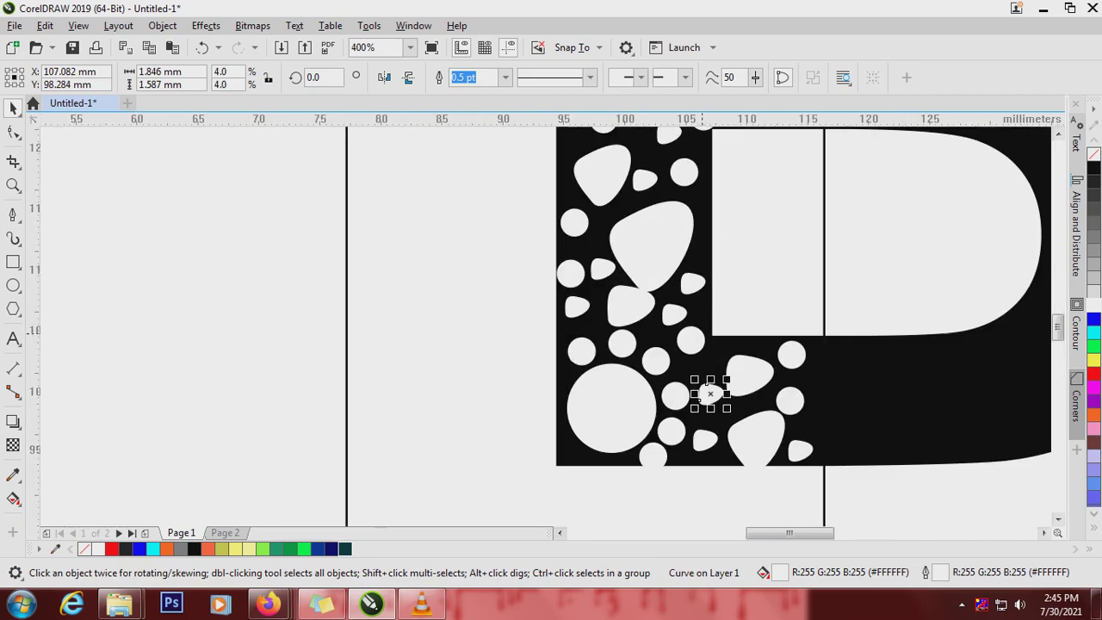
pyautogui.moveTo(694, 335); pyautogui.dragTo(573, 142)
# - Copy a 1.8 mm pebble below the lower counter's inner corner and move the circle beneath the stem's middle large pebble rightward
pyautogui.moveTo(677, 313); pyautogui.dragTo(696, 348)
pyautogui.rightClick(696, 348)
pyautogui.scroll(-2, 699, 331)
pyautogui.scroll(2, 697, 281)
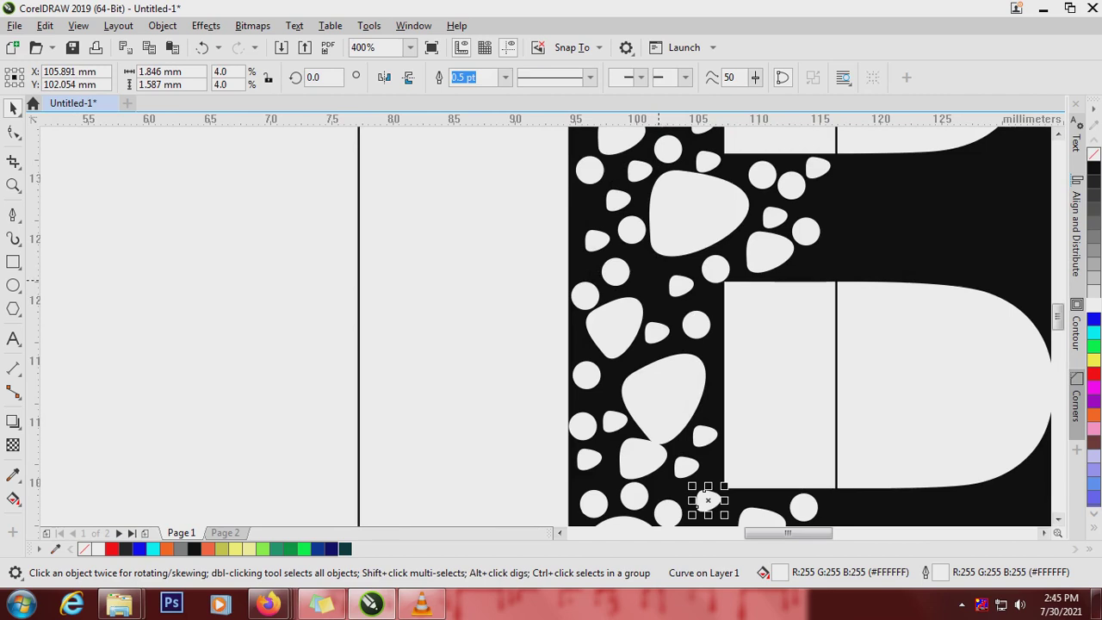
pyautogui.moveTo(624, 270); pyautogui.dragTo(650, 273)
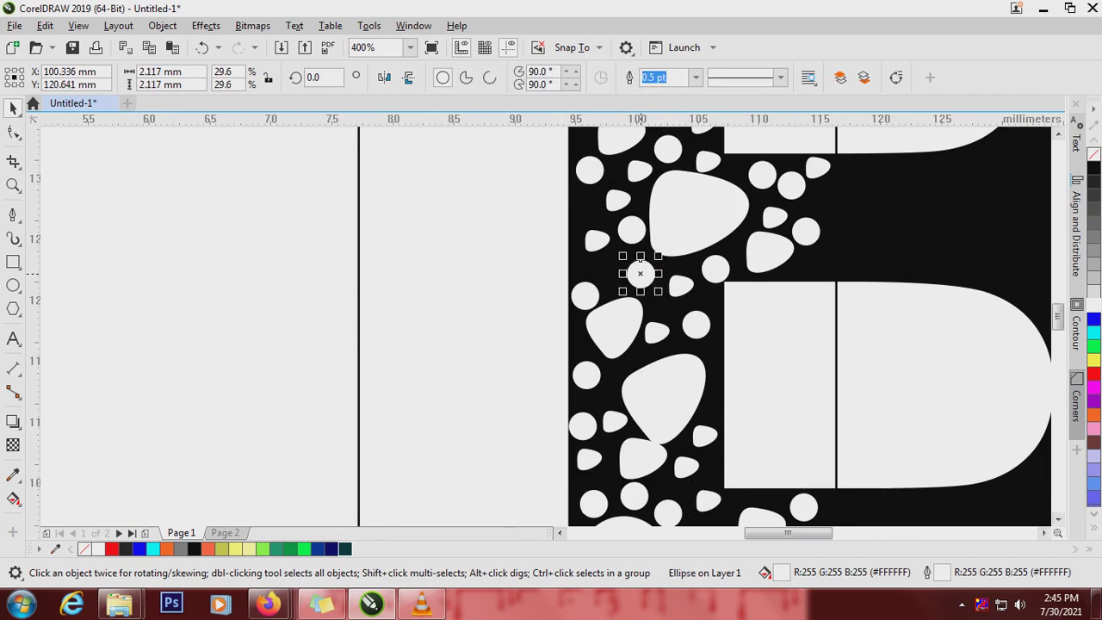
# - Delete the three outlined source pebbles beside the B
pyautogui.scroll(-1, 645, 265)
pyautogui.scroll(-1, 644, 263)
pyautogui.click(508, 283)
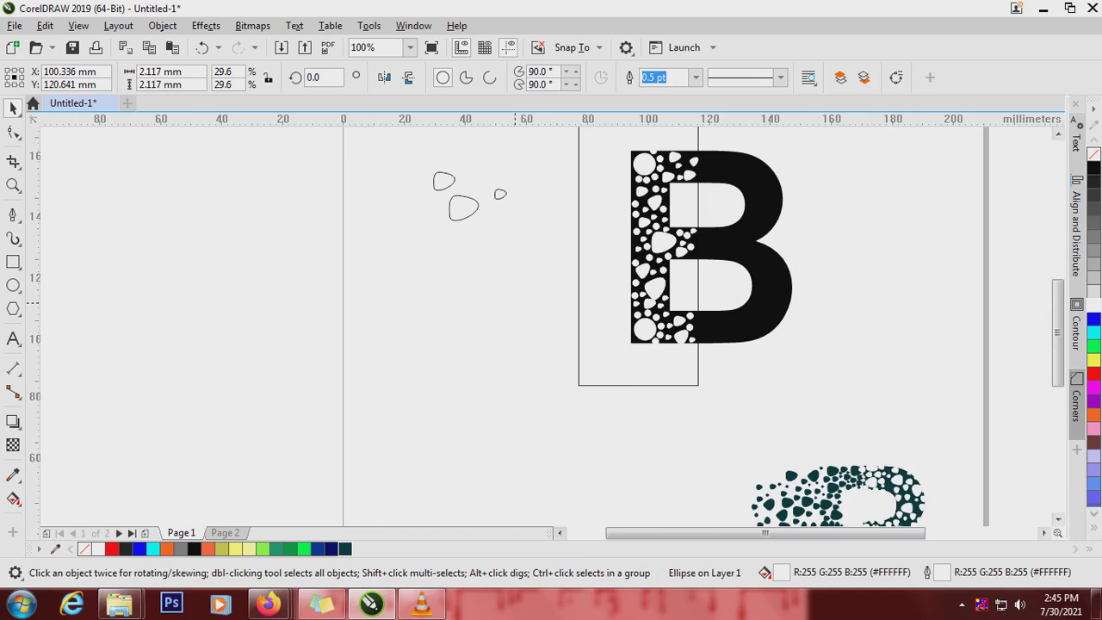
pyautogui.scroll(-1, 507, 284)
pyautogui.moveTo(520, 290); pyautogui.dragTo(413, 183)
pyautogui.press('Delete')
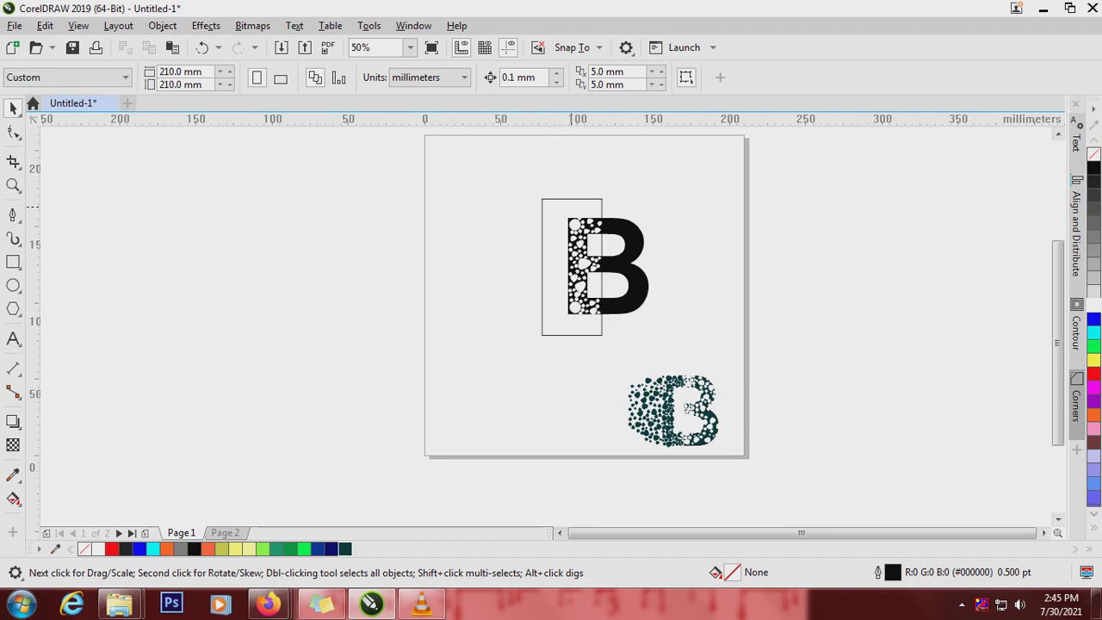
# - Place a copy of all the white cutout shapes to the right of the B and weld the copies into one curve
pyautogui.moveTo(609, 296); pyautogui.dragTo(605, 332)
pyautogui.moveTo(537, 293); pyautogui.dragTo(703, 301)
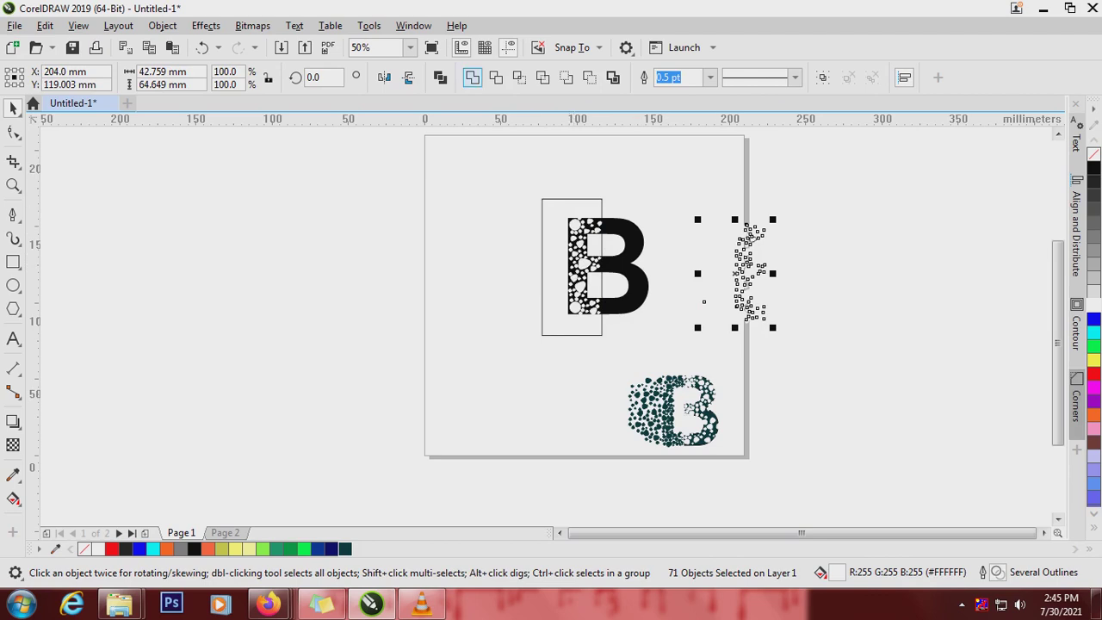
pyautogui.click(496, 77)
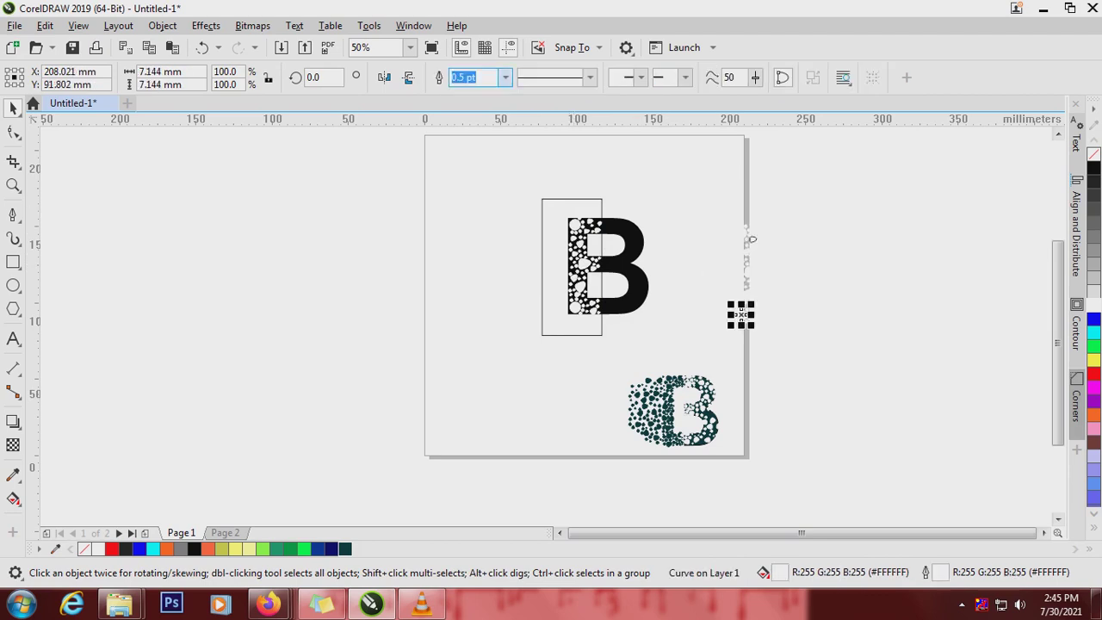
pyautogui.hotkey('ctrl', 'z')
pyautogui.click(473, 77)
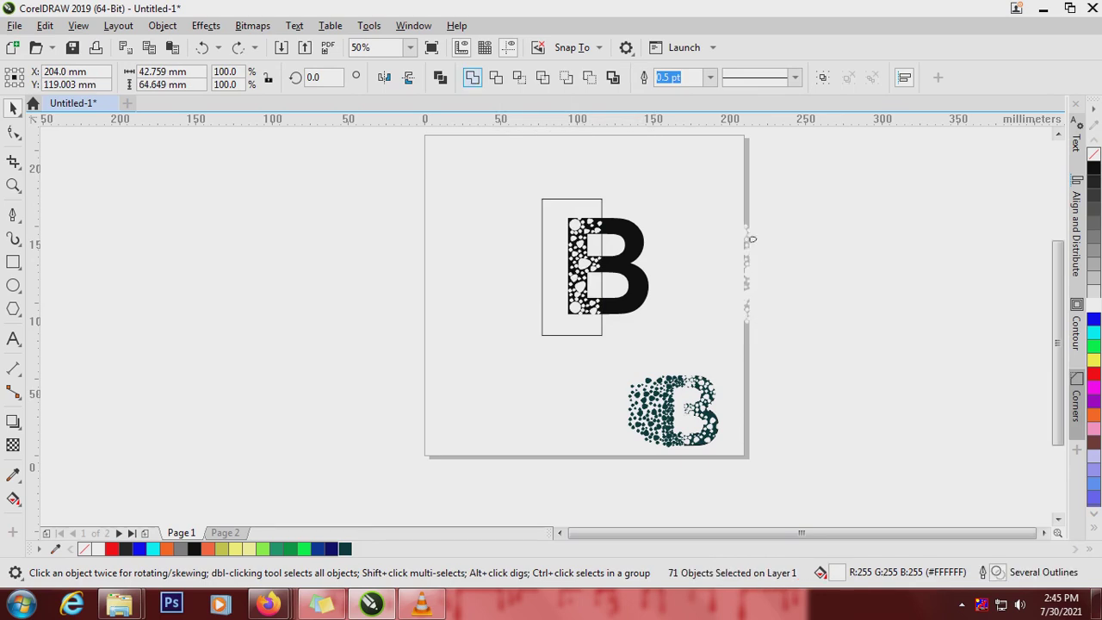
pyautogui.moveTo(751, 239); pyautogui.dragTo(753, 241)
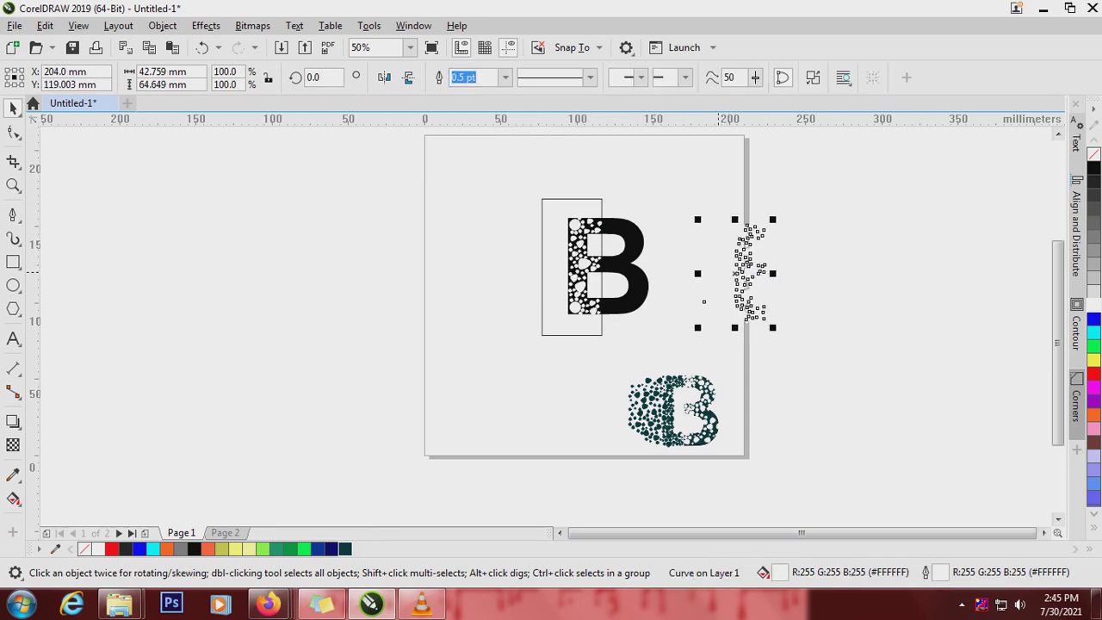
# - Undo the weld of the copied cutout shapes and try to trim the B's stem with the rectangle
pyautogui.hotkey('ctrl', 'z')
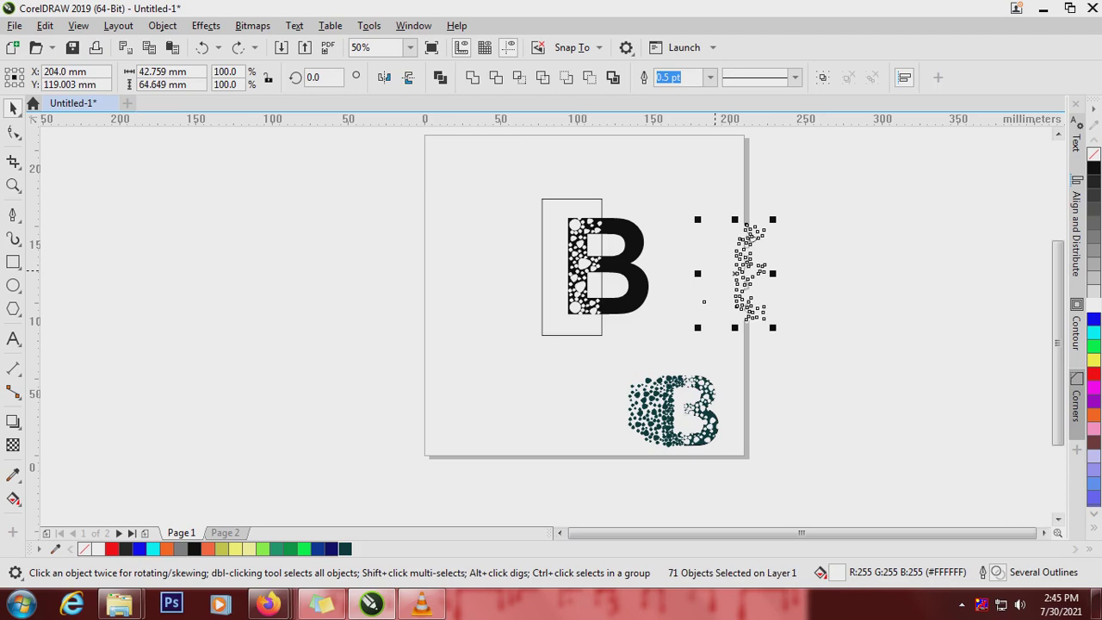
pyautogui.hotkey('ctrl', 'z')
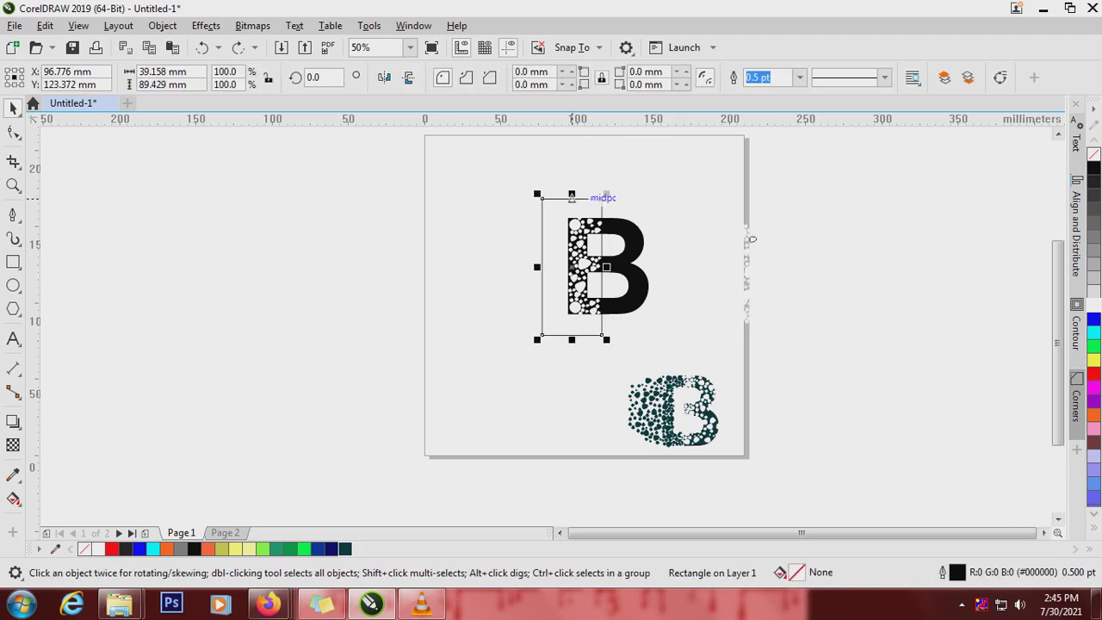
pyautogui.keyDown('shift'); pyautogui.click(607, 267); pyautogui.keyUp('shift')
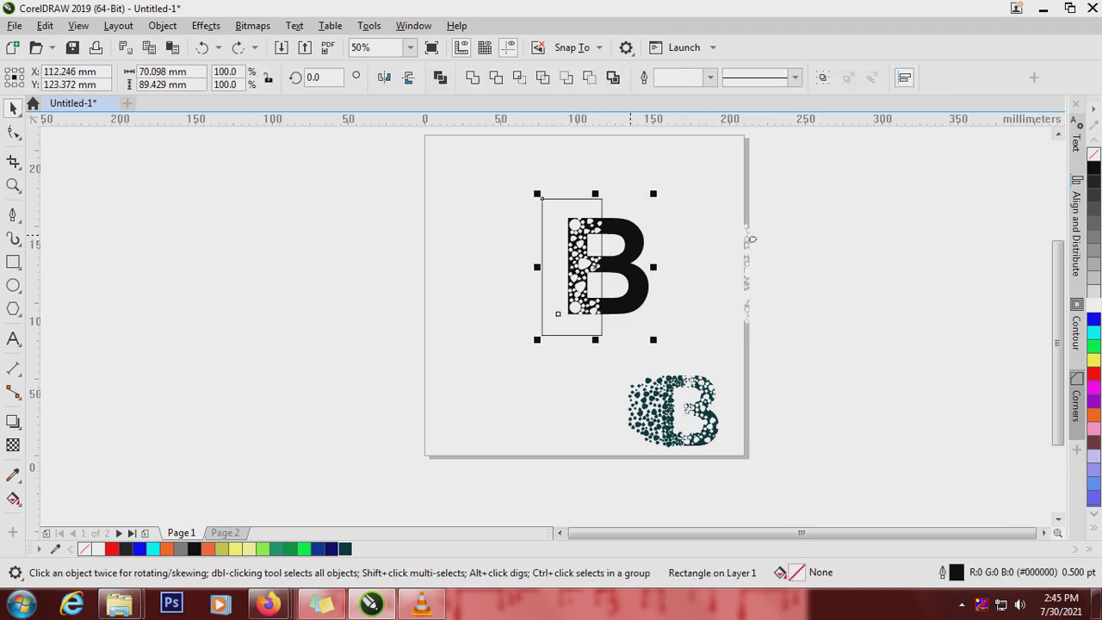
pyautogui.click(496, 78)
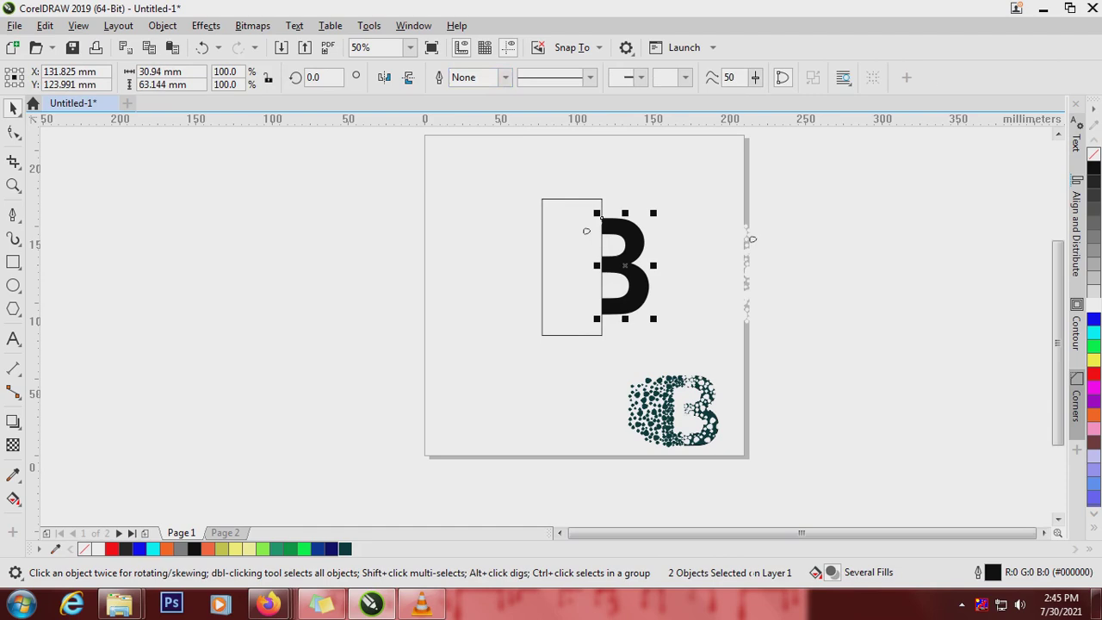
pyautogui.hotkey('ctrl', 'z')
# - Give all the white pebble and circle shapes on the B's stem a blue (#0000FF) fill and outline
pyautogui.click(586, 257)
pyautogui.moveTo(498, 205); pyautogui.dragTo(568, 224)
pyautogui.moveTo(601, 282); pyautogui.dragTo(606, 327)
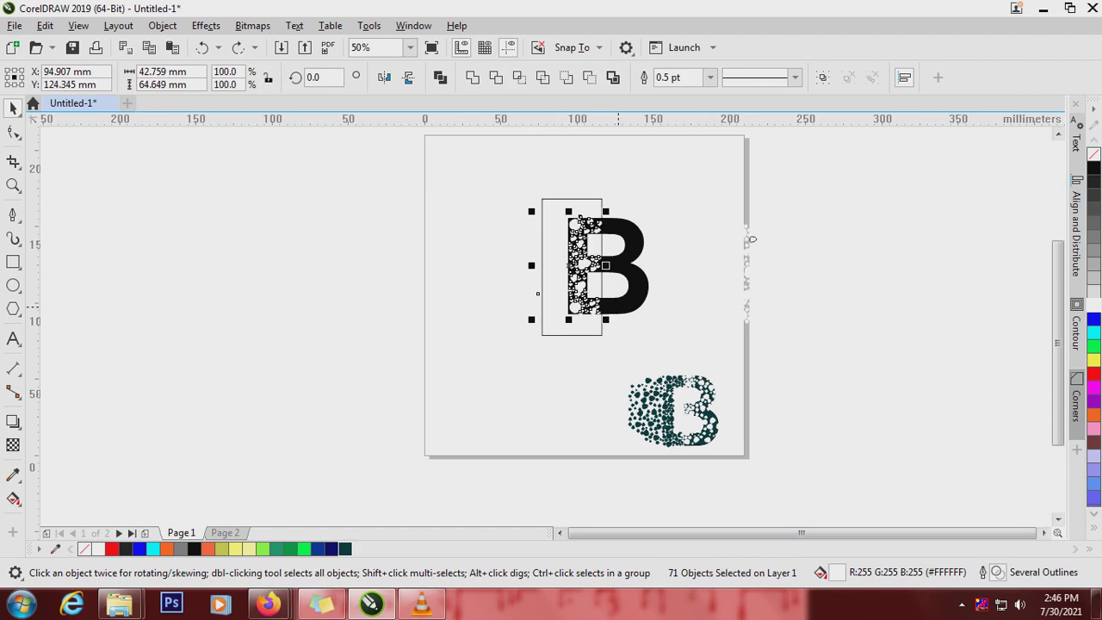
pyautogui.click(1093, 319)
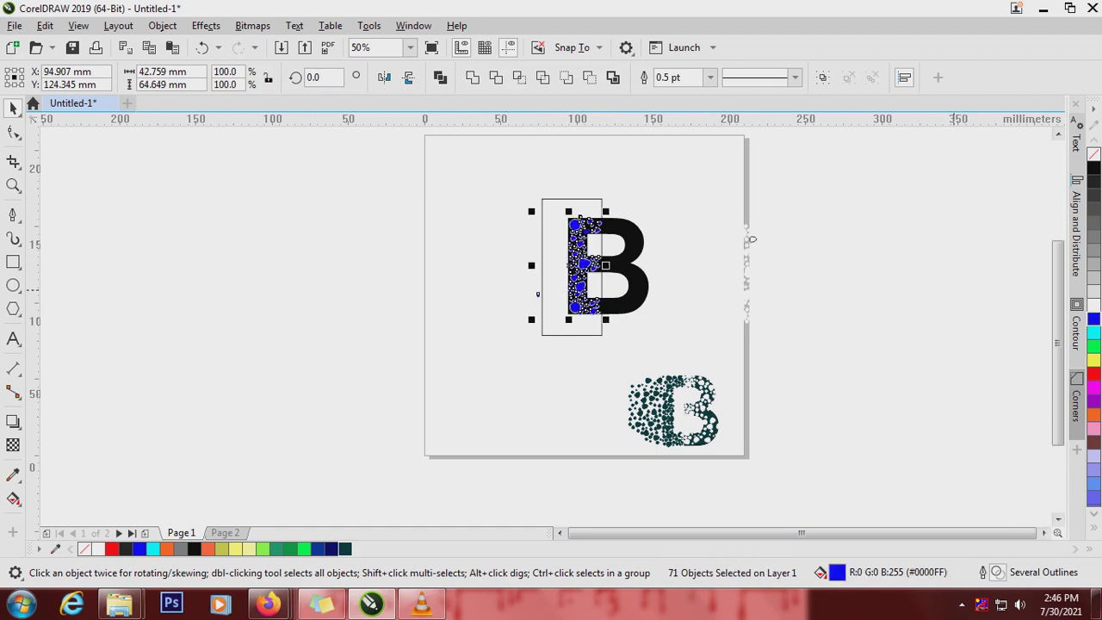
pyautogui.rightClick(1093, 319)
# - Trim the stem off the B with the overlapping rectangle and delete the rectangle
pyautogui.click(576, 199)
pyautogui.keyDown('shift'); pyautogui.click(617, 226); pyautogui.keyUp('shift')
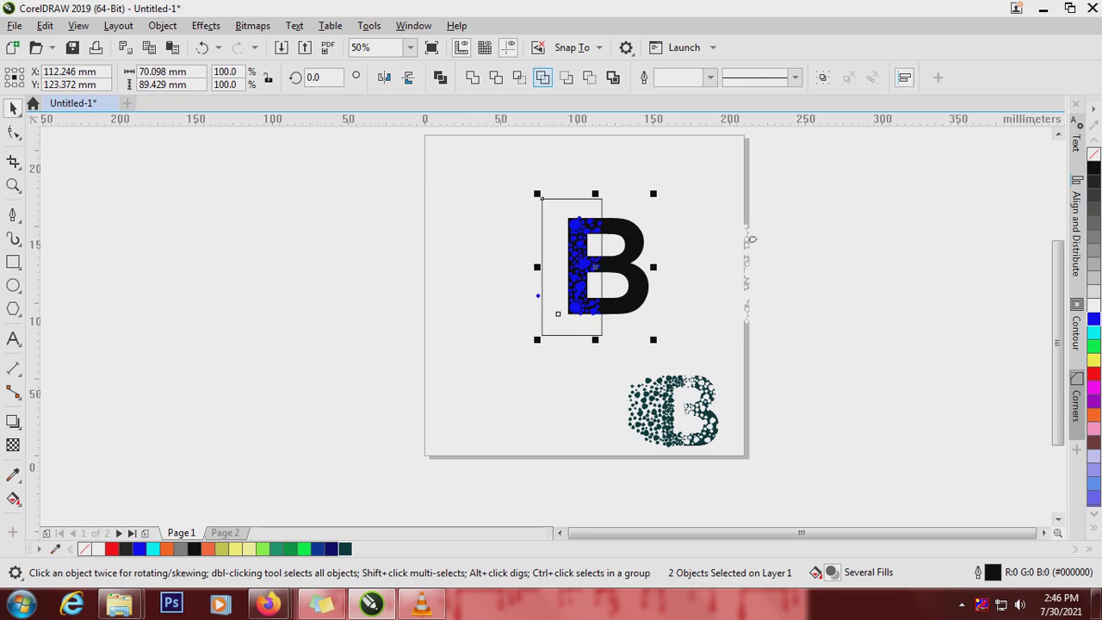
pyautogui.click(494, 78)
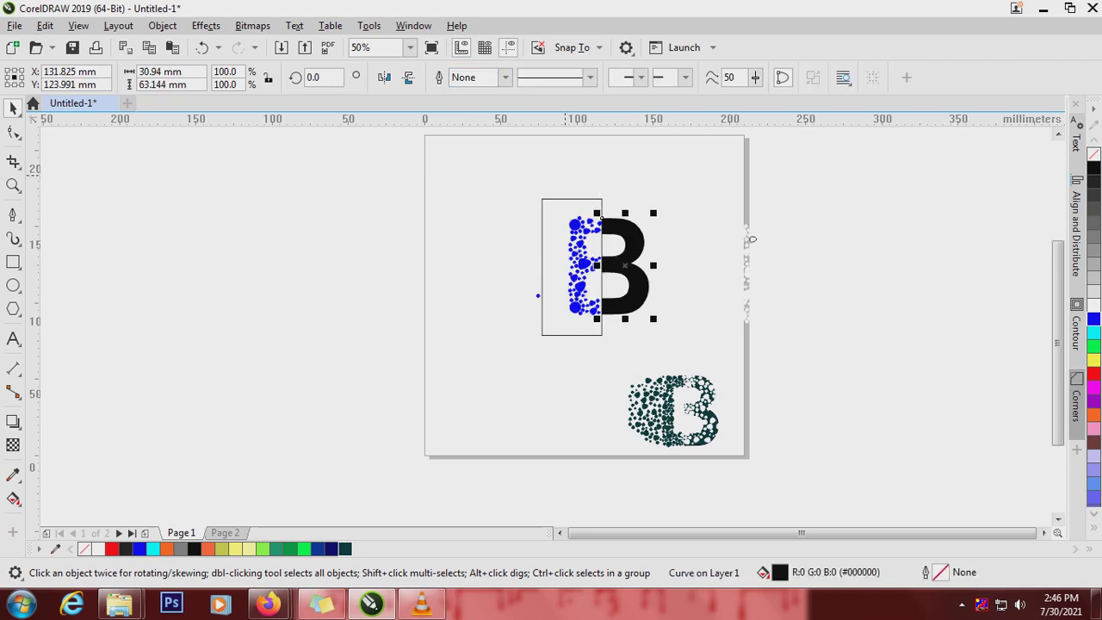
pyautogui.press('Escape')
pyautogui.click(606, 267)
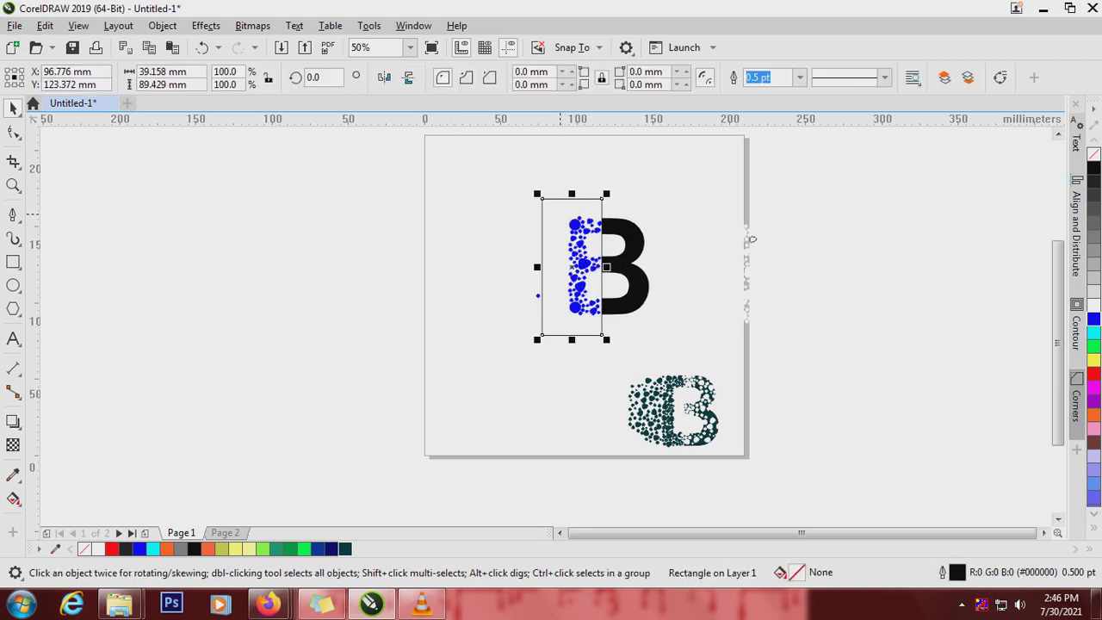
pyautogui.press('Delete')
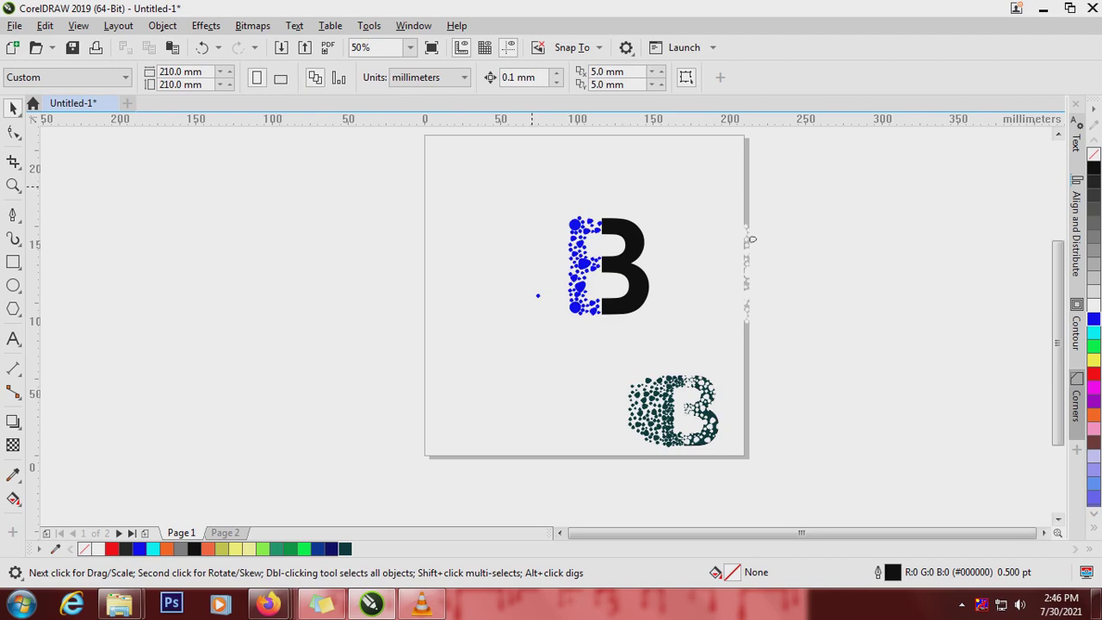
# - Delete the spare white copies of the cutout shapes along the page's outer edge
pyautogui.moveTo(630, 332); pyautogui.dragTo(594, 340)
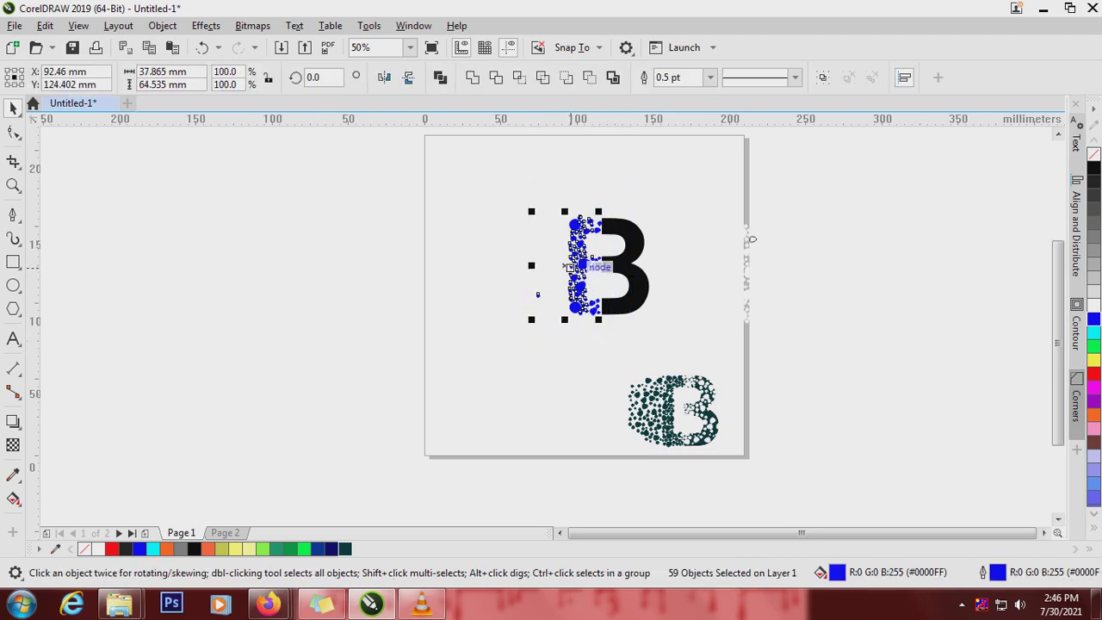
pyautogui.press('Escape')
pyautogui.scroll(1, 698, 240)
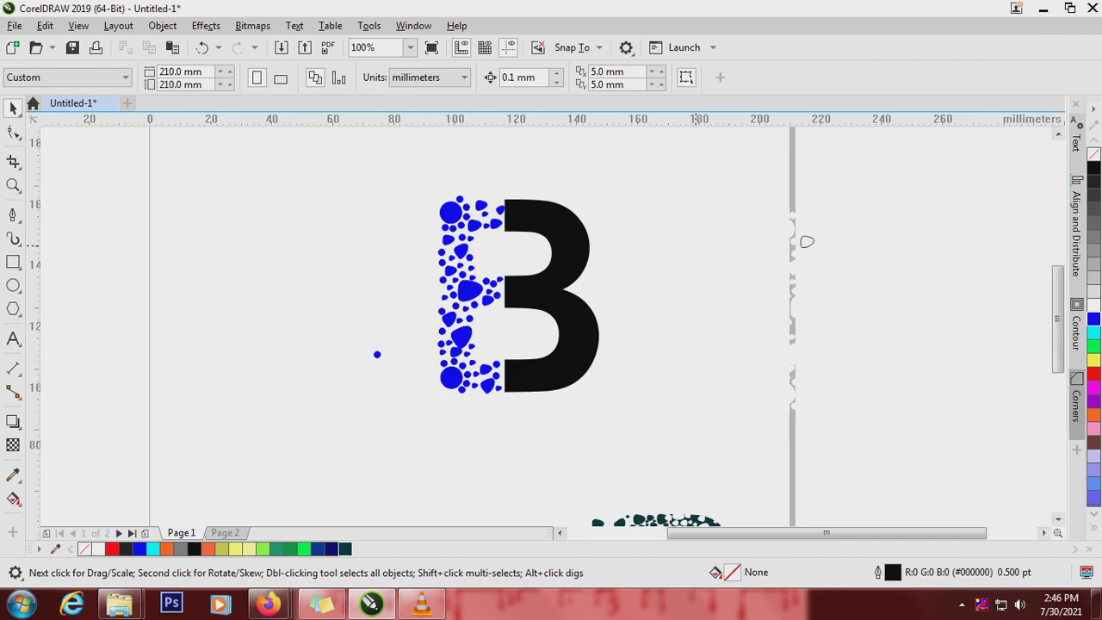
pyautogui.moveTo(932, 493); pyautogui.dragTo(932, 493)
pyautogui.press('Delete')
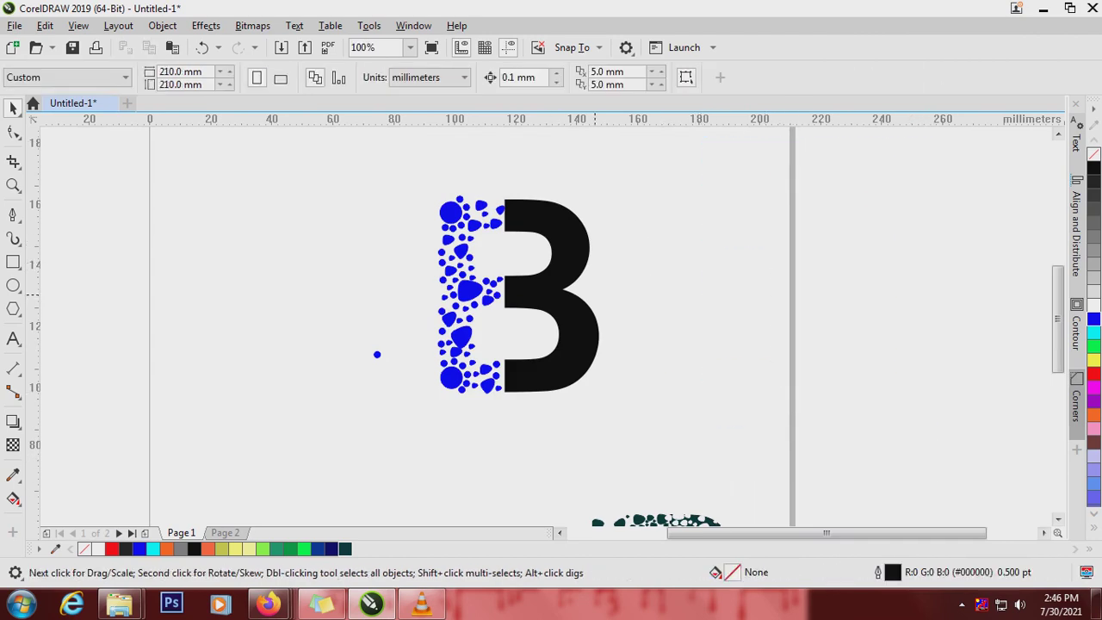
# - Give the remaining solid part of the B a Dark Green (#003333) fill and outline
pyautogui.click(559, 288)
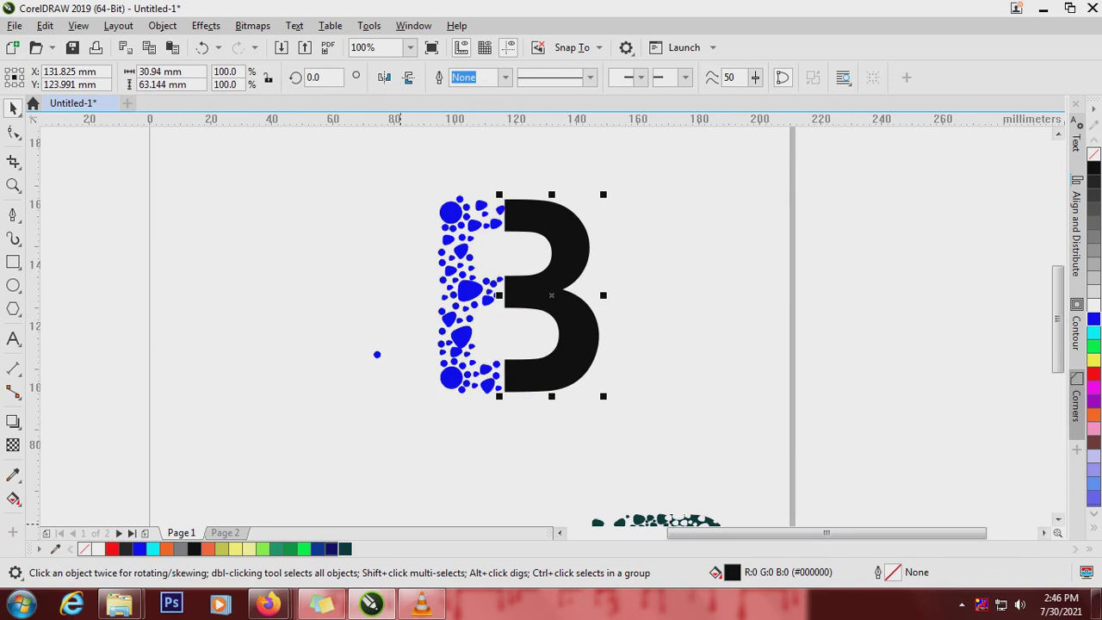
pyautogui.click(344, 548)
pyautogui.rightClick(344, 548)
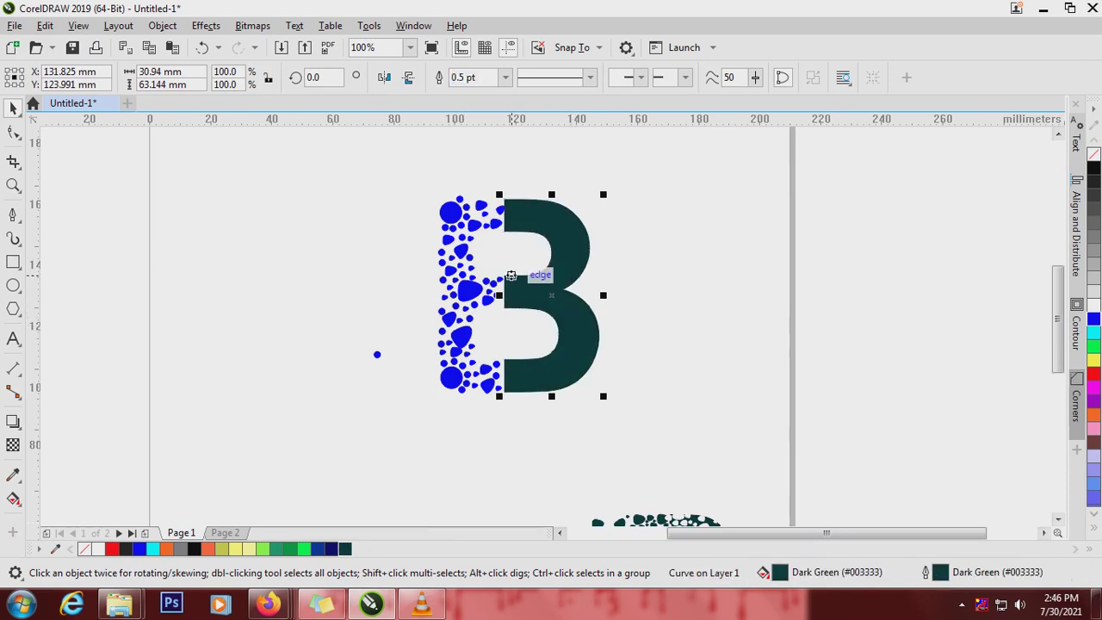
# - Delete the stray blue circle lying apart from the letter
pyautogui.moveTo(387, 163); pyautogui.dragTo(487, 409)
pyautogui.click(376, 354)
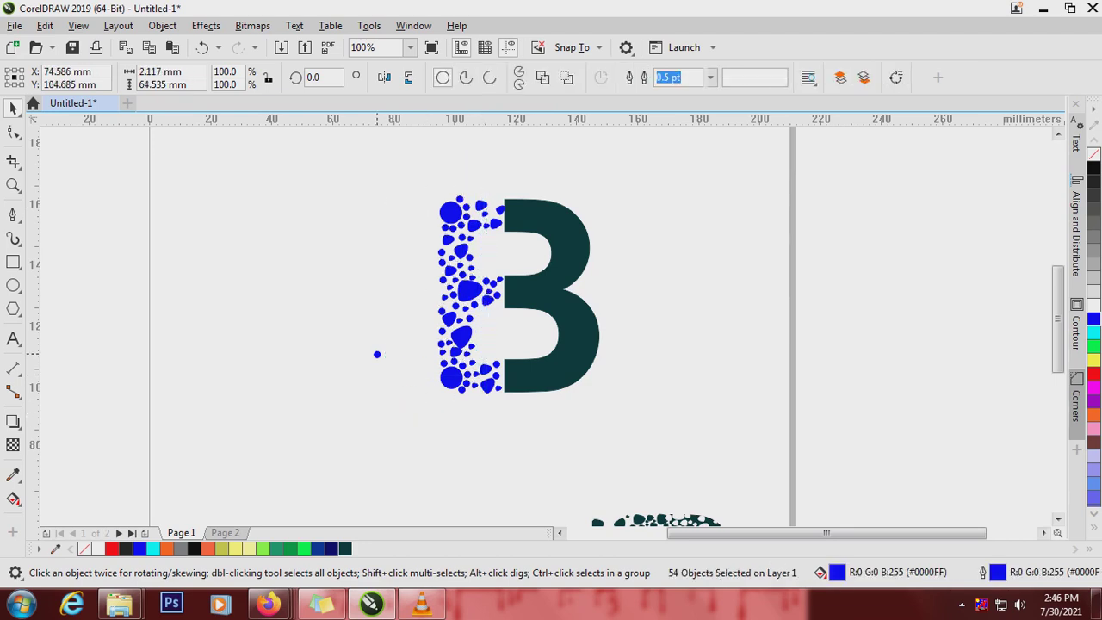
pyautogui.press('Delete')
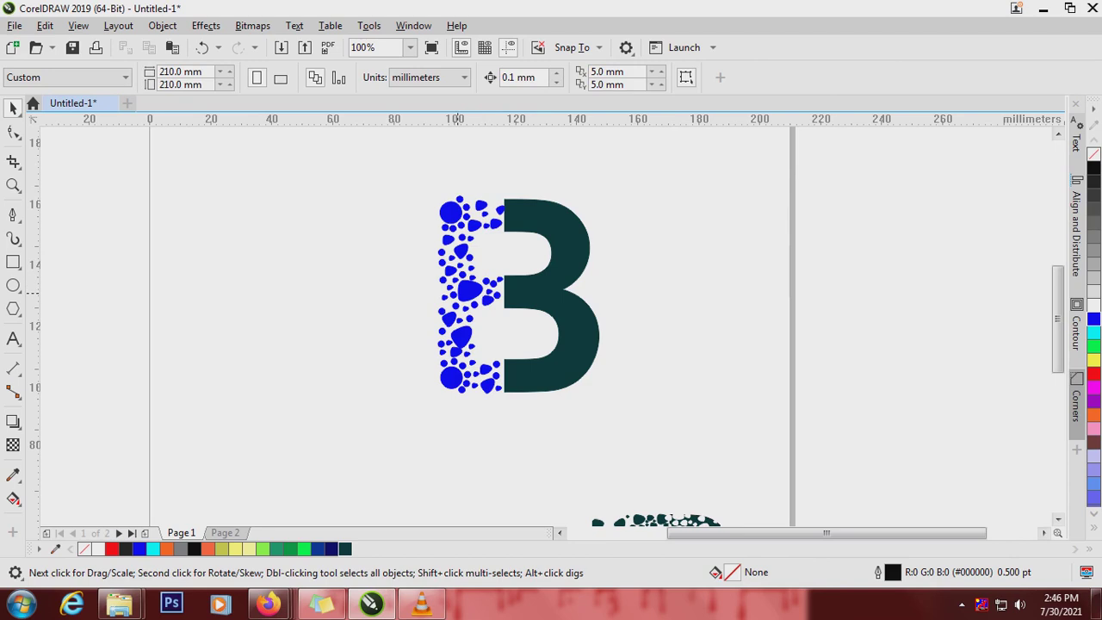
# - Draw an unfilled ellipse about 86.5 mm wide and 78.8 mm high around the whole letter
pyautogui.moveTo(329, 175)
pyautogui.mouseDown()
pyautogui.moveTo(465, 428)
pyautogui.moveTo(447, 415)
pyautogui.moveTo(467, 414)
pyautogui.mouseUp()
pyautogui.moveTo(328, 296); pyautogui.dragTo(191, 296)
pyautogui.moveTo(332, 170); pyautogui.dragTo(368, 167)
pyautogui.moveTo(186, 293); pyautogui.dragTo(198, 293)
pyautogui.moveTo(334, 291); pyautogui.dragTo(334, 292)
pyautogui.moveTo(469, 292); pyautogui.dragTo(638, 302)
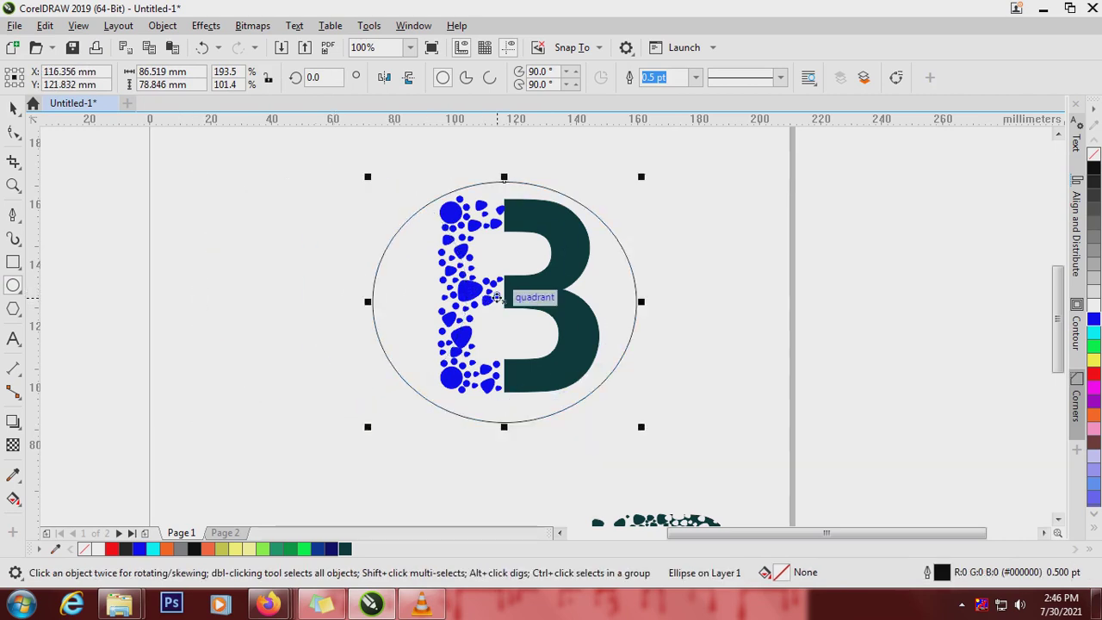
pyautogui.moveTo(496, 297); pyautogui.dragTo(676, 305)
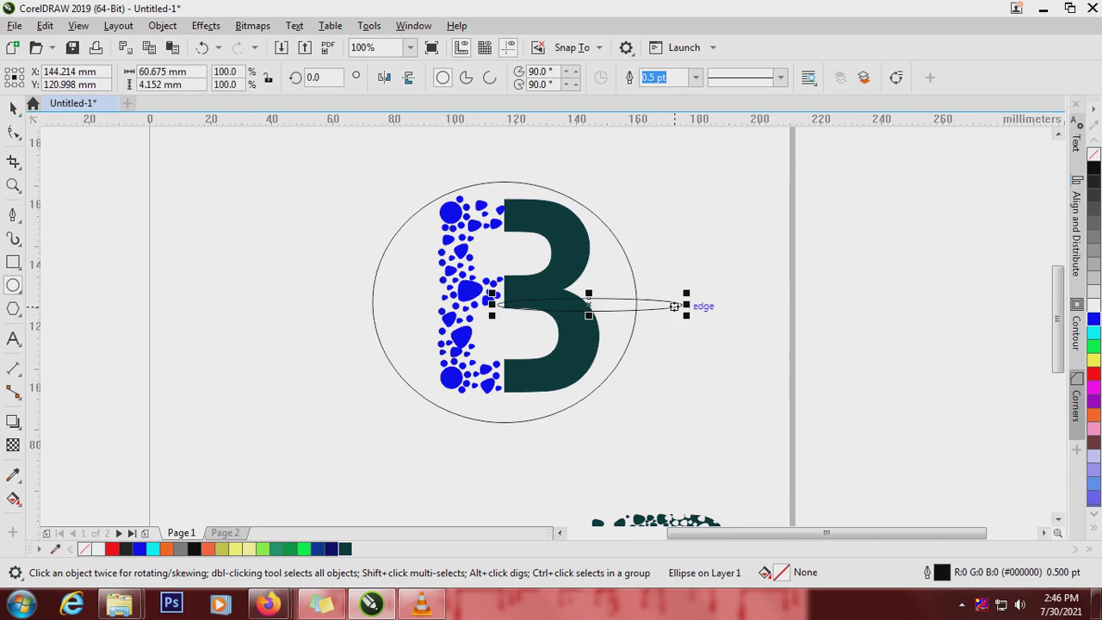
pyautogui.hotkey('ctrl', 'z')
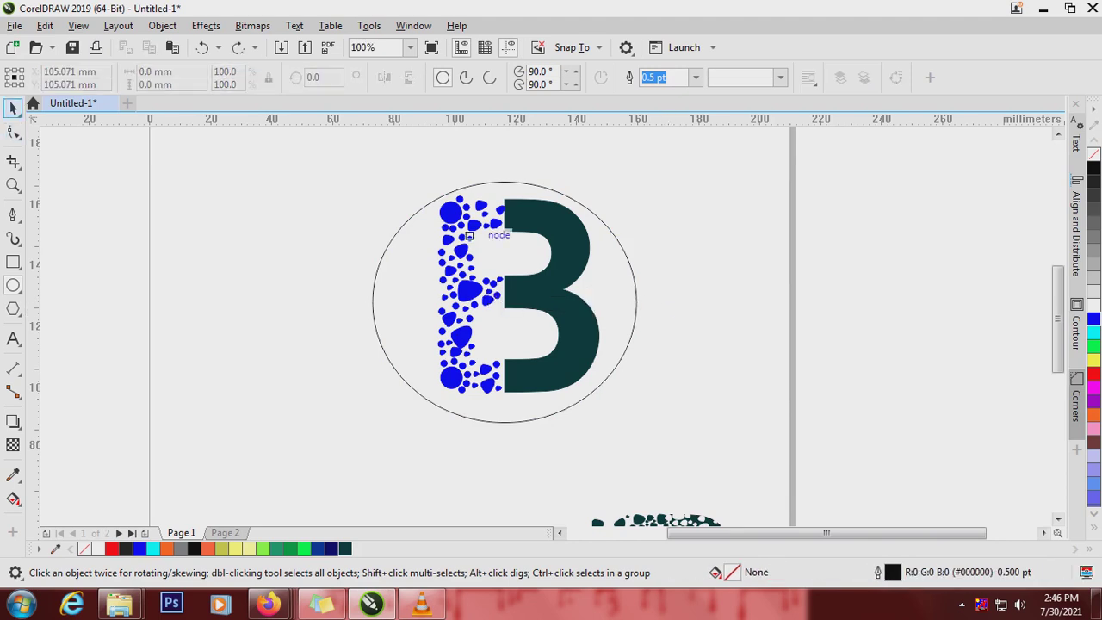
# - Move the ellipse so that it is centred horizontally on the blue stem shapes
pyautogui.moveTo(430, 202); pyautogui.dragTo(623, 189)
pyautogui.moveTo(365, 154); pyautogui.dragTo(485, 410)
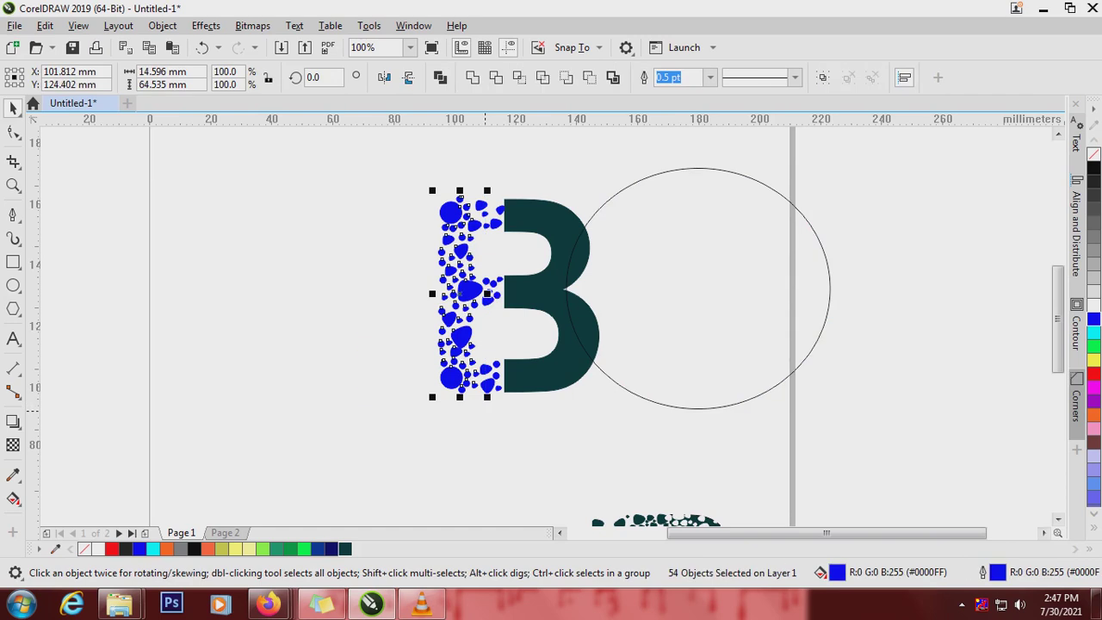
pyautogui.click(712, 296)
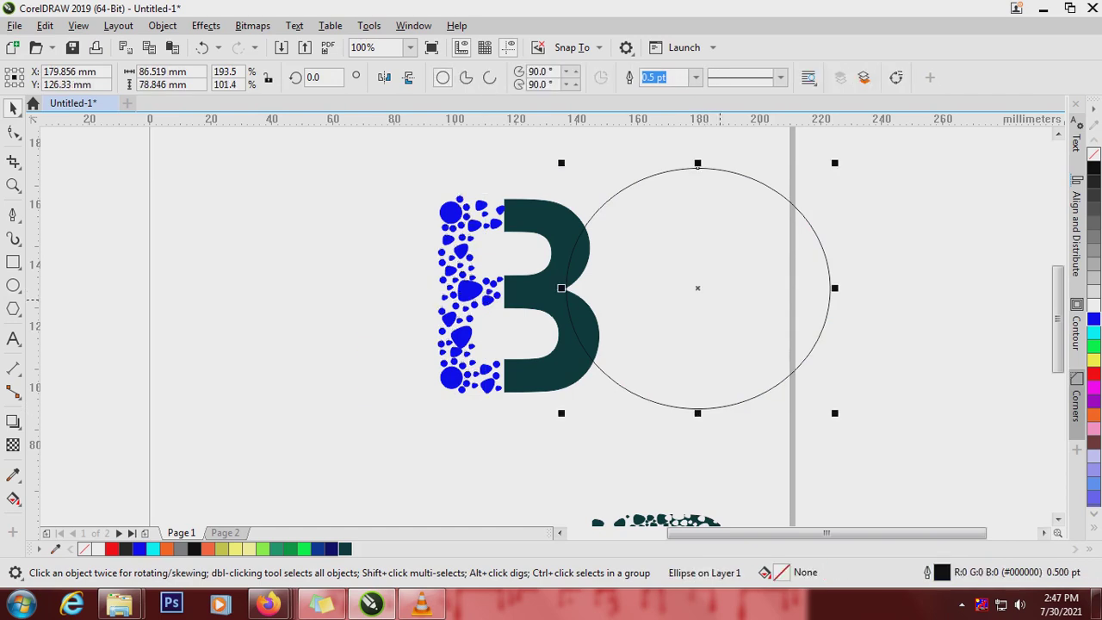
pyautogui.moveTo(698, 286); pyautogui.dragTo(458, 305)
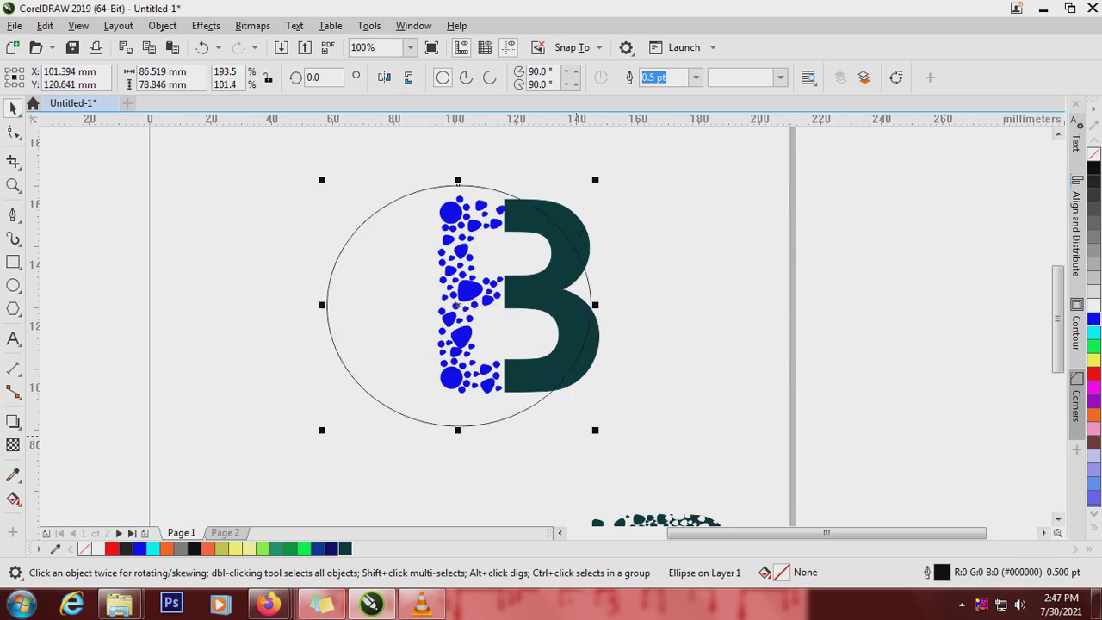
# - Reduce the ellipse's height to about 67.9 mm and nudge it down to a centre height of 123.7 mm
pyautogui.moveTo(457, 424); pyautogui.dragTo(458, 391)
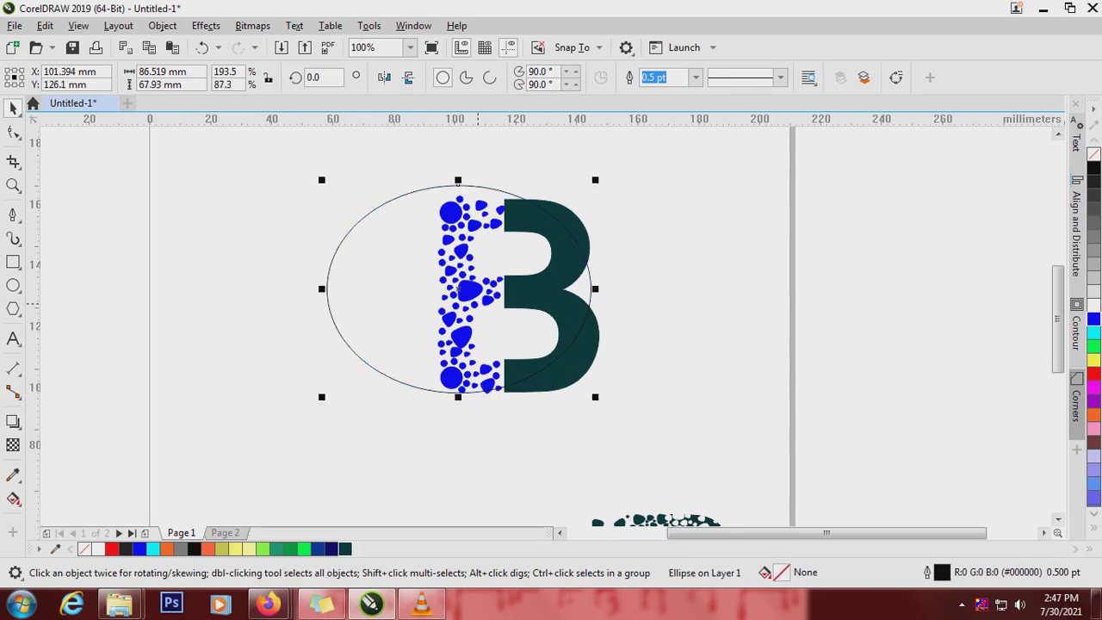
pyautogui.press('Down')
pyautogui.press('Down')
pyautogui.press('Down')
pyautogui.press('Down')
pyautogui.press('Down')
pyautogui.press('Down')
pyautogui.press('Down')
pyautogui.press('Down')
pyautogui.press('Down')
pyautogui.press('Down')
pyautogui.press('Down')
pyautogui.press('Down')
pyautogui.press('Down')
pyautogui.press('Down')
pyautogui.press('Down')
pyautogui.press('Down')
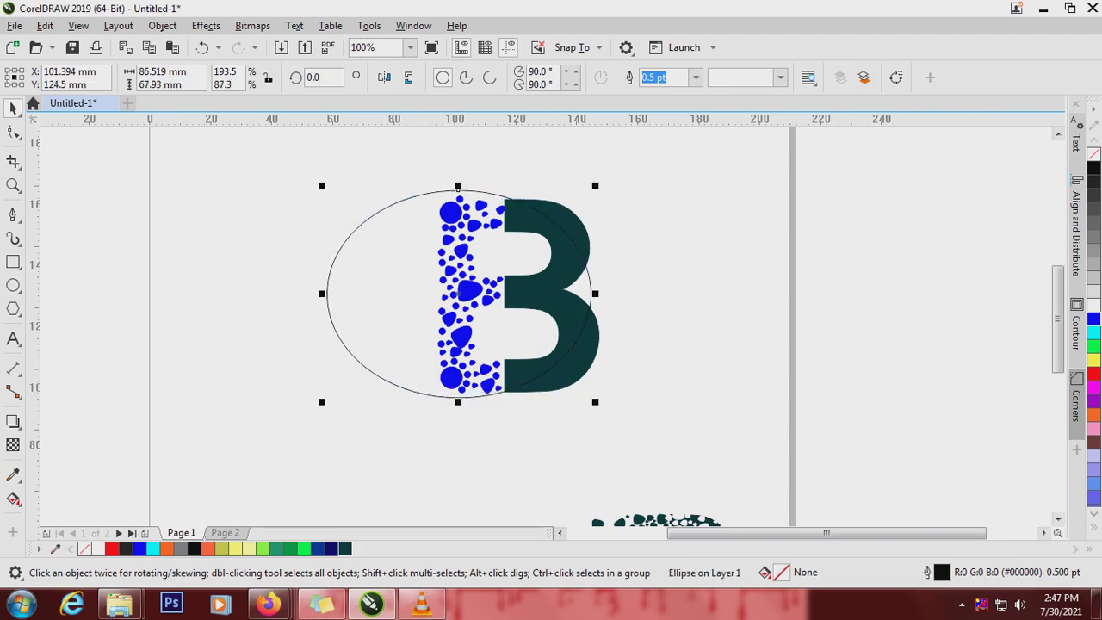
pyautogui.press('Down')
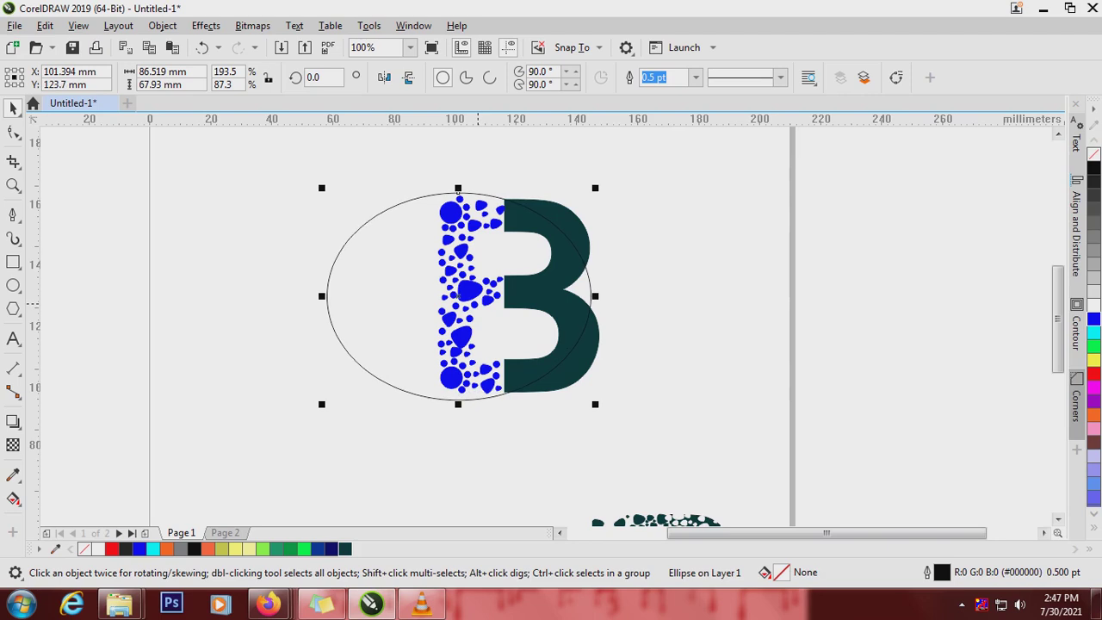
pyautogui.press('Escape')
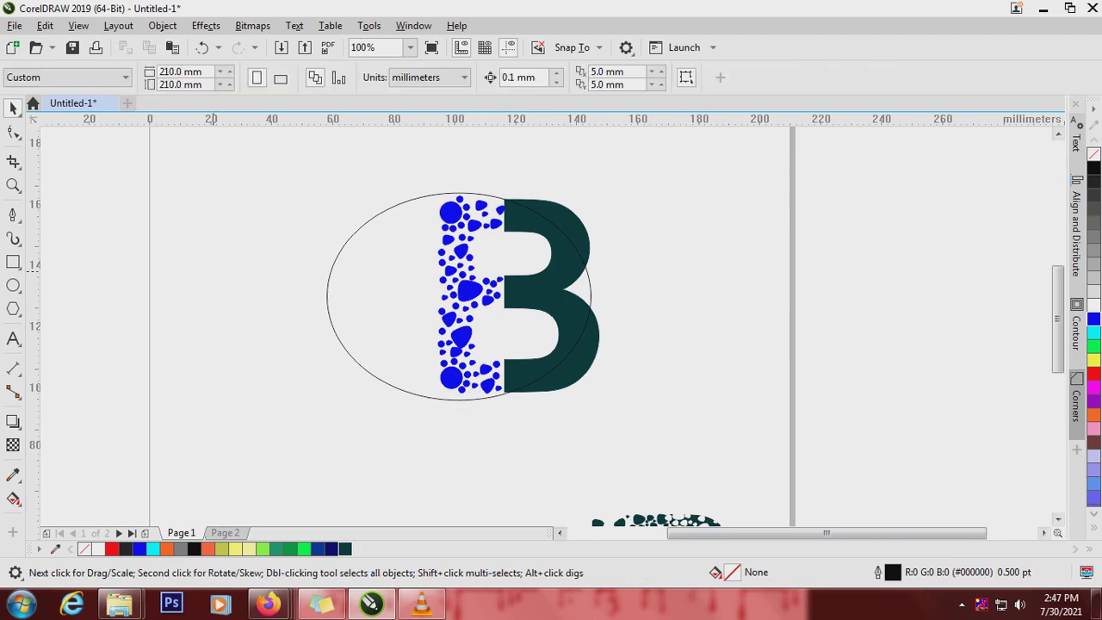
# - Place a copy of the blue stem shapes about 14 mm to the left of the originals
pyautogui.moveTo(275, 172); pyautogui.dragTo(526, 420)
pyautogui.moveTo(464, 294); pyautogui.dragTo(432, 291)
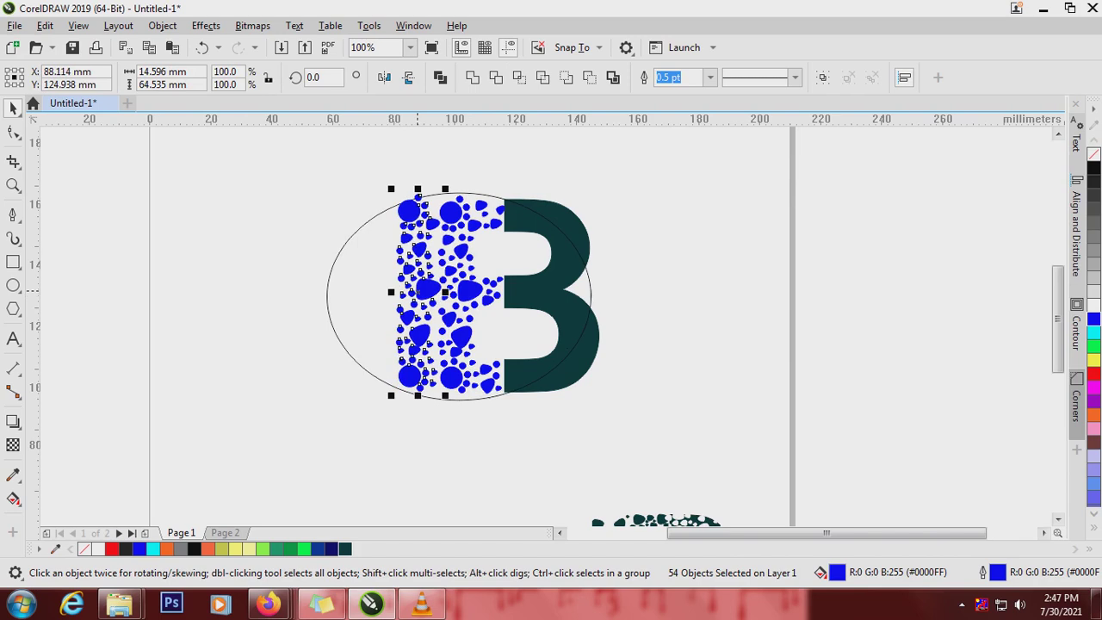
pyautogui.scroll(2, 410, 292)
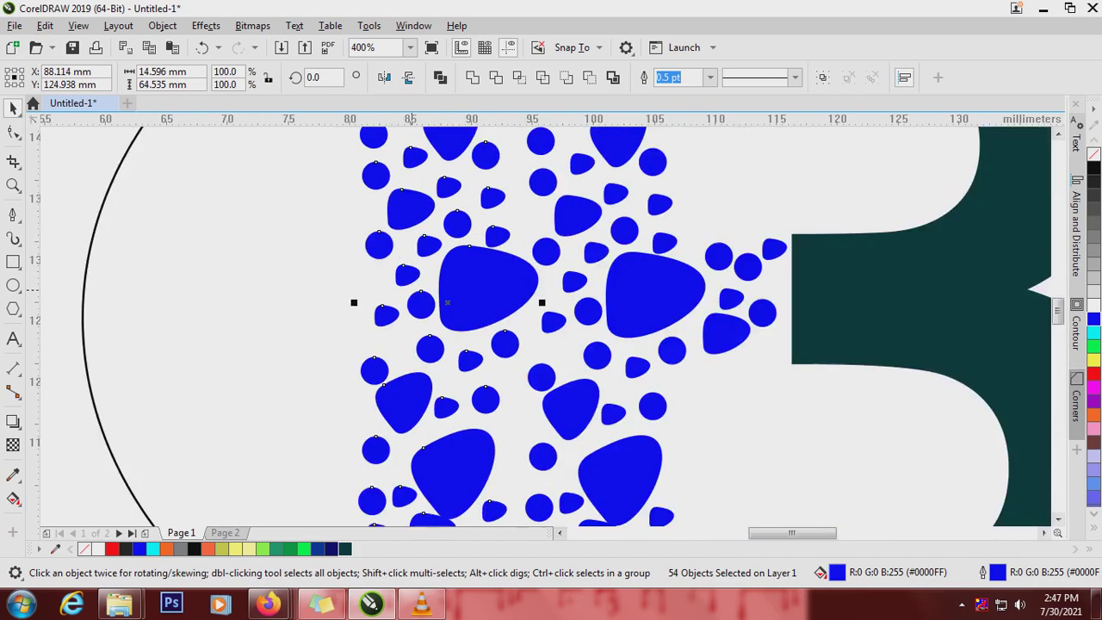
pyautogui.scroll(-1, 409, 292)
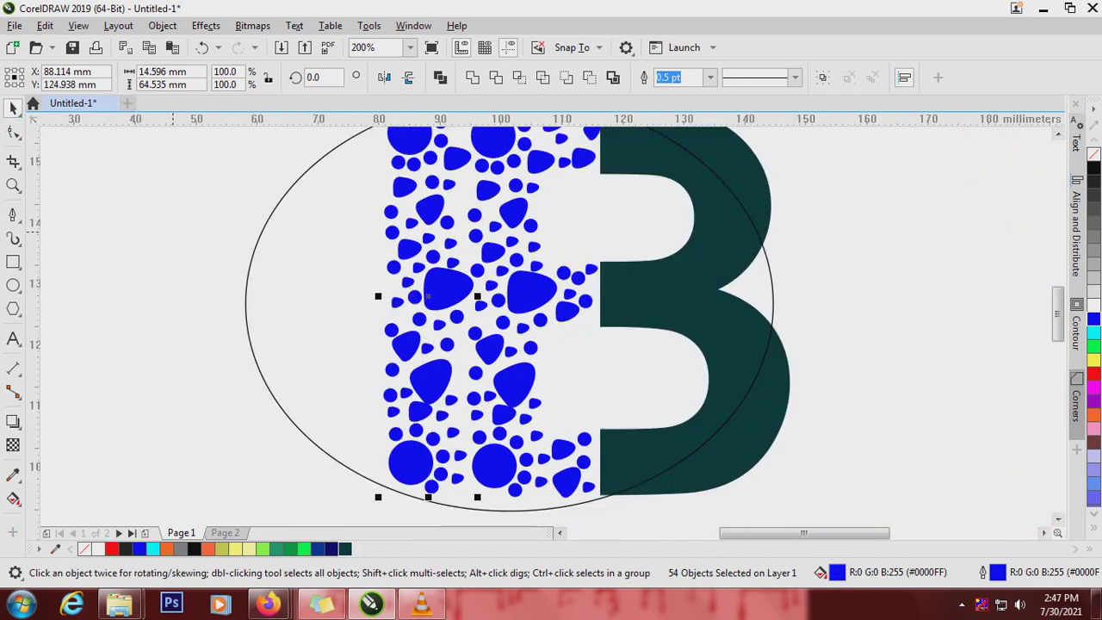
pyautogui.scroll(-1, 177, 293)
# - Move the ellipse away from the letter to the lower right
pyautogui.click(217, 246)
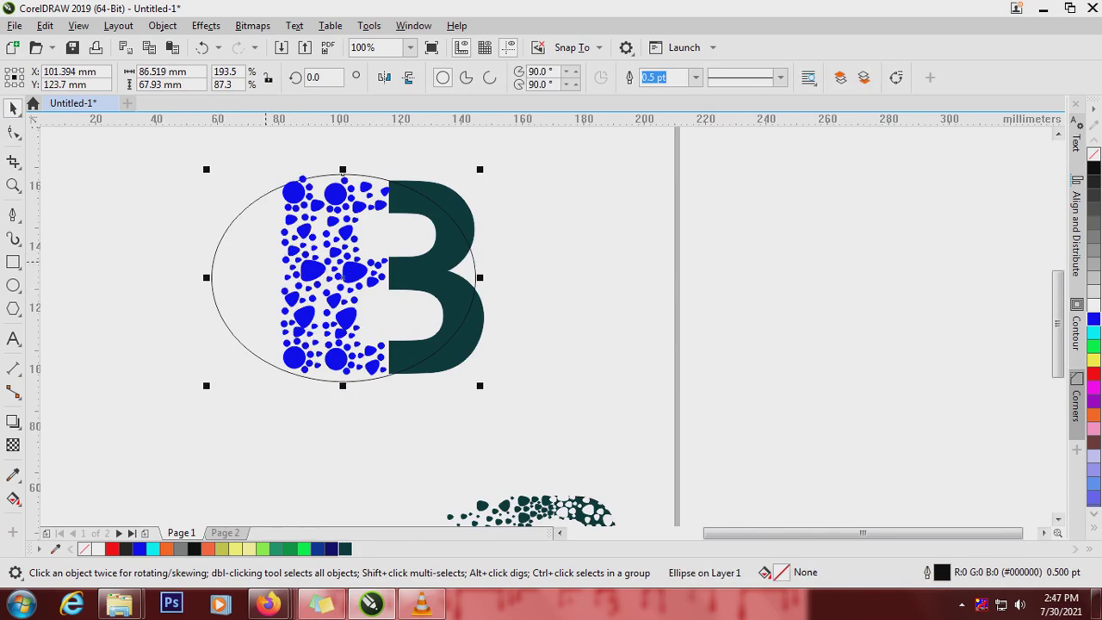
pyautogui.moveTo(477, 267); pyautogui.dragTo(815, 356)
# - Scatter the upper copied pebbles and circles into a loose rounded outline, moving the large circle out to the left
pyautogui.scroll(1, 247, 224)
pyautogui.click(333, 234)
pyautogui.moveTo(333, 233); pyautogui.dragTo(293, 275)
pyautogui.moveTo(327, 207)
pyautogui.mouseDown()
pyautogui.moveTo(320, 232)
pyautogui.moveTo(335, 208)
pyautogui.moveTo(311, 209)
pyautogui.mouseUp()
pyautogui.moveTo(357, 256); pyautogui.dragTo(300, 328)
pyautogui.moveTo(334, 292); pyautogui.dragTo(339, 210)
pyautogui.moveTo(356, 151); pyautogui.dragTo(281, 216)
pyautogui.press('Escape')
pyautogui.moveTo(355, 151); pyautogui.dragTo(349, 188)
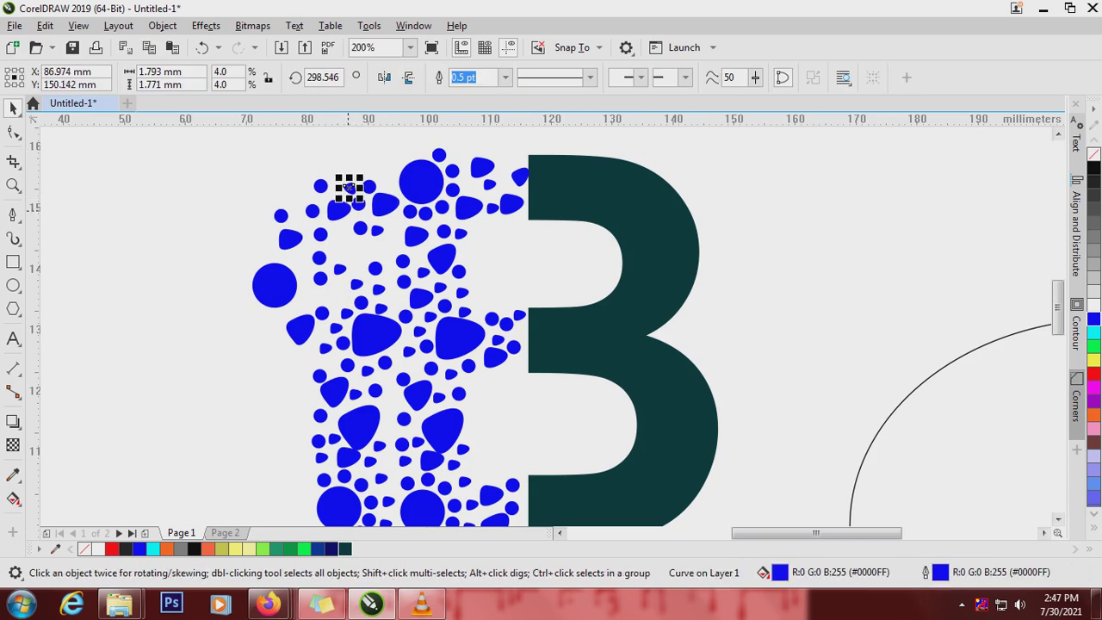
# - Scatter the lower copied shapes outward, moving the large circle out to the left and enlarging one small circle to 2.71 mm
pyautogui.scroll(-2, 348, 209)
pyautogui.scroll(1, 334, 291)
pyautogui.moveTo(364, 274); pyautogui.dragTo(335, 224)
pyautogui.moveTo(375, 285); pyautogui.dragTo(355, 262)
pyautogui.scroll(1, 310, 246)
pyautogui.moveTo(447, 314); pyautogui.dragTo(347, 277)
pyautogui.moveTo(440, 279); pyautogui.dragTo(401, 276)
pyautogui.click(460, 306)
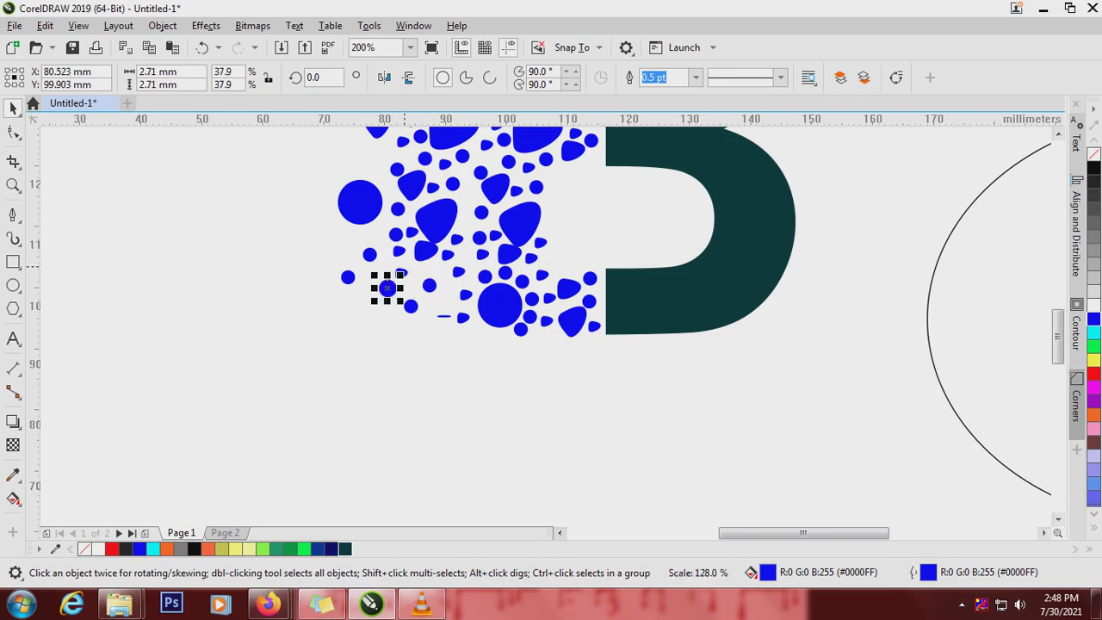
pyautogui.click(401, 274)
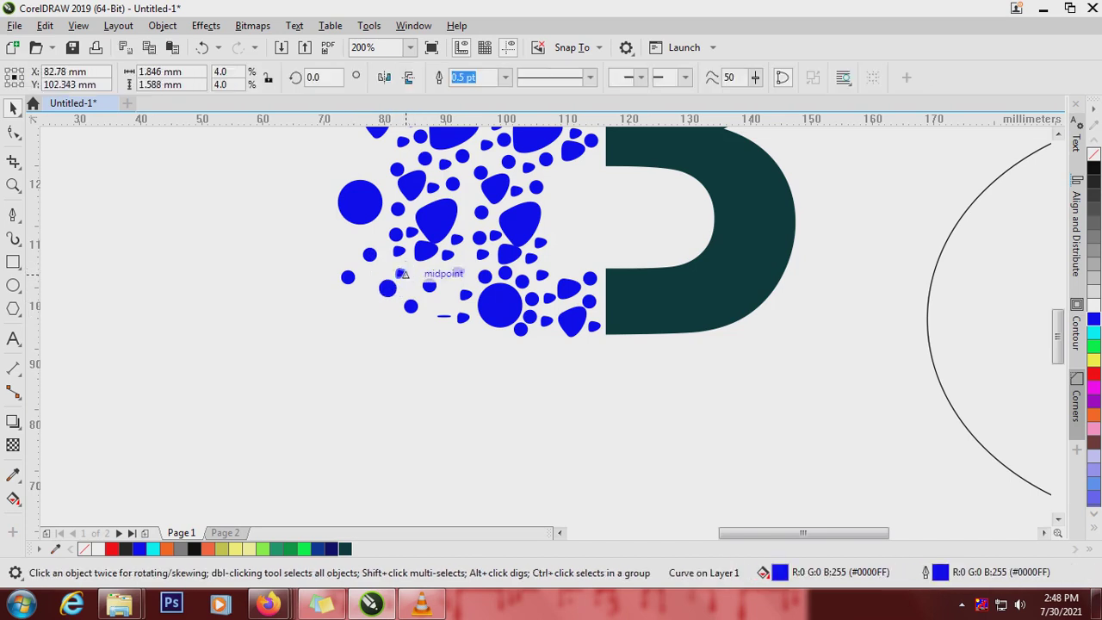
# - Spread the middle copied circles and small pebbles outward and delete the mid-sized pebble at their outer edge
pyautogui.scroll(-1, 386, 236)
pyautogui.scroll(1, 324, 166)
pyautogui.moveTo(459, 239); pyautogui.dragTo(387, 223)
pyautogui.moveTo(465, 212)
pyautogui.mouseDown()
pyautogui.moveTo(428, 226)
pyautogui.moveTo(446, 243)
pyautogui.moveTo(469, 219)
pyautogui.mouseUp()
pyautogui.moveTo(460, 177); pyautogui.dragTo(466, 196)
pyautogui.moveTo(459, 142); pyautogui.dragTo(459, 148)
pyautogui.moveTo(443, 191); pyautogui.dragTo(400, 194)
pyautogui.scroll(-1, 418, 201)
pyautogui.scroll(1, 406, 199)
pyautogui.press('Delete')
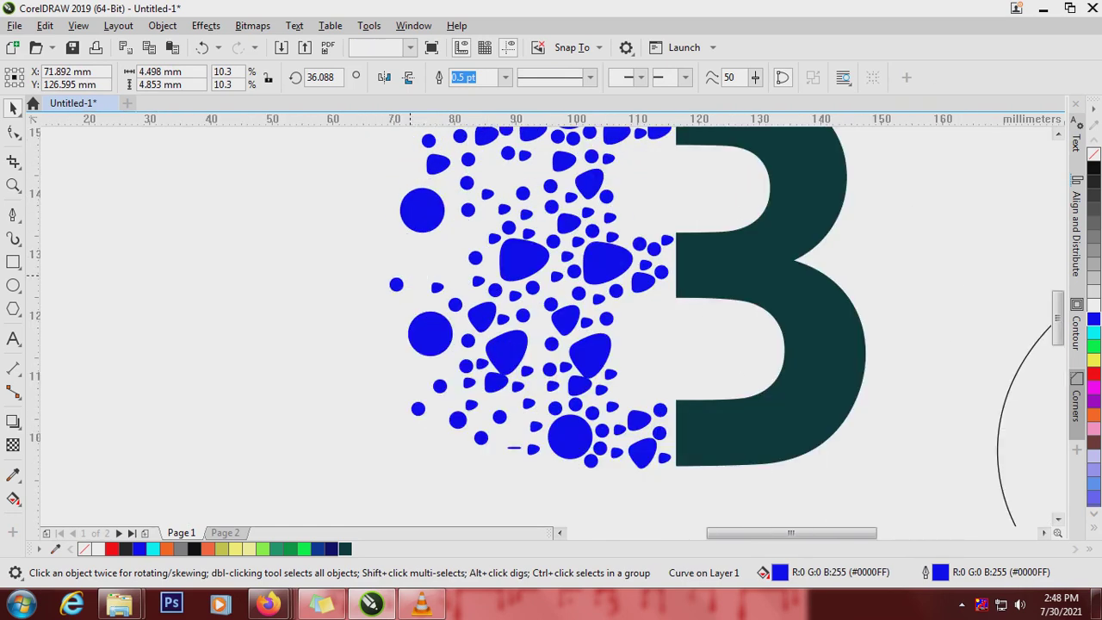
# - Rearrange the small circles and pebbles around and below the upper left large circle to spread them more loosely
pyautogui.click(434, 258)
pyautogui.hotkey('ctrl', 'z')
pyautogui.moveTo(490, 234); pyautogui.dragTo(471, 246)
pyautogui.moveTo(504, 210); pyautogui.dragTo(491, 180)
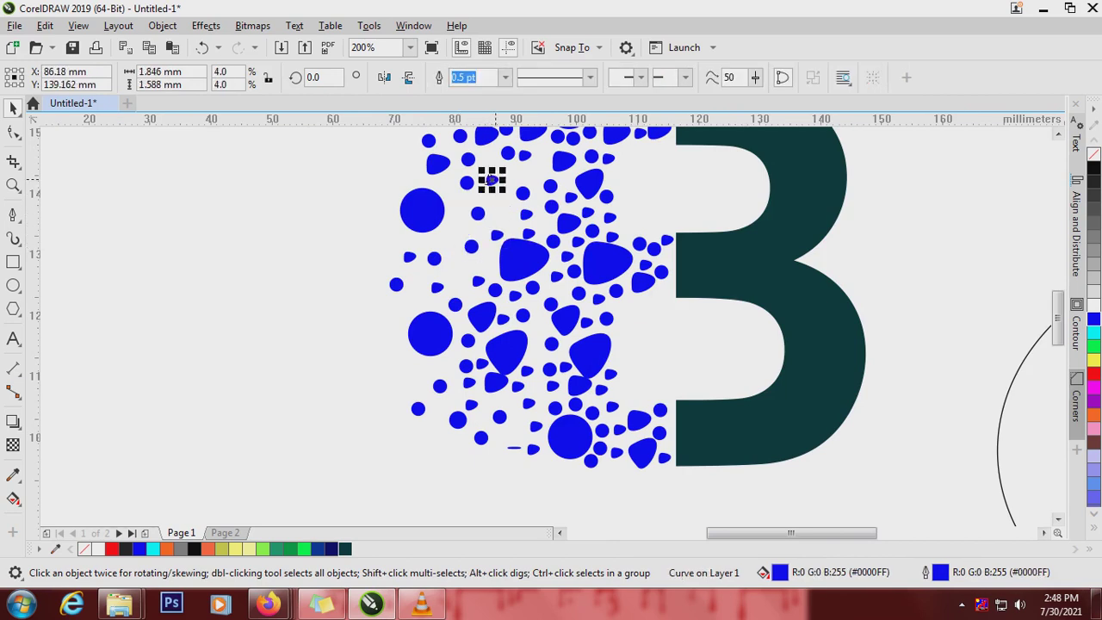
pyautogui.scroll(-2, 504, 191)
pyautogui.scroll(2, 492, 180)
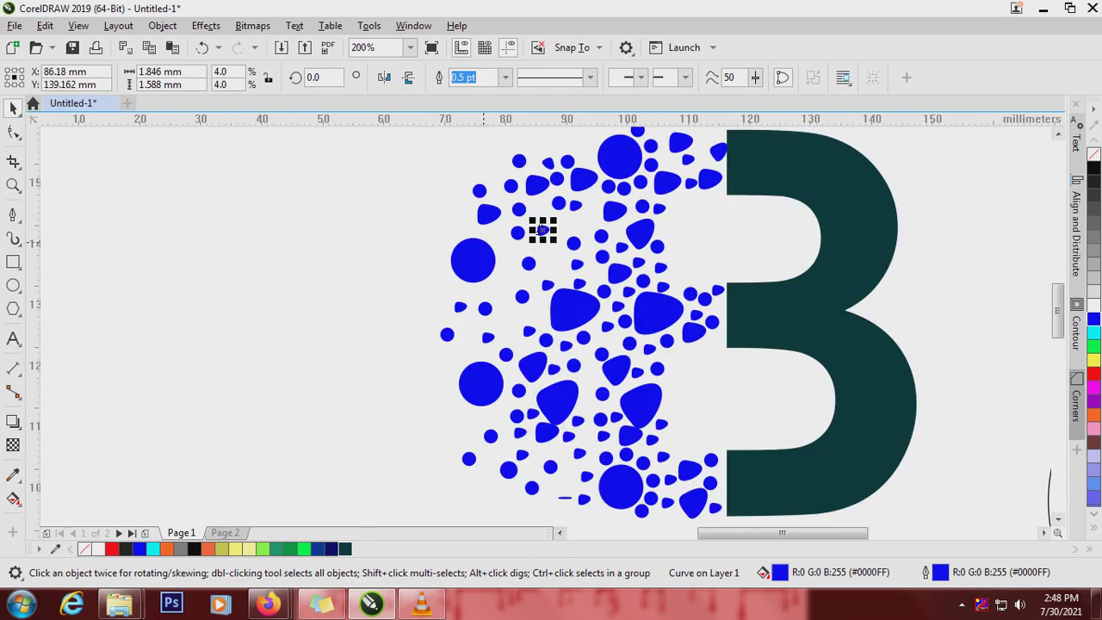
# - Copy small pebbles into the gaps below the upper left large circle and two small circles above it
pyautogui.moveTo(540, 229); pyautogui.dragTo(461, 228)
pyautogui.rightClick(553, 279)
pyautogui.rightClick(462, 229)
pyautogui.moveTo(519, 209); pyautogui.dragTo(460, 204)
pyautogui.rightClick(460, 204)
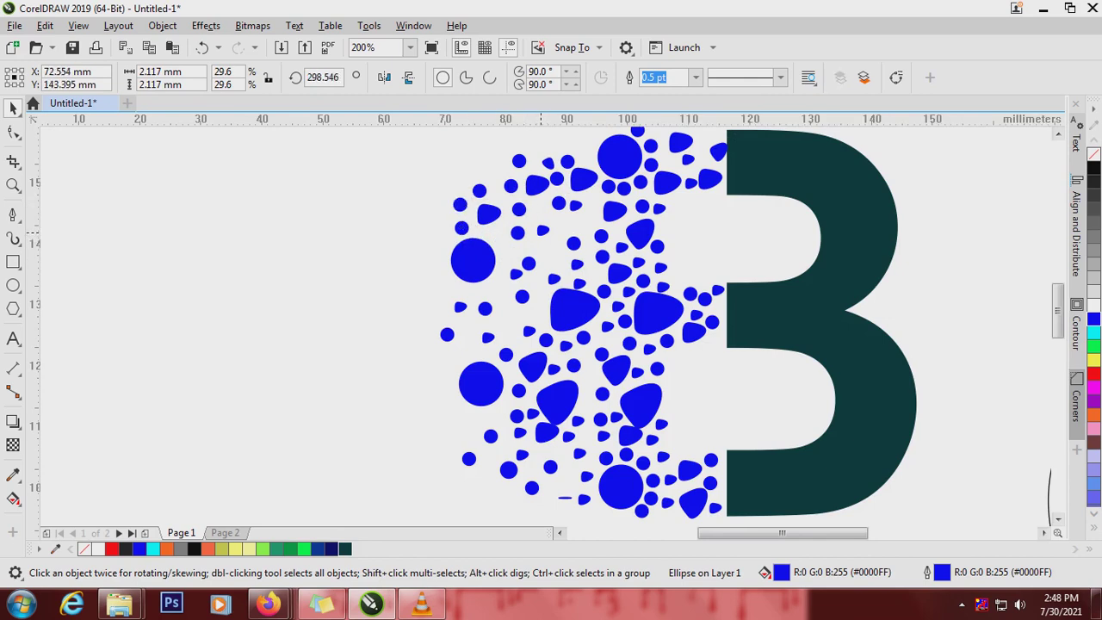
# - Fill the gaps between the two left large circles with copied small circles and pebbles, and place one circle beneath the lower one
pyautogui.click(513, 249)
pyautogui.moveTo(513, 249); pyautogui.dragTo(471, 427)
pyautogui.rightClick(553, 256)
pyautogui.rightClick(466, 337)
pyautogui.rightClick(471, 427)
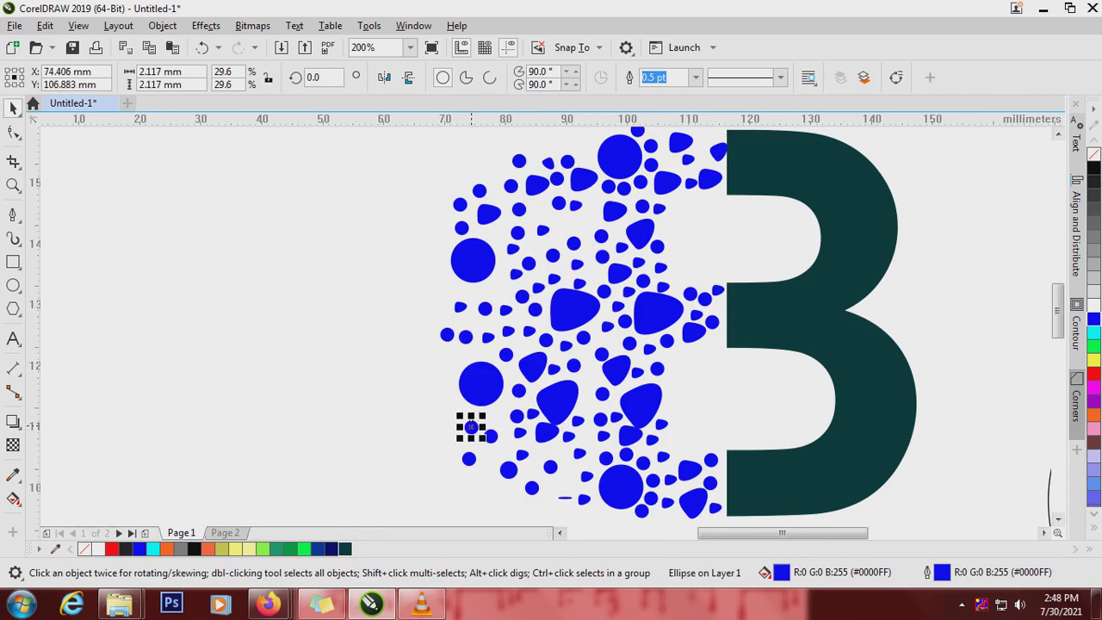
pyautogui.scroll(-2, 542, 388)
pyautogui.scroll(2, 610, 386)
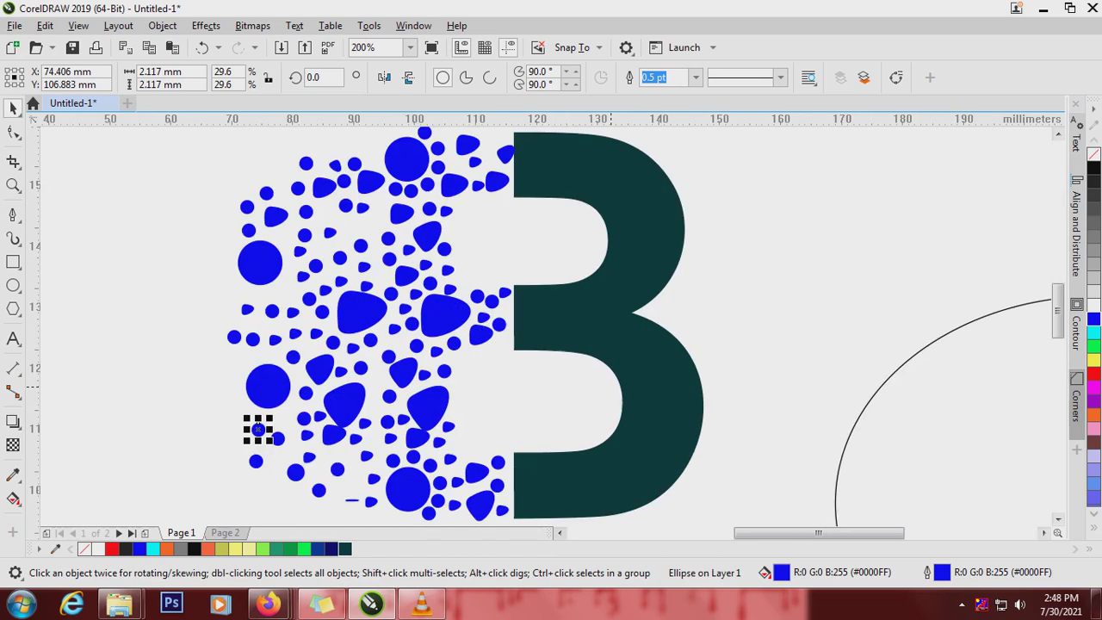
# - Copy a small pebble into the upper middle gap and ring the topmost large circle with copied small circles
pyautogui.click(354, 224)
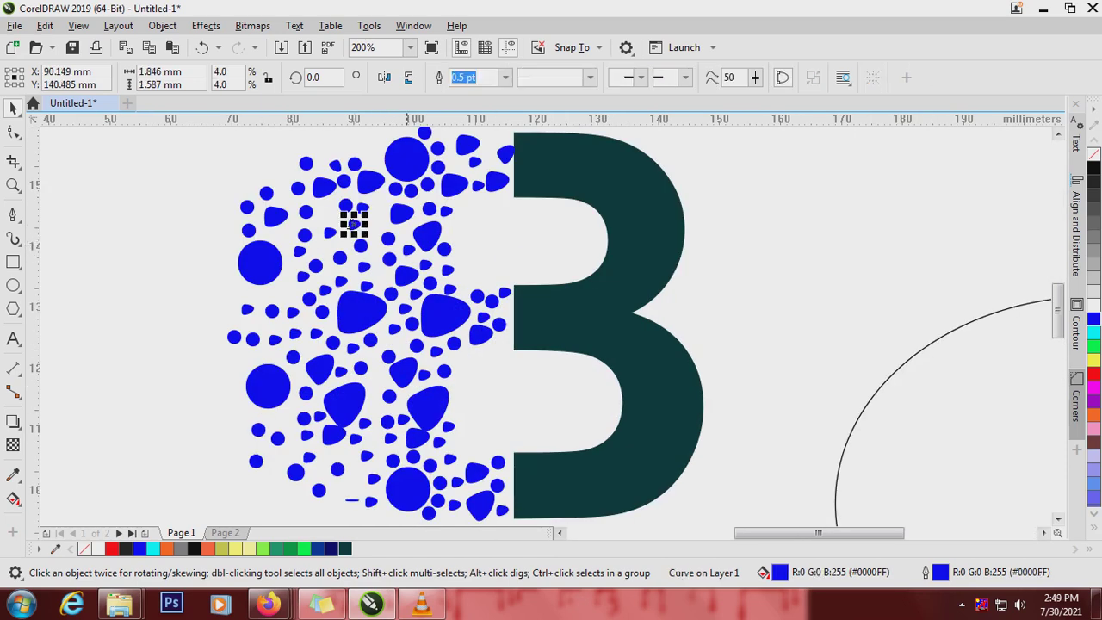
pyautogui.scroll(-1, 378, 222)
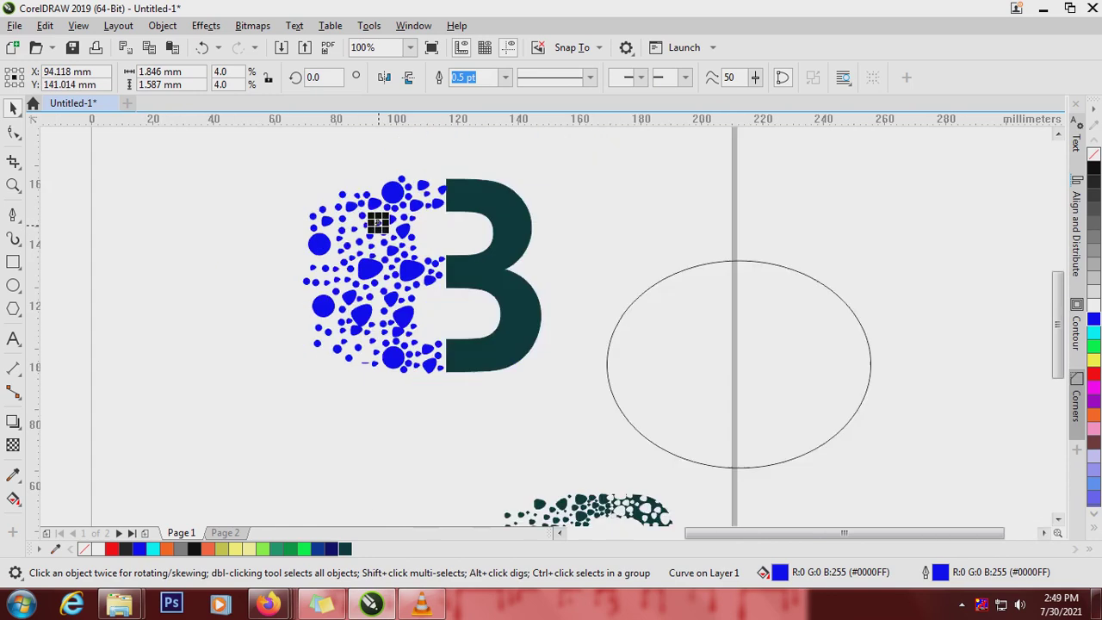
pyautogui.scroll(2, 379, 222)
pyautogui.click(346, 198)
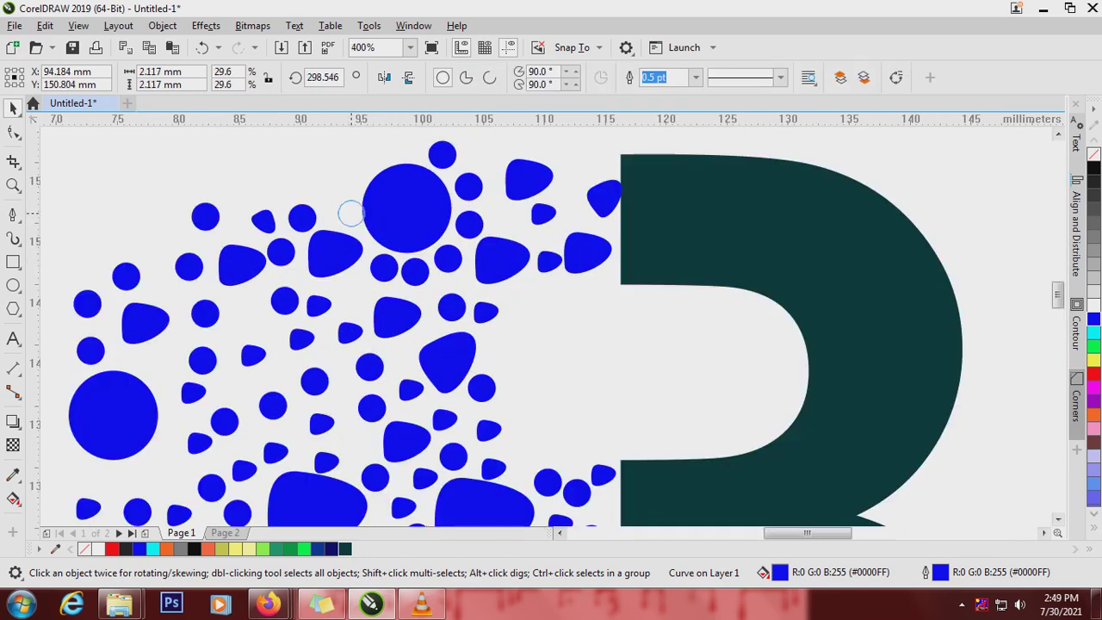
pyautogui.moveTo(346, 198); pyautogui.dragTo(399, 146)
pyautogui.rightClick(359, 162)
# - Place two copied small circles along the underside of the bottom large circle
pyautogui.scroll(-2, 379, 224)
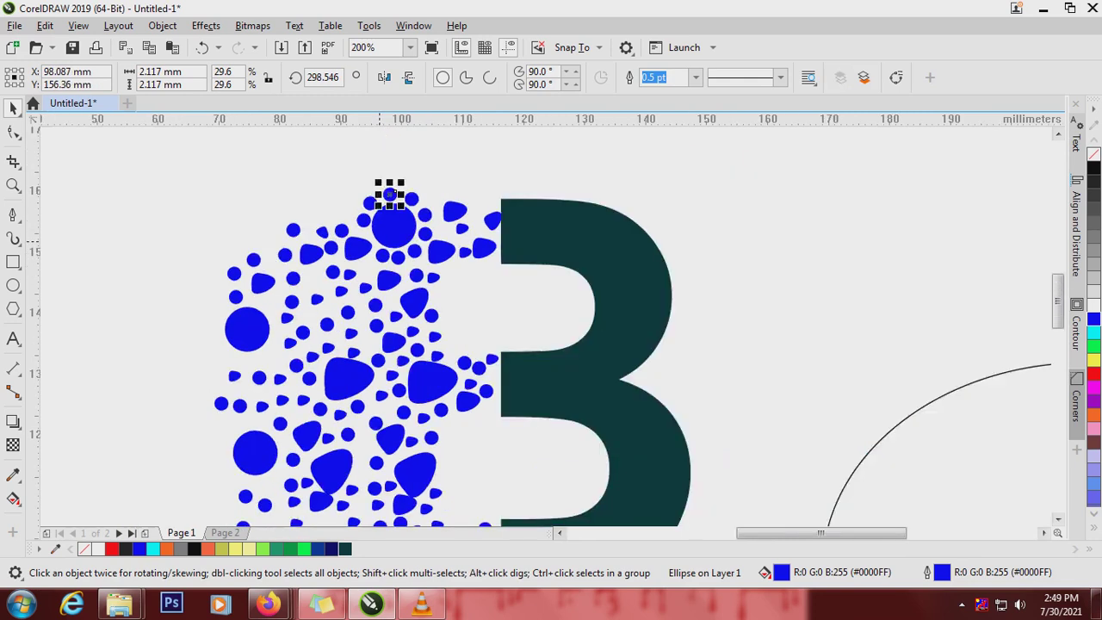
pyautogui.scroll(1, 396, 508)
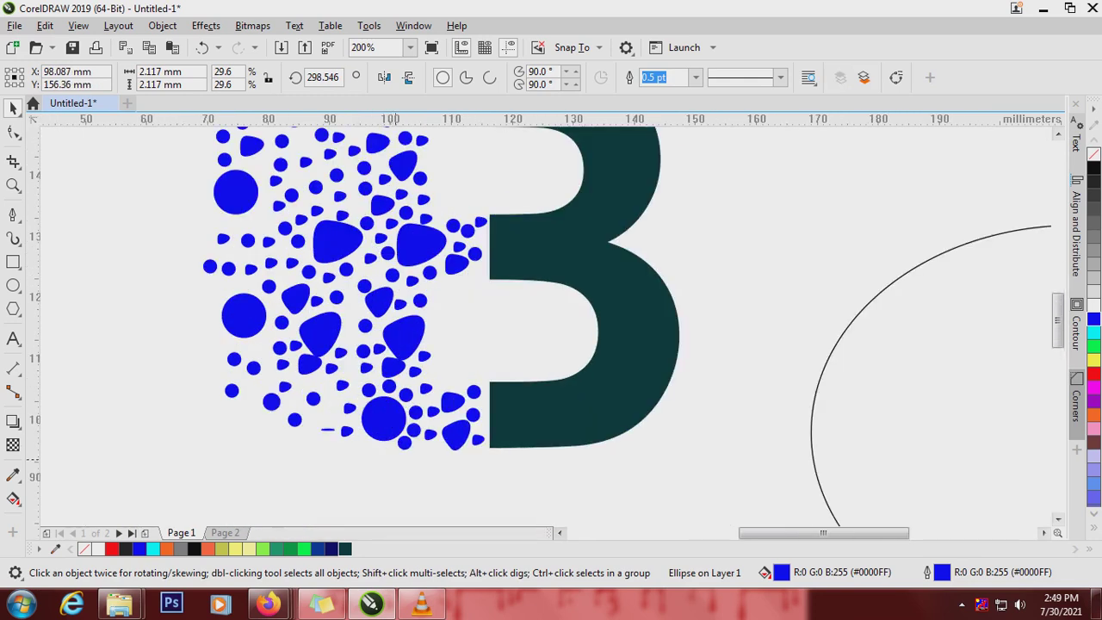
pyautogui.scroll(1, 389, 451)
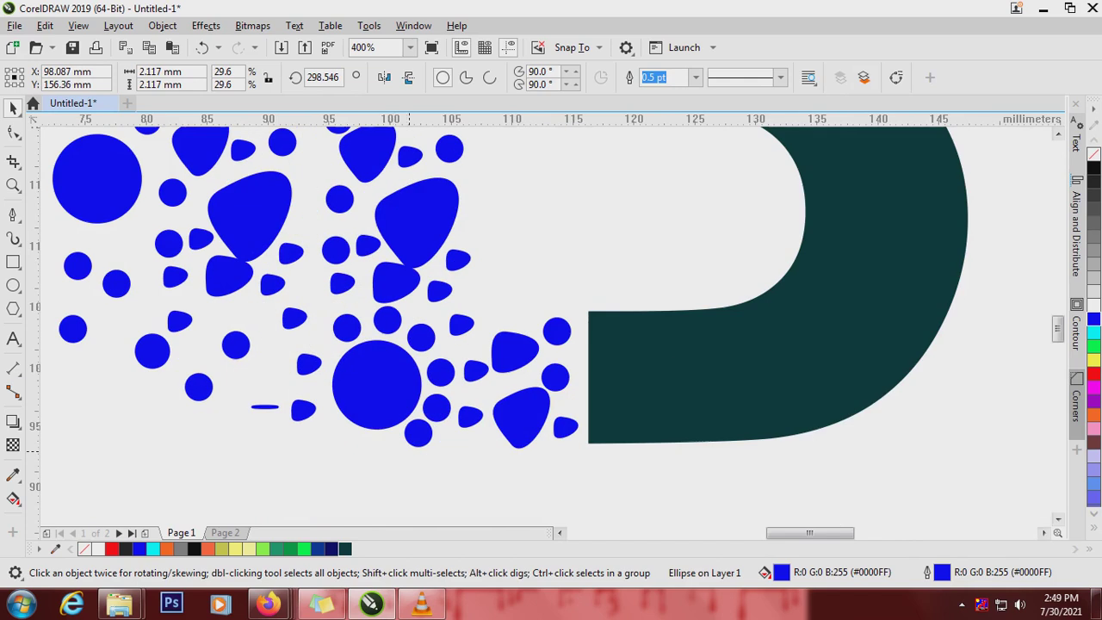
pyautogui.click(374, 444)
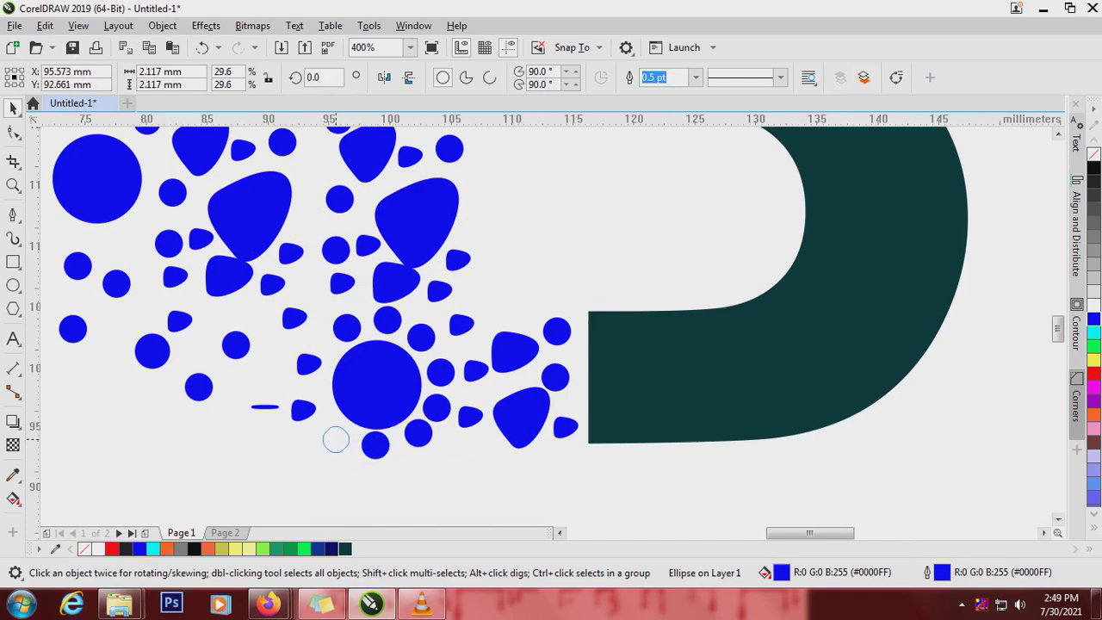
pyautogui.click(336, 440)
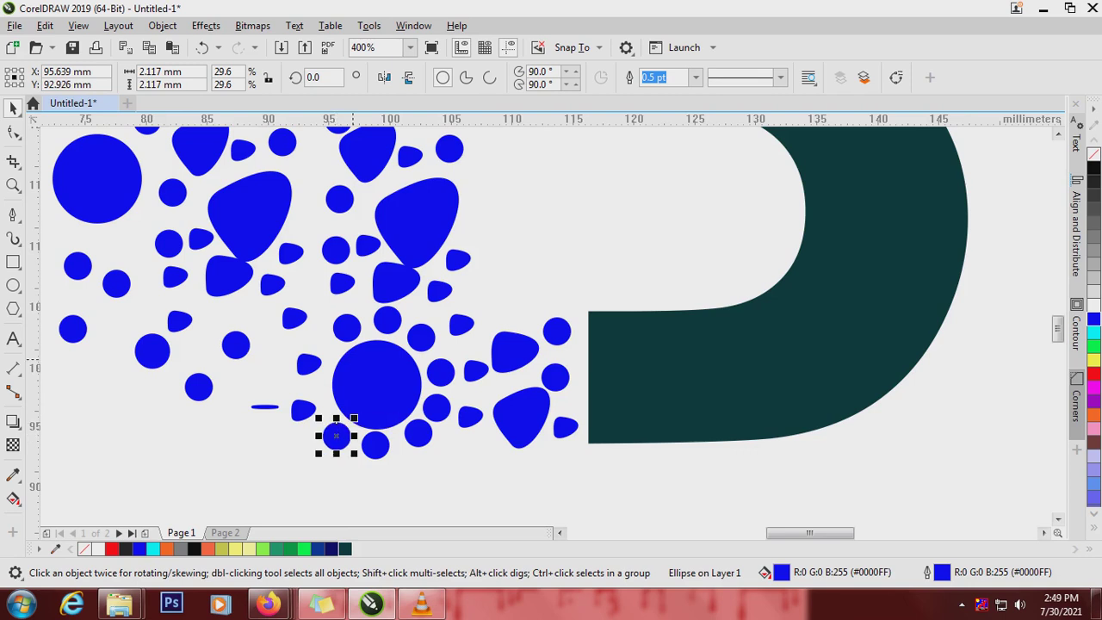
# - Delete the flattened ellipse beside the bottom large circle
pyautogui.scroll(-1, 337, 438)
pyautogui.click(305, 385)
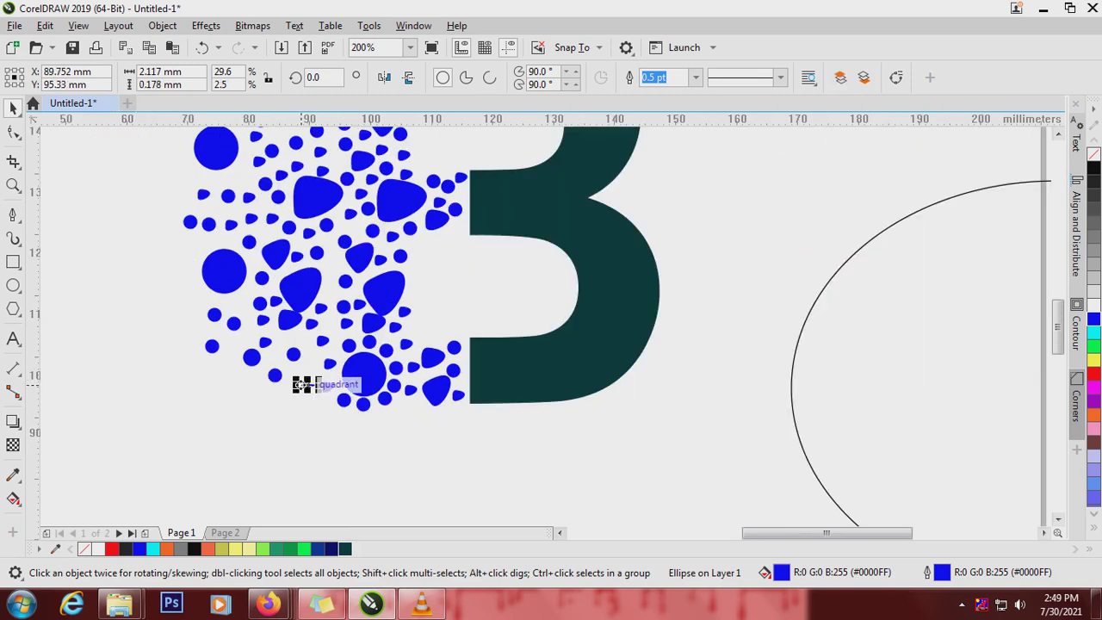
pyautogui.press('Delete')
# - Copy two small pebbles and one small circle into the gaps to the left of the bottom large circle
pyautogui.scroll(1, 306, 385)
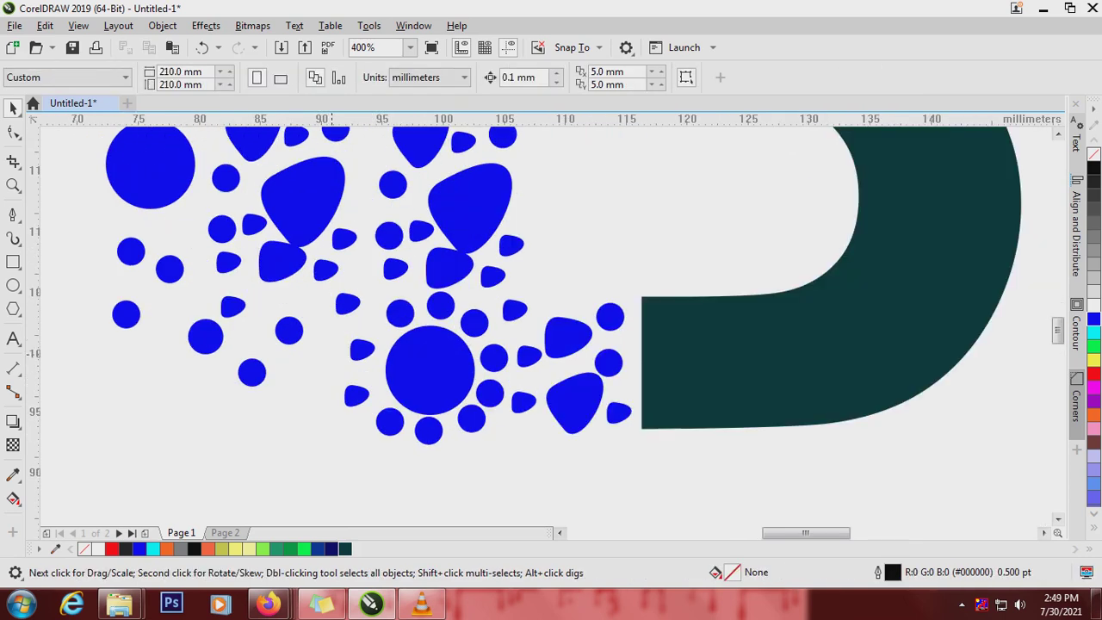
pyautogui.moveTo(361, 353); pyautogui.dragTo(299, 390)
pyautogui.rightClick(298, 390)
pyautogui.moveTo(298, 330); pyautogui.dragTo(291, 292)
pyautogui.rightClick(335, 366)
pyautogui.rightClick(291, 293)
pyautogui.scroll(-1, 323, 301)
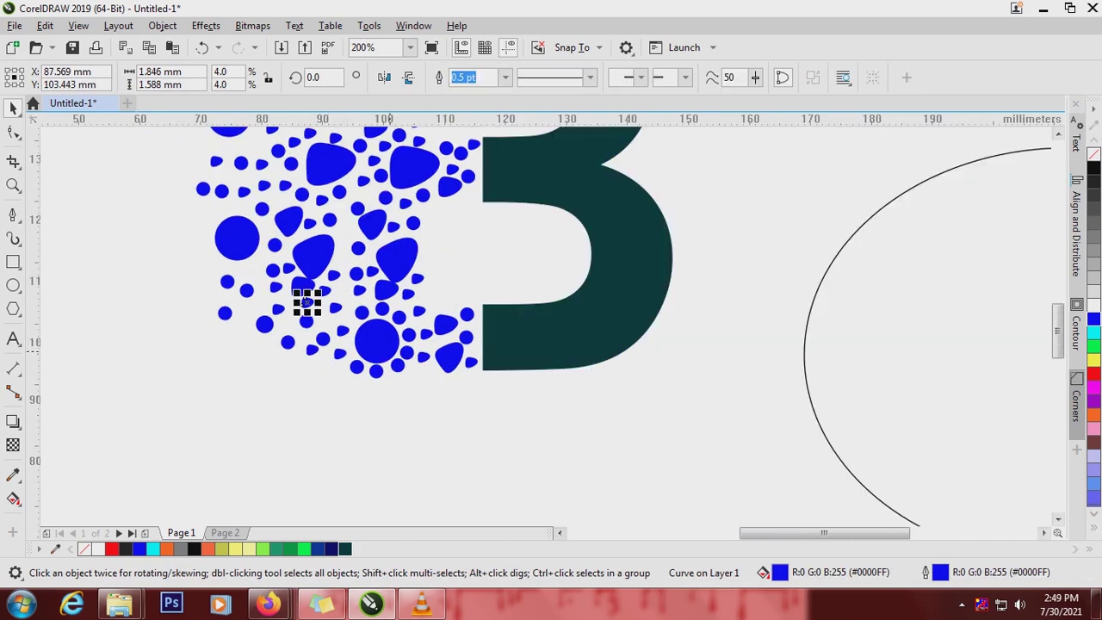
# - Color the fill and outline of the small circle directly below the bottom large circle red
pyautogui.click(375, 371)
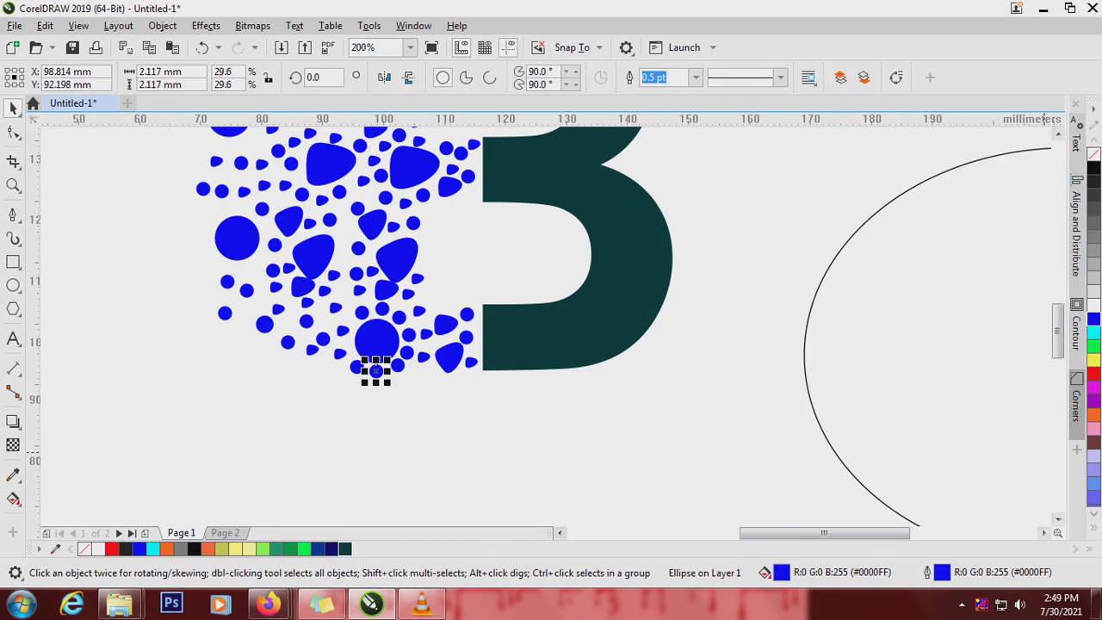
pyautogui.click(1093, 374)
pyautogui.rightClick(1093, 374)
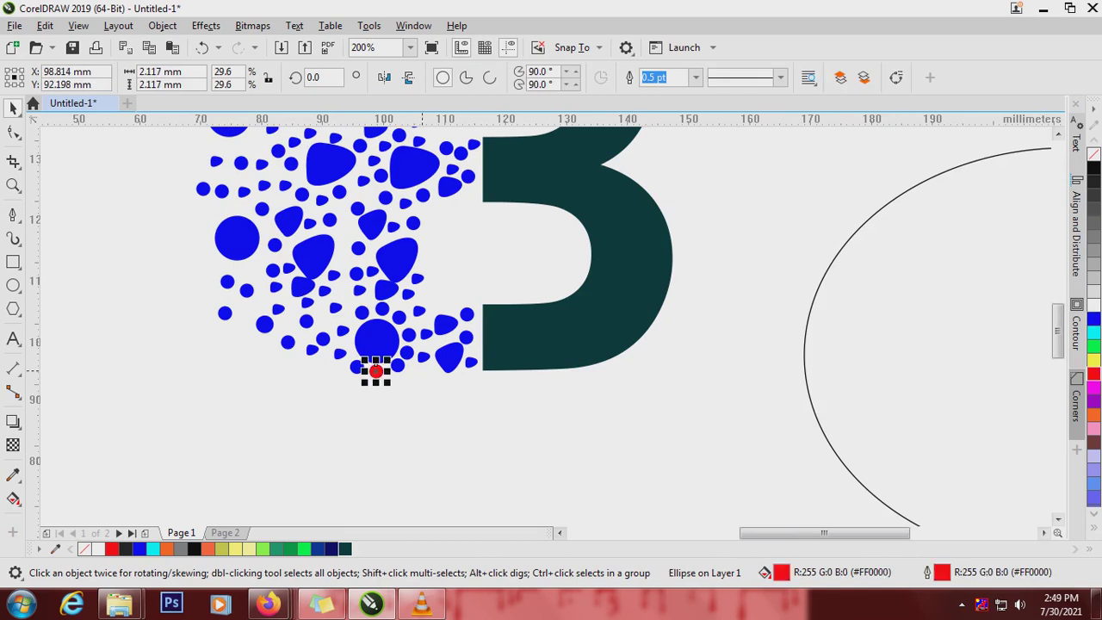
# - Select all the scattered shapes beside the letter and set their outline width to None
pyautogui.scroll(-2, 452, 419)
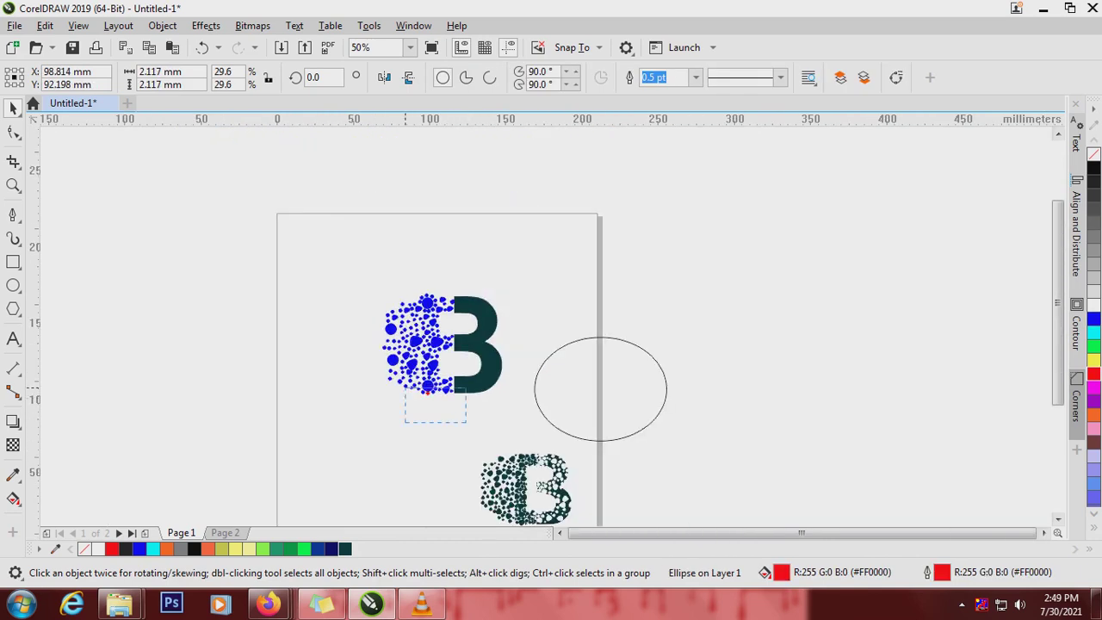
pyautogui.moveTo(375, 277); pyautogui.dragTo(375, 277)
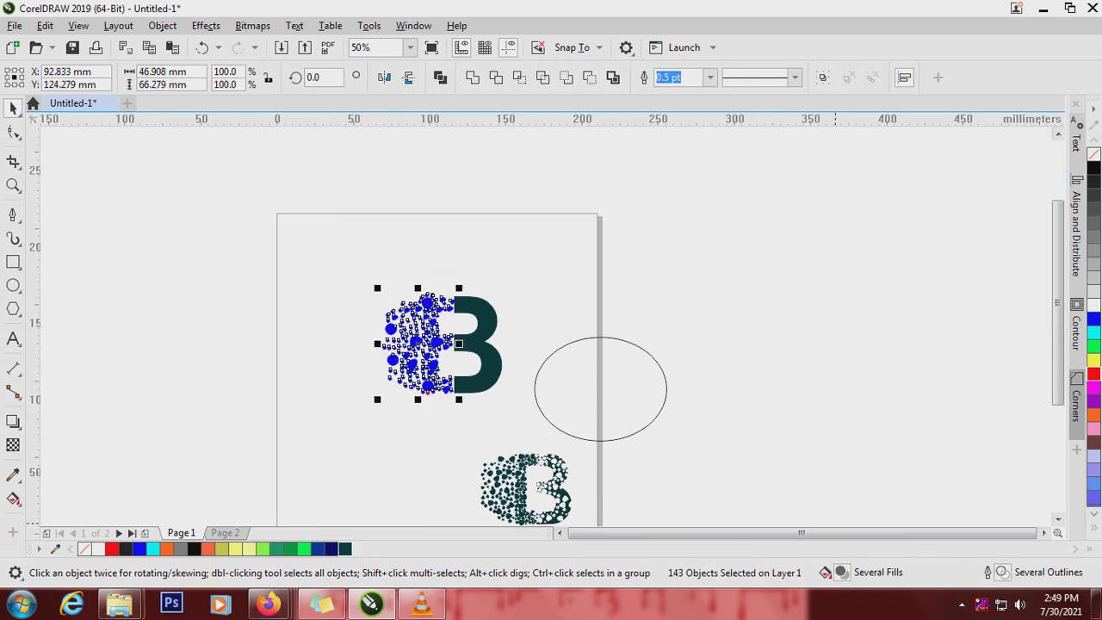
pyautogui.press('F12')
pyautogui.click(449, 241)
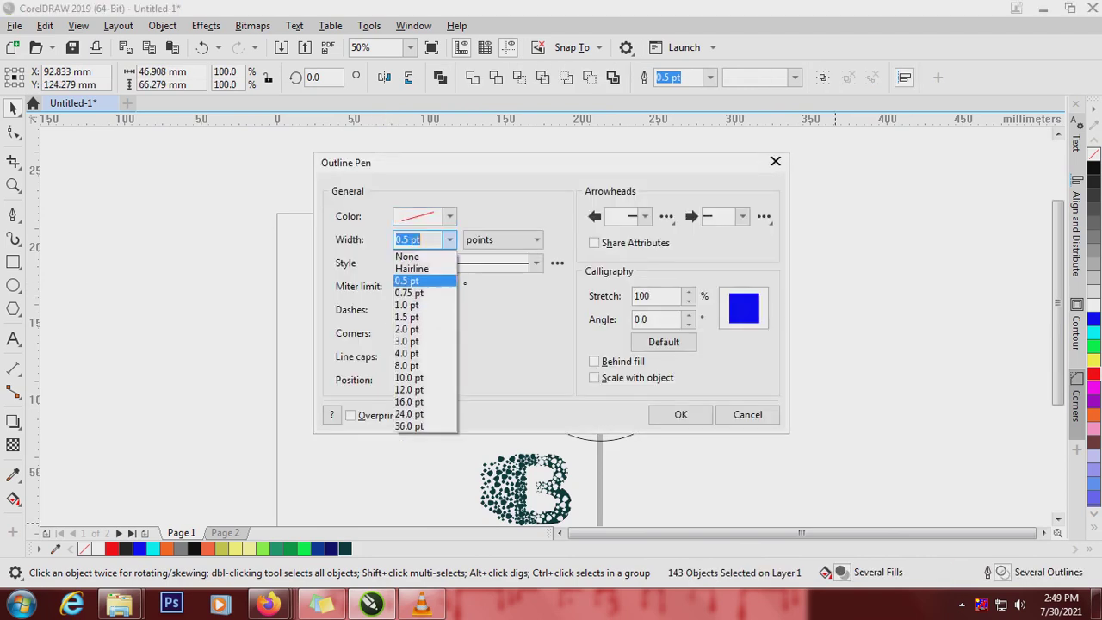
pyautogui.click(413, 256)
pyautogui.click(688, 418)
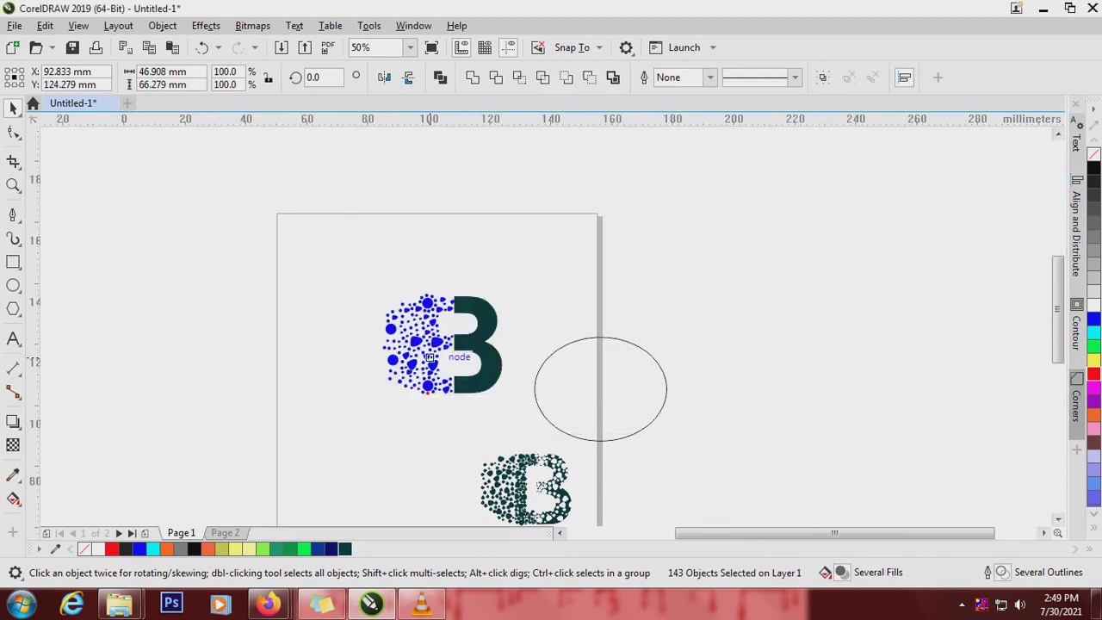
# - Fill the small circle just left of the red one with red
pyautogui.scroll(2, 430, 358)
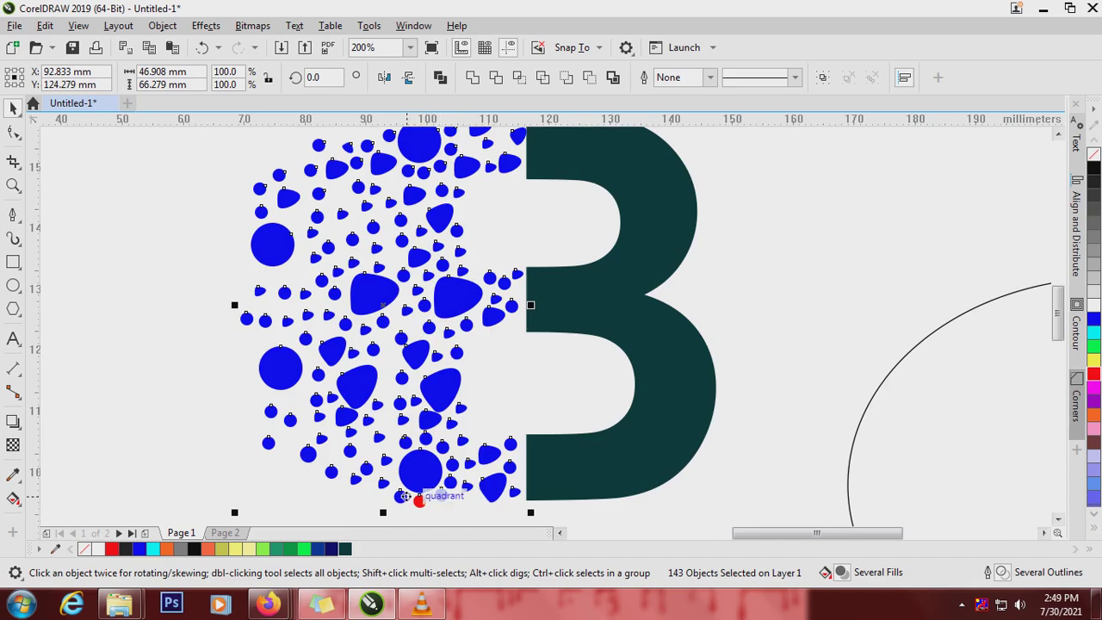
pyautogui.press('Escape')
pyautogui.click(401, 496)
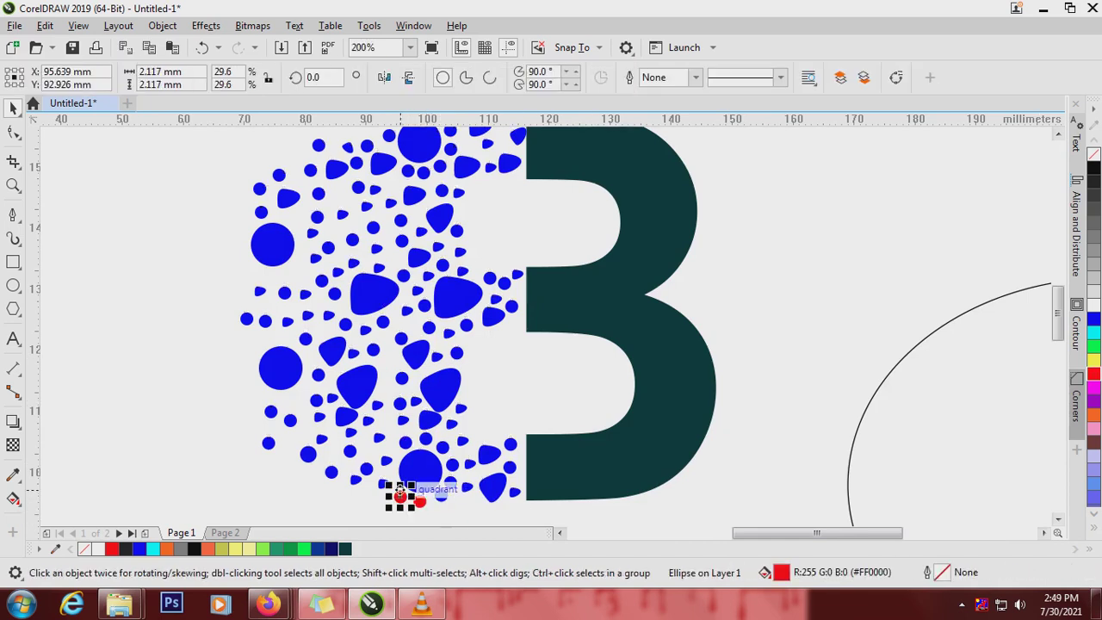
# - Use the Interactive Fill tool to fill two circles on the lower left edge of the scatter with red
pyautogui.scroll(2, 382, 463)
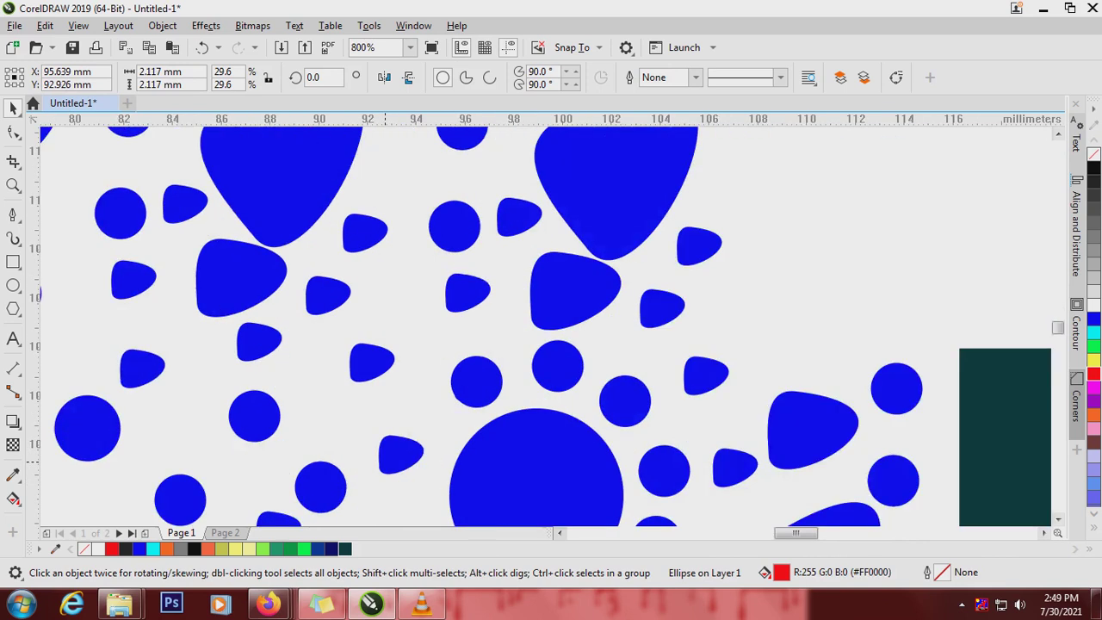
pyautogui.scroll(-1, 384, 463)
pyautogui.press('g')
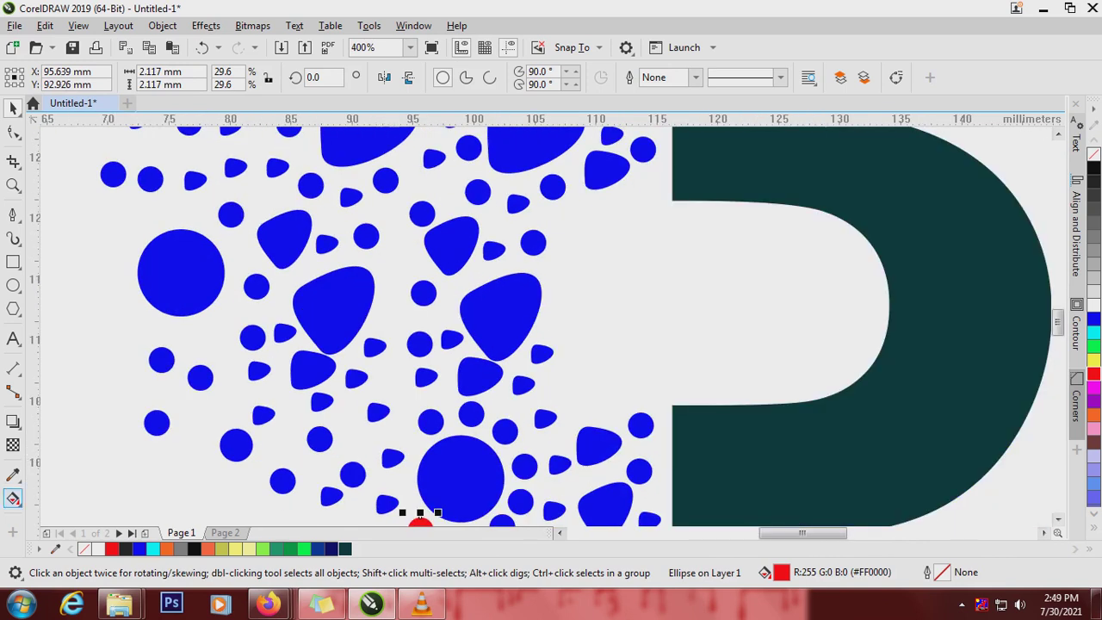
pyautogui.click(282, 480)
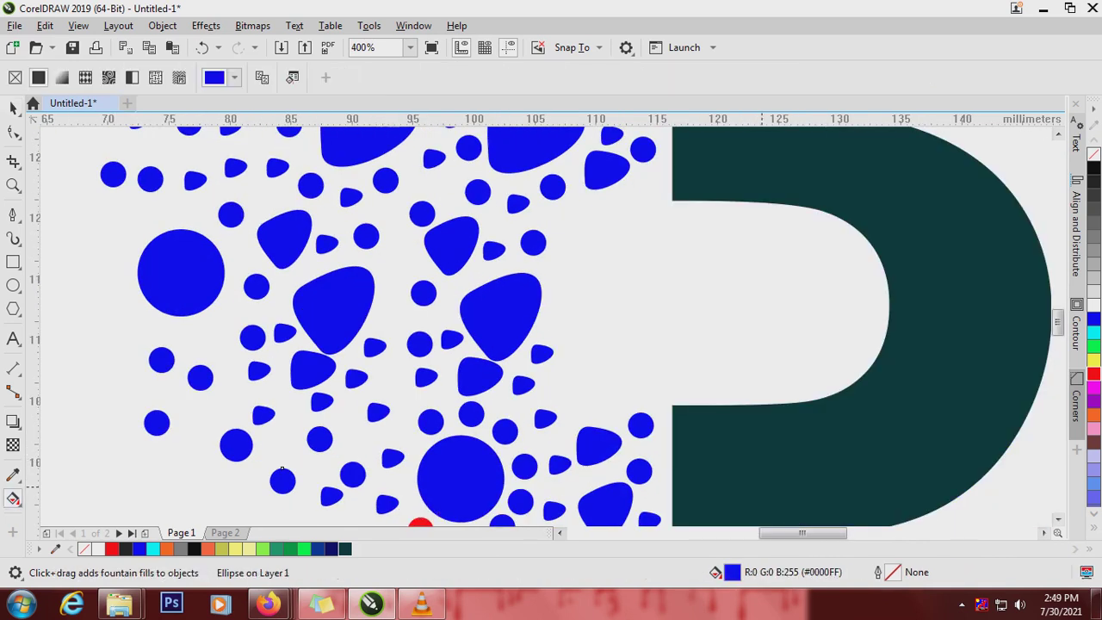
pyautogui.click(1094, 374)
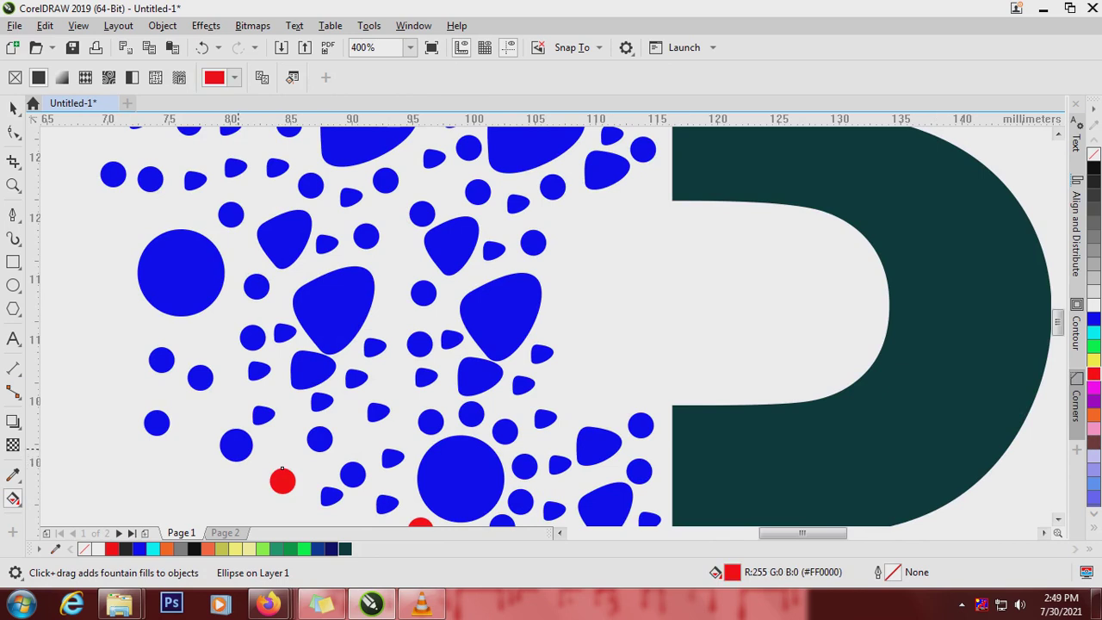
pyautogui.click(235, 431)
pyautogui.click(1093, 373)
# - Fill the outermost small circle at the lower left of the scatter with red, undoing any wrong color
pyautogui.click(162, 426)
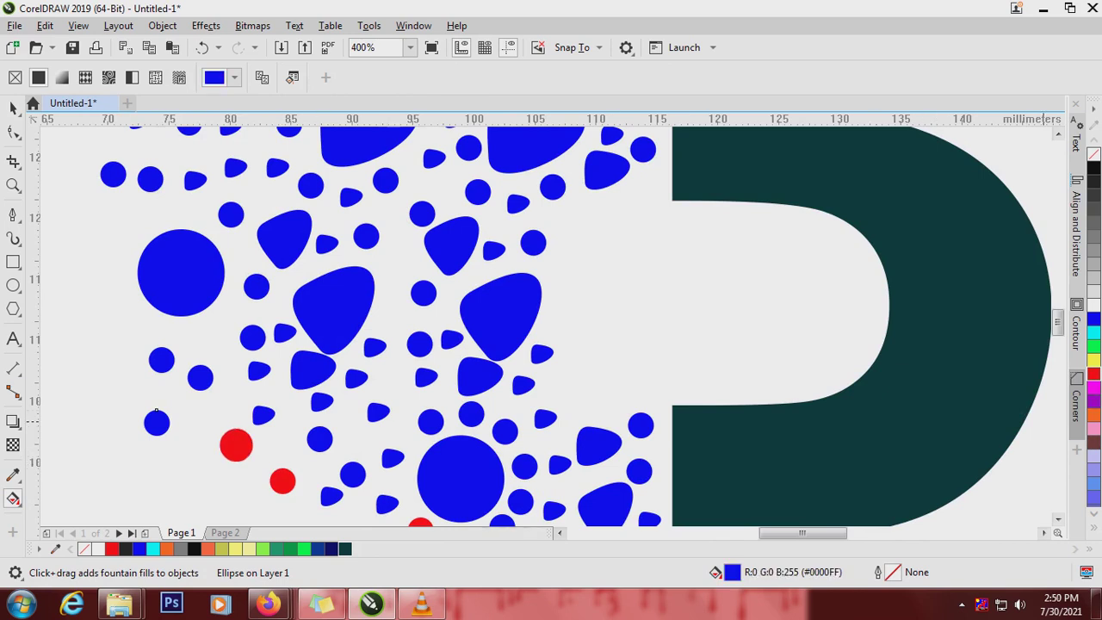
pyautogui.hotkey('ctrl', 'z')
pyautogui.hotkey('ctrl', 'z')
pyautogui.click(235, 429)
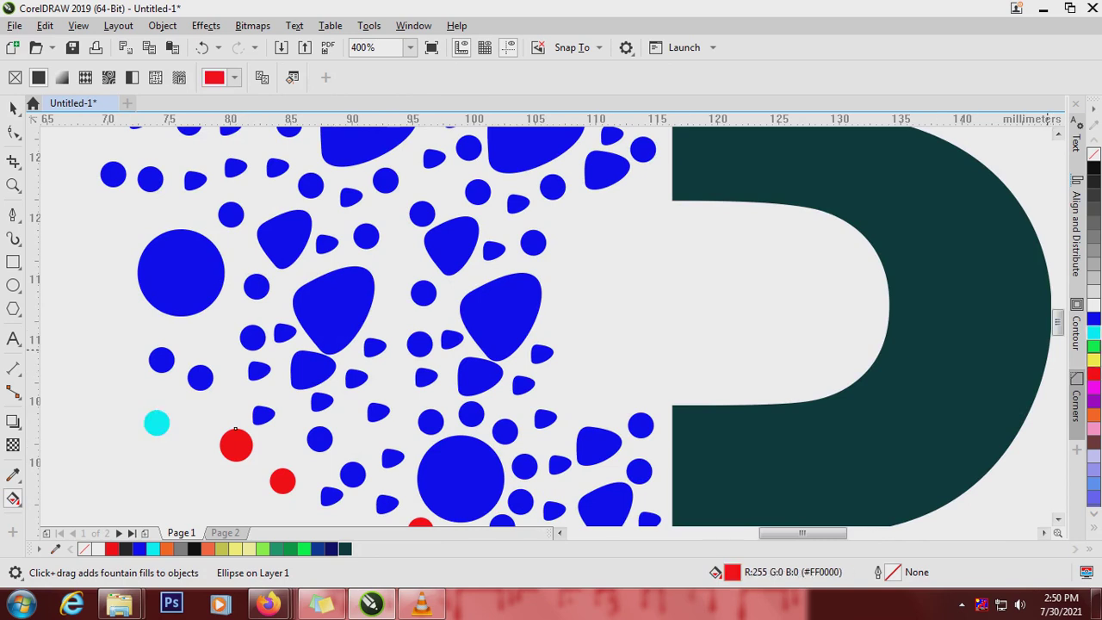
pyautogui.click(157, 422)
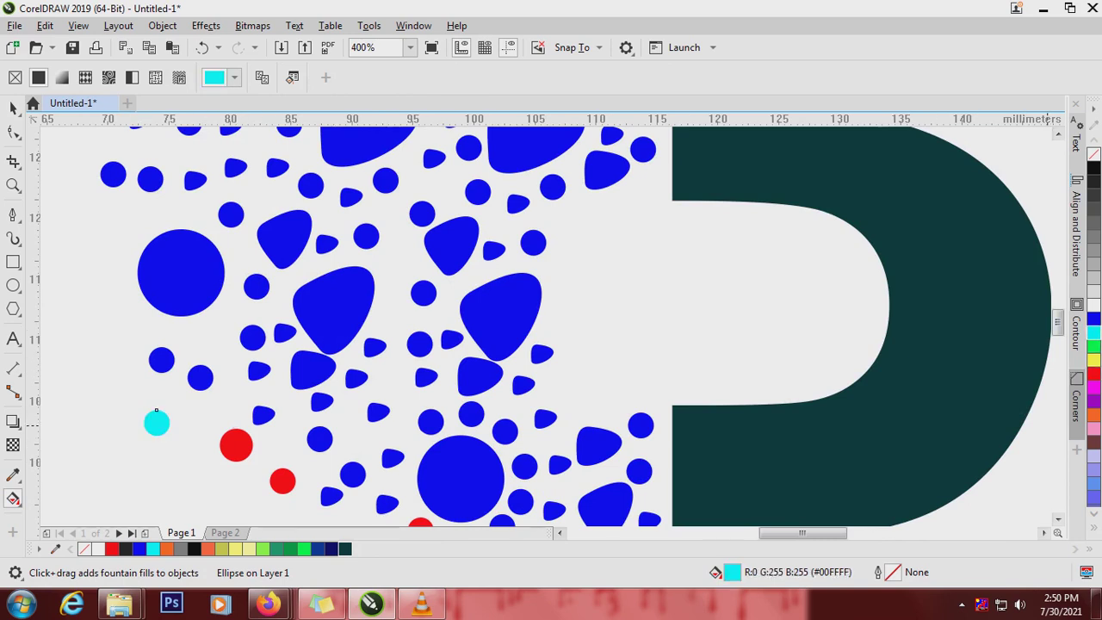
pyautogui.click(1094, 374)
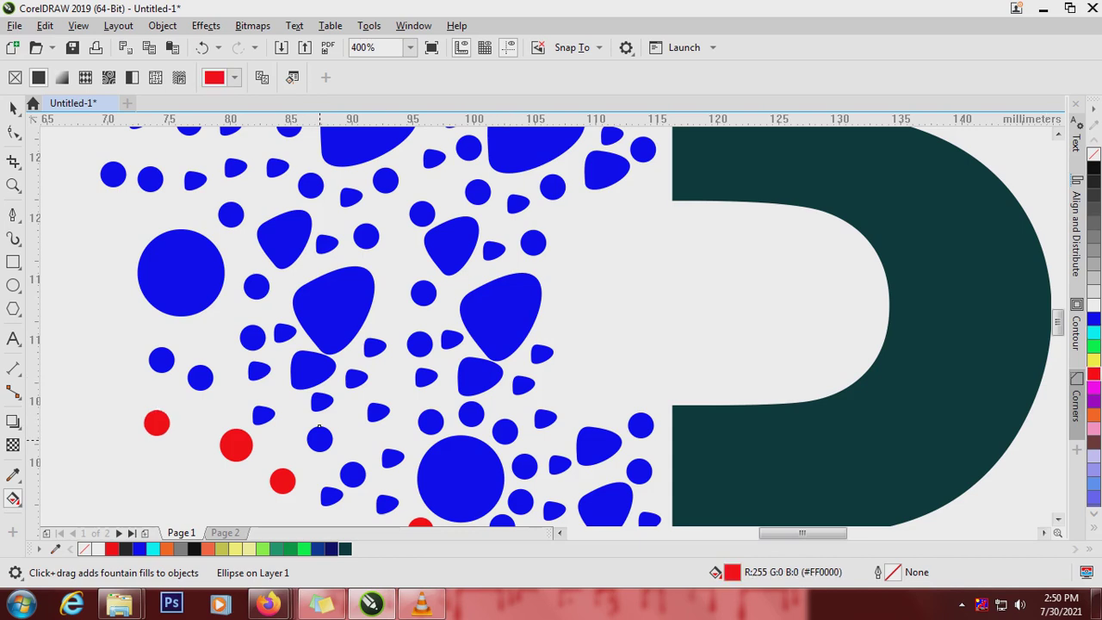
# - Fill the small circle above the lower left red pair and two small circles above the bottom large circle with red
pyautogui.click(1094, 373)
pyautogui.click(353, 474)
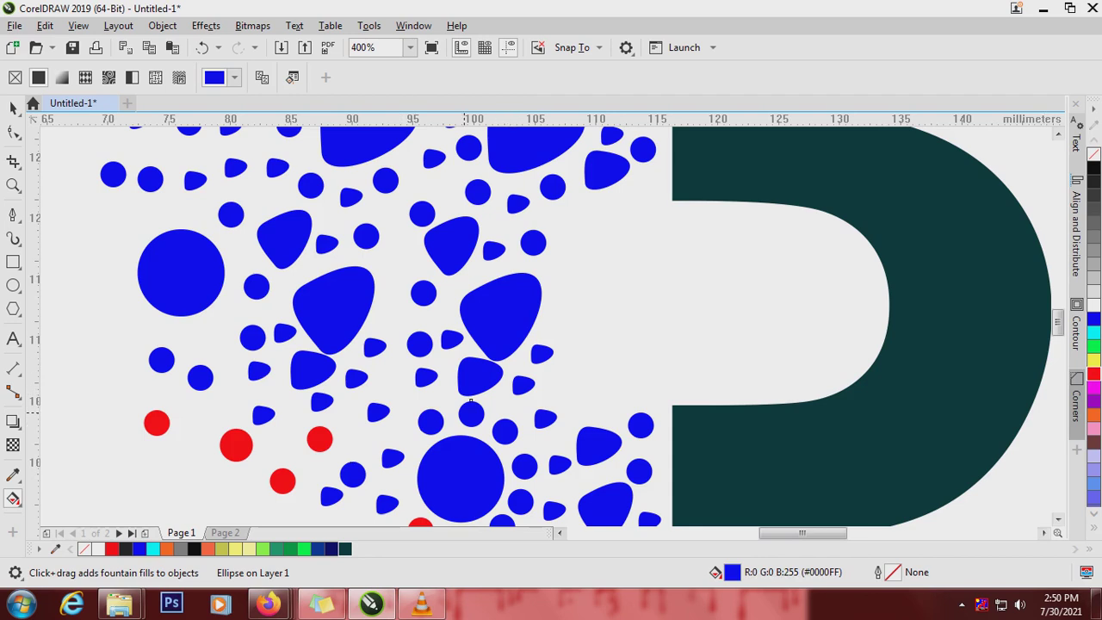
pyautogui.click(471, 405)
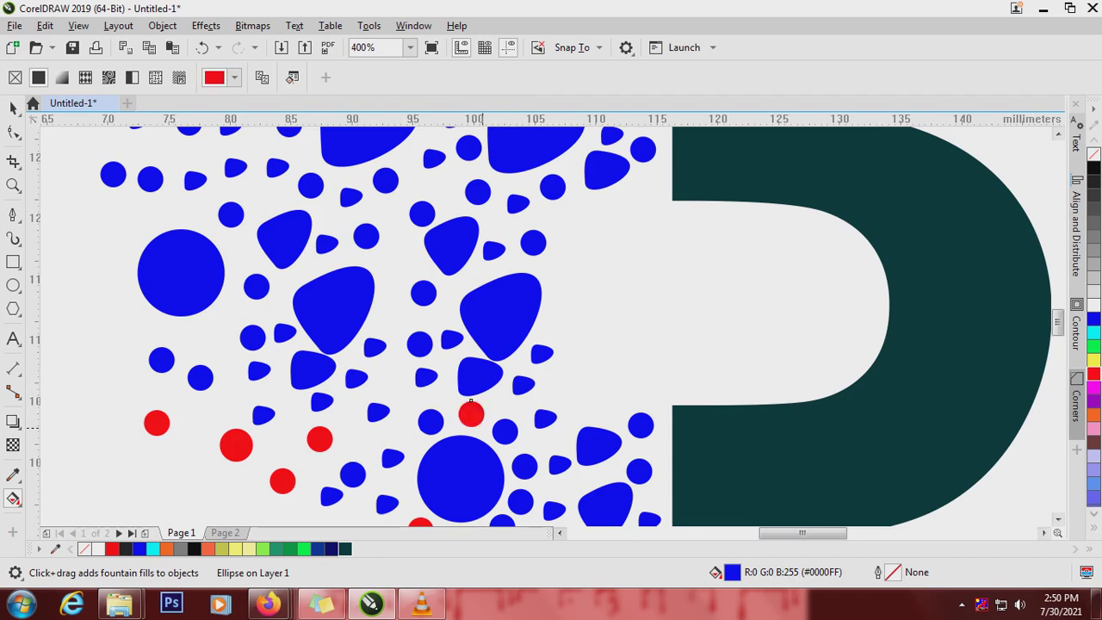
pyautogui.click(430, 412)
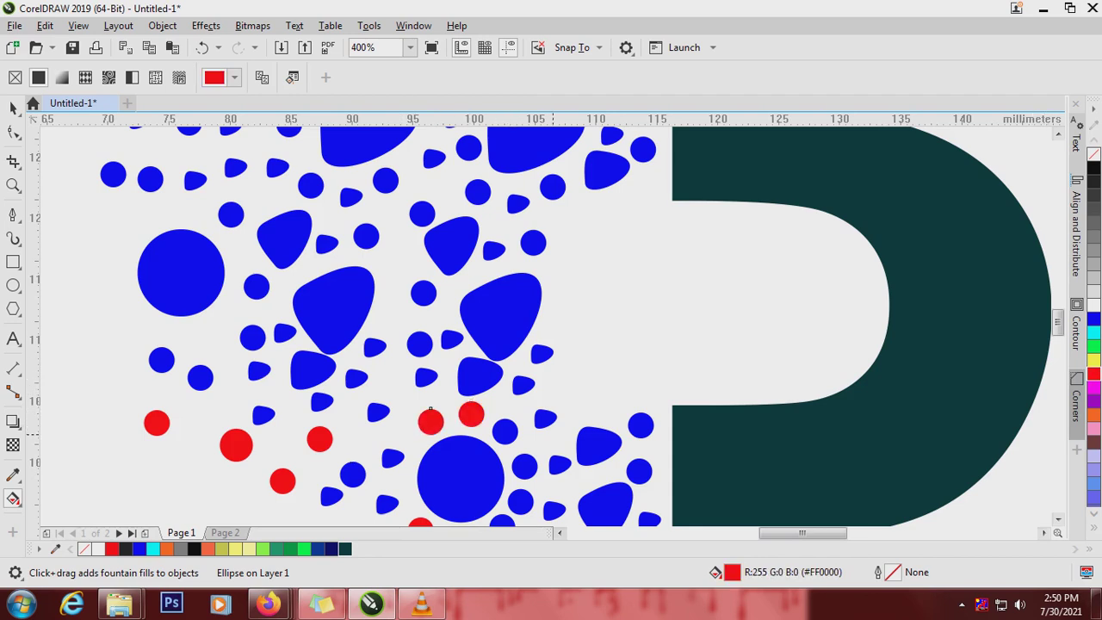
# - Select the six small blue circles between the bottom large circle and the B's lower arm, plus the one left of that large circle
pyautogui.scroll(-1, 430, 412)
pyautogui.scroll(1, 506, 463)
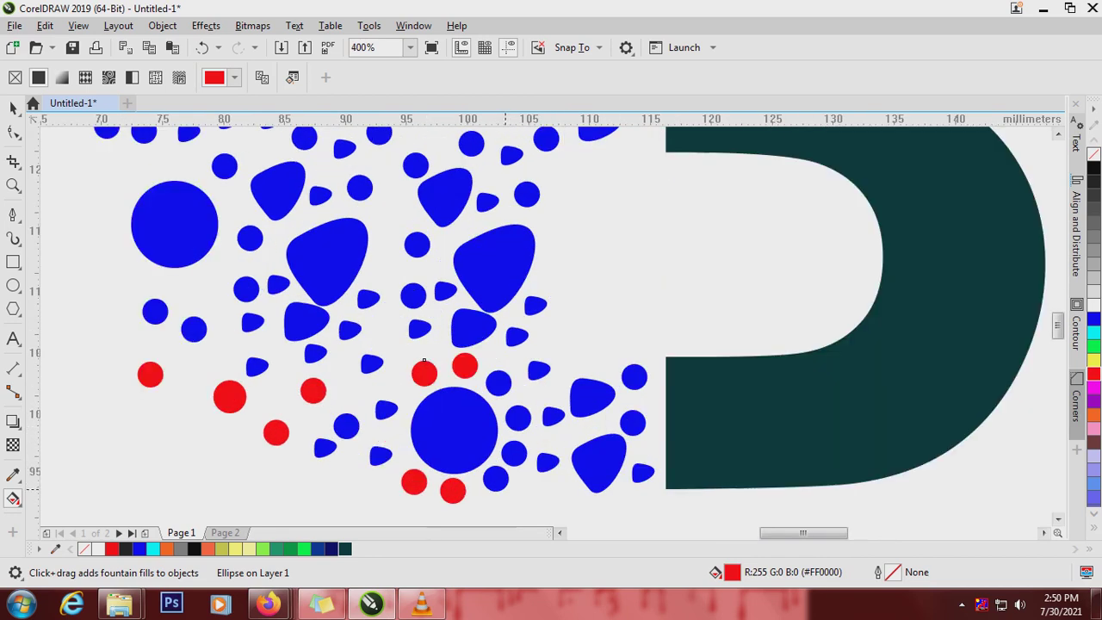
pyautogui.click(15, 112)
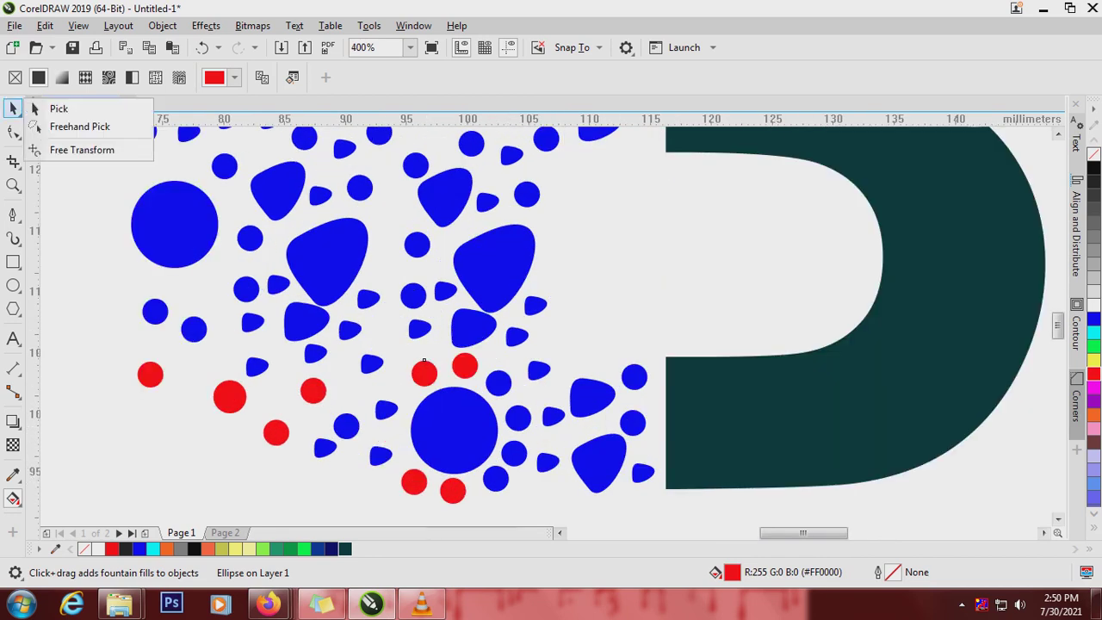
pyautogui.press('space')
pyautogui.press('Escape')
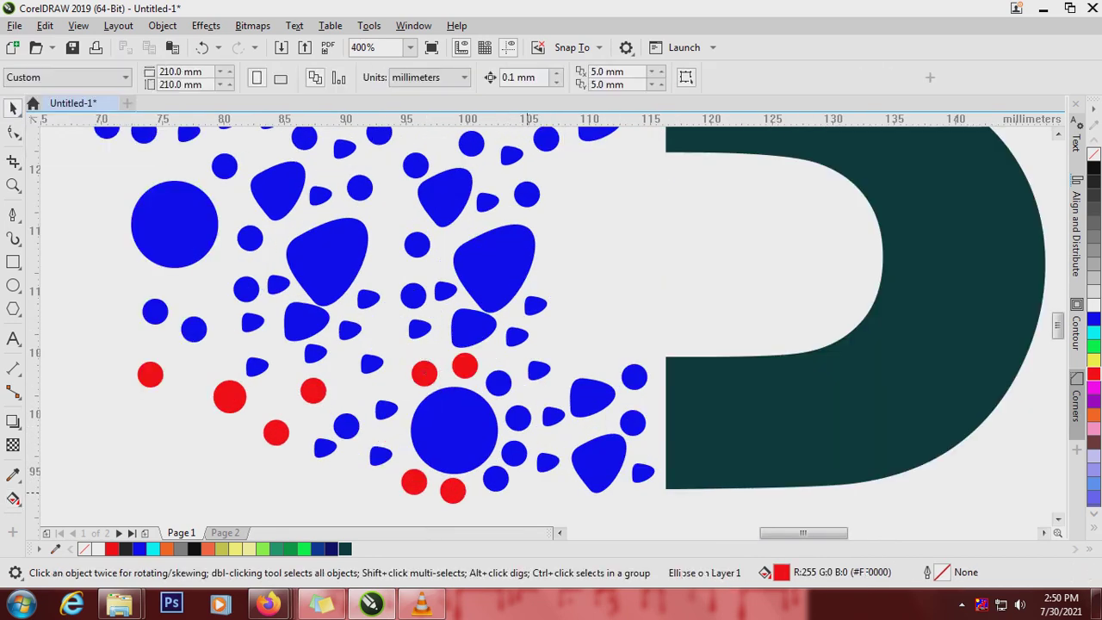
pyautogui.click(495, 478)
pyautogui.keyDown('shift'); pyautogui.click(514, 453); pyautogui.keyUp('shift')
pyautogui.keyDown('shift'); pyautogui.click(518, 418); pyautogui.keyUp('shift')
pyautogui.keyDown('shift'); pyautogui.click(498, 382); pyautogui.keyUp('shift')
pyautogui.keyDown('shift'); pyautogui.click(633, 376); pyautogui.keyUp('shift')
pyautogui.keyDown('shift'); pyautogui.click(633, 423); pyautogui.keyUp('shift')
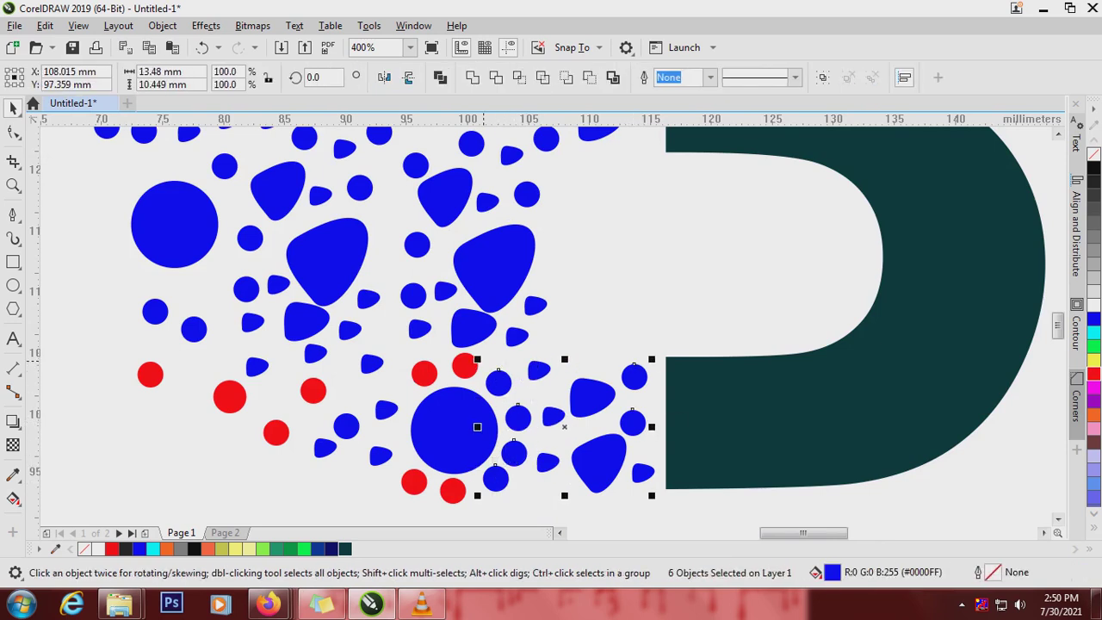
pyautogui.keyDown('shift'); pyautogui.click(346, 426); pyautogui.keyUp('shift')
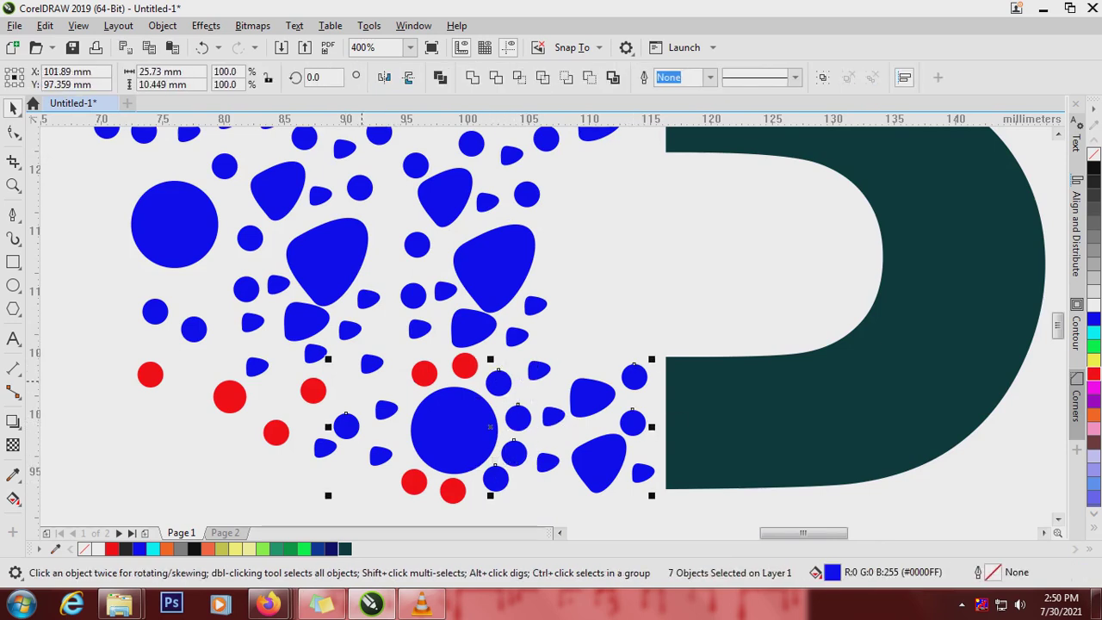
# - Add the small blue circles around the lower middle group of big rounded triangles to the selection
pyautogui.keyDown('shift'); pyautogui.click(413, 296); pyautogui.keyUp('shift')
pyautogui.keyDown('shift'); pyautogui.click(417, 245); pyautogui.keyUp('shift')
pyautogui.keyDown('shift'); pyautogui.click(360, 187); pyautogui.keyUp('shift')
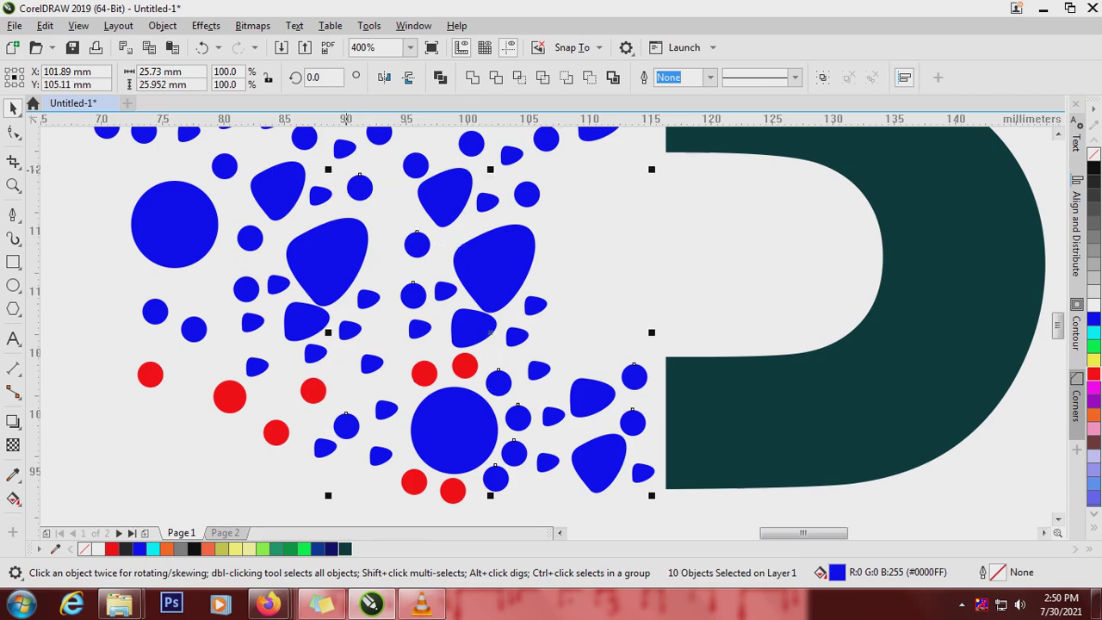
pyautogui.keyDown('shift'); pyautogui.click(379, 135); pyautogui.keyUp('shift')
pyautogui.keyDown('shift'); pyautogui.click(306, 321); pyautogui.keyUp('shift')
pyautogui.keyDown('shift'); pyautogui.click(527, 193); pyautogui.keyUp('shift')
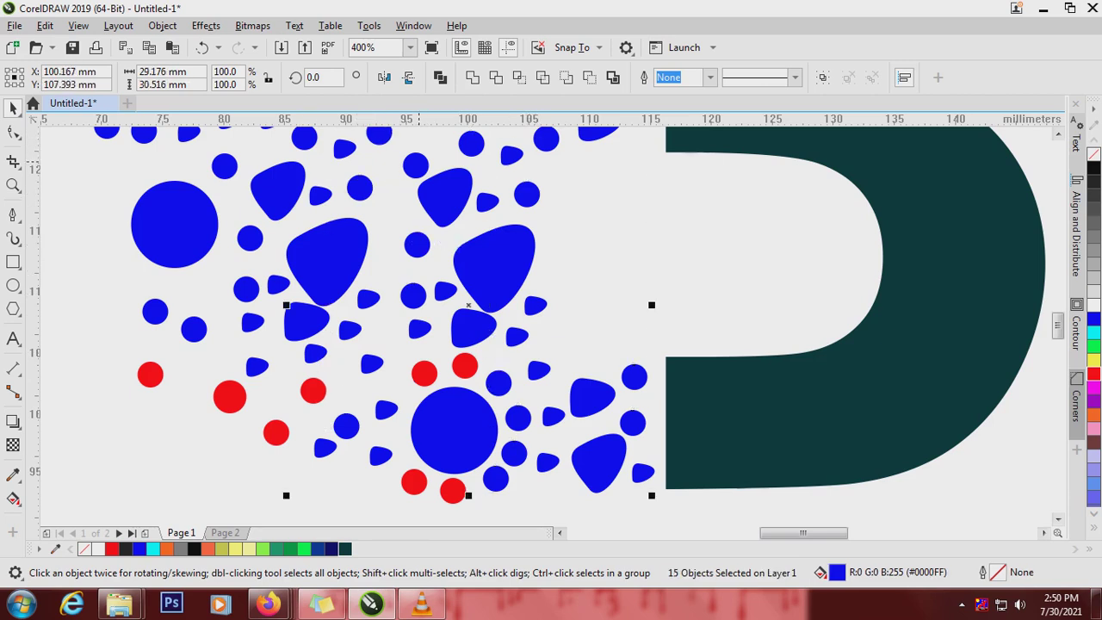
# - Add the small blue circles near the lower left large circle to the selection
pyautogui.keyDown('shift'); pyautogui.click(246, 289); pyautogui.keyUp('shift')
pyautogui.keyDown('shift'); pyautogui.click(193, 329); pyautogui.keyUp('shift')
pyautogui.keyDown('shift'); pyautogui.click(155, 312); pyautogui.keyUp('shift')
pyautogui.keyDown('shift'); pyautogui.click(224, 168); pyautogui.keyUp('shift')
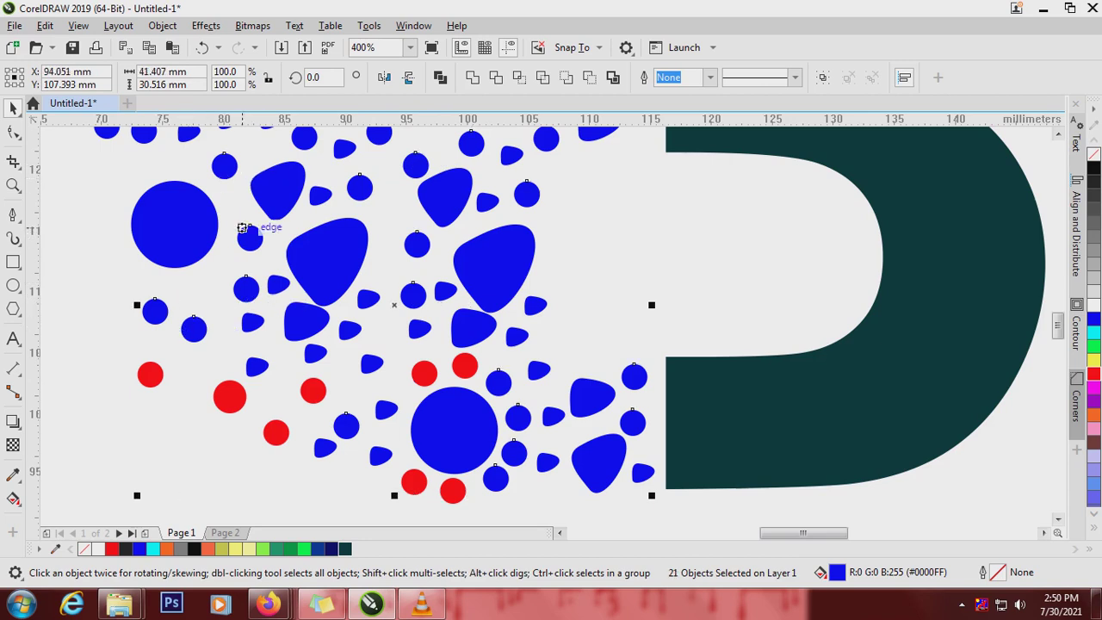
# - Extend the selection with small blue circles along the left half of the scatter's middle band
pyautogui.scroll(5, 547, 327)
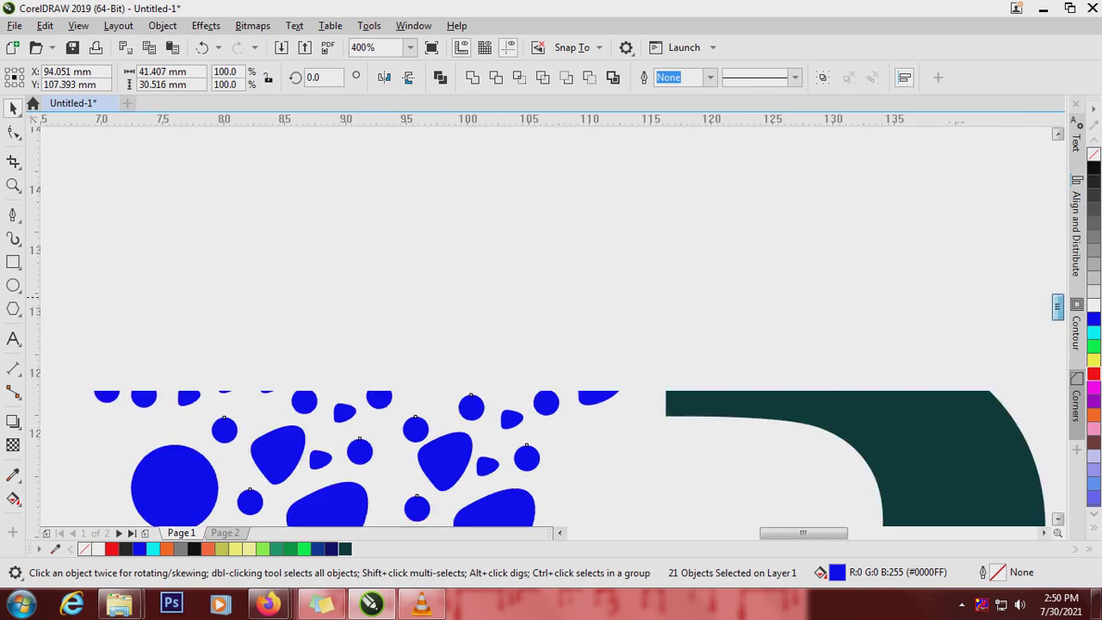
pyautogui.scroll(-2, 547, 327)
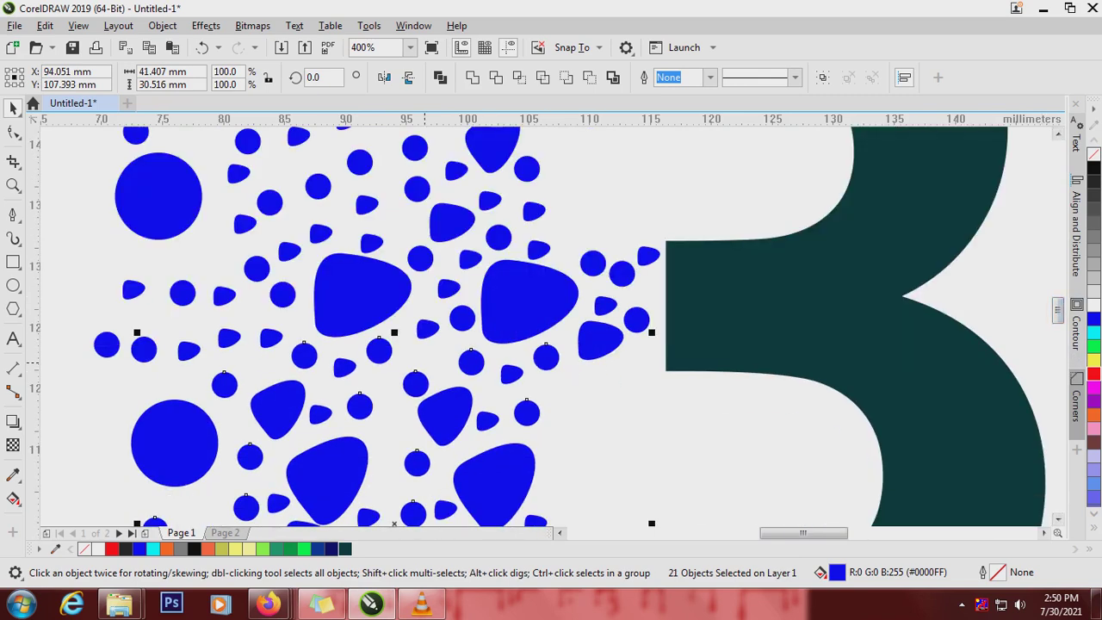
pyautogui.keyDown('shift'); pyautogui.click(107, 345); pyautogui.keyUp('shift')
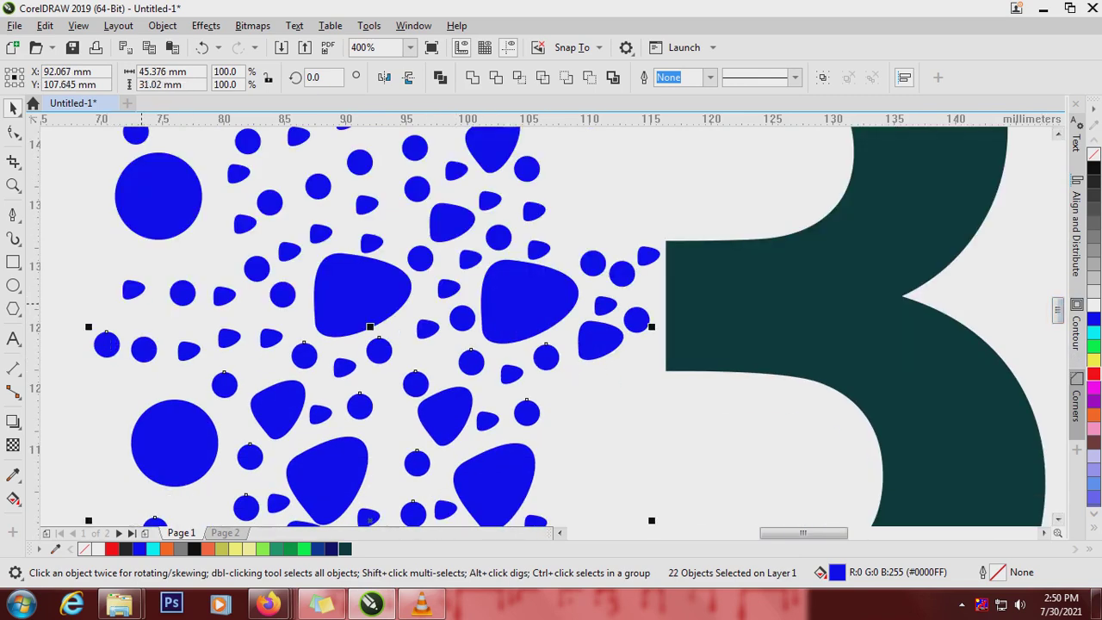
pyautogui.keyDown('shift'); pyautogui.click(182, 293); pyautogui.keyUp('shift')
pyautogui.keyDown('shift'); pyautogui.click(257, 270); pyautogui.keyUp('shift')
pyautogui.keyDown('shift'); pyautogui.click(283, 292); pyautogui.keyUp('shift')
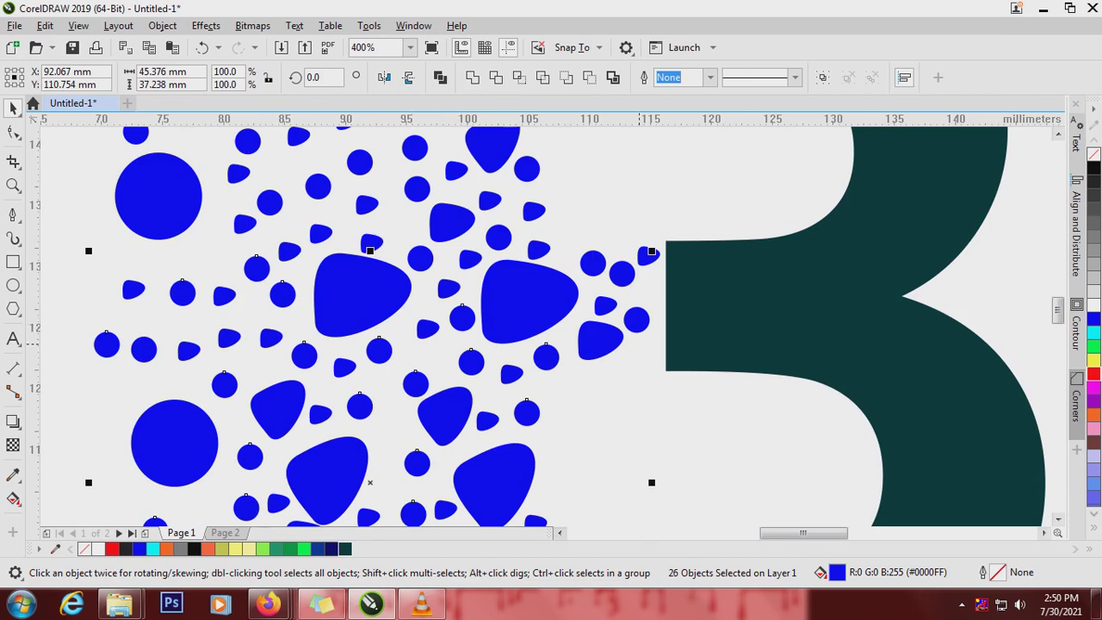
# - Add small blue circles near the B's middle arm and above the two largest middle pebbles to the selection
pyautogui.keyDown('shift'); pyautogui.click(594, 264); pyautogui.keyUp('shift')
pyautogui.keyDown('shift'); pyautogui.click(498, 237); pyautogui.keyUp('shift')
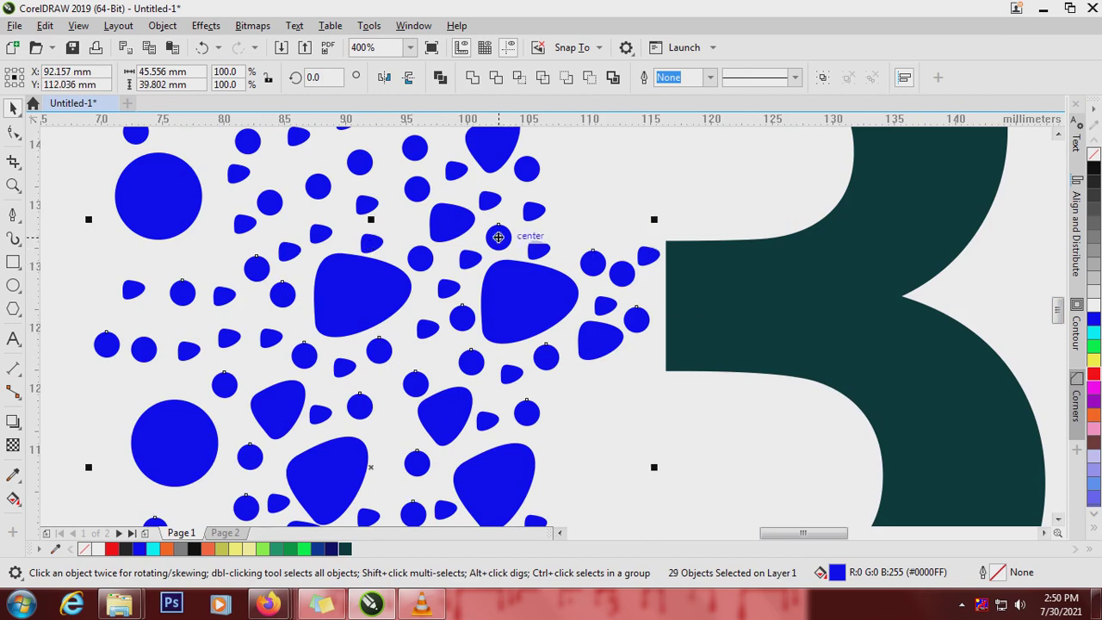
pyautogui.keyDown('shift'); pyautogui.click(420, 258); pyautogui.keyUp('shift')
pyautogui.keyDown('shift'); pyautogui.click(529, 167); pyautogui.keyUp('shift')
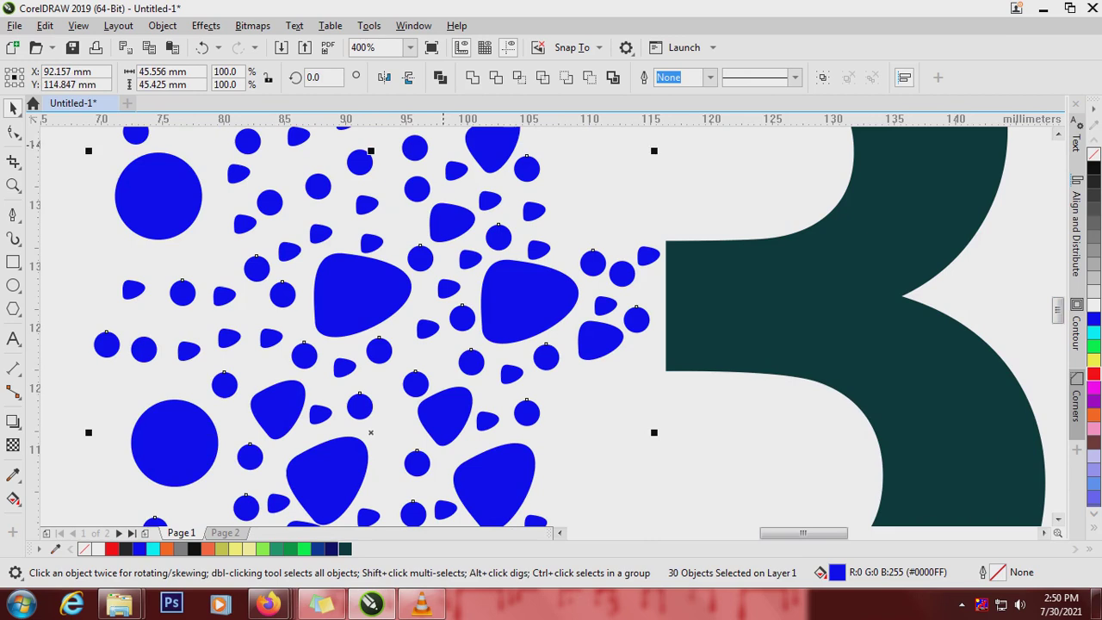
pyautogui.keyDown('shift'); pyautogui.click(415, 148); pyautogui.keyUp('shift')
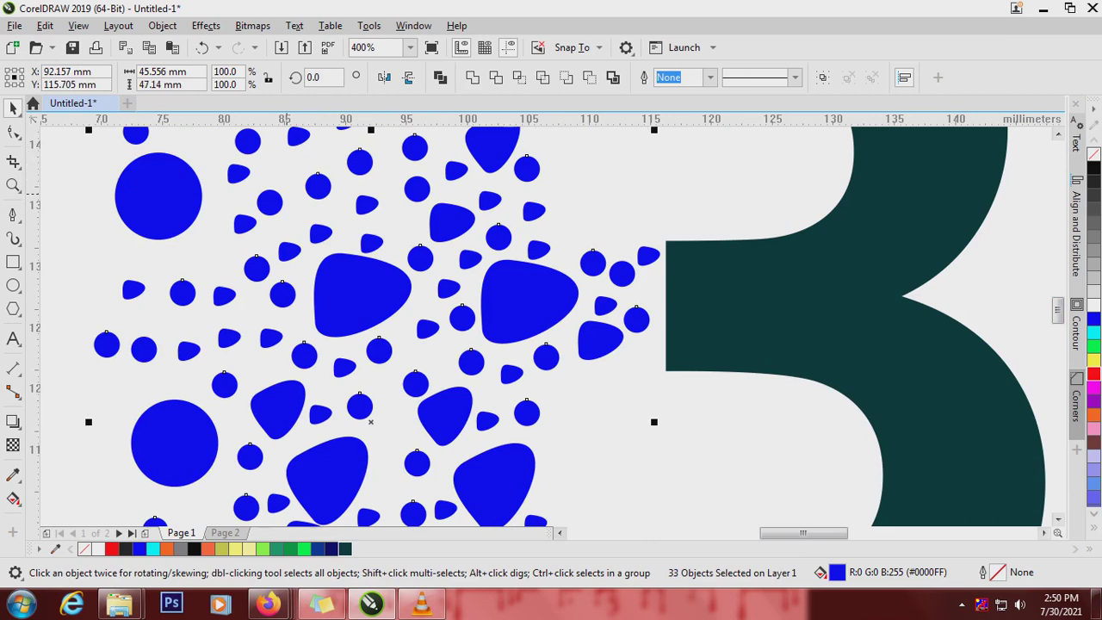
pyautogui.keyDown('shift'); pyautogui.click(136, 133); pyautogui.keyUp('shift')
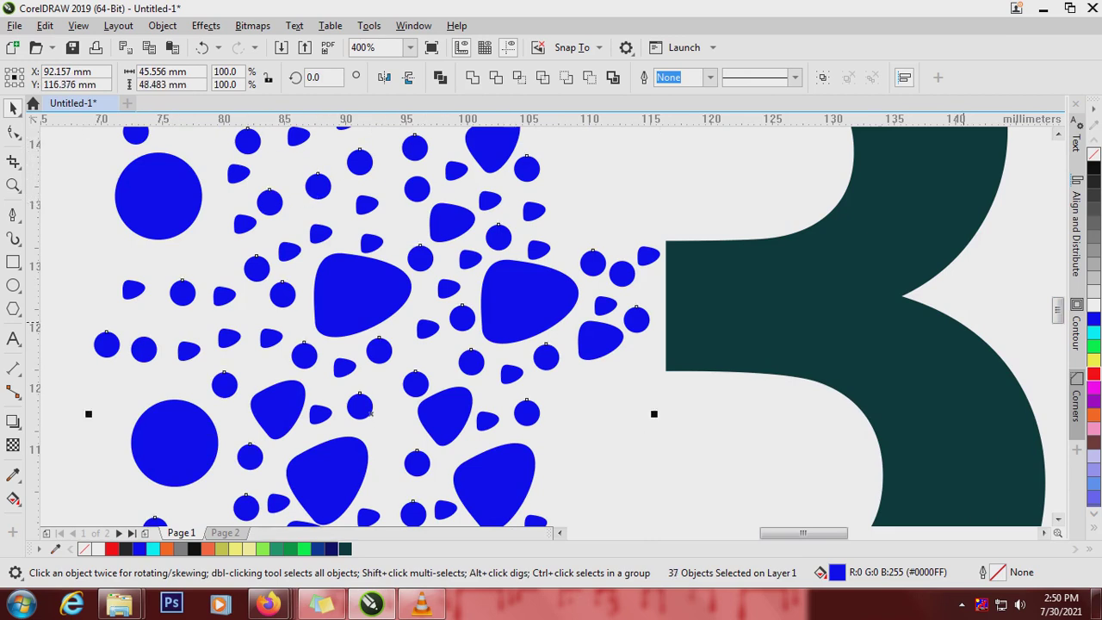
# - Add the five small blue circles along the upper left edge of the scatter to the selection
pyautogui.scroll(5, 547, 327)
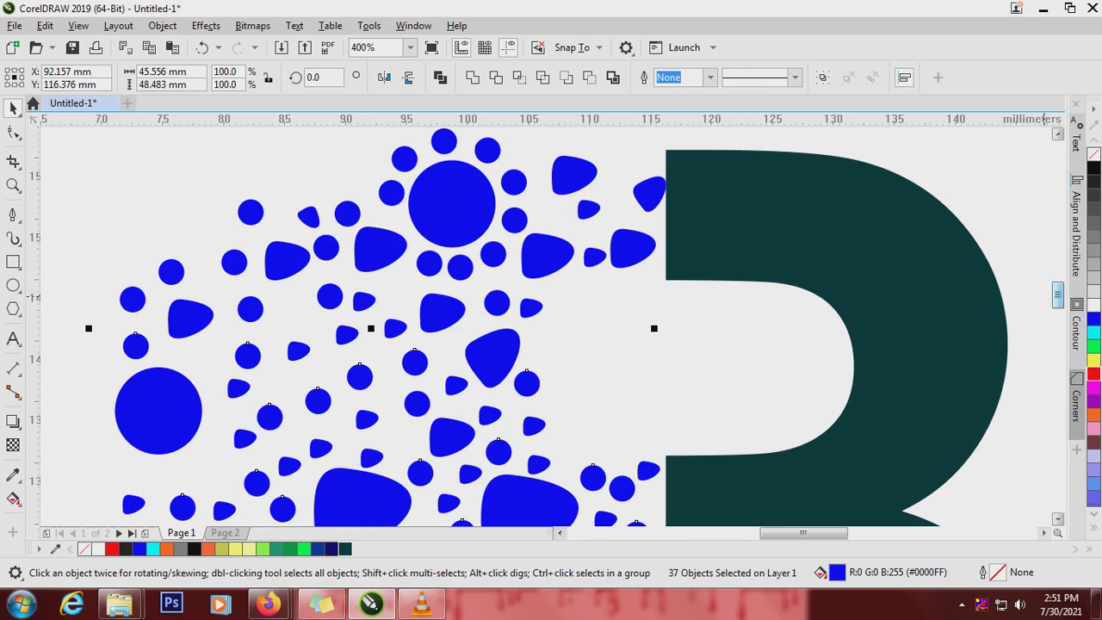
pyautogui.keyDown('shift'); pyautogui.click(247, 308); pyautogui.keyUp('shift')
pyautogui.keyDown('shift'); pyautogui.click(133, 299); pyautogui.keyUp('shift')
pyautogui.keyDown('shift'); pyautogui.click(171, 272); pyautogui.keyUp('shift')
pyautogui.keyDown('shift'); pyautogui.click(234, 262); pyautogui.keyUp('shift')
pyautogui.keyDown('shift'); pyautogui.click(253, 212); pyautogui.keyUp('shift')
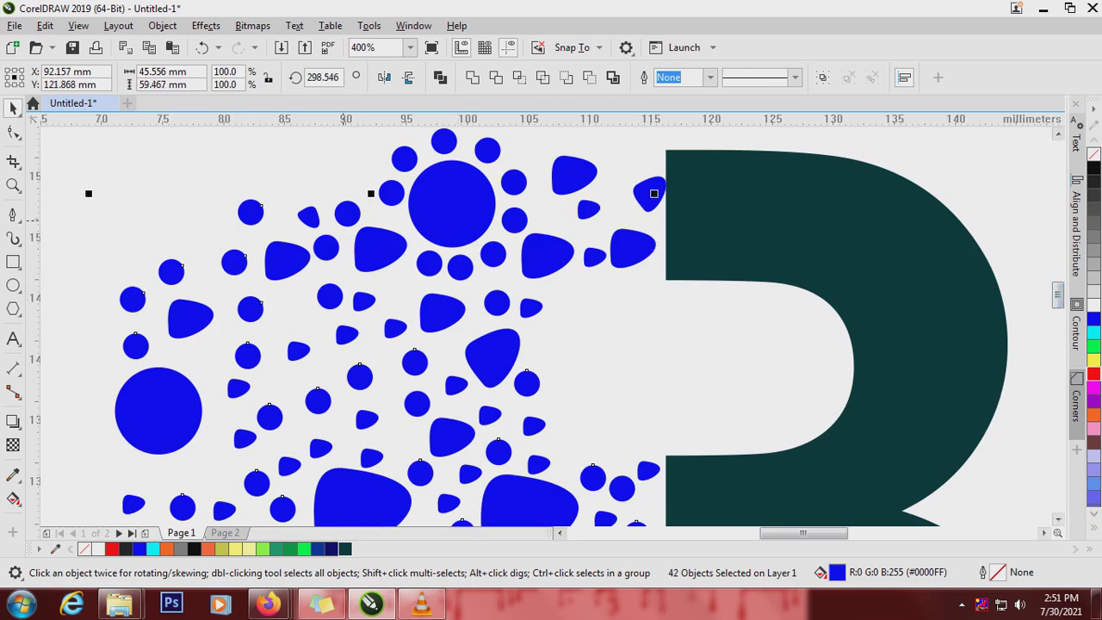
# - Add the small circles around the top large circle, fill the whole selection with red, and deselect it
pyautogui.keyDown('shift'); pyautogui.click(331, 245); pyautogui.keyUp('shift')
pyautogui.keyDown('shift'); pyautogui.click(647, 195); pyautogui.keyUp('shift')
pyautogui.keyDown('shift'); pyautogui.click(428, 267); pyautogui.keyUp('shift')
pyautogui.keyDown('shift'); pyautogui.click(495, 303); pyautogui.keyUp('shift')
pyautogui.keyDown('shift'); pyautogui.click(460, 267); pyautogui.keyUp('shift')
pyautogui.keyDown('shift'); pyautogui.click(513, 183); pyautogui.keyUp('shift')
pyautogui.keyDown('shift'); pyautogui.click(487, 151); pyautogui.keyUp('shift')
pyautogui.keyDown('shift'); pyautogui.click(445, 142); pyautogui.keyUp('shift')
pyautogui.click(1094, 374)
pyautogui.scroll(-3, 398, 280)
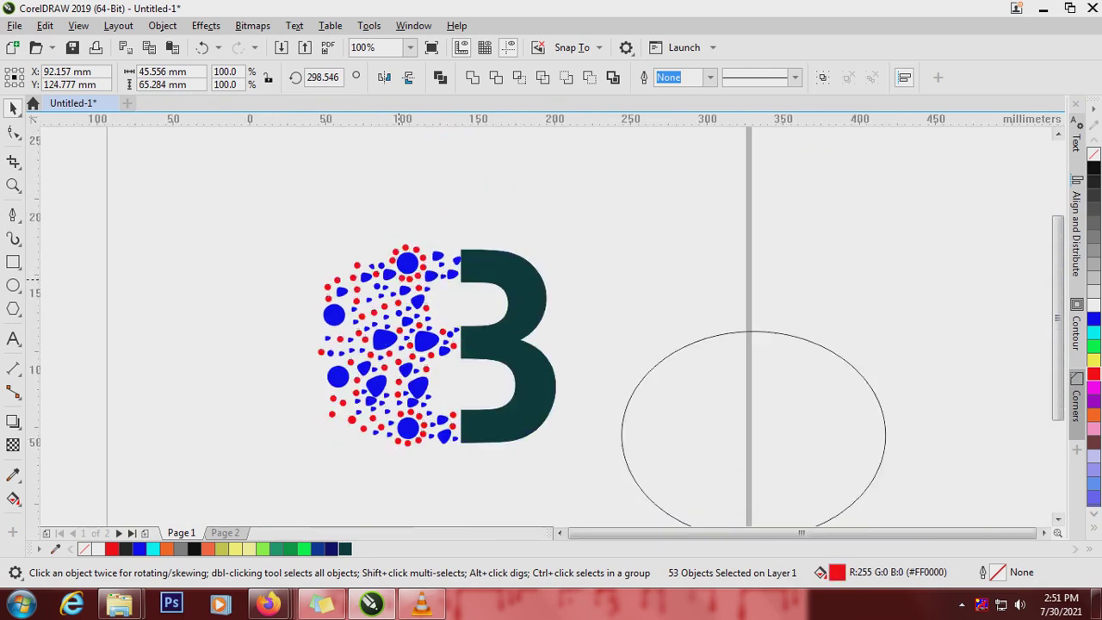
pyautogui.scroll(-2, 401, 278)
pyautogui.scroll(4, 434, 354)
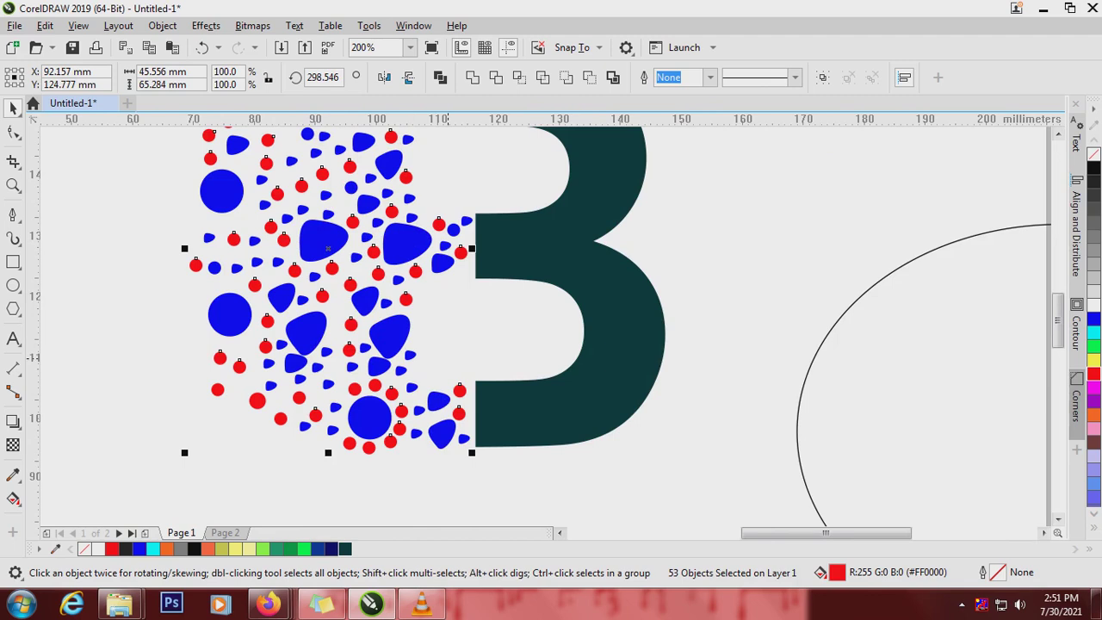
pyautogui.press('Escape')
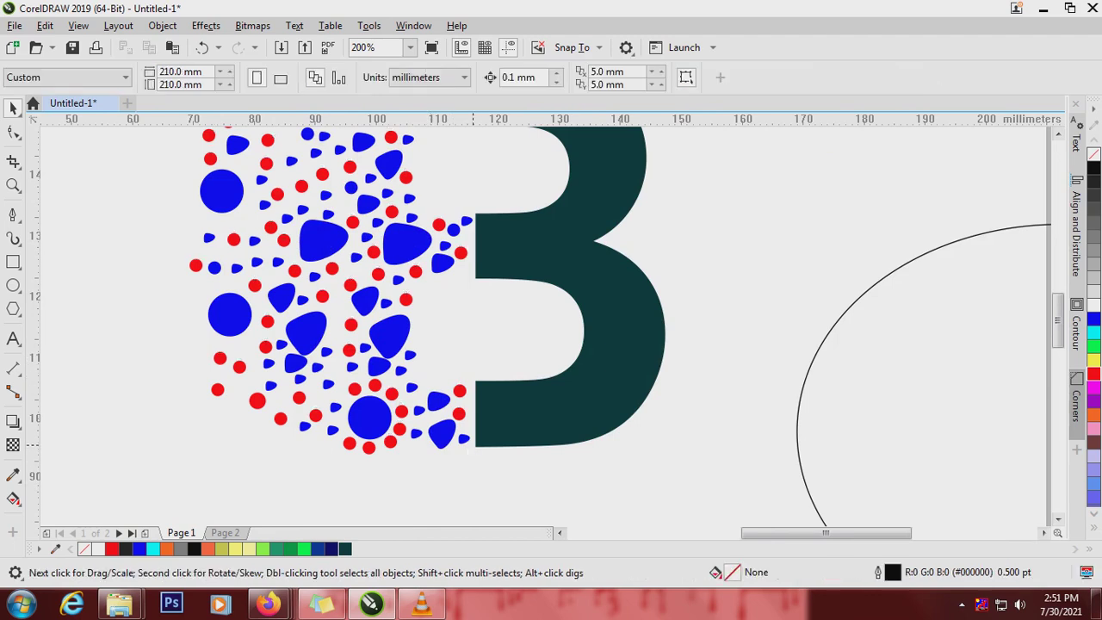
# - Select the small blue pebbles on the lower right of the scatter, around and above the bottom large circle
pyautogui.click(464, 439)
pyautogui.keyDown('shift'); pyautogui.click(415, 433); pyautogui.keyUp('shift')
pyautogui.keyDown('shift'); pyautogui.click(418, 410); pyautogui.keyUp('shift')
pyautogui.keyDown('shift'); pyautogui.click(413, 389); pyautogui.keyUp('shift')
pyautogui.keyDown('shift'); pyautogui.click(411, 387); pyautogui.keyUp('shift')
pyautogui.keyDown('shift'); pyautogui.click(430, 354); pyautogui.keyUp('shift')
pyautogui.keyDown('shift'); pyautogui.click(401, 369); pyautogui.keyUp('shift')
pyautogui.keyDown('shift'); pyautogui.click(377, 368); pyautogui.keyUp('shift')
# - Add the small blue pebbles left of and above the bottom large circle to the selection
pyautogui.keyDown('shift'); pyautogui.click(352, 368); pyautogui.keyUp('shift')
pyautogui.keyDown('shift'); pyautogui.click(328, 384); pyautogui.keyUp('shift')
pyautogui.keyDown('shift'); pyautogui.click(335, 406); pyautogui.keyUp('shift')
pyautogui.keyDown('shift'); pyautogui.click(332, 429); pyautogui.keyUp('shift')
pyautogui.keyDown('shift'); pyautogui.click(304, 425); pyautogui.keyUp('shift')
pyautogui.keyDown('shift'); pyautogui.click(295, 364); pyautogui.keyUp('shift')
pyautogui.keyDown('shift'); pyautogui.click(271, 384); pyautogui.keyUp('shift')
pyautogui.moveTo(367, 345); pyautogui.dragTo(367, 342)
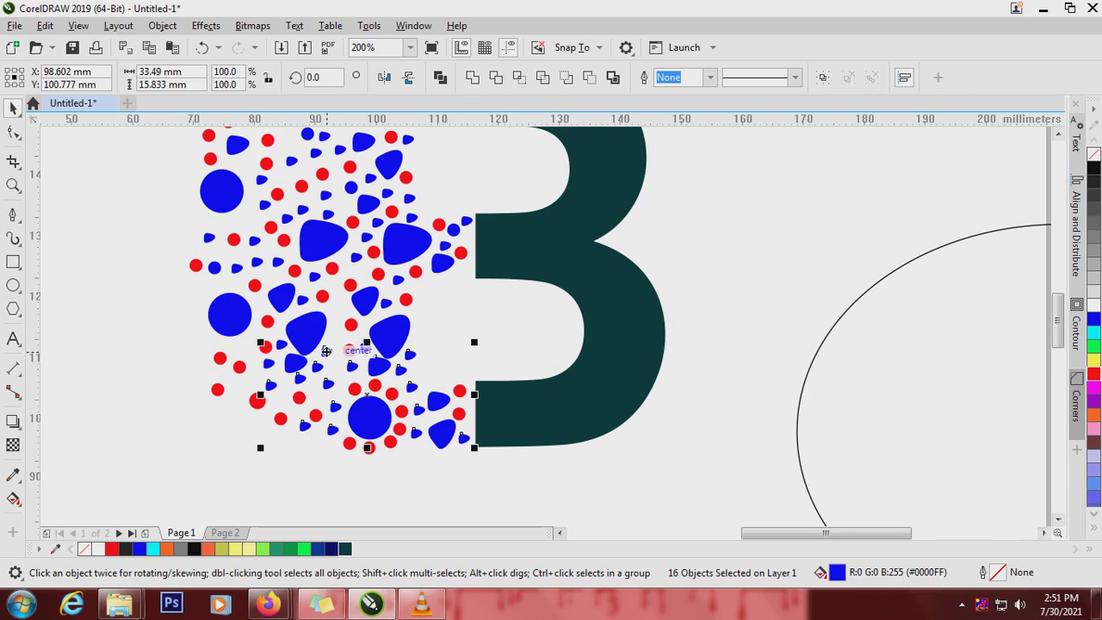
pyautogui.keyDown('shift'); pyautogui.click(281, 343); pyautogui.keyUp('shift')
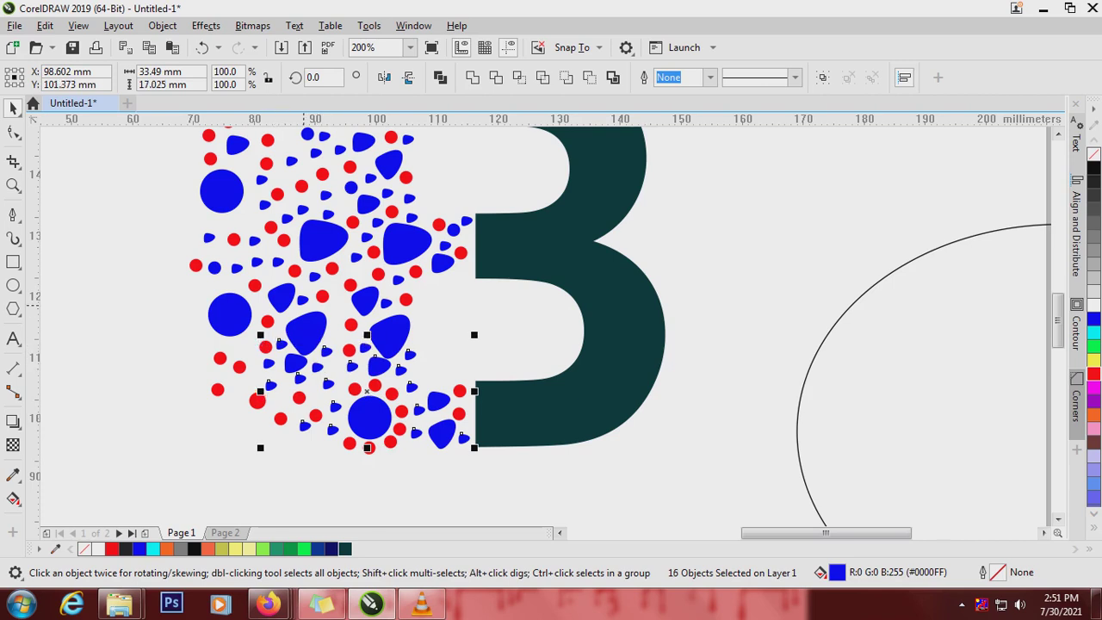
# - Add small blue pebbles and the small circle on the left side of the scatter's middle band to the selection
pyautogui.keyDown('shift'); pyautogui.click(302, 300); pyautogui.keyUp('shift')
pyautogui.keyDown('shift'); pyautogui.click(279, 263); pyautogui.keyUp('shift')
pyautogui.keyDown('shift'); pyautogui.click(257, 261); pyautogui.keyUp('shift')
pyautogui.keyDown('shift'); pyautogui.click(215, 267); pyautogui.keyUp('shift')
pyautogui.keyDown('shift'); pyautogui.click(208, 238); pyautogui.keyUp('shift')
pyautogui.keyDown('shift'); pyautogui.click(286, 219); pyautogui.keyUp('shift')
pyautogui.keyDown('shift'); pyautogui.click(265, 205); pyautogui.keyUp('shift')
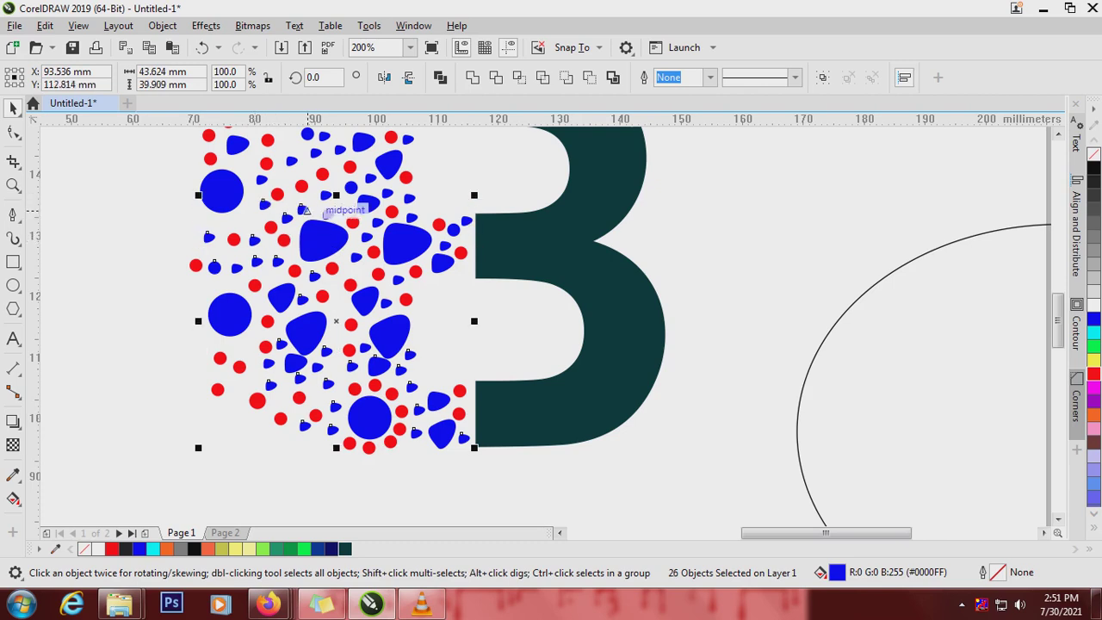
# - Add the small blue pebbles directly around the two largest middle pebbles to the selection
pyautogui.keyDown('shift'); pyautogui.click(326, 197); pyautogui.keyUp('shift')
pyautogui.keyDown('shift'); pyautogui.click(328, 215); pyautogui.keyUp('shift')
pyautogui.keyDown('shift'); pyautogui.click(367, 236); pyautogui.keyUp('shift')
pyautogui.keyDown('shift'); pyautogui.click(377, 223); pyautogui.keyUp('shift')
pyautogui.keyDown('shift'); pyautogui.click(412, 218); pyautogui.keyUp('shift')
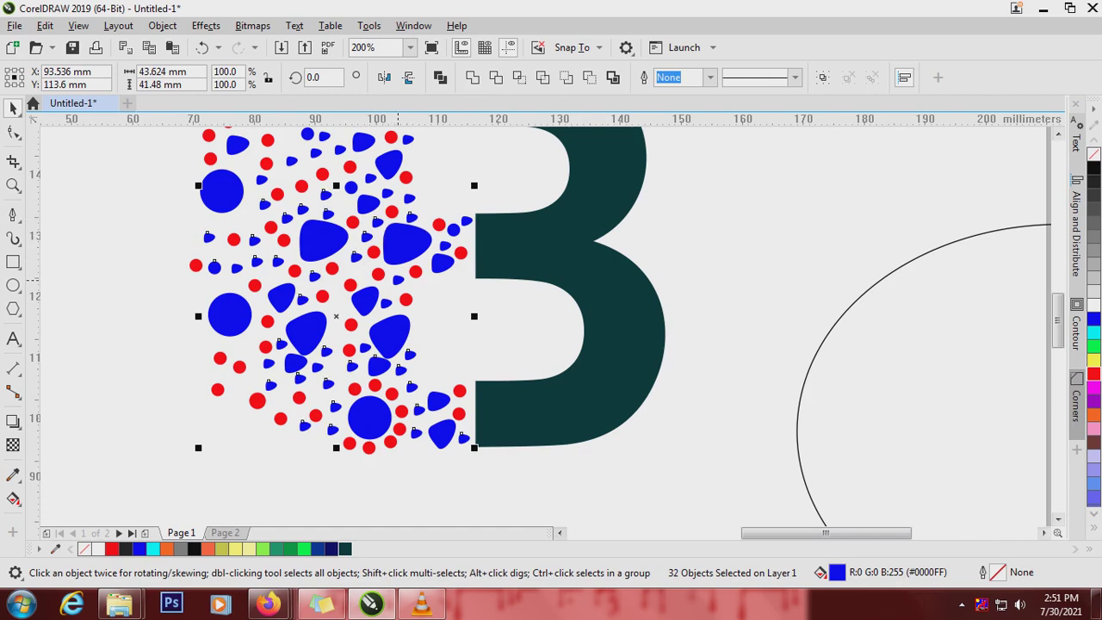
# - Add the small blue pebbles beside the B's middle arm and on the right side above it to the selection
pyautogui.keyDown('shift'); pyautogui.click(397, 277); pyautogui.keyUp('shift')
pyautogui.keyDown('shift'); pyautogui.click(443, 243); pyautogui.keyUp('shift')
pyautogui.keyDown('shift'); pyautogui.click(468, 219); pyautogui.keyUp('shift')
pyautogui.keyDown('shift'); pyautogui.click(410, 198); pyautogui.keyUp('shift')
pyautogui.keyDown('shift'); pyautogui.click(388, 193); pyautogui.keyUp('shift')
pyautogui.keyDown('shift'); pyautogui.click(408, 138); pyautogui.keyUp('shift')
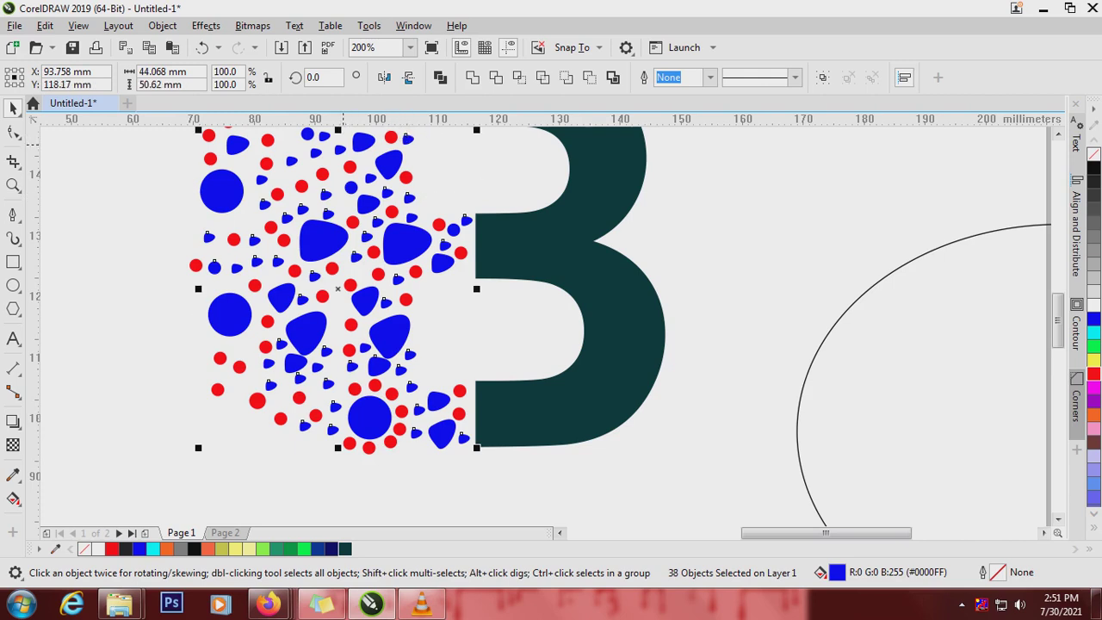
# - Add the small blue pebbles in the upper part of the scatter, including those beside the B's top arm, to the selection
pyautogui.keyDown('shift'); pyautogui.click(325, 136); pyautogui.keyUp('shift')
pyautogui.keyDown('shift'); pyautogui.click(316, 152); pyautogui.keyUp('shift')
pyautogui.keyDown('shift'); pyautogui.click(291, 160); pyautogui.keyUp('shift')
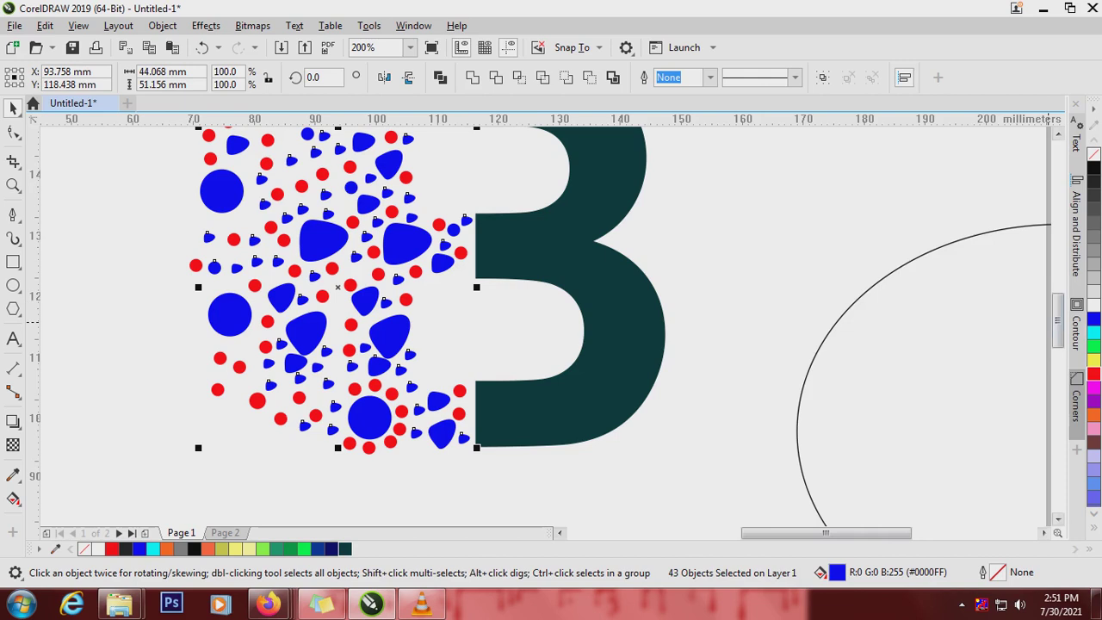
pyautogui.scroll(1, 547, 326)
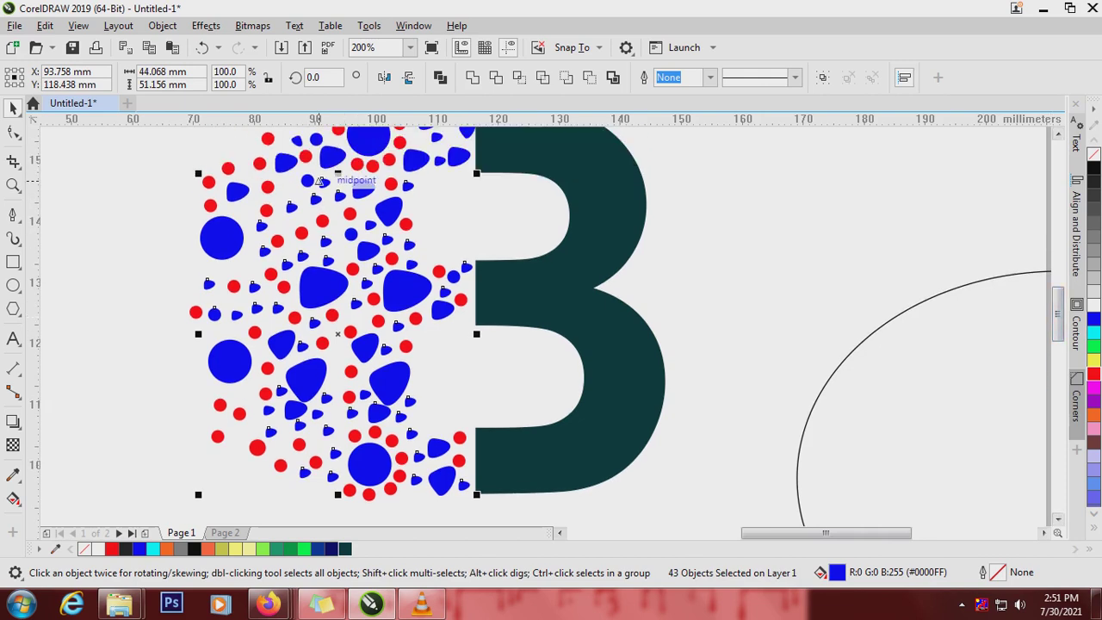
pyautogui.keyDown('shift'); pyautogui.click(296, 141); pyautogui.keyUp('shift')
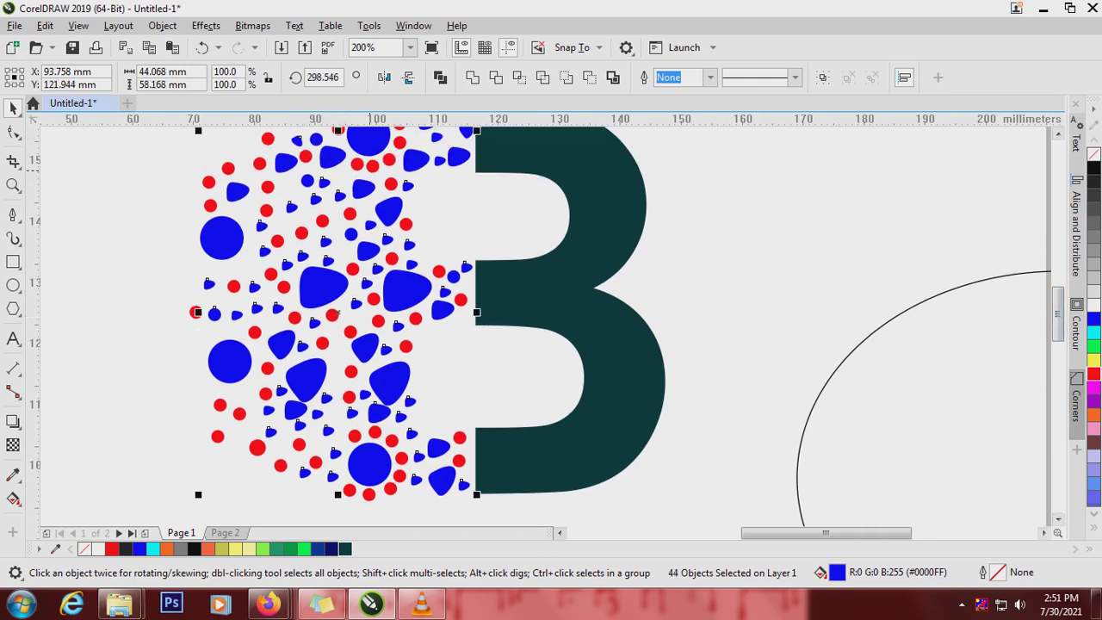
pyautogui.keyDown('shift'); pyautogui.click(439, 161); pyautogui.keyUp('shift')
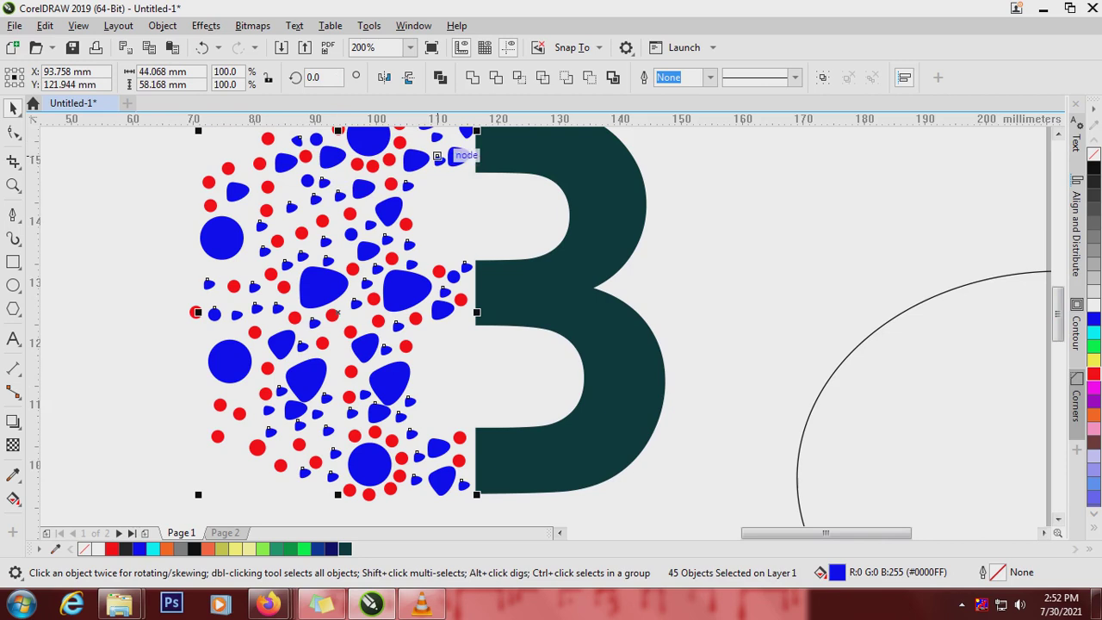
pyautogui.keyDown('shift'); pyautogui.click(436, 137); pyautogui.keyUp('shift')
# - Try Dark Green (#003333) on the selected small pebbles, and settle on Green (#00FF00) as their fill
pyautogui.moveTo(1058, 310); pyautogui.dragTo(1058, 287)
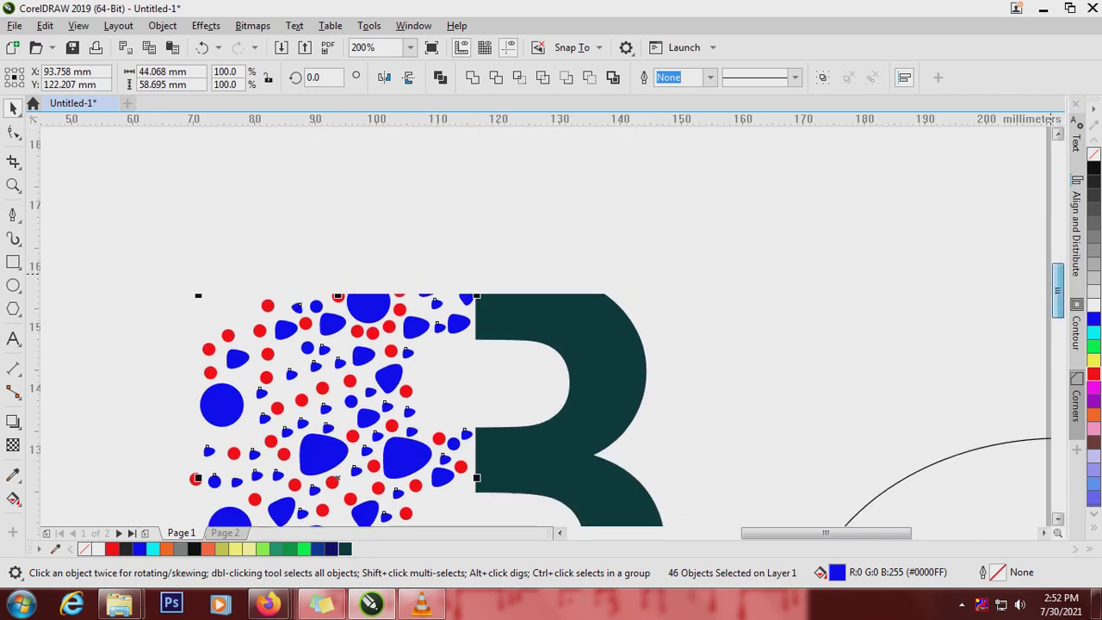
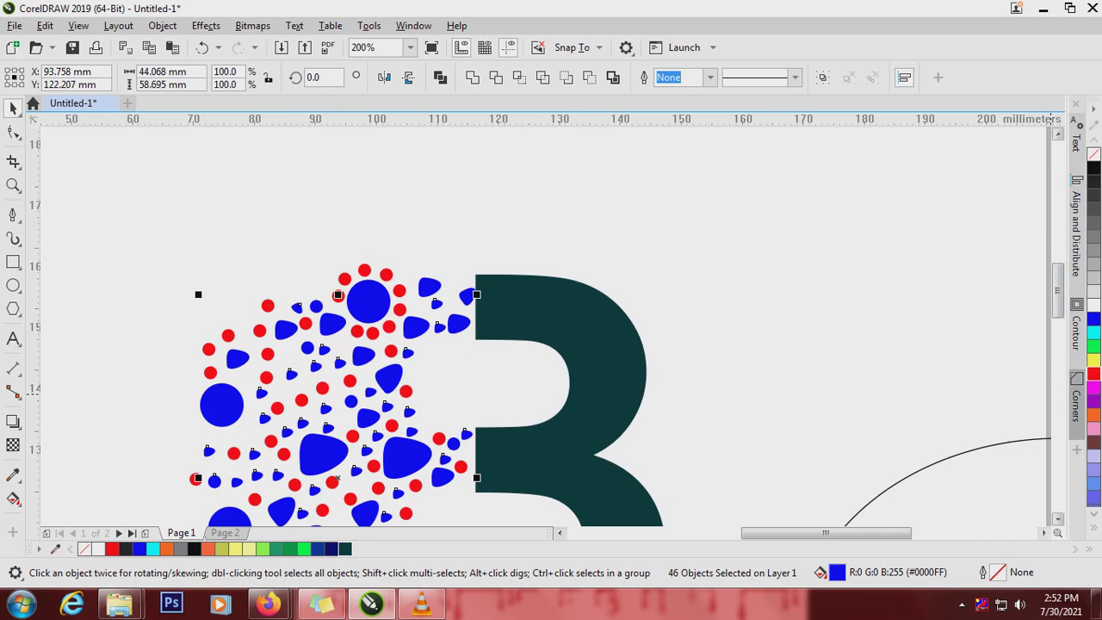
pyautogui.click(345, 549)
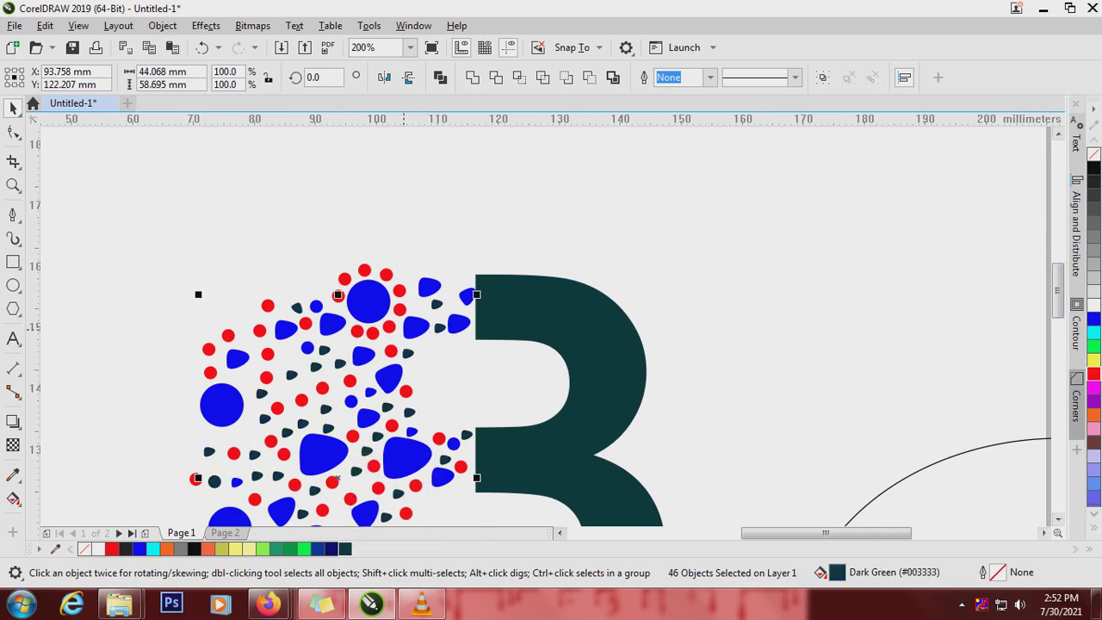
pyautogui.scroll(-2, 336, 362)
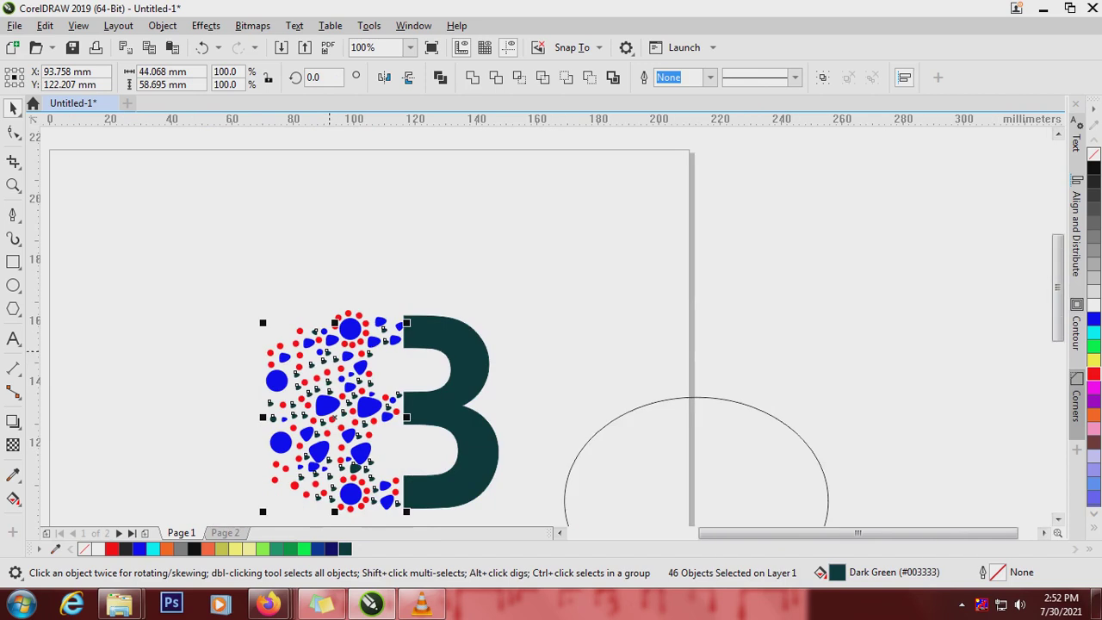
pyautogui.click(304, 548)
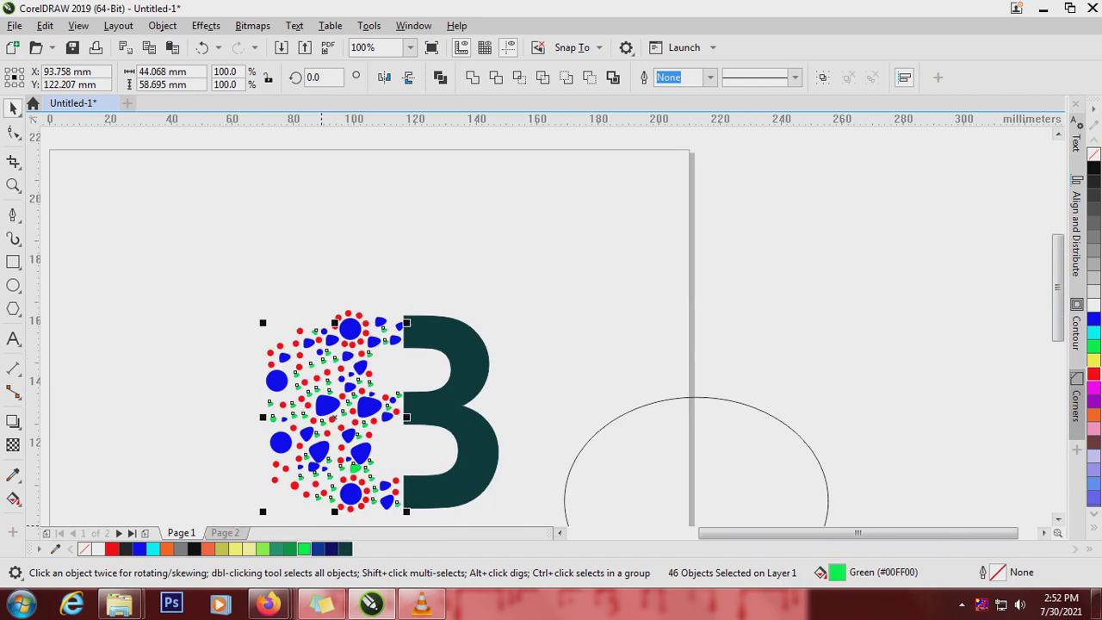
# - Try Chalk (#FFFF99) and Autumn Orange (#FF6633) on the selected small pebbles, and settle on Cyan (#00FFFF) as their fill
pyautogui.click(249, 548)
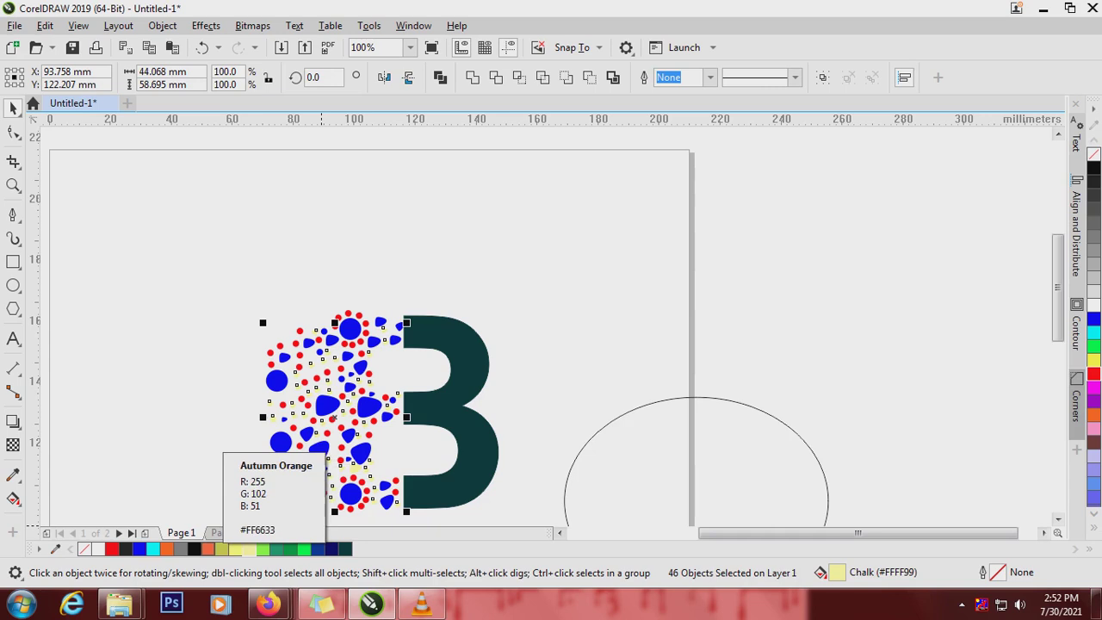
pyautogui.click(207, 549)
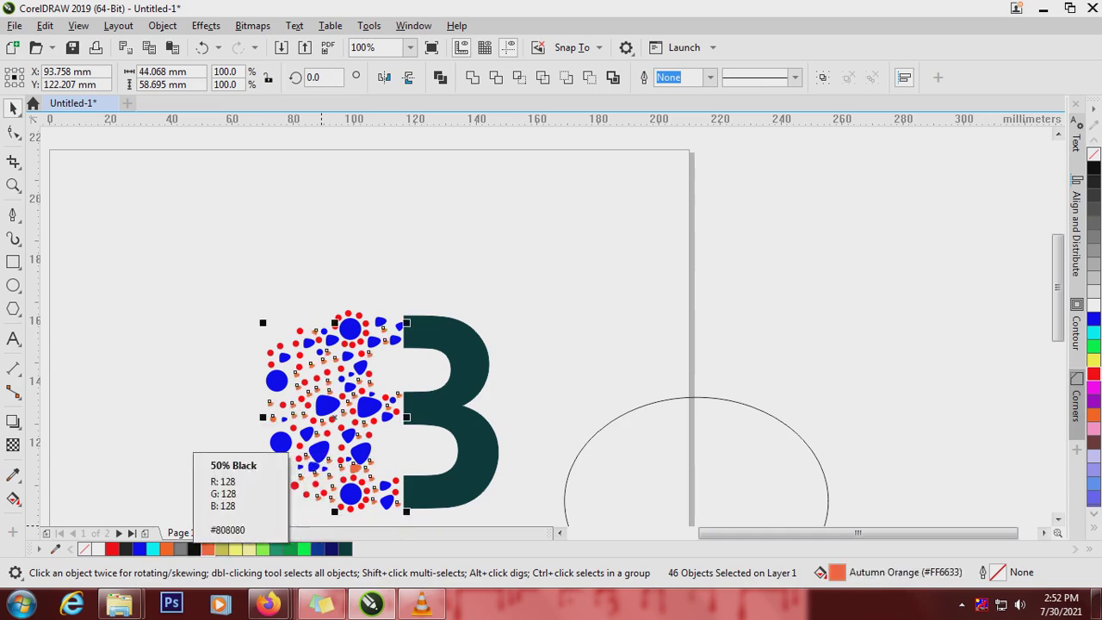
pyautogui.click(153, 548)
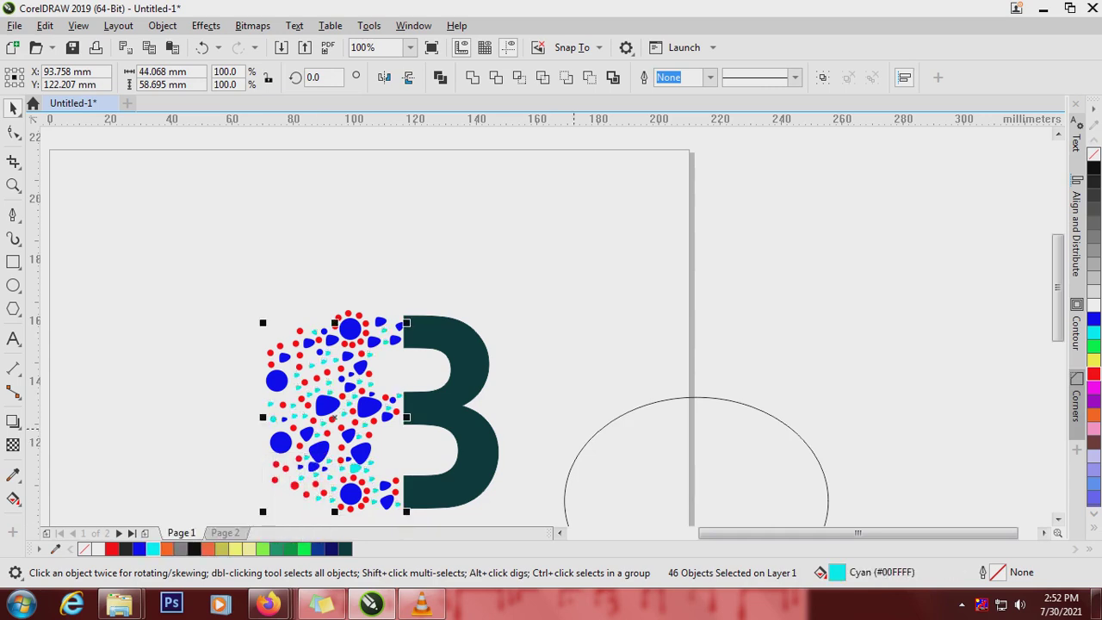
pyautogui.click(573, 429)
pyautogui.scroll(-1, 443, 323)
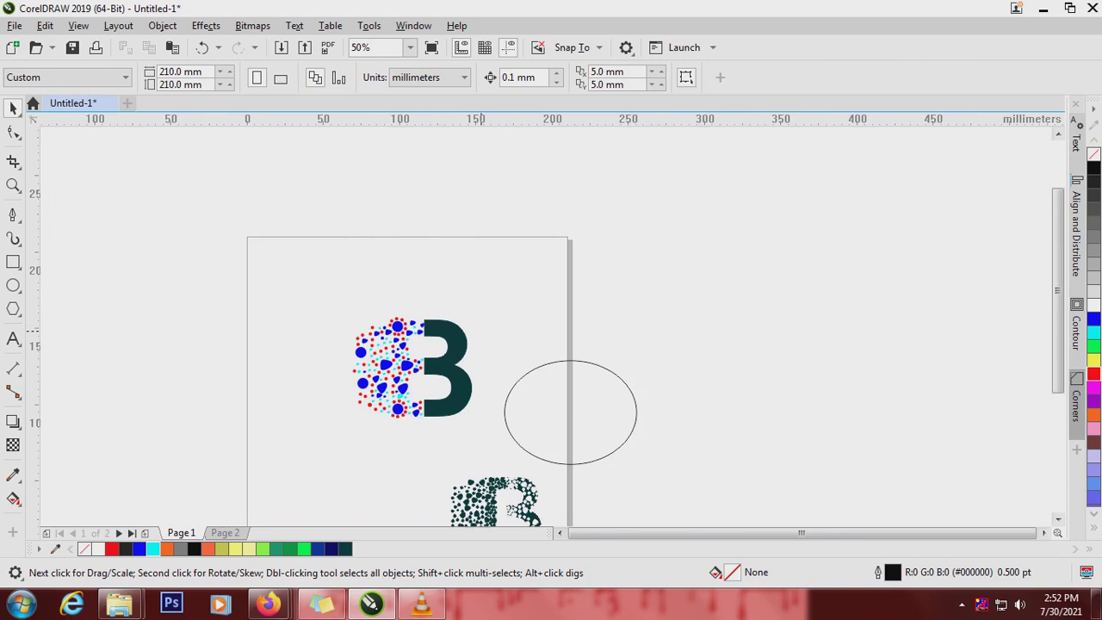
# - Fill the four large blue circles in the scatter with Dark Green (#003333)
pyautogui.scroll(4, 418, 414)
pyautogui.click(341, 433)
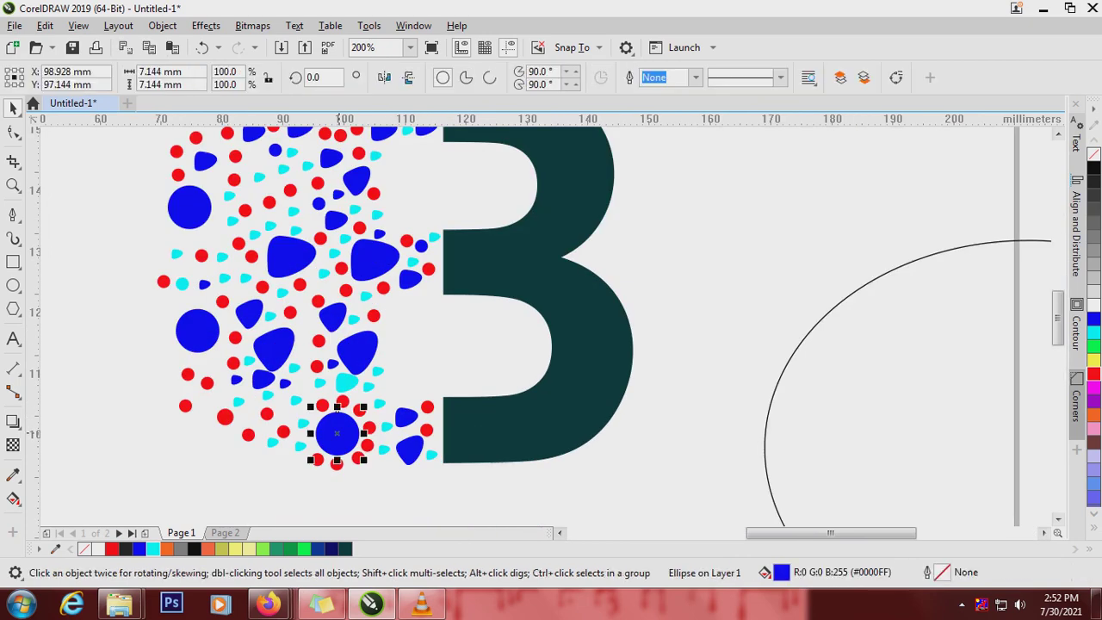
pyautogui.keyDown('shift'); pyautogui.click(197, 327); pyautogui.keyUp('shift')
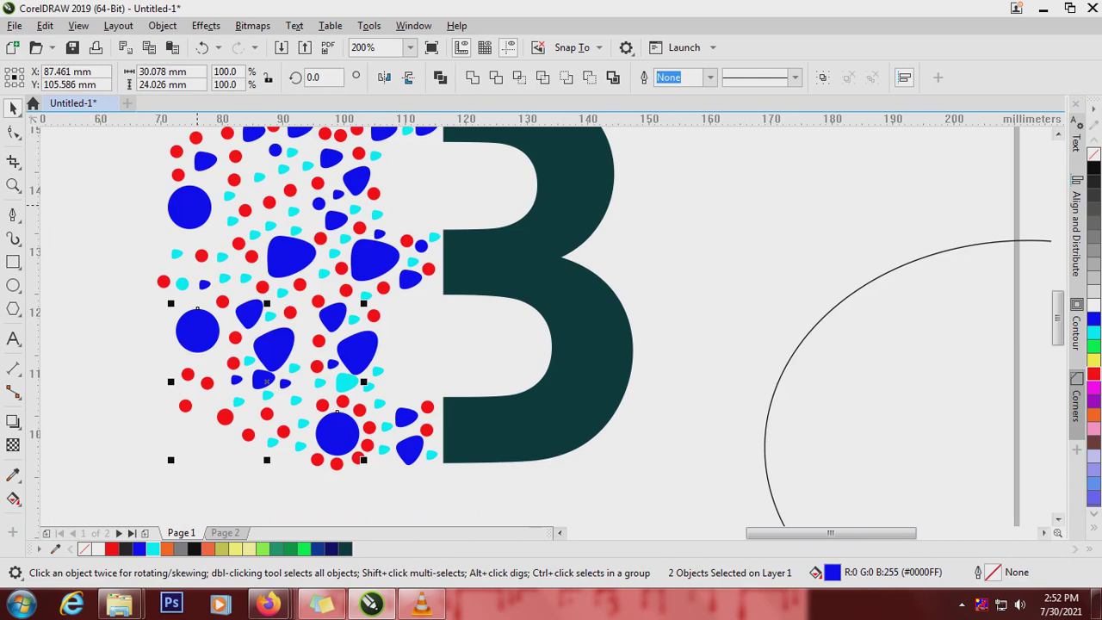
pyautogui.keyDown('shift'); pyautogui.click(197, 205); pyautogui.keyUp('shift')
pyautogui.scroll(-4, 436, 338)
pyautogui.scroll(2, 416, 288)
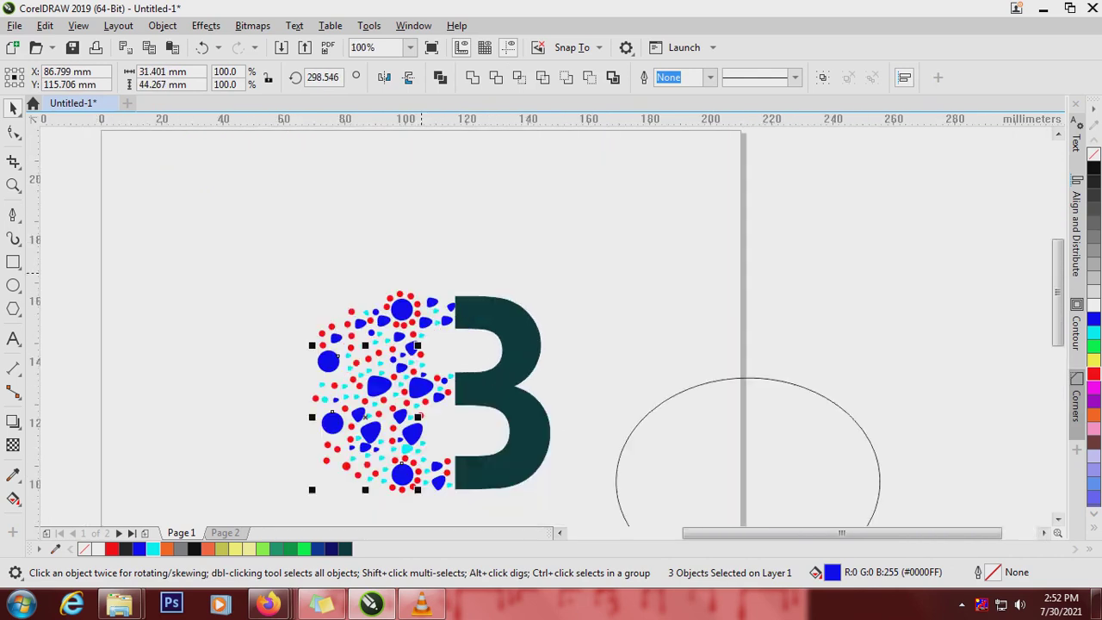
pyautogui.keyDown('shift'); pyautogui.click(401, 308); pyautogui.keyUp('shift')
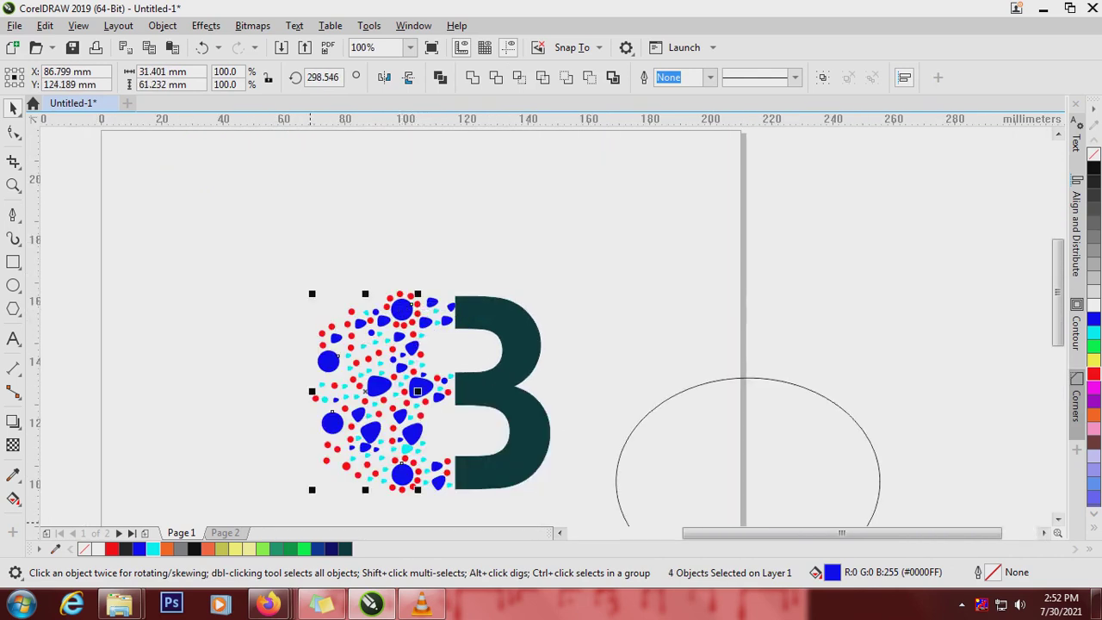
pyautogui.click(345, 549)
pyautogui.click(612, 361)
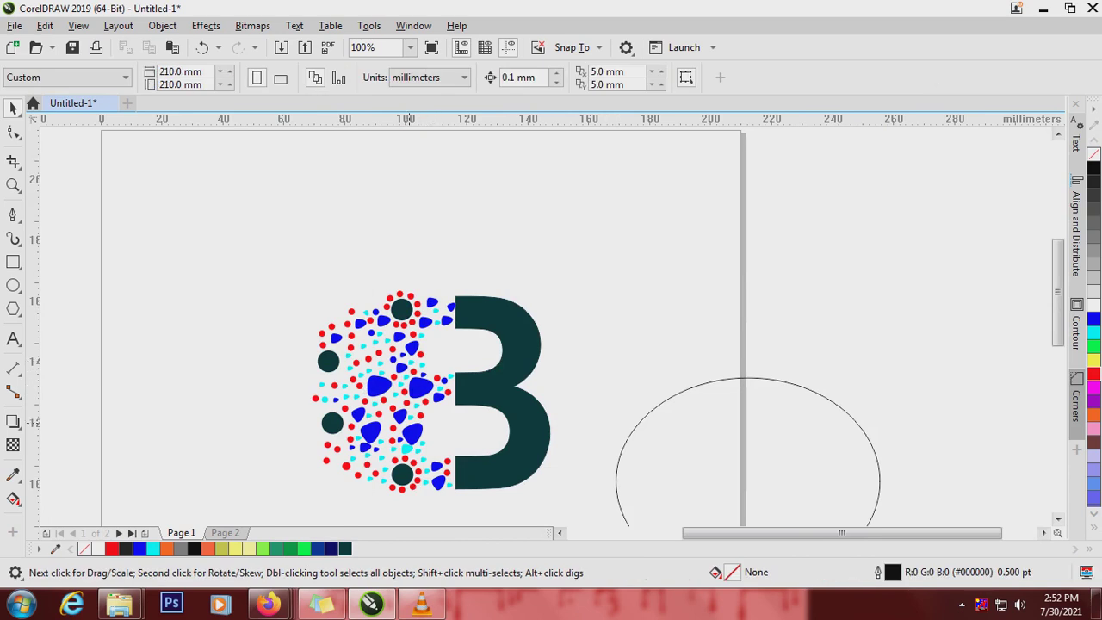
# - Fill the larger cyan pebble above the bottom dark green circle with Green (#00FF00)
pyautogui.click(409, 419)
pyautogui.click(447, 438)
pyautogui.scroll(1, 448, 474)
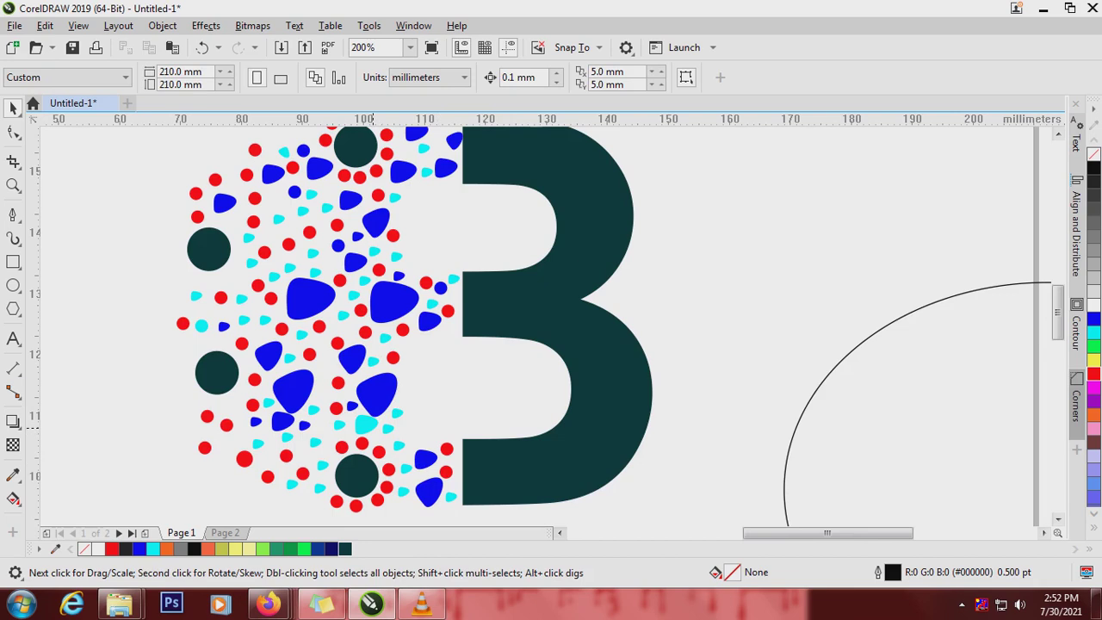
pyautogui.click(365, 422)
pyautogui.click(304, 549)
pyautogui.scroll(1, 382, 372)
pyautogui.scroll(-1, 382, 372)
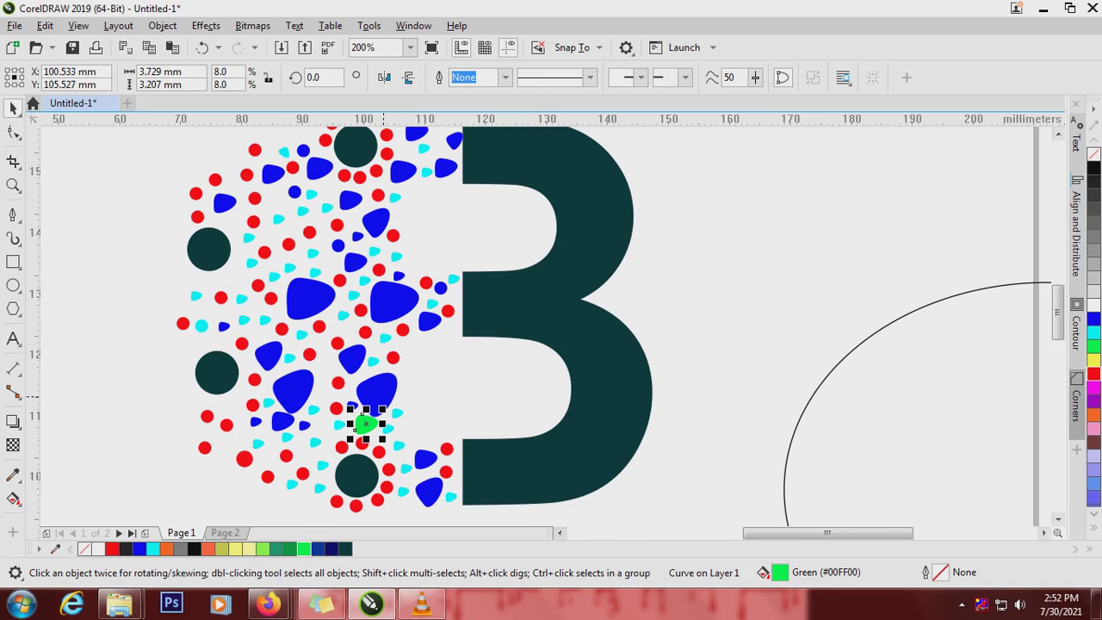
# - Delete the bright green pebble above the bottom circle and place a copy of the neighbouring small cyan pebble in its spot
pyautogui.press('Delete')
pyautogui.moveTo(388, 427); pyautogui.dragTo(363, 425)
pyautogui.rightClick(363, 426)
pyautogui.scroll(1, 385, 419)
pyautogui.scroll(-2, 385, 420)
pyautogui.click(277, 243)
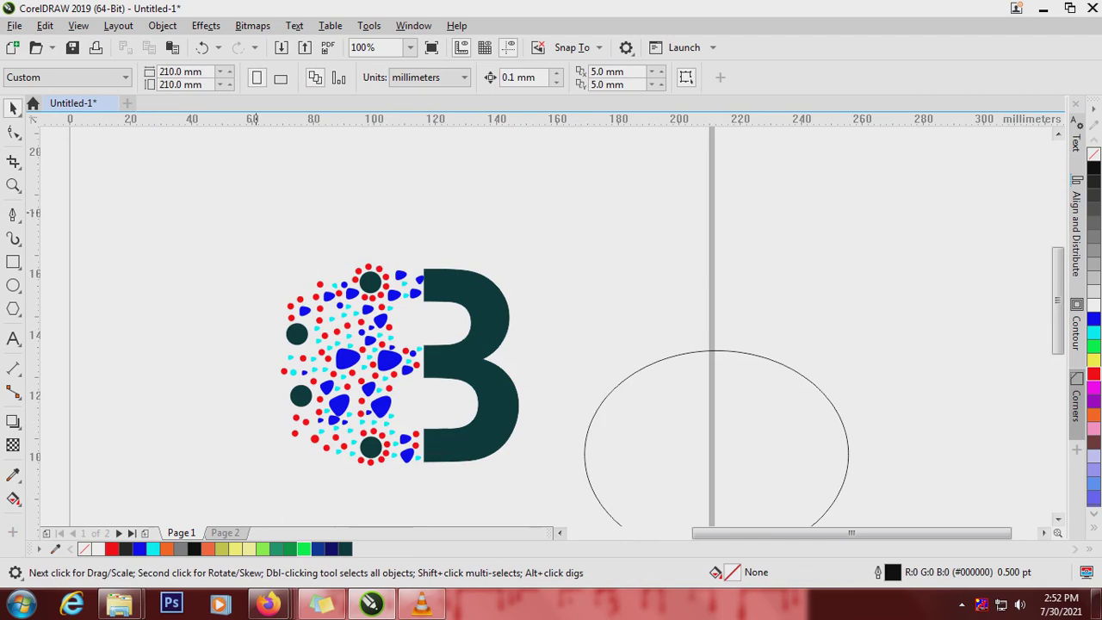
# - Copy most of the scattered pebbles and circles to the free area right of the B and group the copies
pyautogui.moveTo(326, 369); pyautogui.dragTo(393, 470)
pyautogui.moveTo(337, 365); pyautogui.dragTo(672, 342)
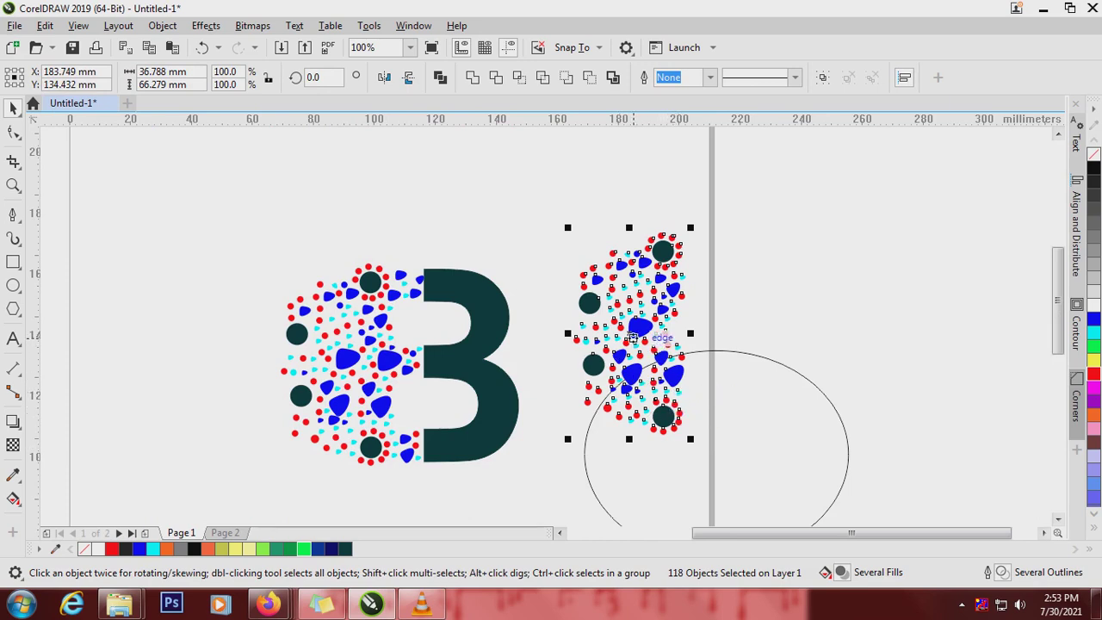
pyautogui.click(631, 356)
pyautogui.hotkey('ctrl', 'g')
# - Rotate the copied group by about 179° and move it over the solid right part of the B
pyautogui.click(629, 333)
pyautogui.moveTo(691, 442); pyautogui.dragTo(571, 227)
pyautogui.moveTo(563, 438); pyautogui.dragTo(563, 437)
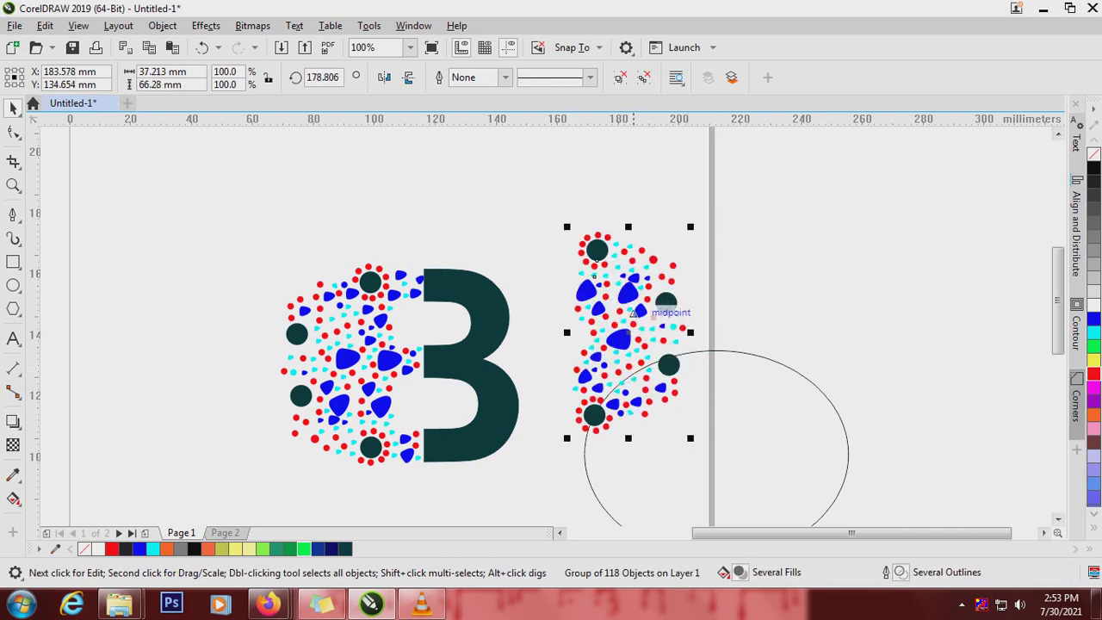
pyautogui.moveTo(636, 312); pyautogui.dragTo(483, 357)
pyautogui.scroll(1, 427, 383)
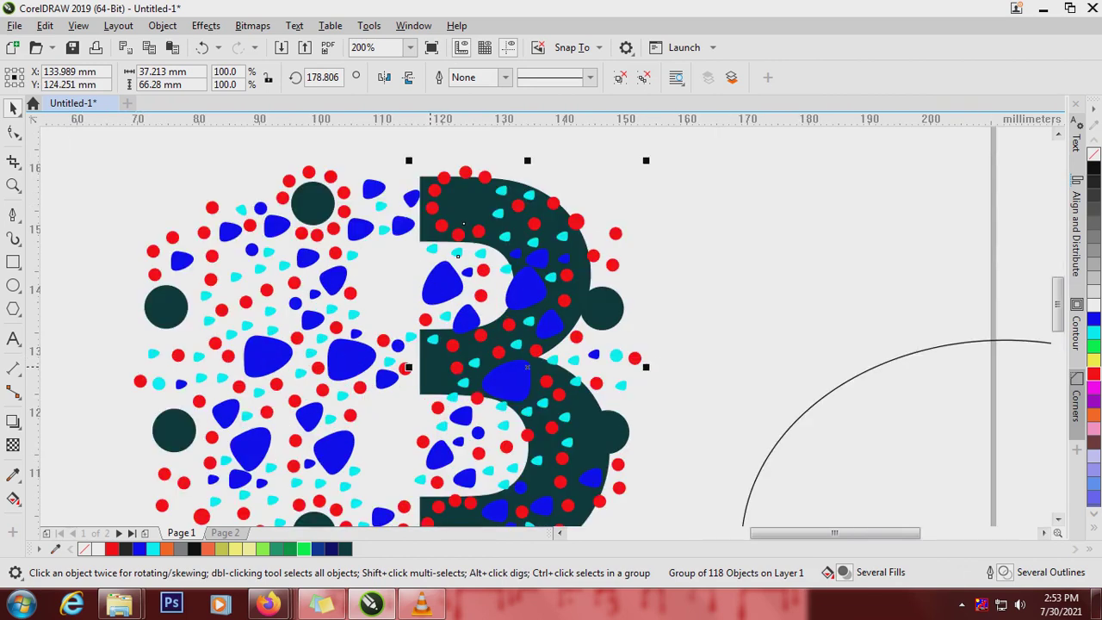
pyautogui.press('Escape')
pyautogui.moveTo(466, 385); pyautogui.dragTo(460, 381)
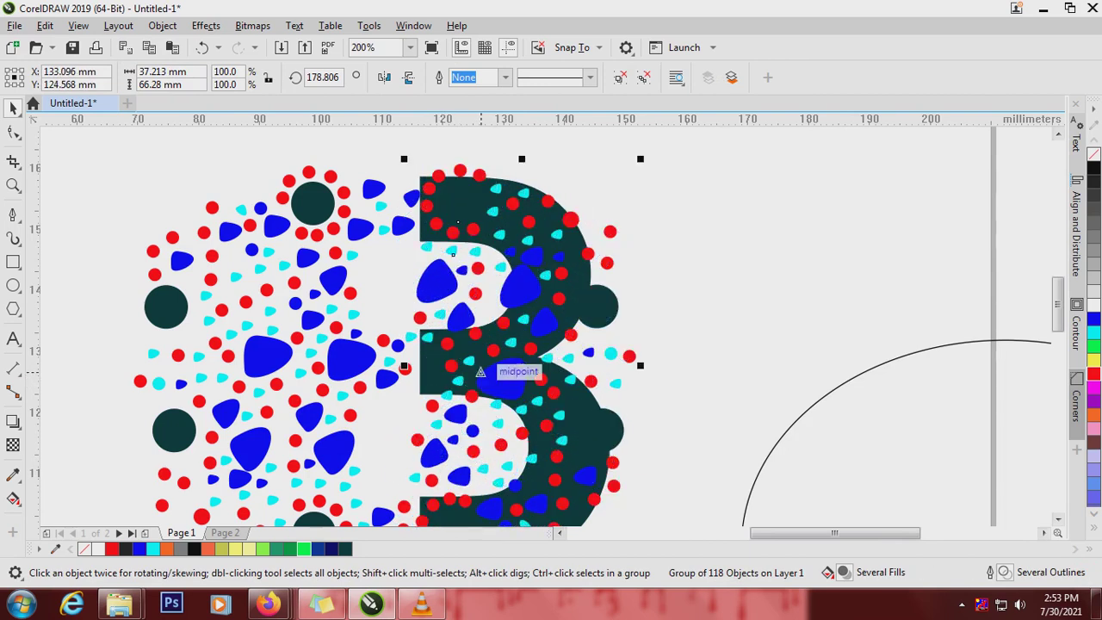
# - Nudge the copied group about 1.2 mm down and 0.5 mm to the right over the B
pyautogui.press('Down')
pyautogui.press('Down')
pyautogui.press('Down')
pyautogui.press('Down')
pyautogui.press('Down')
pyautogui.press('Down')
pyautogui.press('Down')
pyautogui.press('Down')
pyautogui.press('Down')
pyautogui.press('Down')
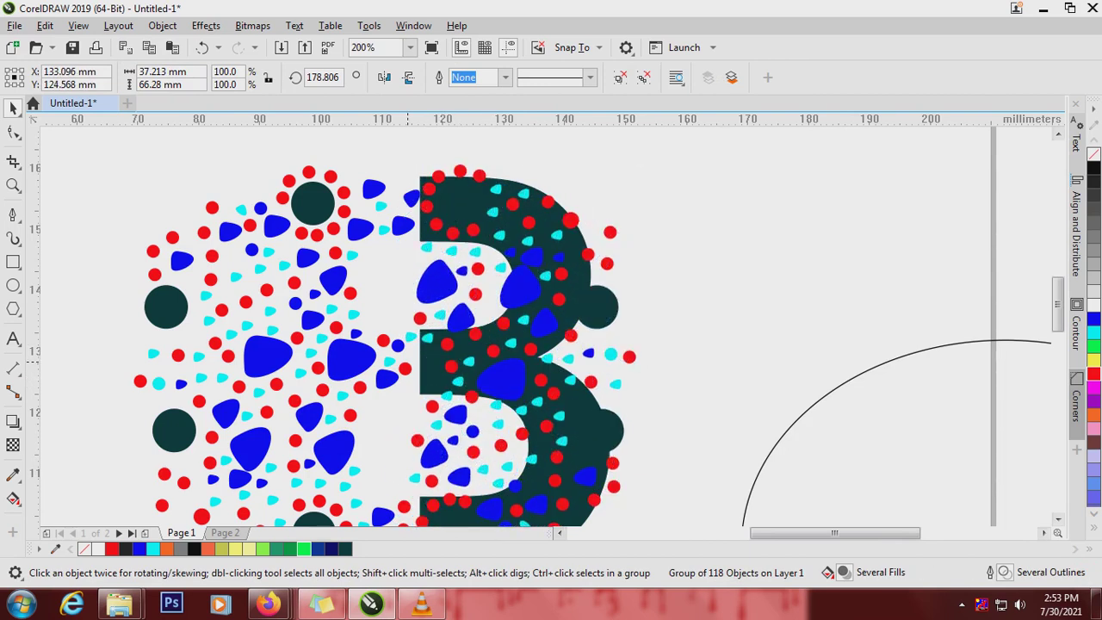
pyautogui.press('Right')
pyautogui.press('Right')
pyautogui.press('Right')
pyautogui.press('Right')
pyautogui.press('Right')
pyautogui.press('Right')
pyautogui.press('Right')
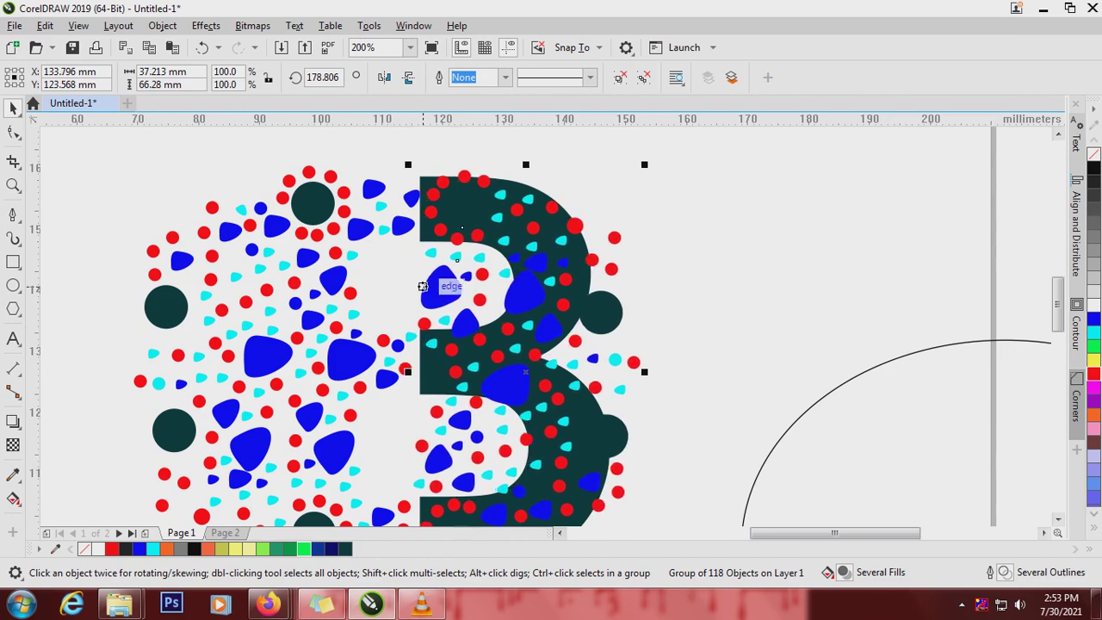
pyautogui.press('Left')
pyautogui.press('Left')
pyautogui.press('Down')
pyautogui.press('Down')
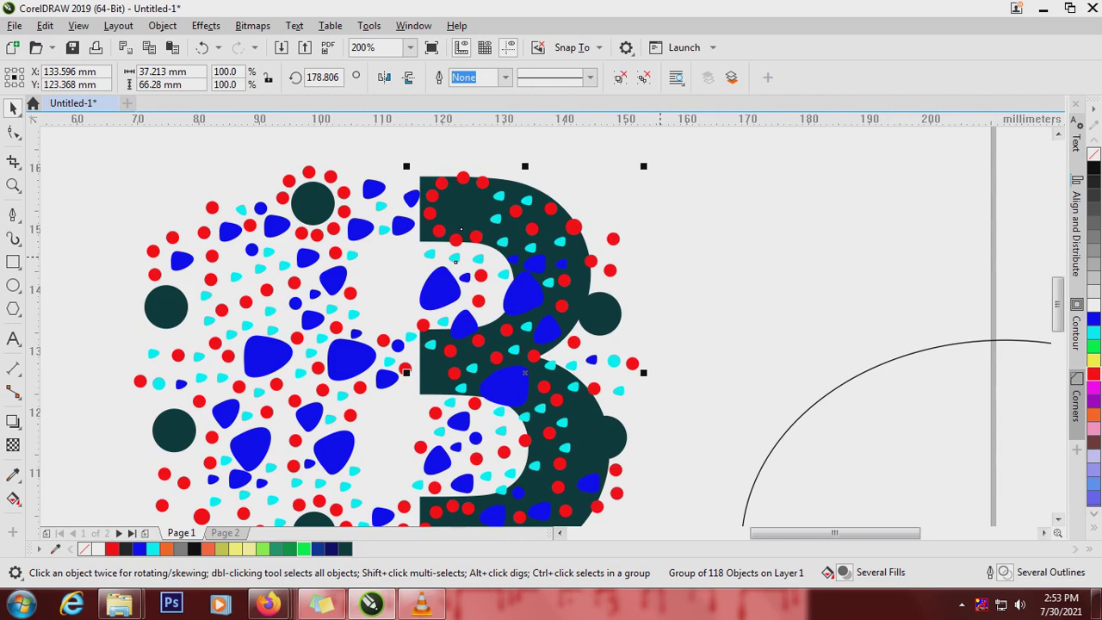
# - Fill the copied group with white (#FFFFFF) and trim its shapes out of the solid B
pyautogui.click(1093, 306)
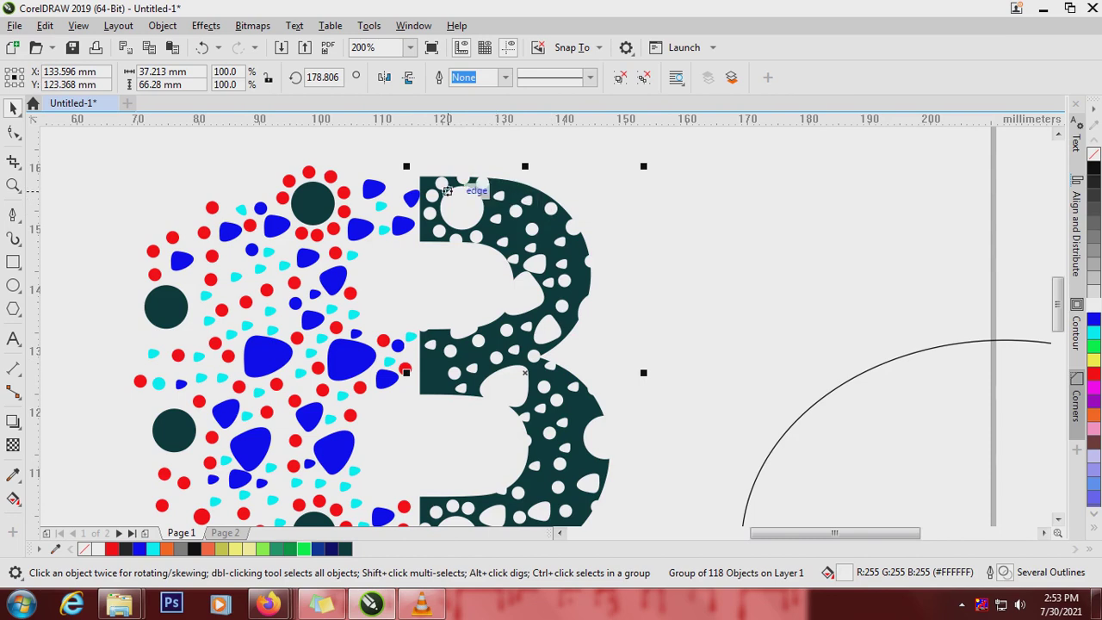
pyautogui.keyDown('shift'); pyautogui.click(431, 187); pyautogui.keyUp('shift')
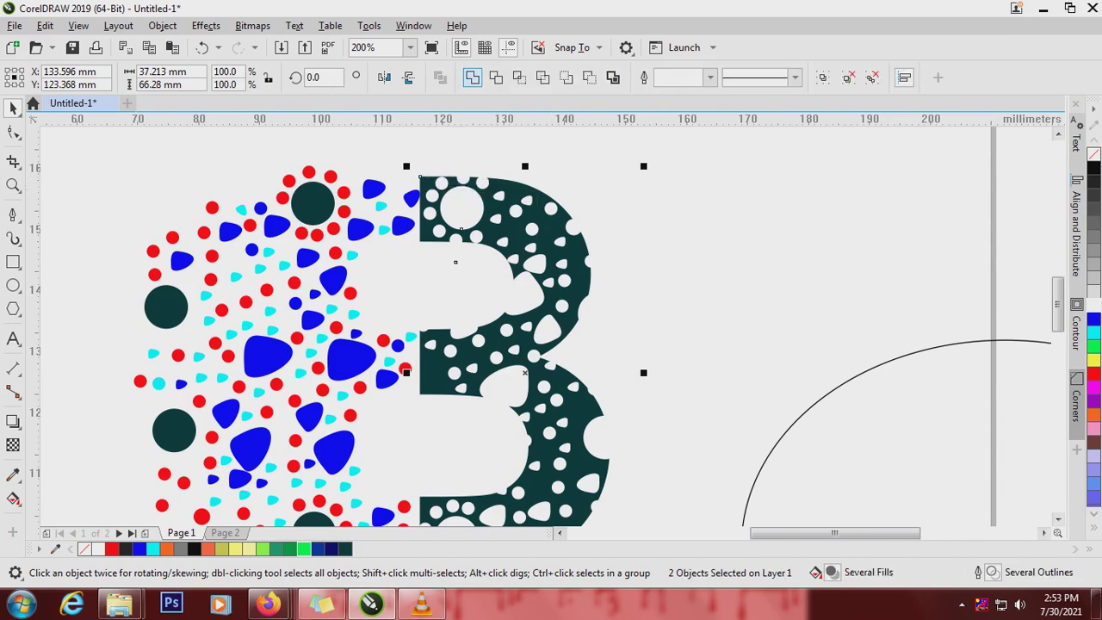
pyautogui.click(496, 77)
pyautogui.click(495, 78)
pyautogui.click(687, 252)
# - Delete the large outlined ellipse straddling the page's right edge
pyautogui.scroll(-2, 565, 235)
pyautogui.press('Tab')
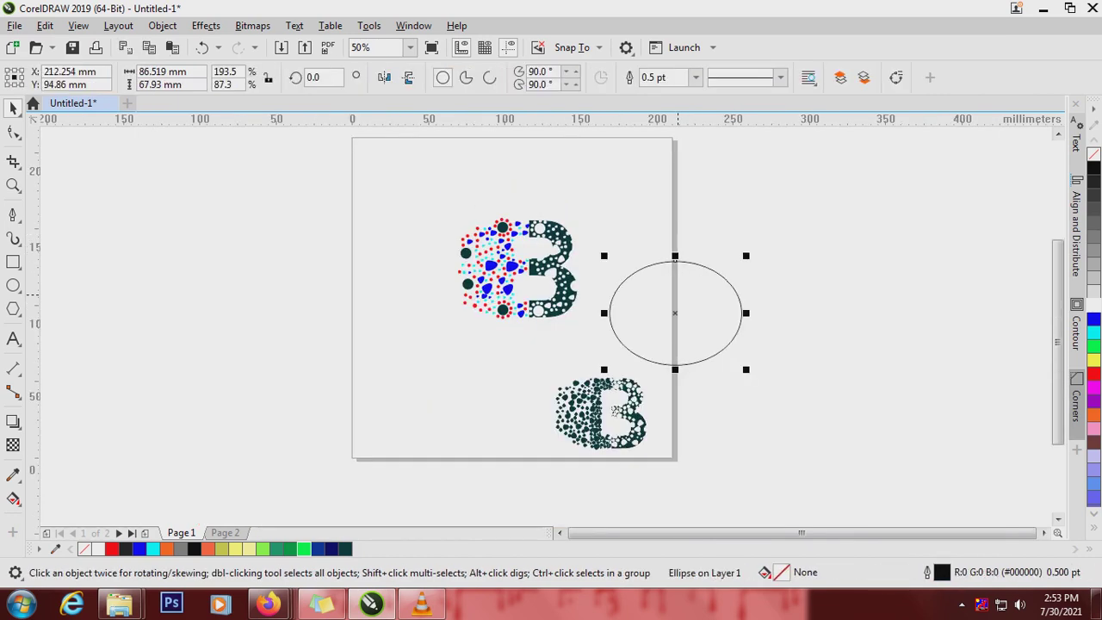
pyautogui.press('Delete')
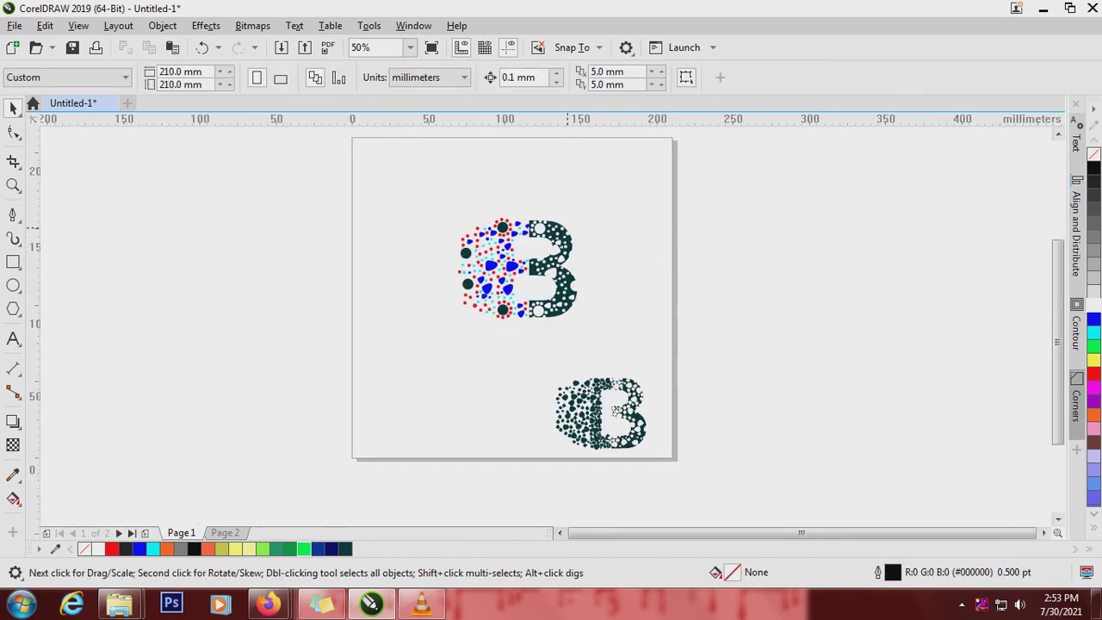
# - Try red (#FF0000) and green (#00FF00) as the fill of all scattered pebbles and circles left of the B
pyautogui.moveTo(526, 316); pyautogui.dragTo(534, 324)
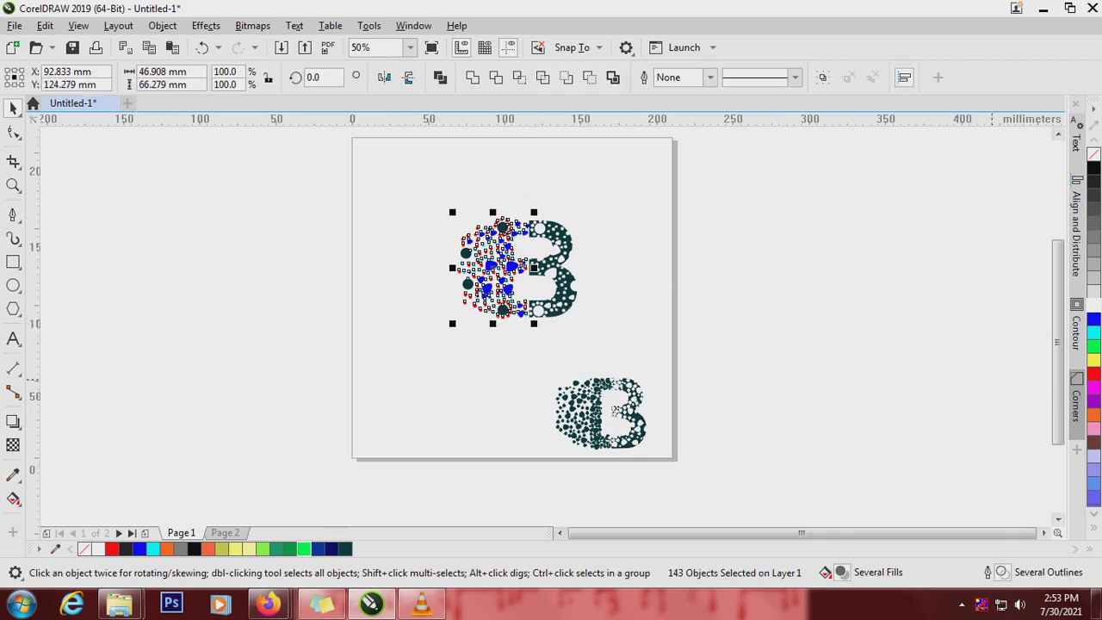
pyautogui.click(1093, 373)
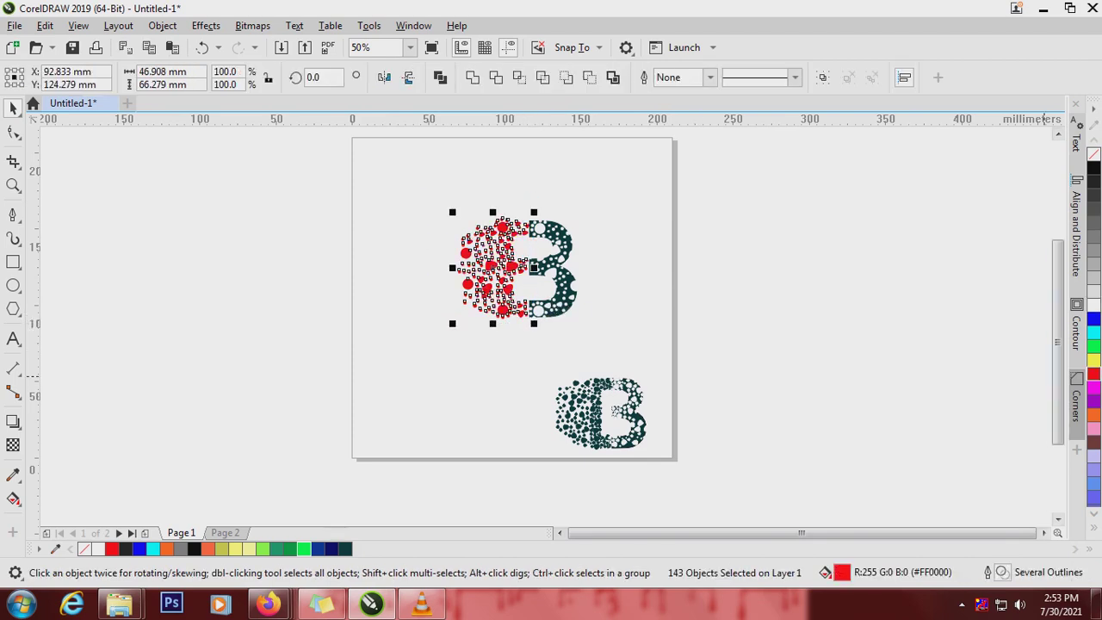
pyautogui.click(569, 273)
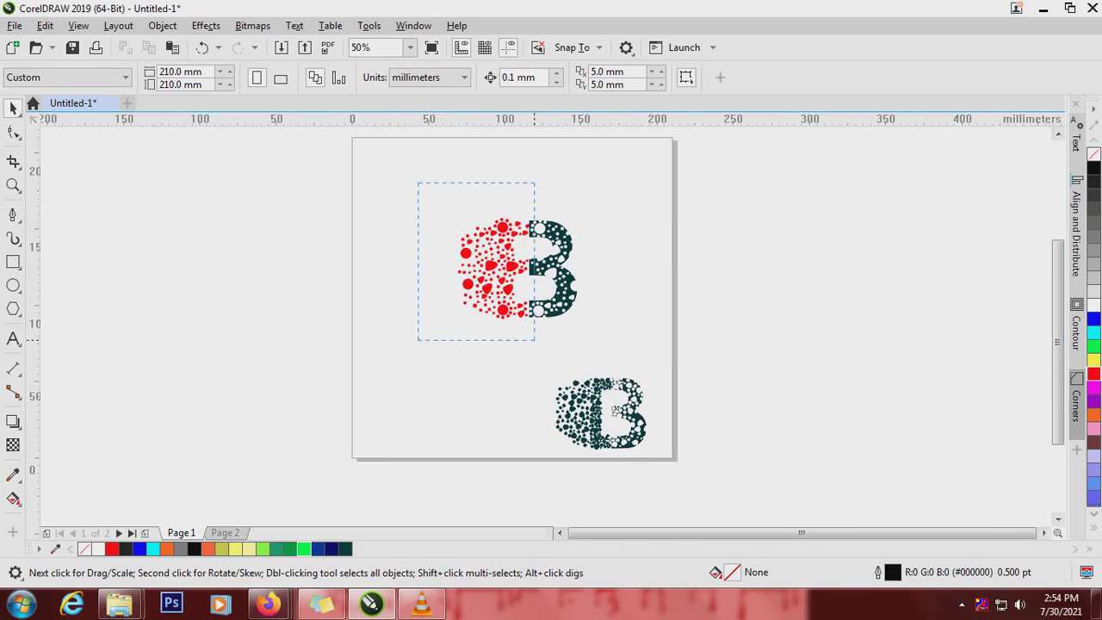
pyautogui.moveTo(535, 341); pyautogui.dragTo(534, 341)
pyautogui.click(1094, 346)
pyautogui.click(733, 297)
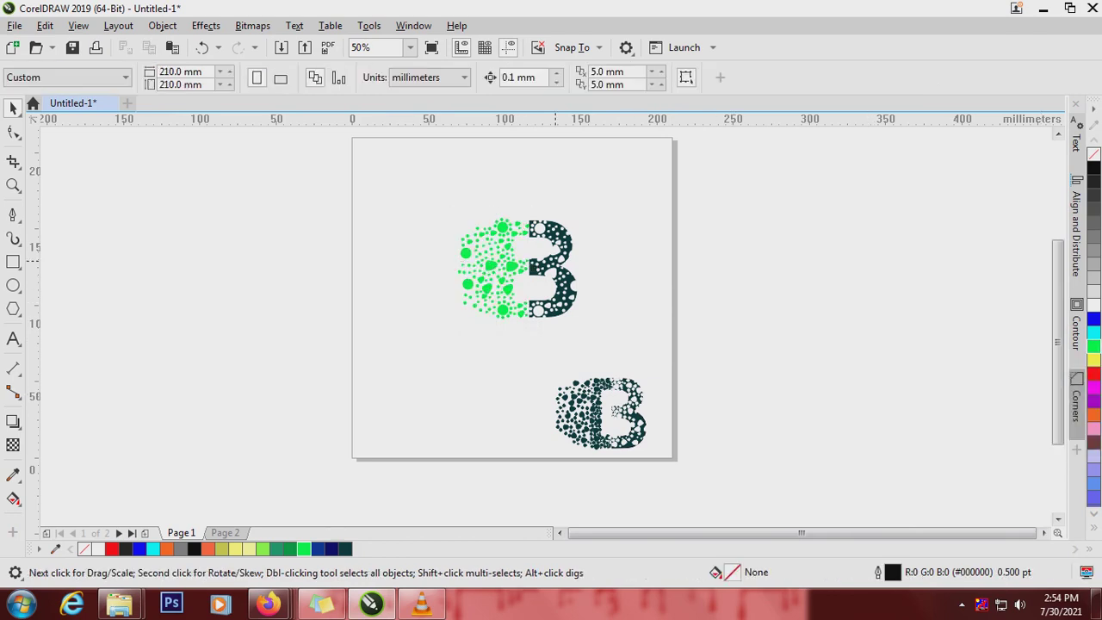
# - Try Kentucky Green (#339966) on the scatter left of the B, and settle on Dark Green (#003333) as its fill
pyautogui.moveTo(502, 269); pyautogui.dragTo(544, 344)
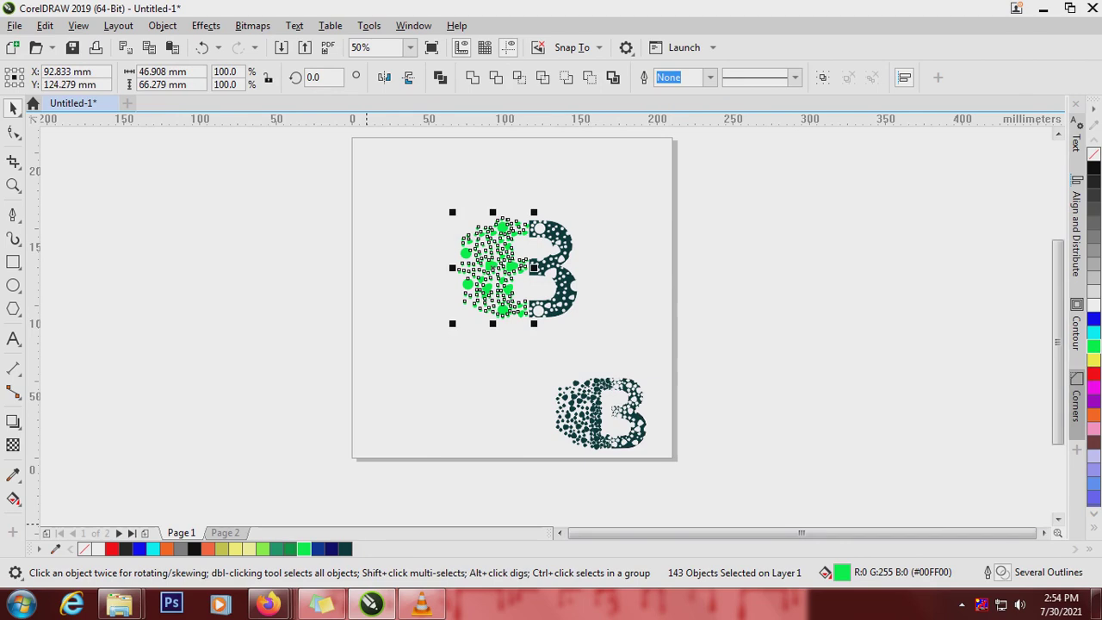
pyautogui.click(276, 548)
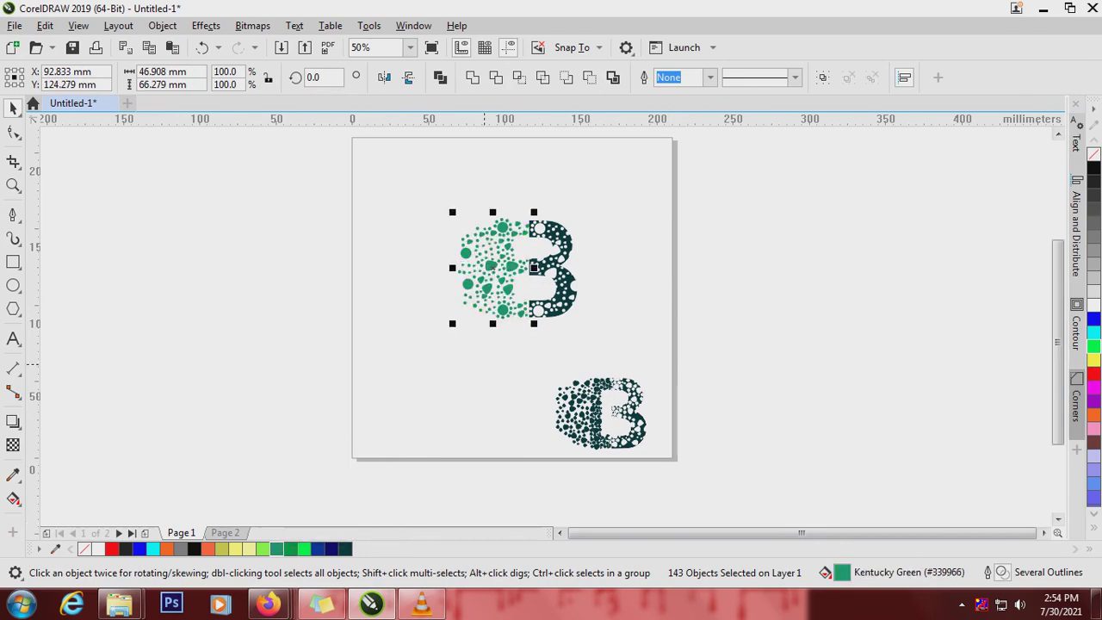
pyautogui.scroll(2, 517, 225)
pyautogui.scroll(-1, 522, 248)
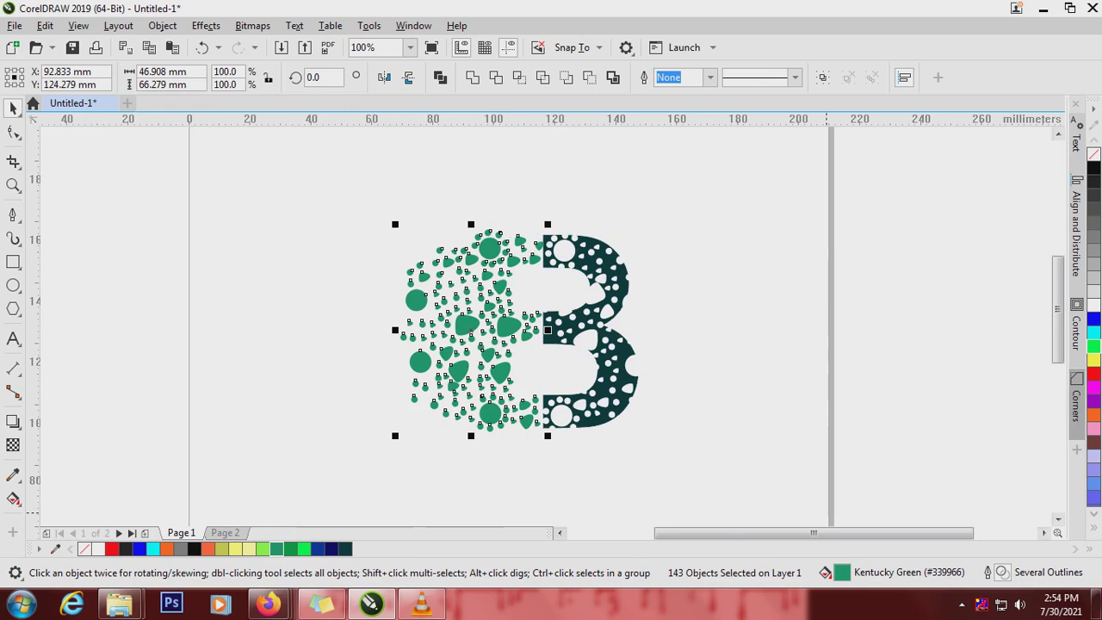
pyautogui.click(345, 549)
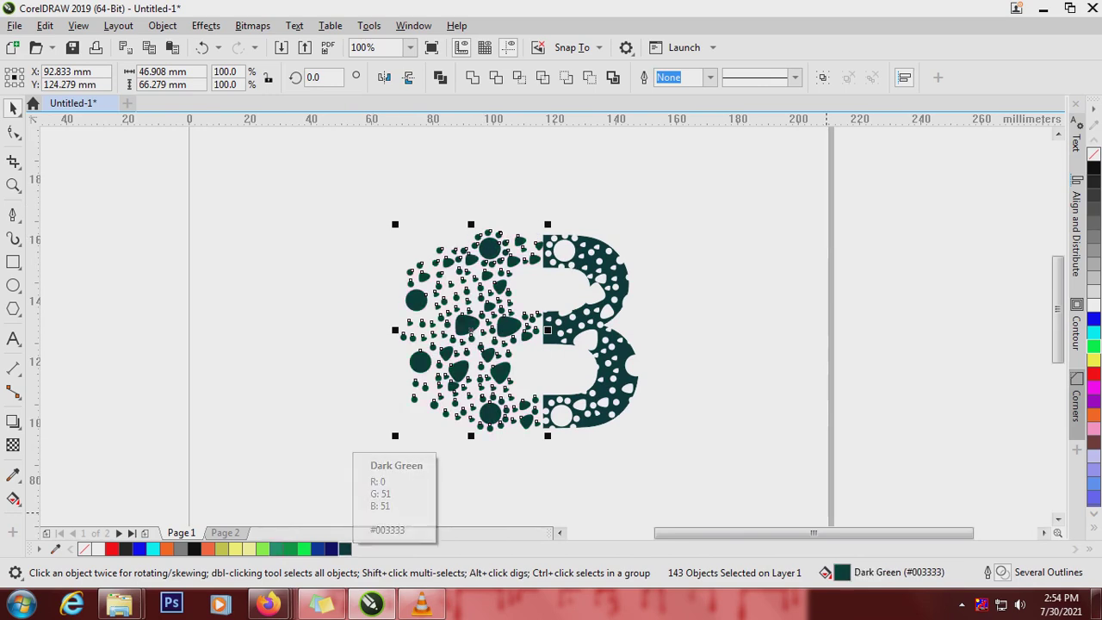
pyautogui.press('Escape')
pyautogui.scroll(-2, 586, 441)
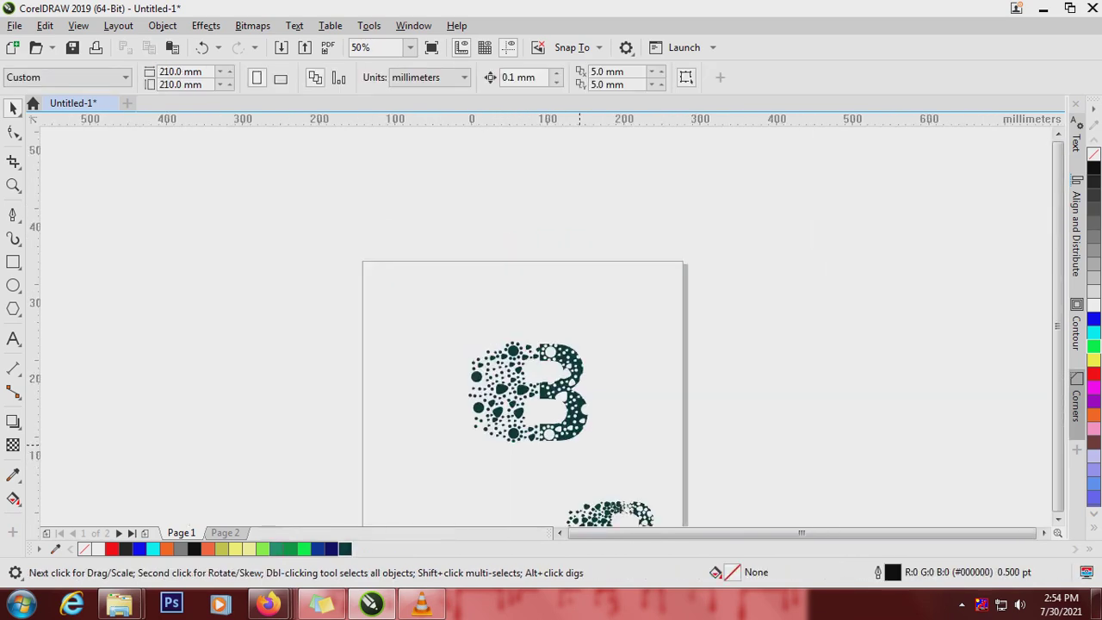
# - Fill the whole upper logo, including the B and the white group, with orange (#FF6600)
pyautogui.moveTo(506, 381); pyautogui.dragTo(507, 382)
pyautogui.click(1093, 415)
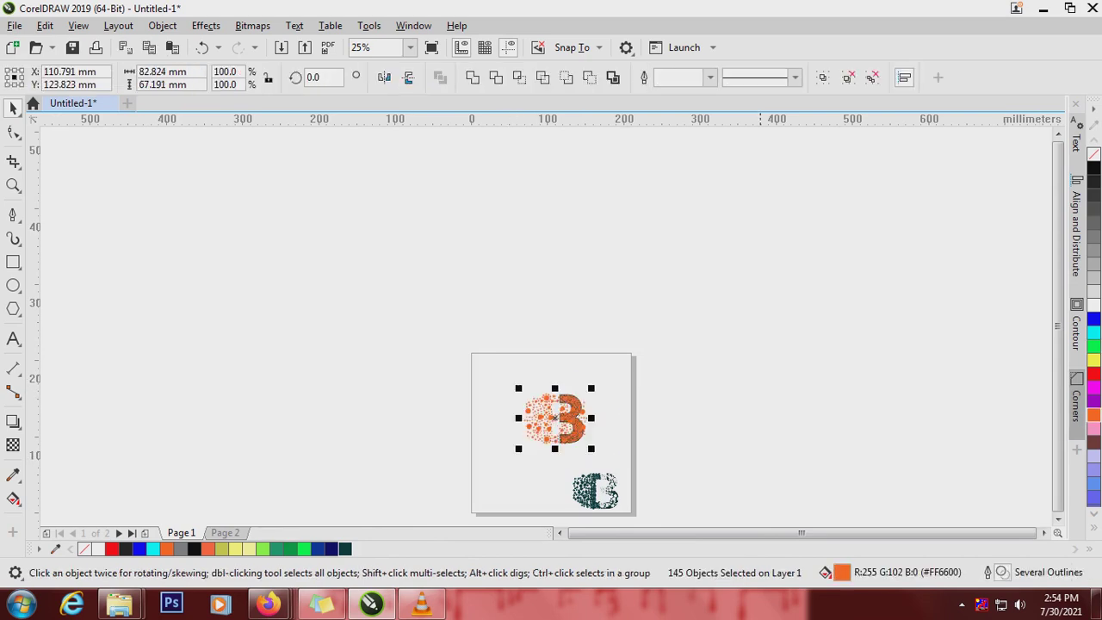
pyautogui.press('Escape')
# - Set the default outline width to None with no object selected
pyautogui.scroll(2, 576, 433)
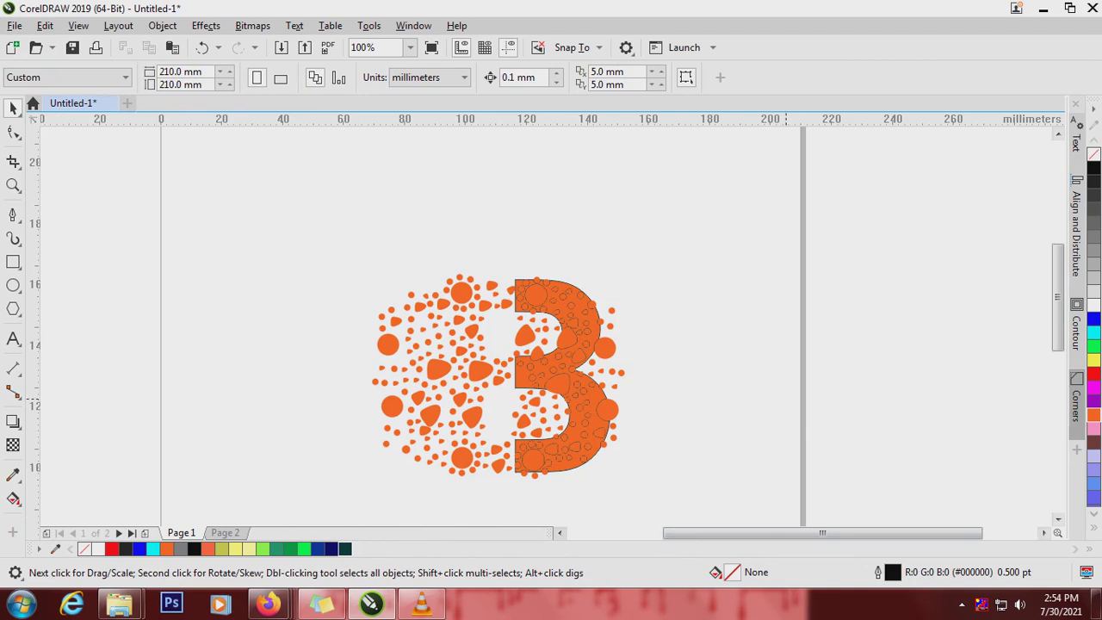
pyautogui.press('F12')
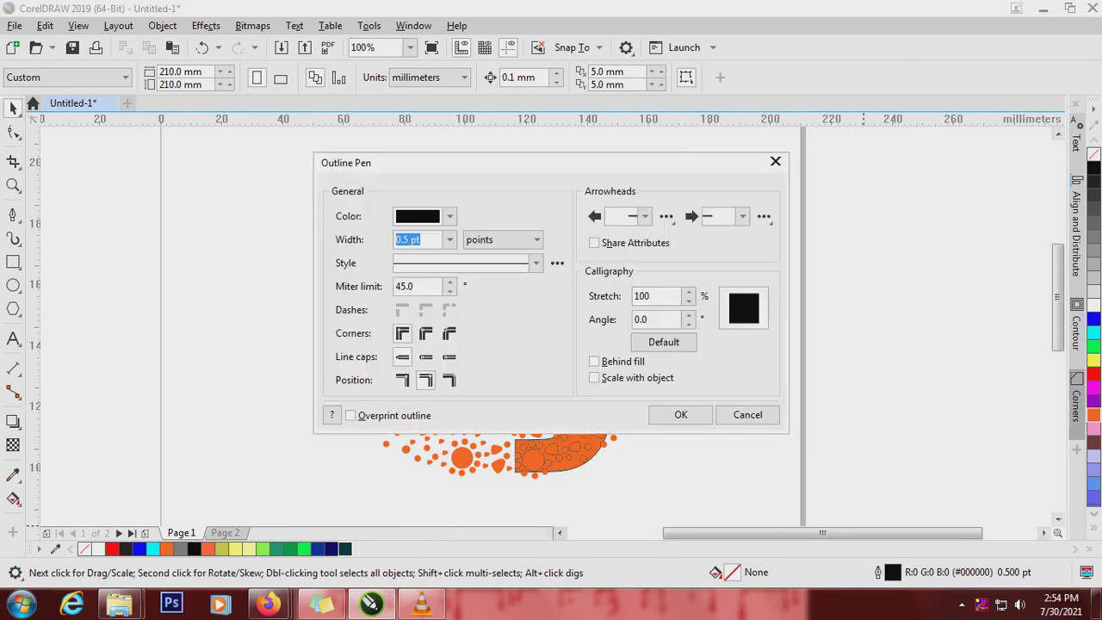
pyautogui.click(450, 241)
pyautogui.click(422, 256)
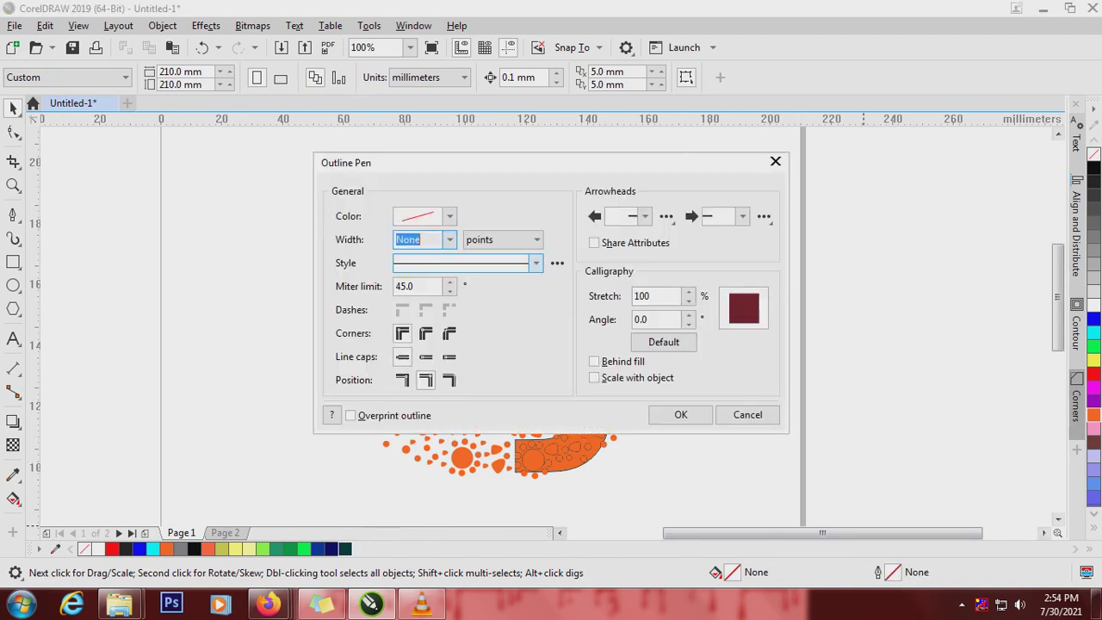
pyautogui.press('Return')
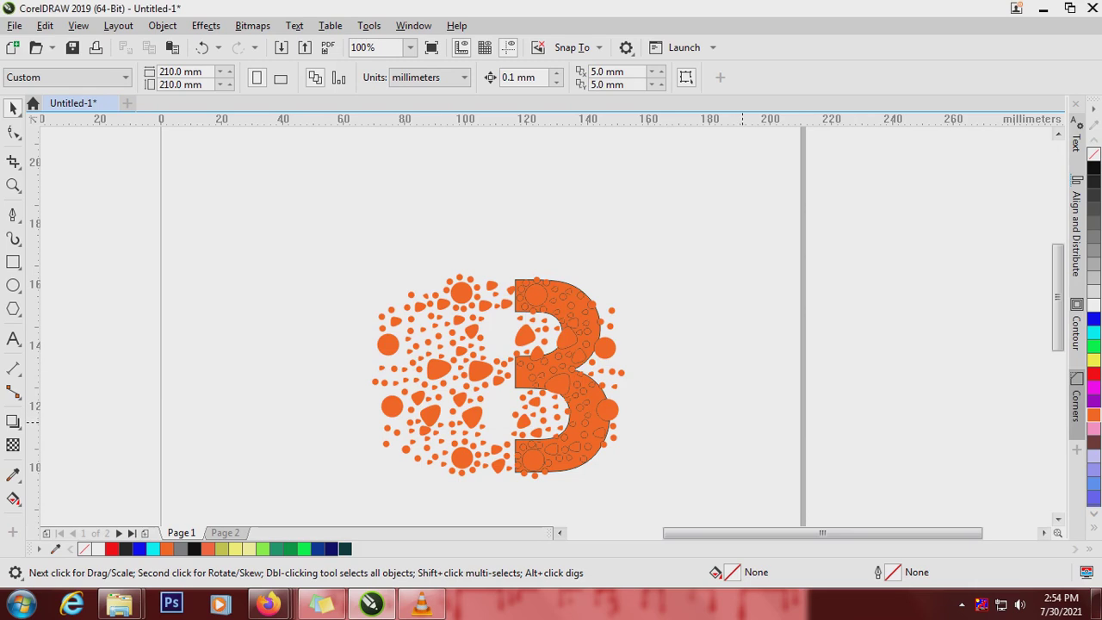
pyautogui.scroll(-2, 323, 347)
pyautogui.scroll(1, 364, 367)
pyautogui.click(360, 365)
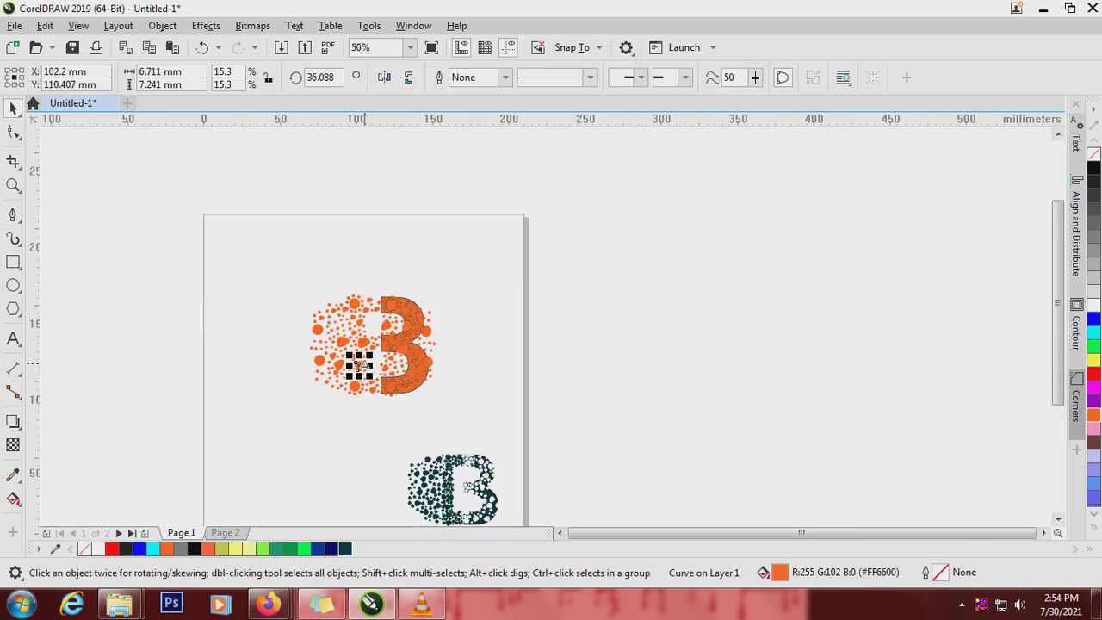
pyautogui.click(436, 335)
pyautogui.click(406, 327)
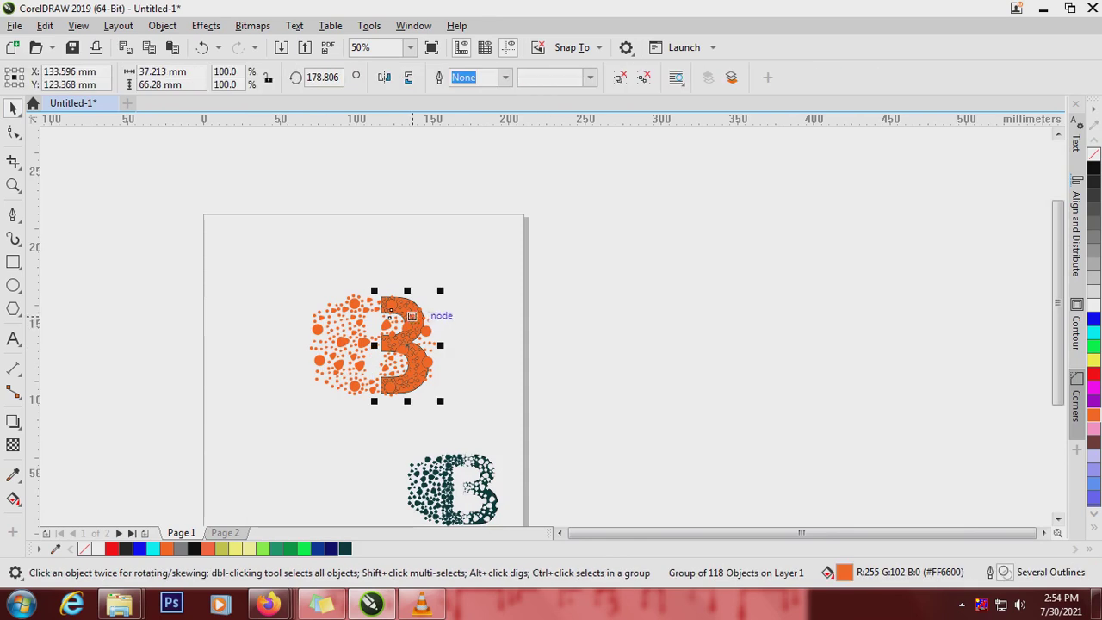
pyautogui.doubleClick(1005, 573)
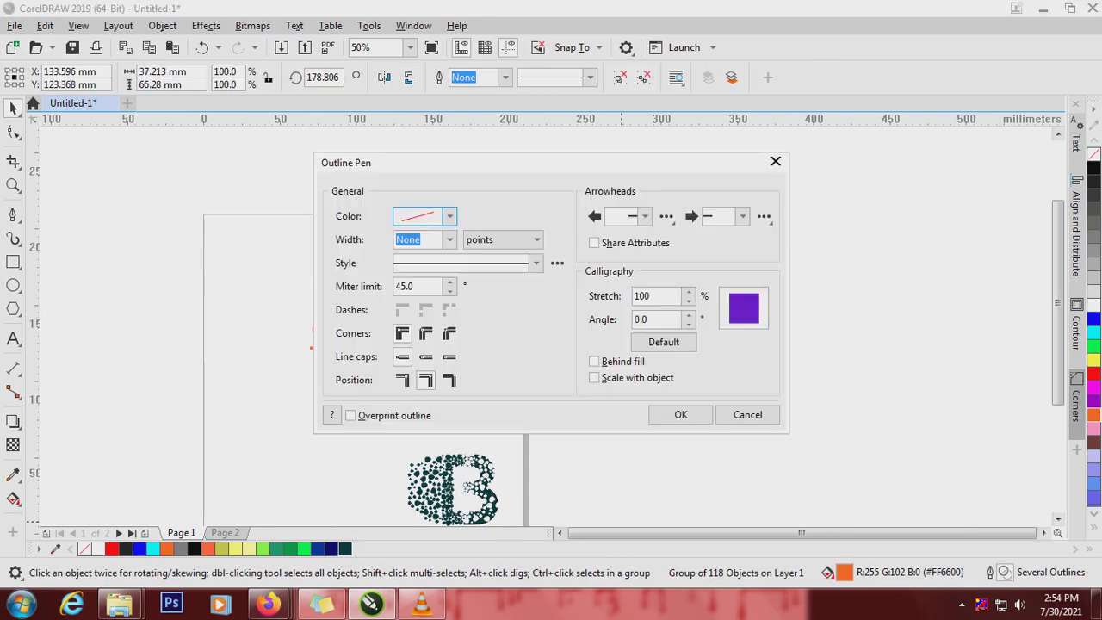
pyautogui.click(449, 240)
pyautogui.click(449, 240)
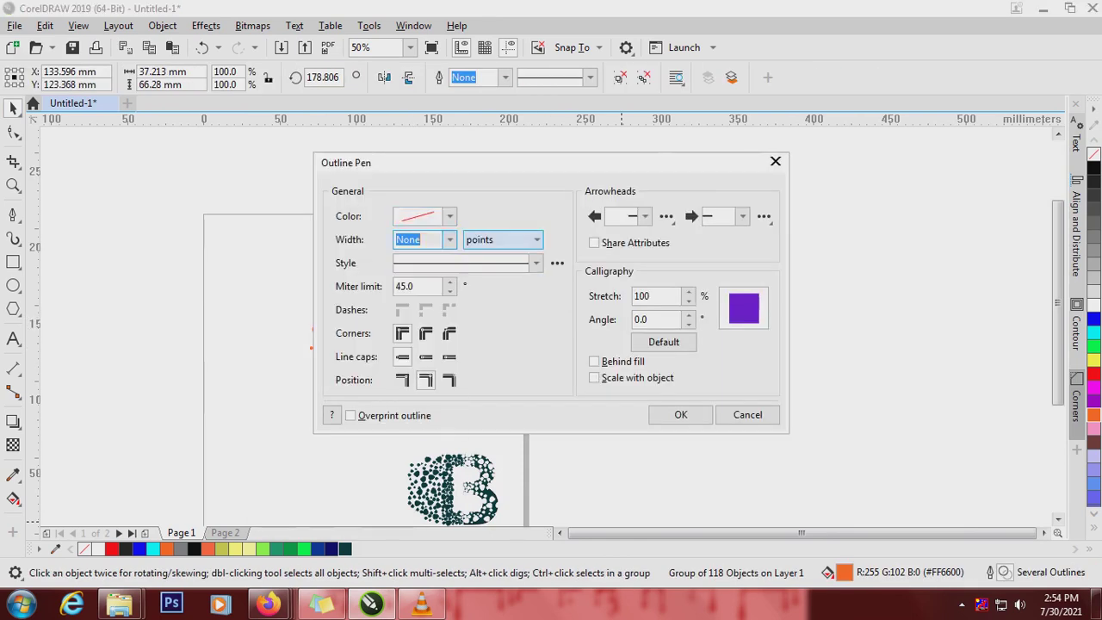
pyautogui.click(775, 162)
pyautogui.click(445, 275)
# - Remove the dark green outline from the solid orange B by setting its outline width to None
pyautogui.scroll(4, 384, 345)
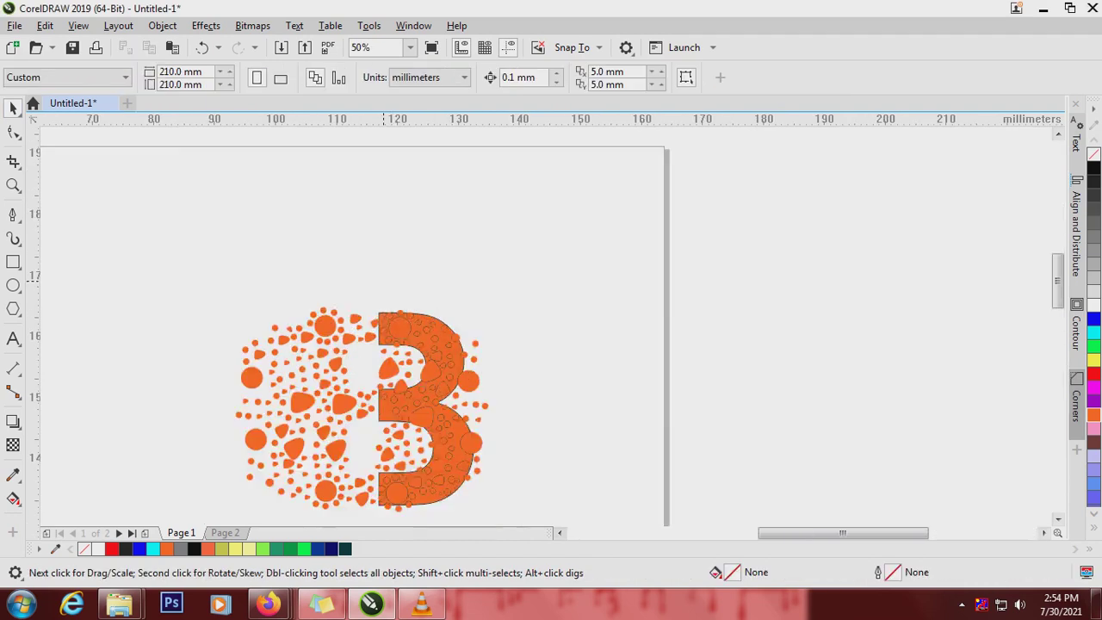
pyautogui.click(385, 345)
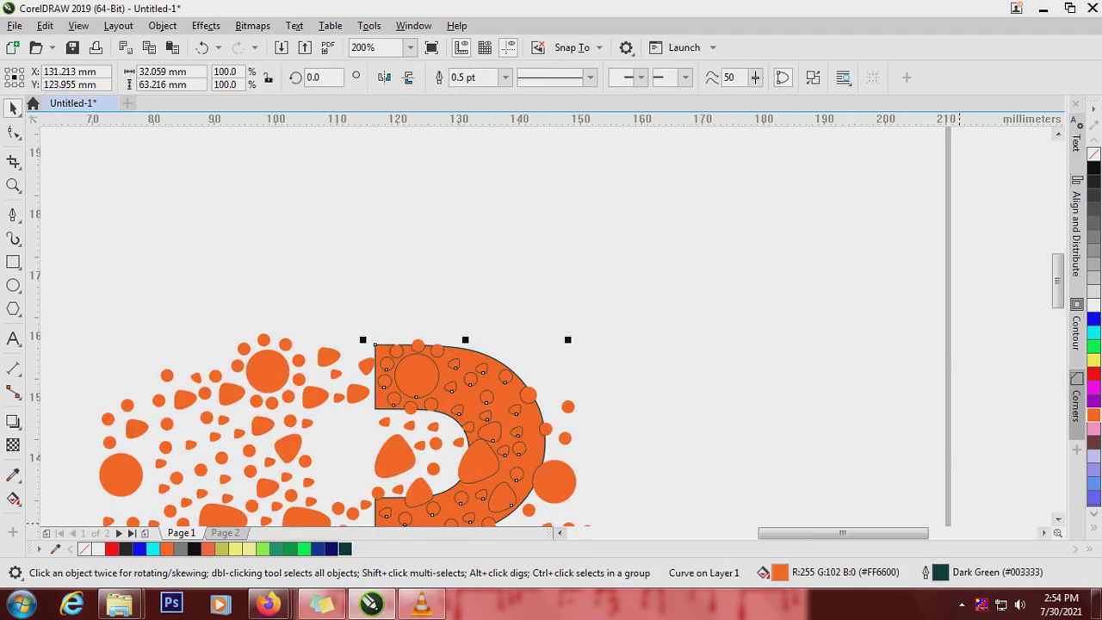
pyautogui.press('F12')
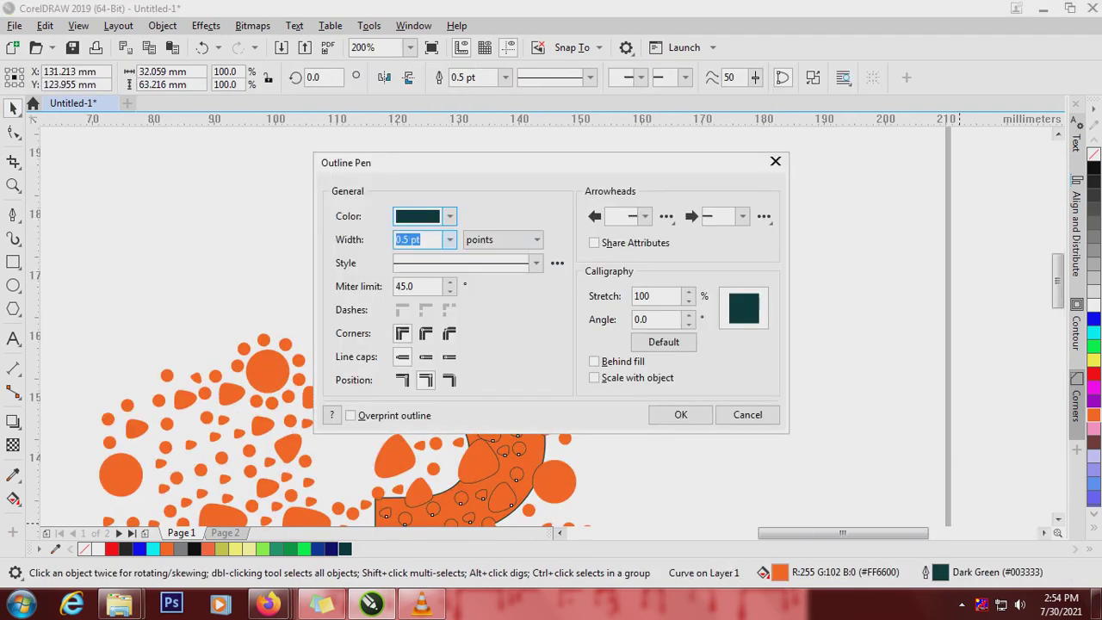
pyautogui.click(450, 240)
pyautogui.click(410, 257)
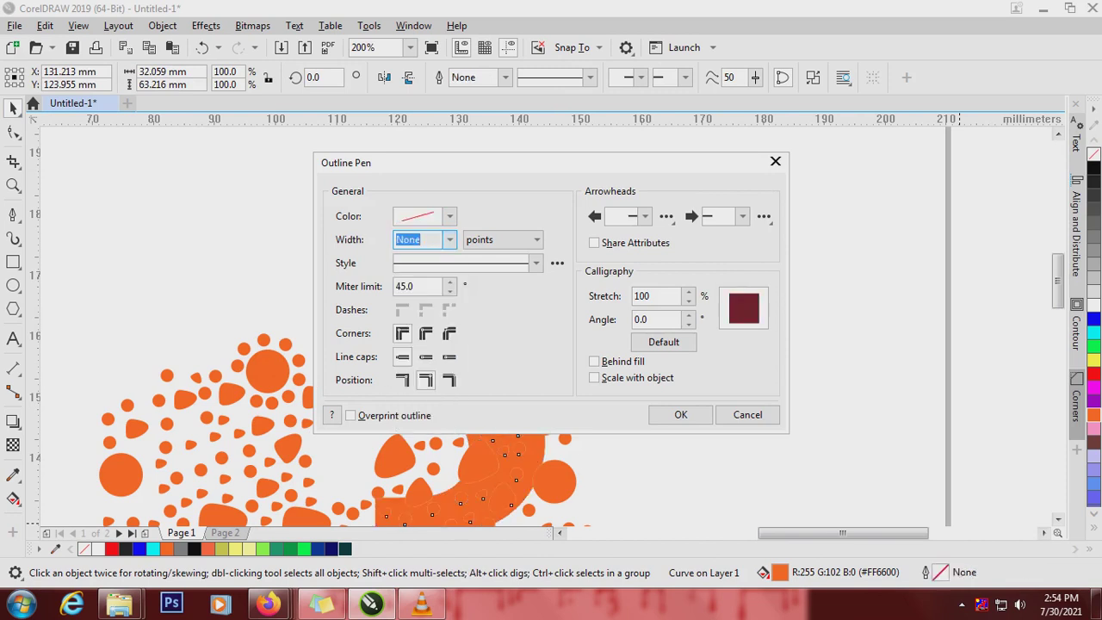
pyautogui.press('Return')
pyautogui.scroll(-3, 551, 353)
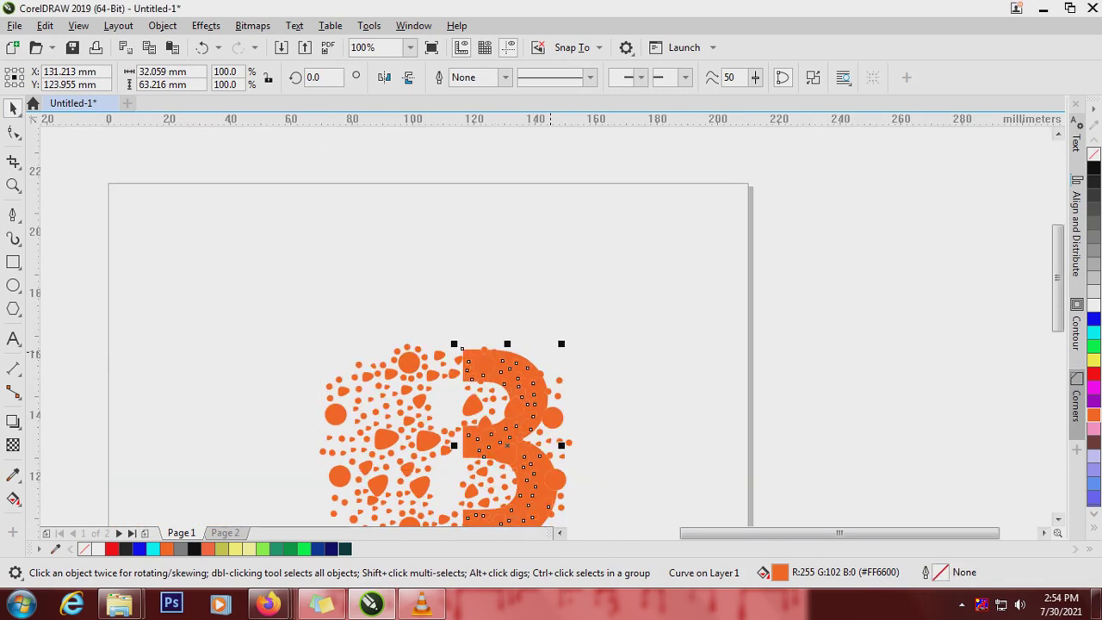
pyautogui.scroll(1, 569, 405)
pyautogui.press('Escape')
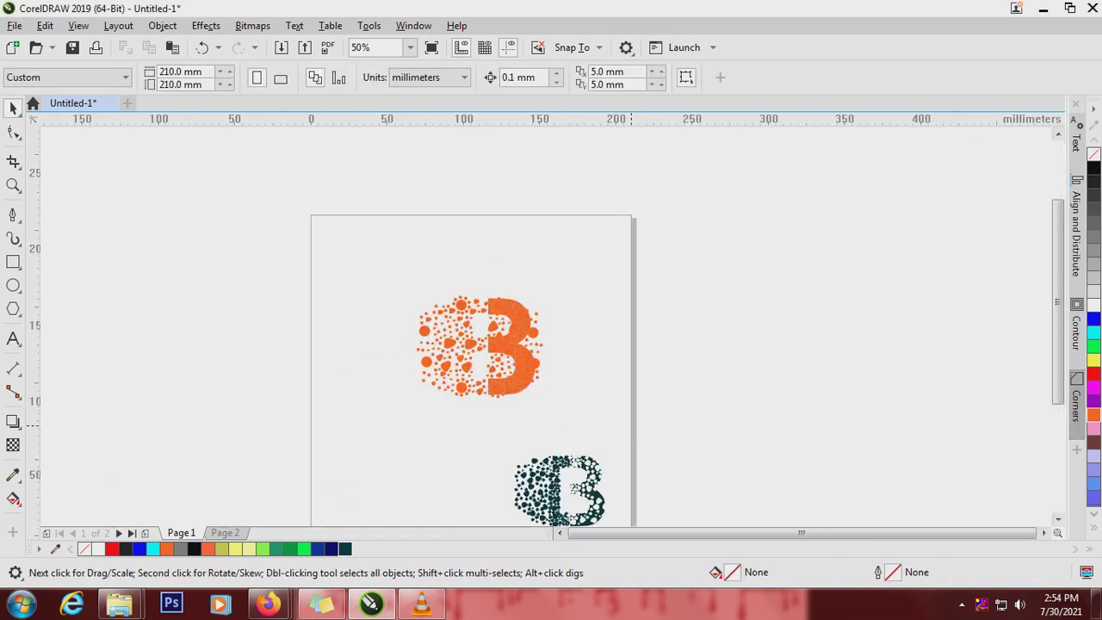
# - Fill the group of pebbles and circles overlapping the solid B with white (#FFFFFF)
pyautogui.moveTo(484, 310); pyautogui.dragTo(488, 301)
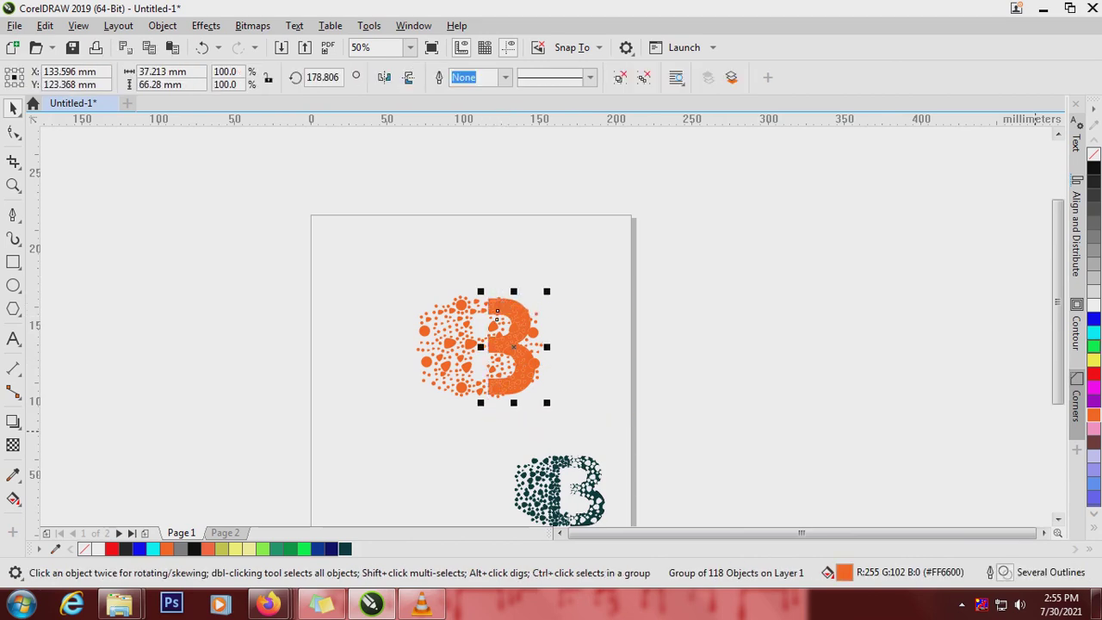
pyautogui.click(1093, 305)
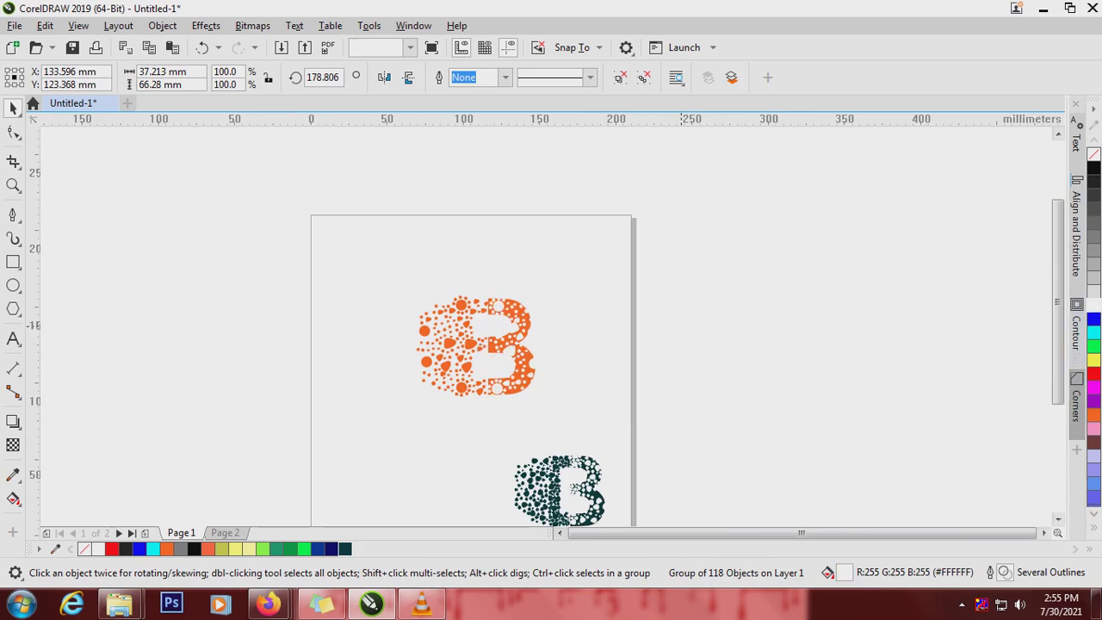
pyautogui.click(669, 347)
pyautogui.scroll(1, 555, 352)
pyautogui.scroll(-2, 555, 352)
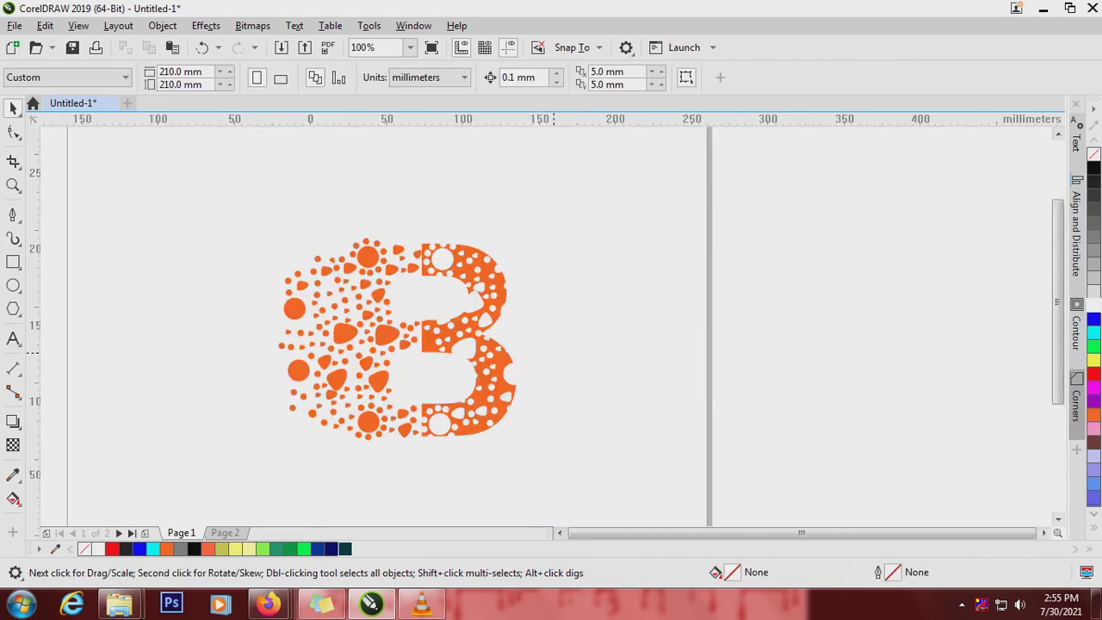
pyautogui.scroll(1, 581, 337)
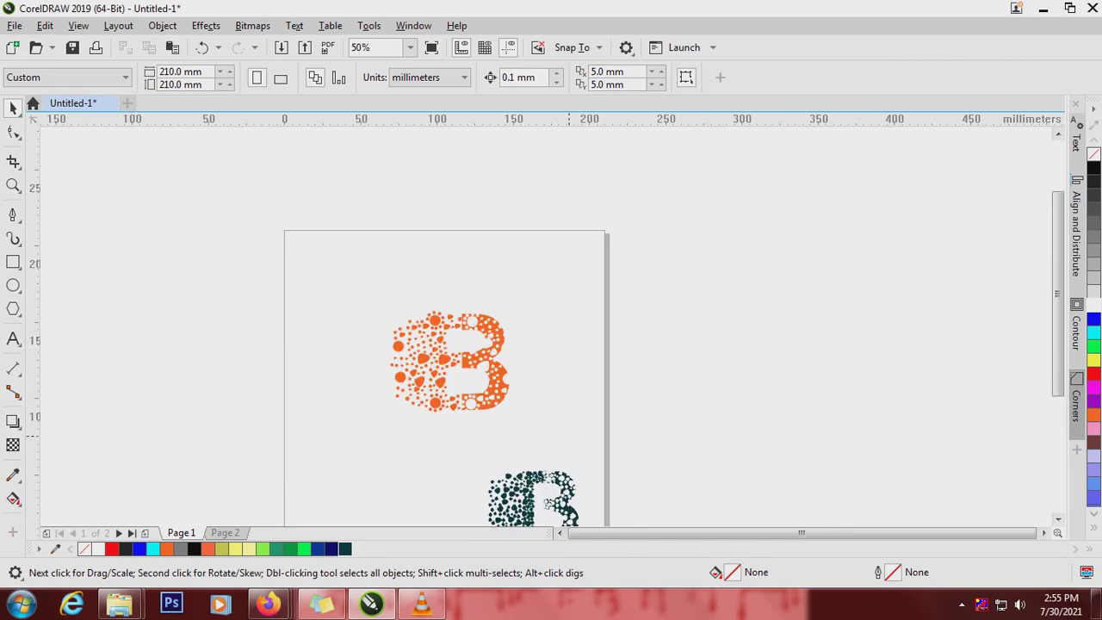
# - Move the entire orange logo to the left half of the page, centred at about X 53 mm, Y 106 mm
pyautogui.scroll(-1, 569, 428)
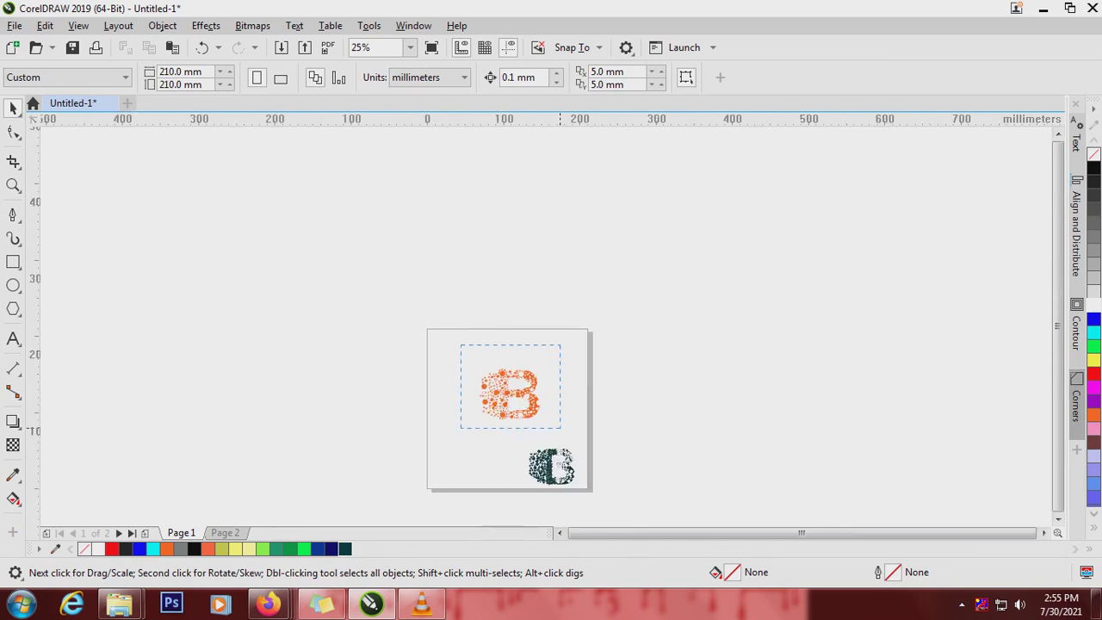
pyautogui.moveTo(560, 428); pyautogui.dragTo(560, 429)
pyautogui.moveTo(520, 394); pyautogui.dragTo(470, 407)
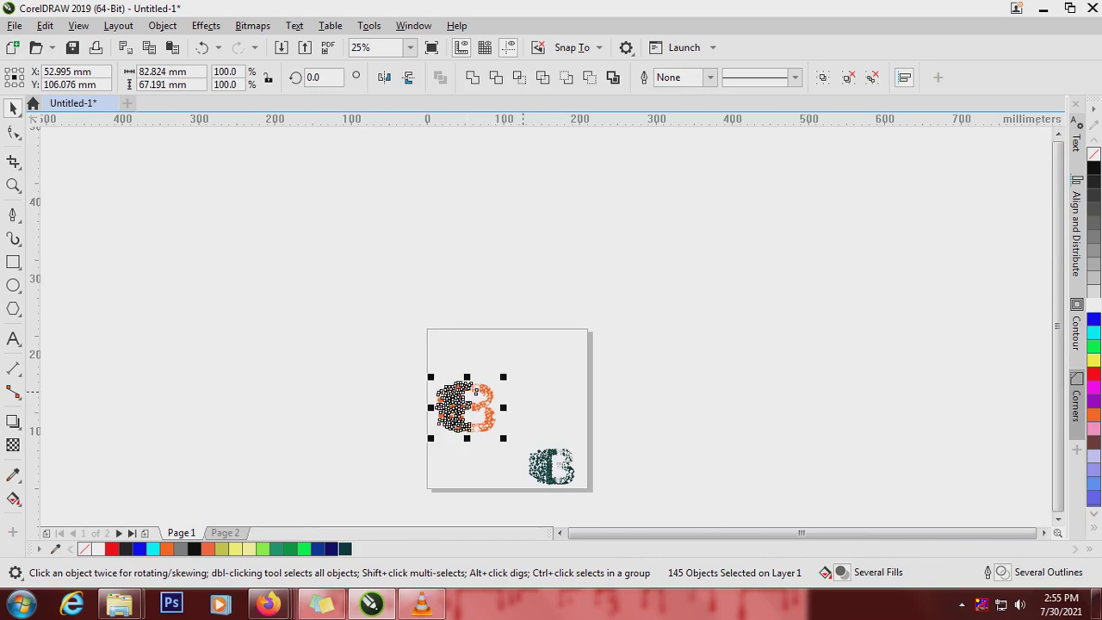
# - Place the dark green logo to the right of the orange one and enlarge it to about 93 by 68 mm
pyautogui.moveTo(639, 492); pyautogui.dragTo(510, 419)
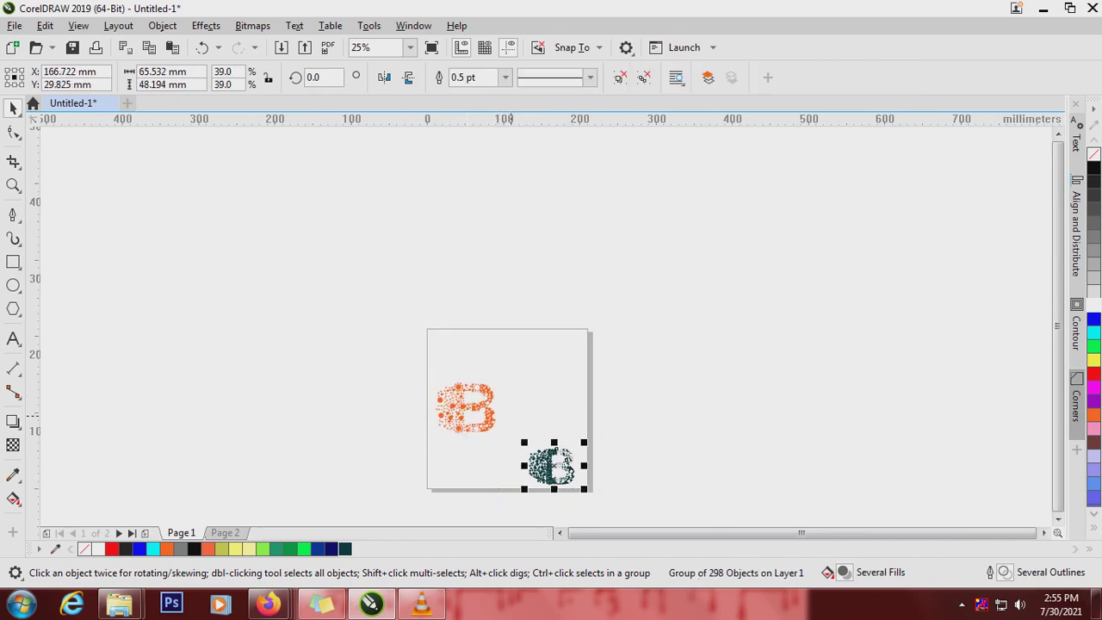
pyautogui.moveTo(557, 468); pyautogui.dragTo(602, 448)
pyautogui.scroll(1, 550, 424)
pyautogui.moveTo(517, 389); pyautogui.dragTo(529, 399)
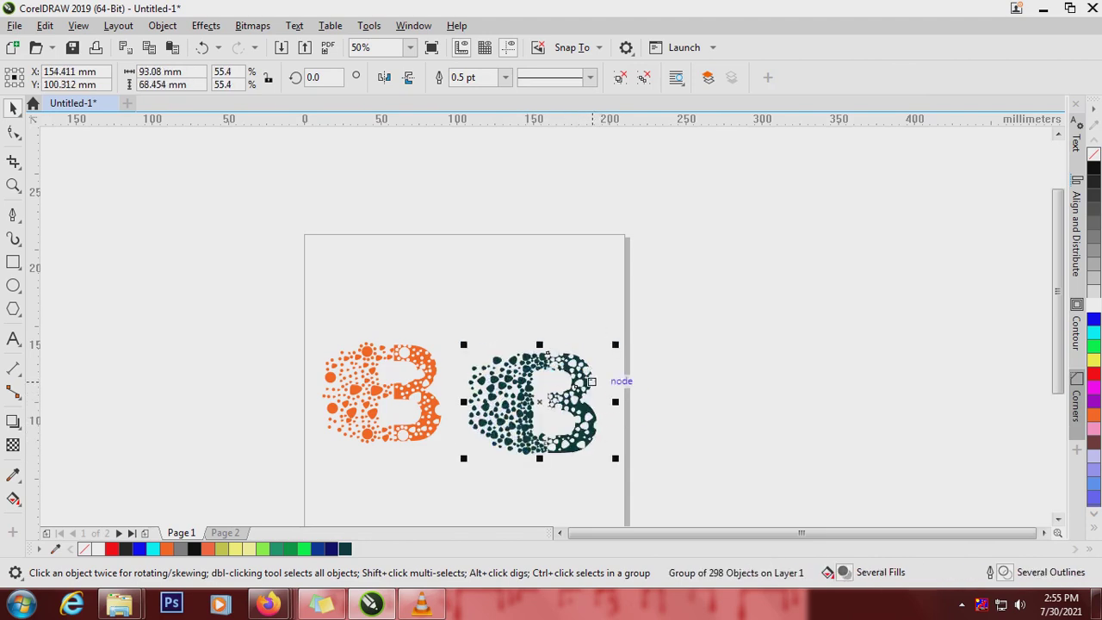
# - Nudge the dark green logo up about 1.1 mm beside the orange logo
pyautogui.press('Up')
pyautogui.press('Up')
pyautogui.press('Up')
pyautogui.press('Up')
pyautogui.press('Up')
pyautogui.press('Up')
pyautogui.press('Up')
pyautogui.press('Up')
pyautogui.press('Up')
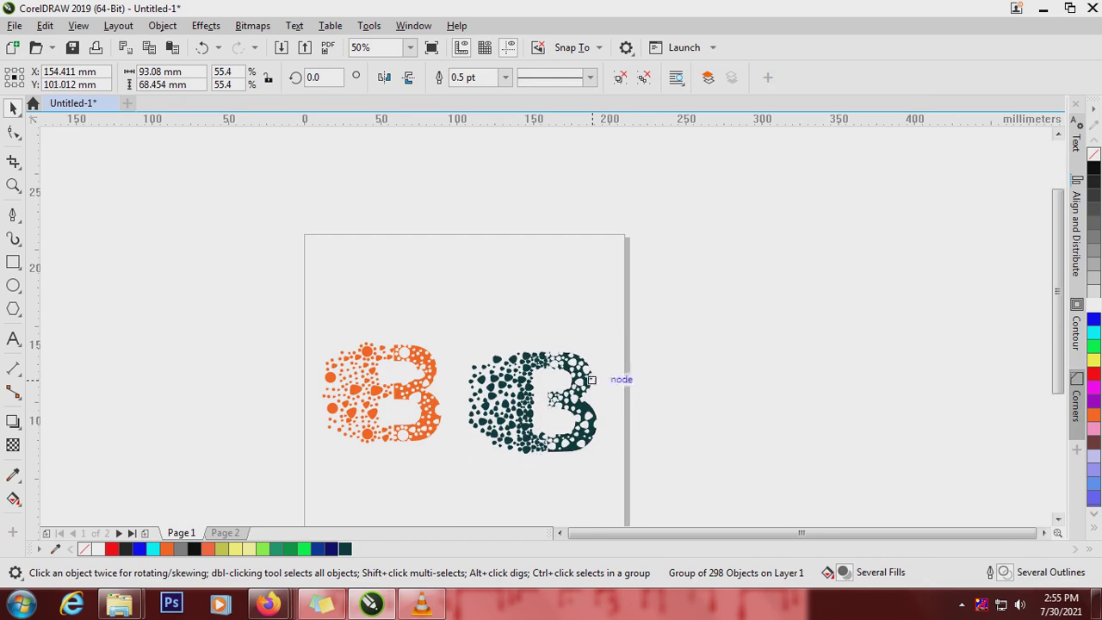
pyautogui.moveTo(590, 379); pyautogui.dragTo(591, 381)
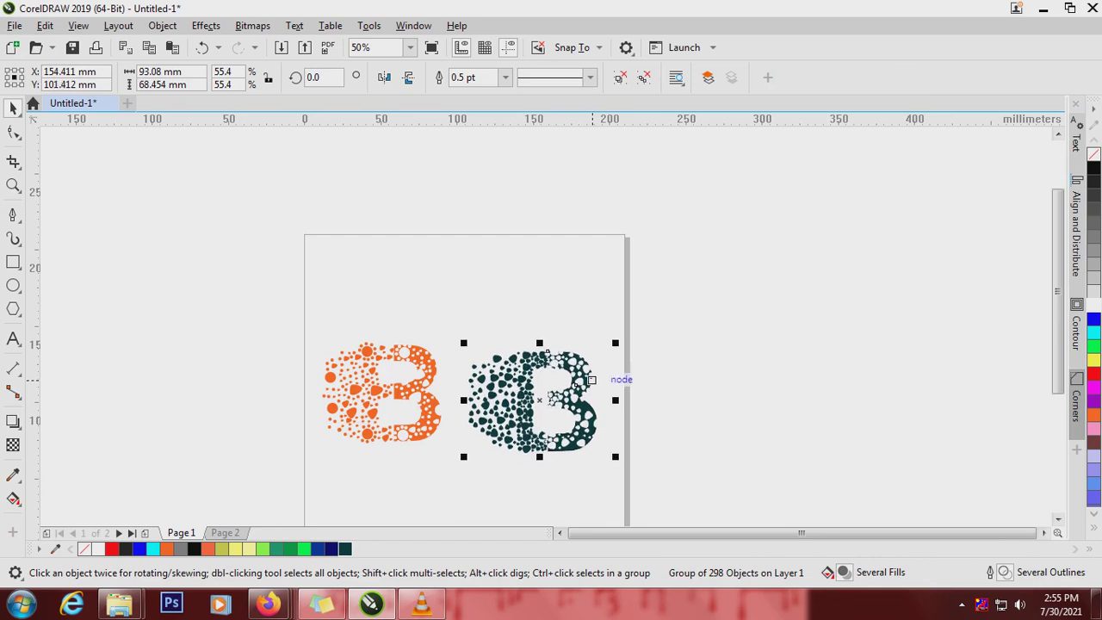
pyautogui.scroll(-1, 591, 379)
pyautogui.press('Escape')
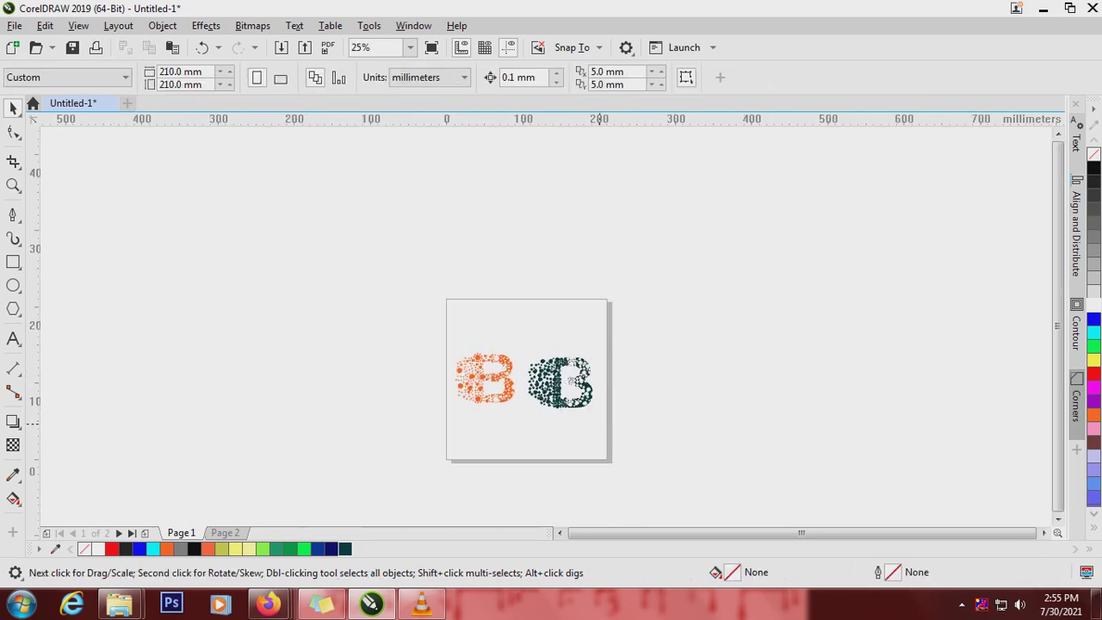
# - Start an artistic text line below the orange logo in Arial at 100 pt
pyautogui.click(13, 339)
pyautogui.click(479, 453)
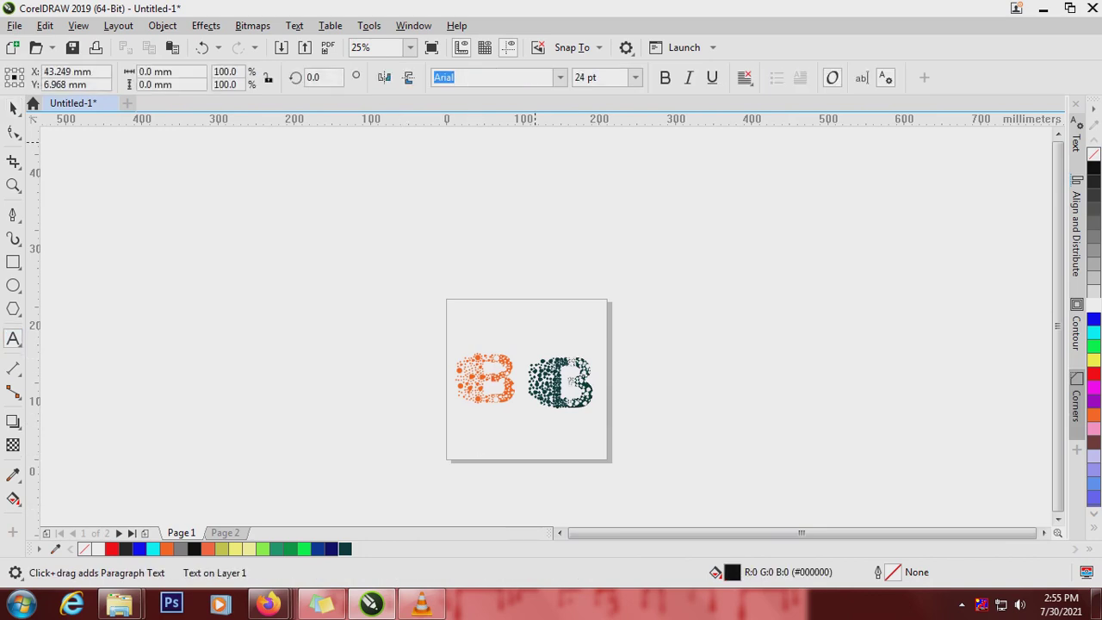
pyautogui.click(635, 78)
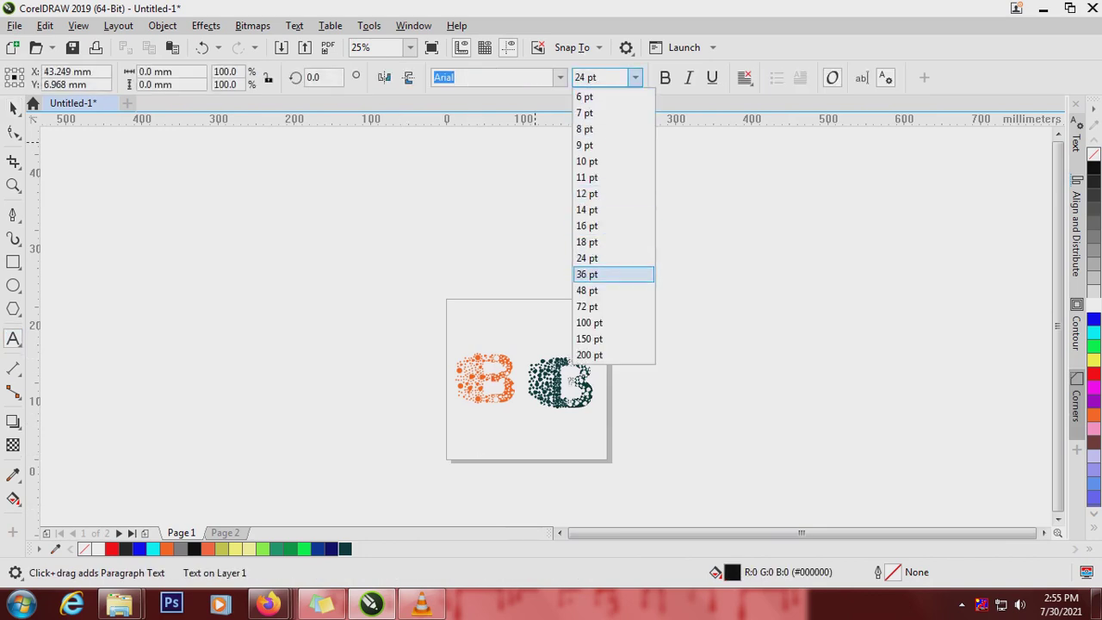
pyautogui.click(580, 309)
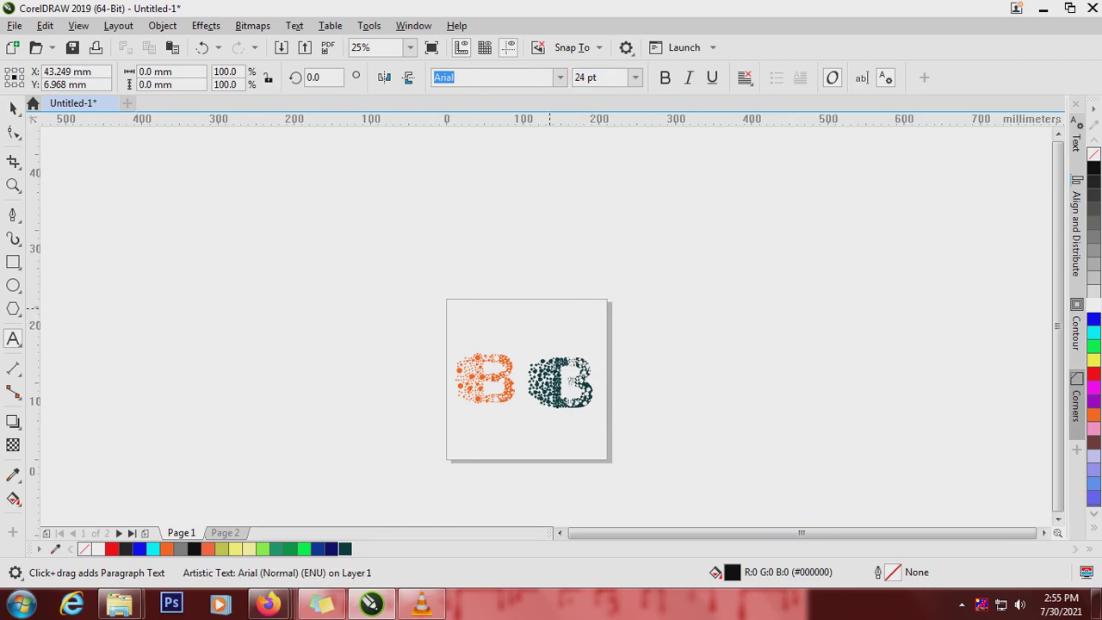
pyautogui.click(636, 77)
pyautogui.click(613, 261)
pyautogui.click(636, 77)
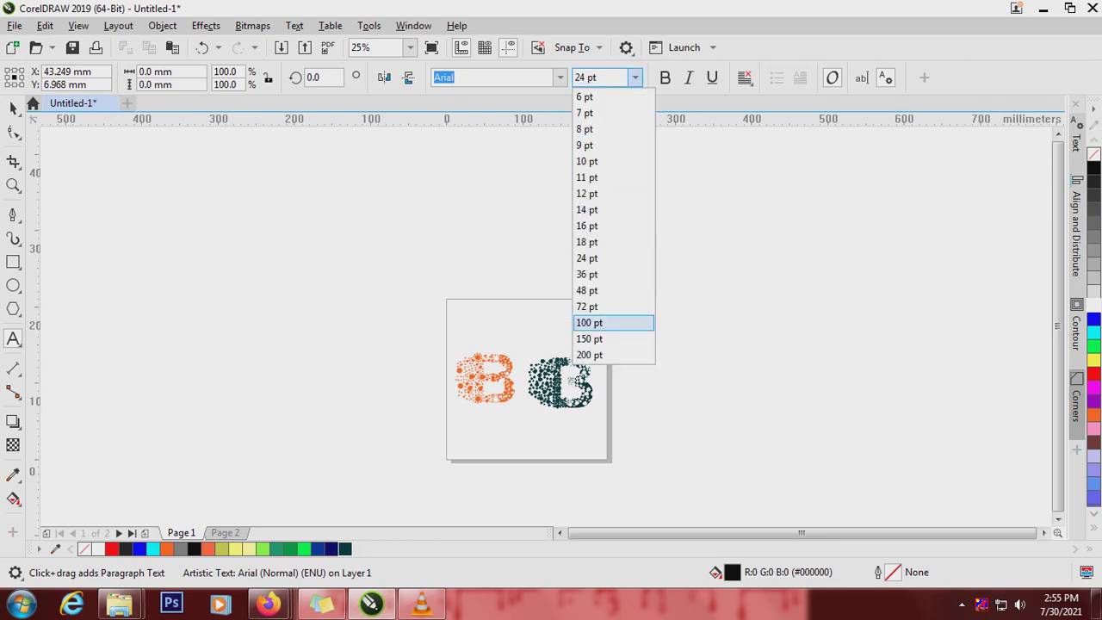
pyautogui.click(613, 322)
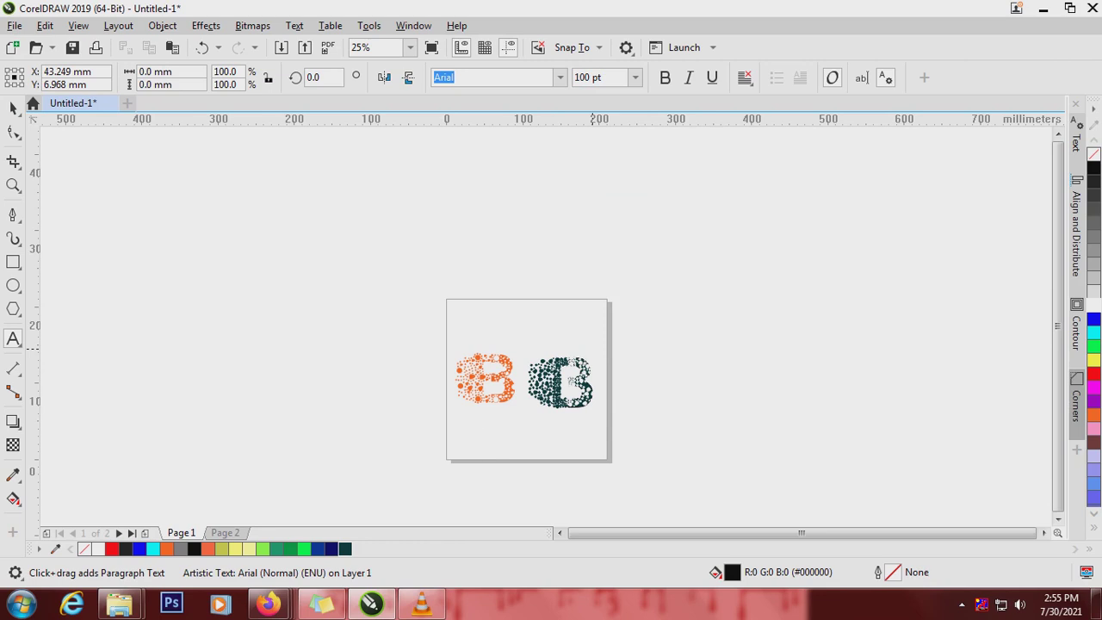
pyautogui.write('please')
pyautogui.press('BackSpace')
pyautogui.press('BackSpace')
pyautogui.press('BackSpace')
pyautogui.press('BackSpace')
pyautogui.press('BackSpace')
pyautogui.press('BackSpace')
pyautogui.write('Pl')
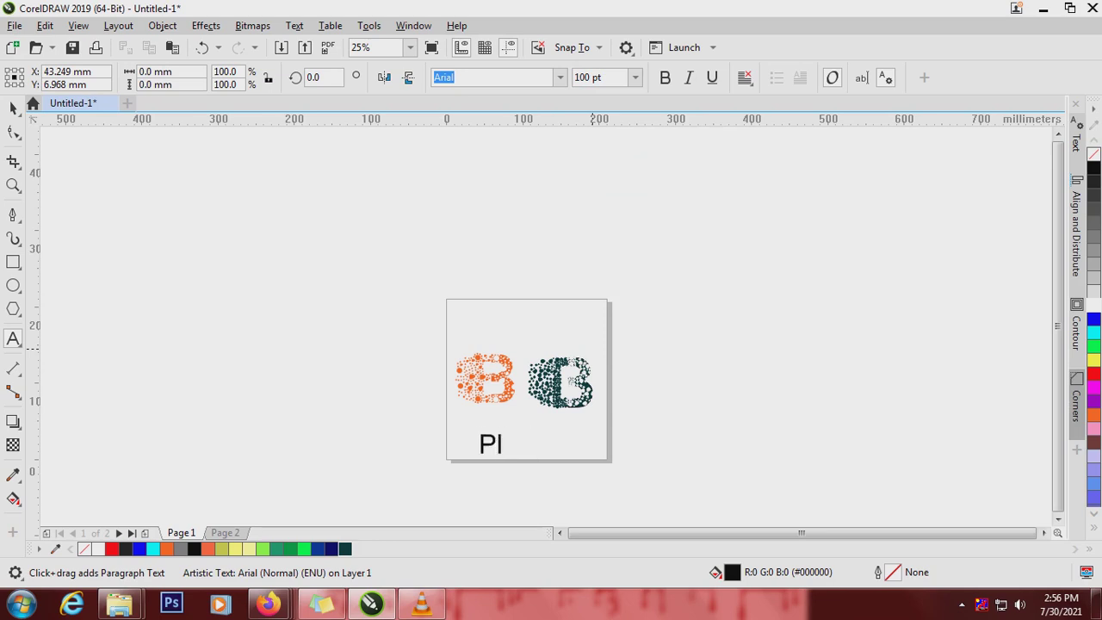
pyautogui.write('ease')
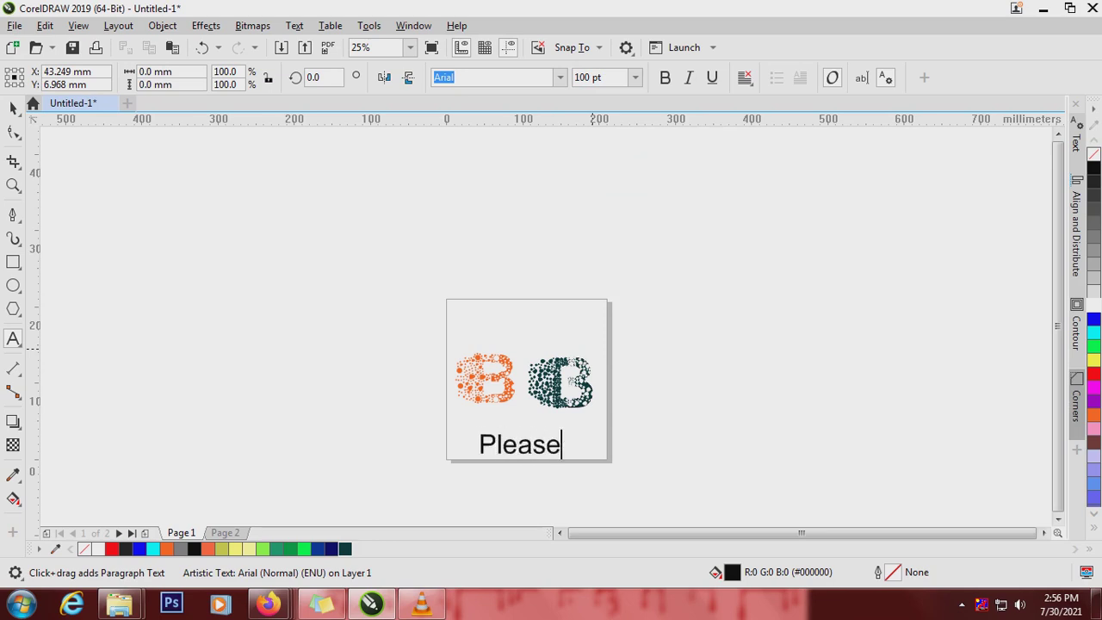
pyautogui.press('BackSpace')
pyautogui.press('BackSpace')
pyautogui.press('BackSpace')
pyautogui.press('BackSpace')
pyautogui.press('BackSpace')
pyautogui.press('BackSpace')
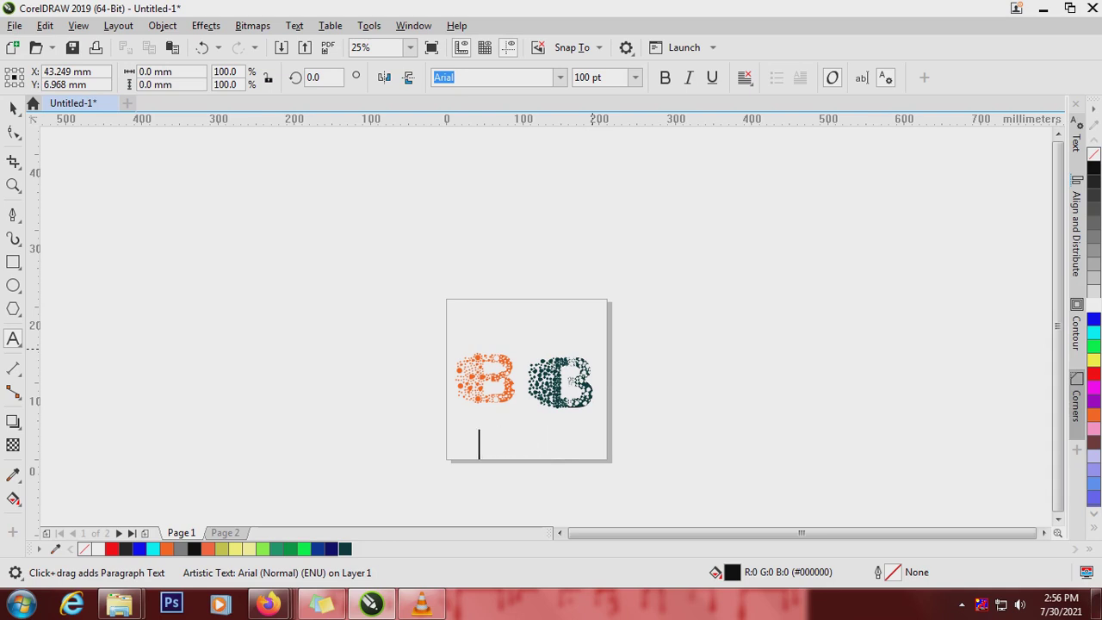
# - Enter "LIKE AND SUBSCRIBE" in capitals as the text line below the logos
pyautogui.write('like')
pyautogui.press('BackSpace')
pyautogui.press('BackSpace')
pyautogui.press('BackSpace')
pyautogui.press('BackSpace')
pyautogui.press('BackSpace')
pyautogui.write('LIKE AND ')
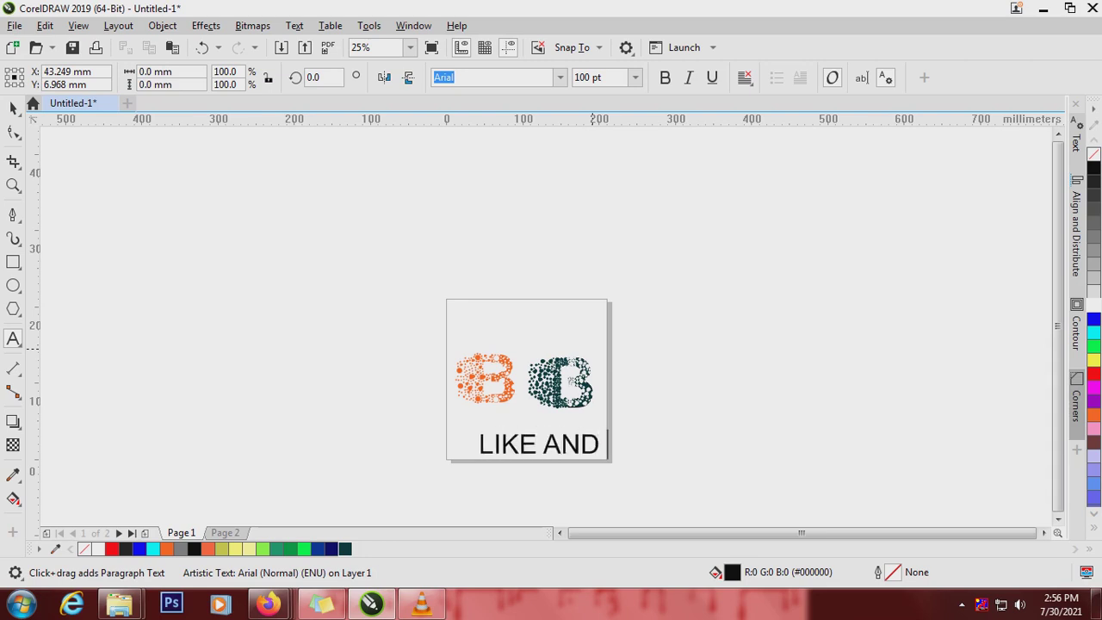
pyautogui.write('SUBSCRIBE ')
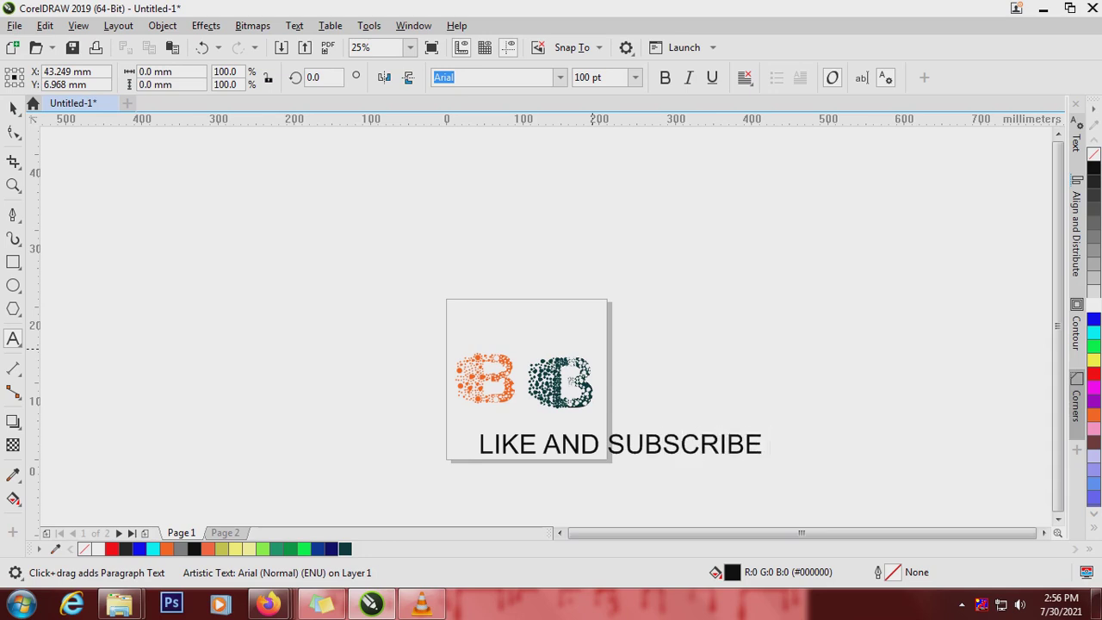
# - Complete the caption with "THE VIDEO" and move it left so it is roughly centred below the logos
pyautogui.write('THE ')
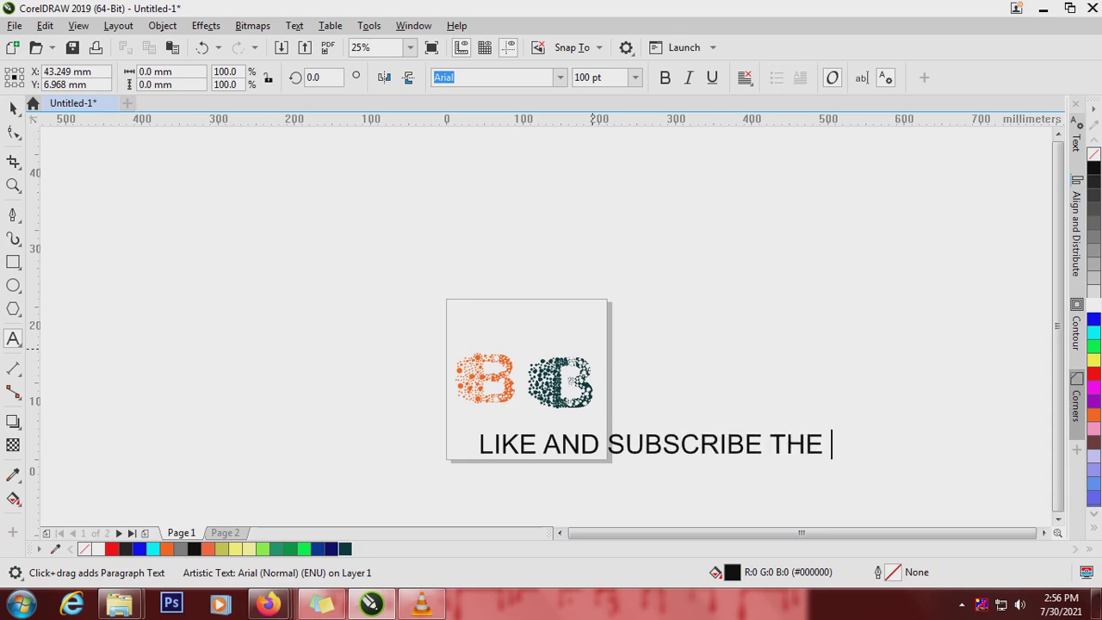
pyautogui.write('VIDEO')
pyautogui.press('Escape')
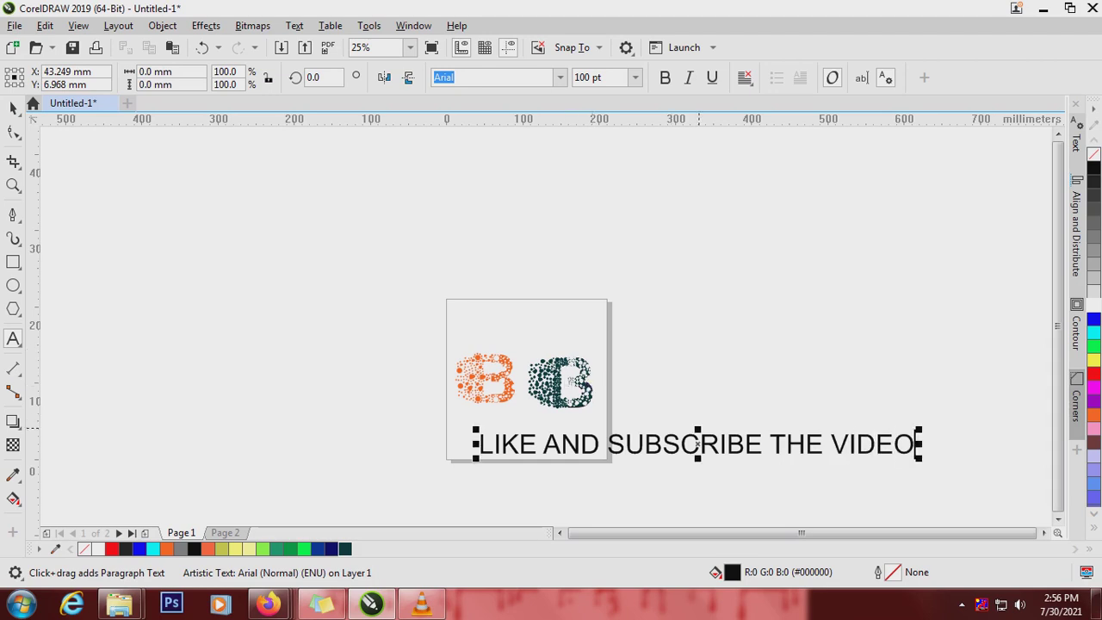
pyautogui.moveTo(698, 444); pyautogui.dragTo(569, 441)
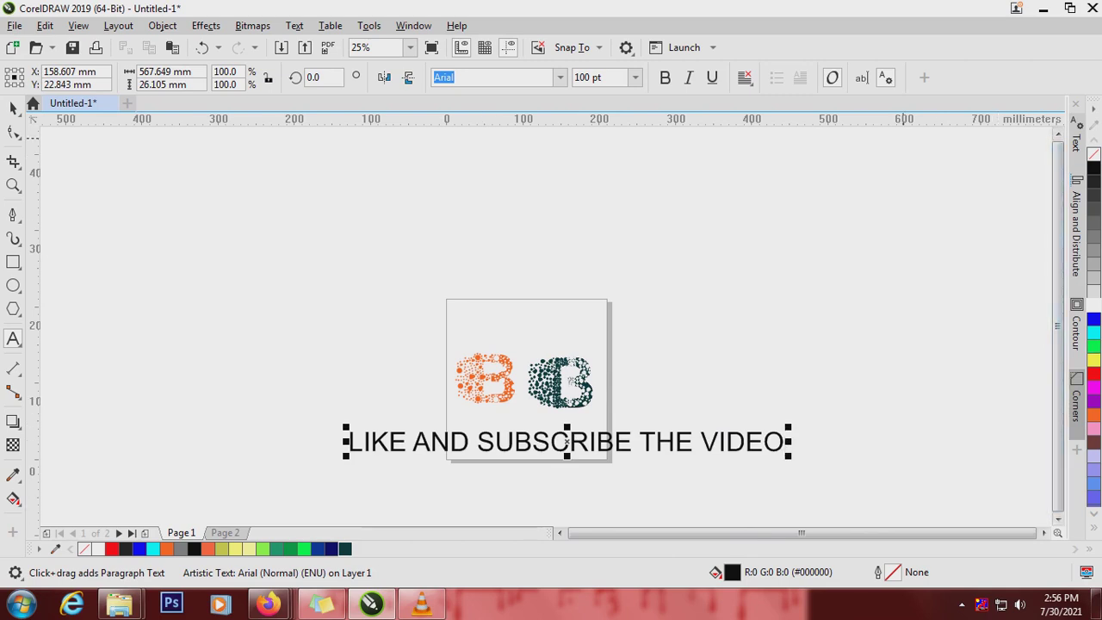
# - Make the whole caption text bold
pyautogui.click(639, 441)
pyautogui.hotkey('ctrl', 'a')
pyautogui.hotkey('ctrl', 'b')
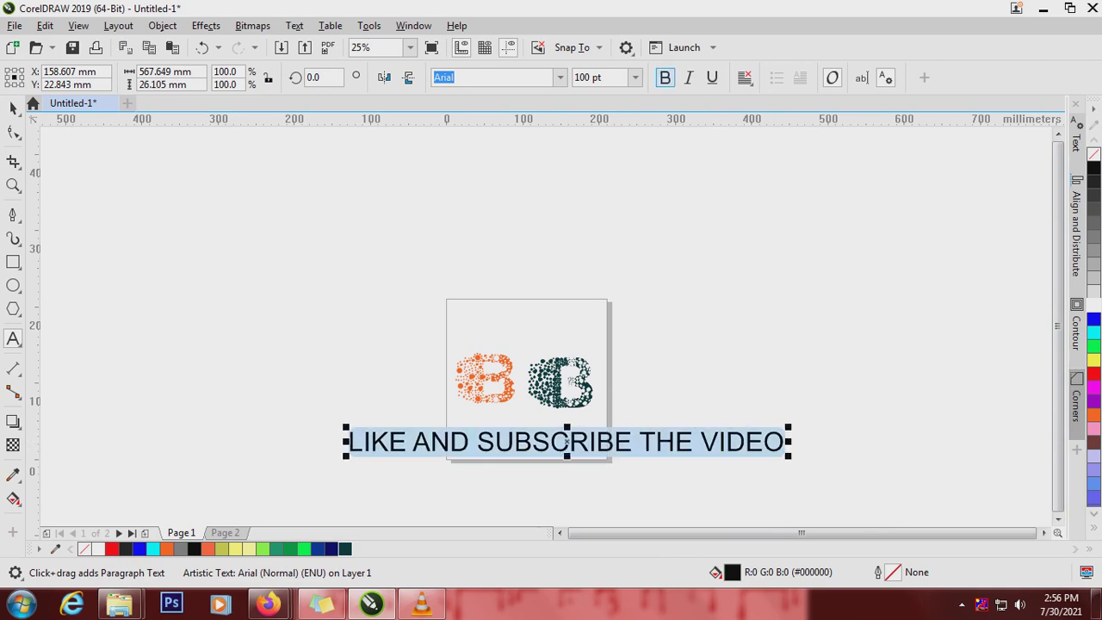
pyautogui.click(799, 292)
# - Shrink the caption proportionally to about 251 by 11 mm and centre it beneath the two logos
pyautogui.click(13, 108)
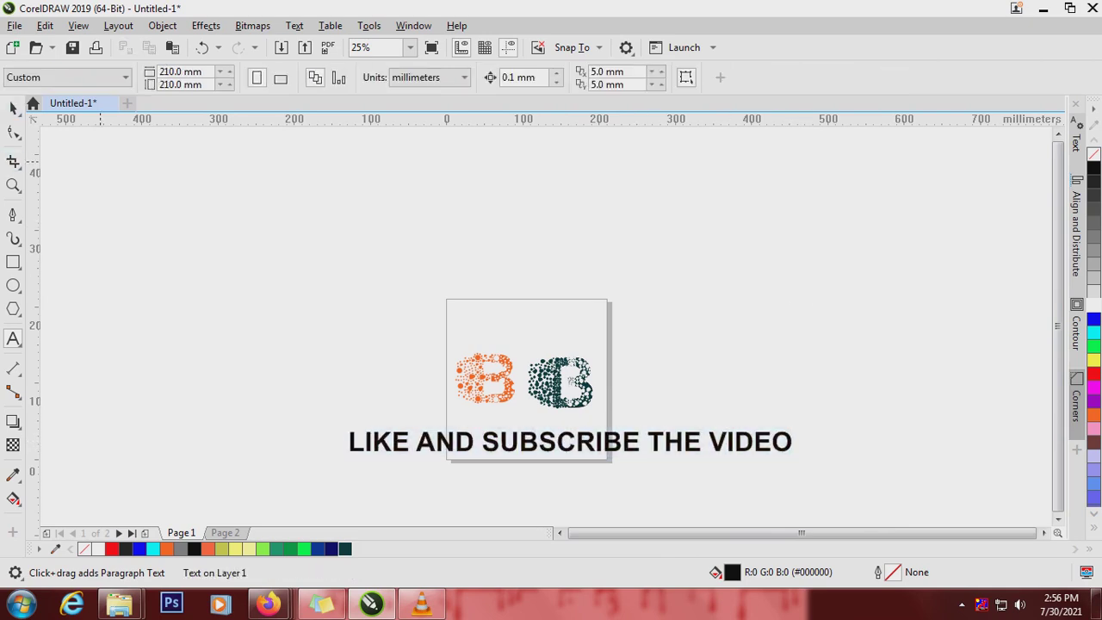
pyautogui.click(767, 444)
pyautogui.moveTo(799, 458); pyautogui.dragTo(675, 455)
pyautogui.moveTo(572, 441); pyautogui.dragTo(533, 441)
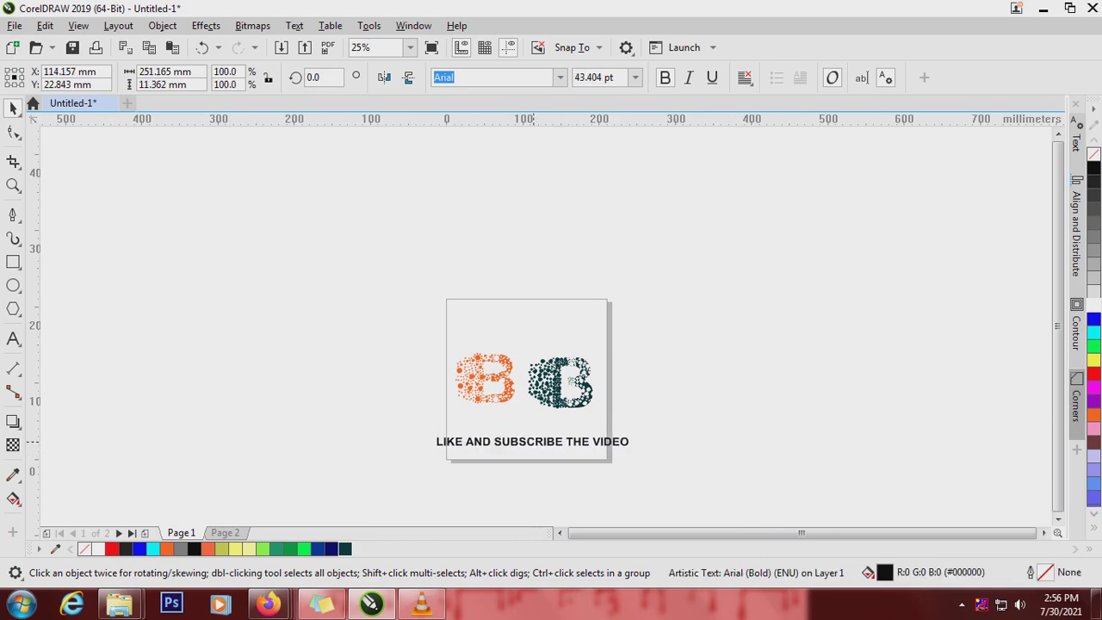
pyautogui.press('Escape')
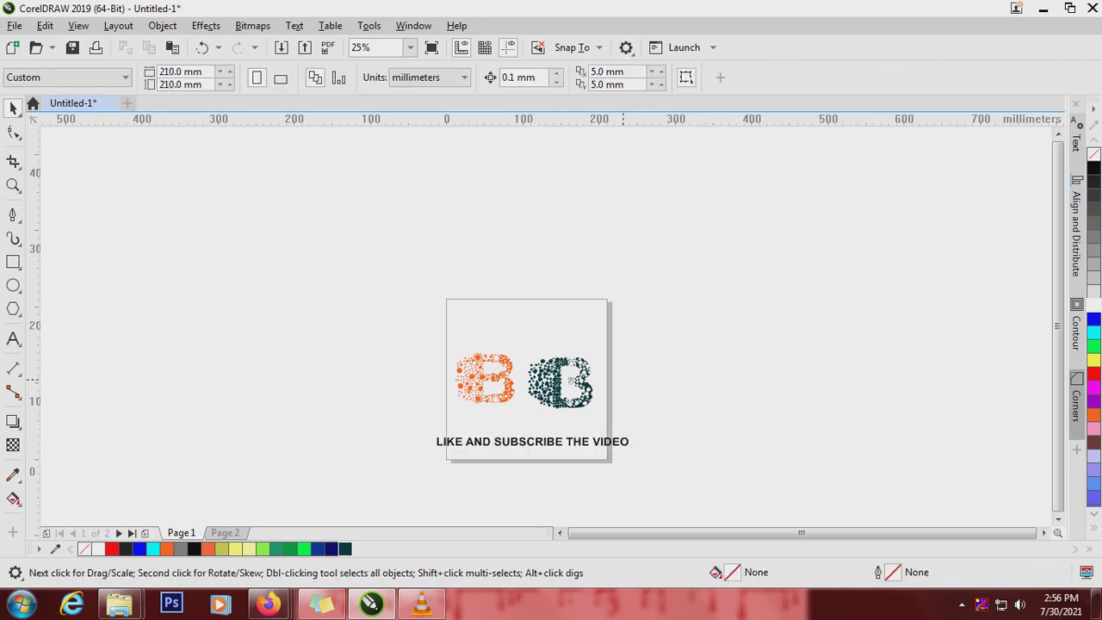